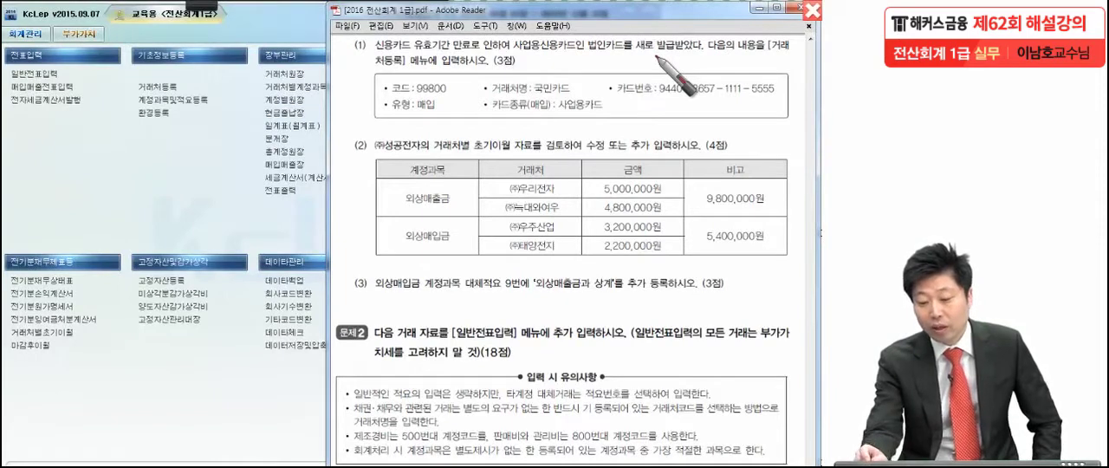
# Step: Switch to KcLep and open the credit card (신용카드) records in vendor registration (거래처등록)
pyautogui.click(523, 65)
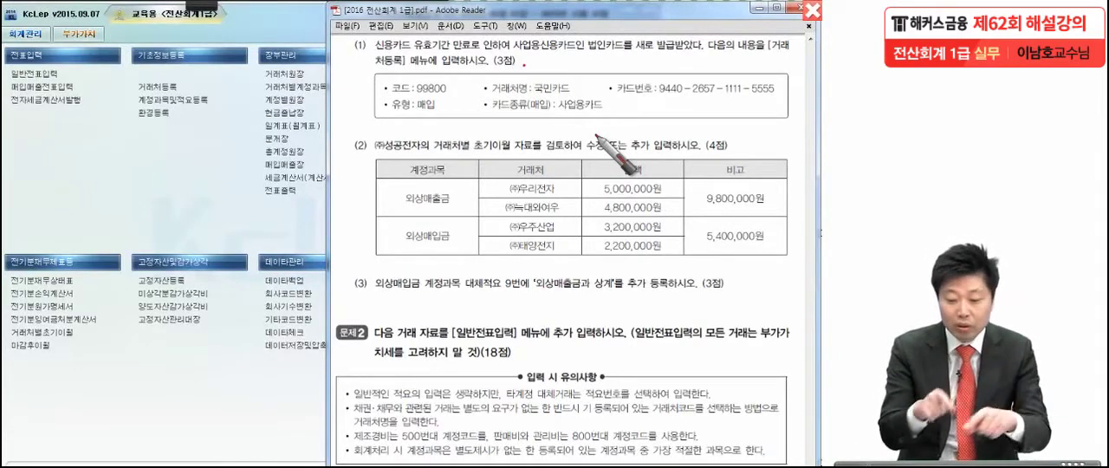
pyautogui.click(130, 205)
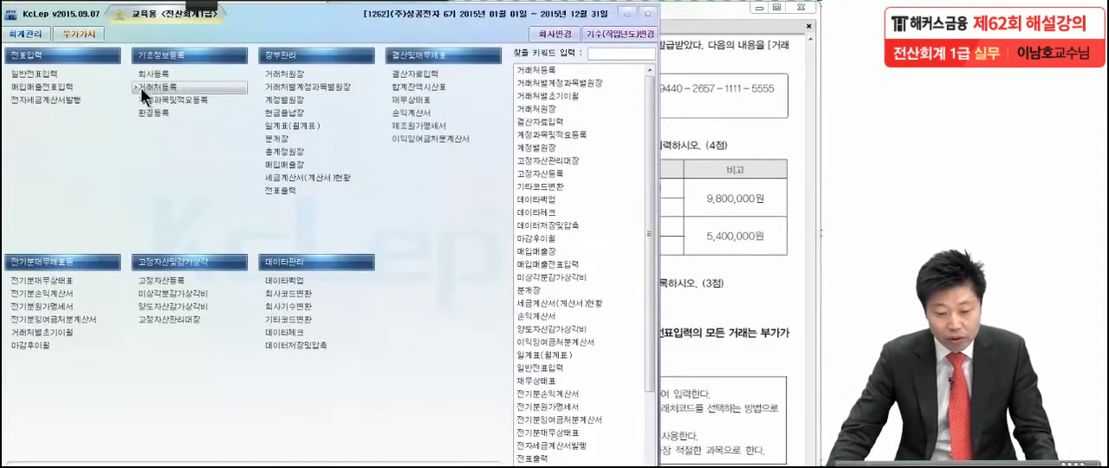
pyautogui.click(140, 88)
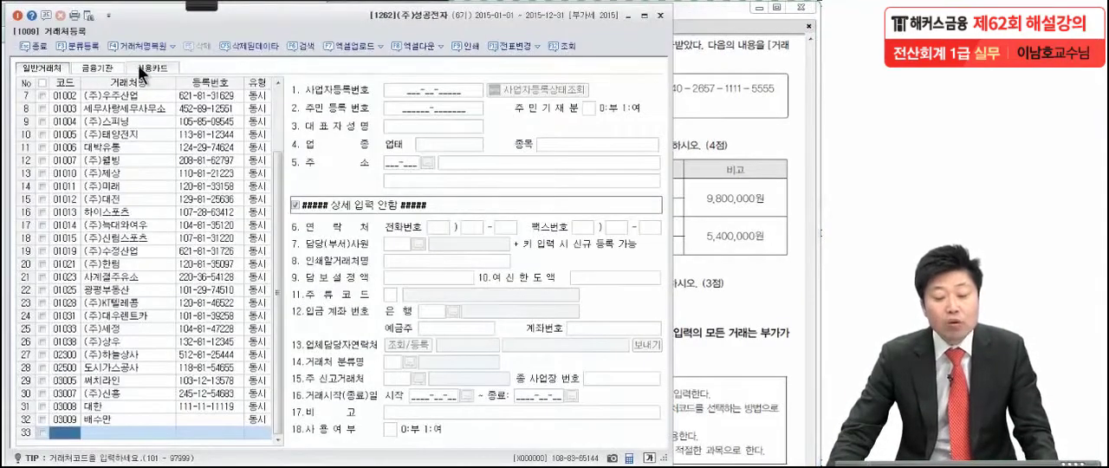
pyautogui.click(143, 70)
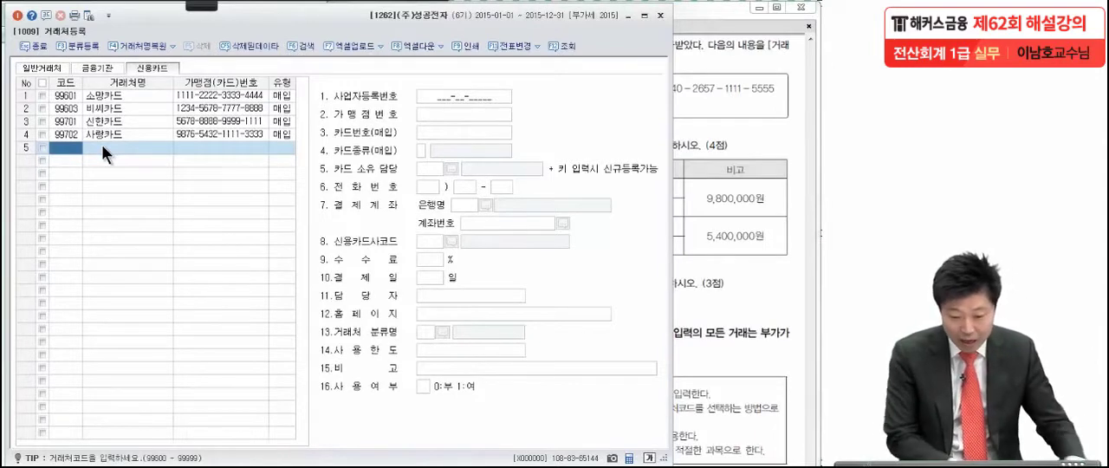
# Step: Add a credit card vendor with code 99800, name 국민카드 and type 매입
pyautogui.write('998')
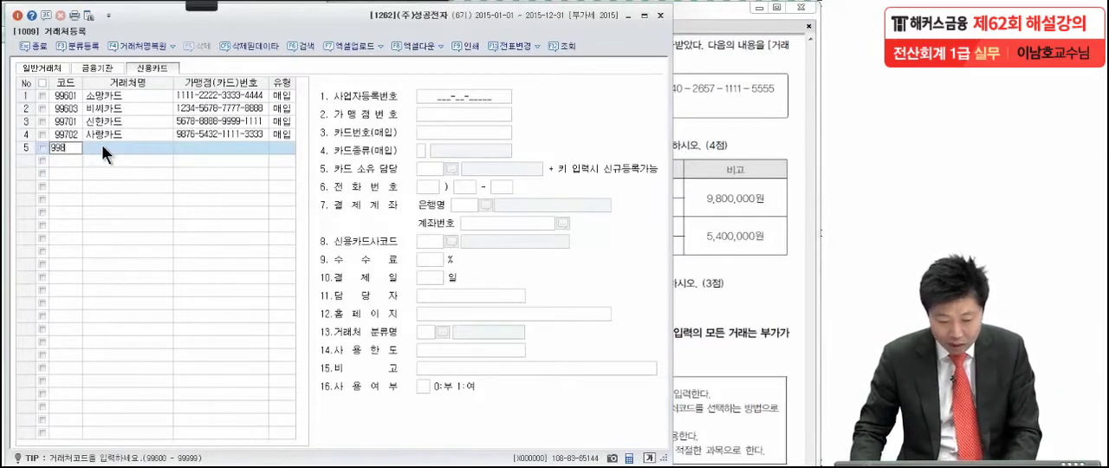
pyautogui.write('00')
pyautogui.press('Return')
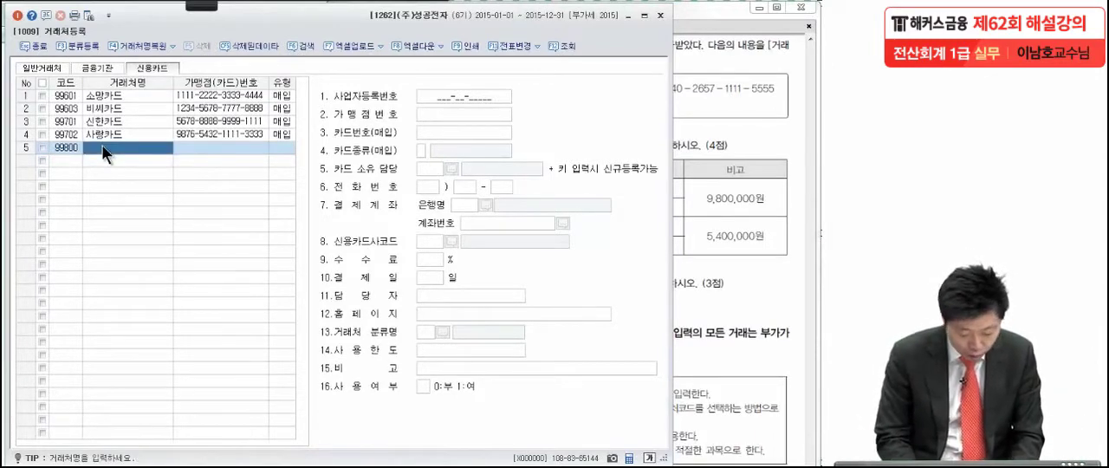
pyautogui.write('국민')
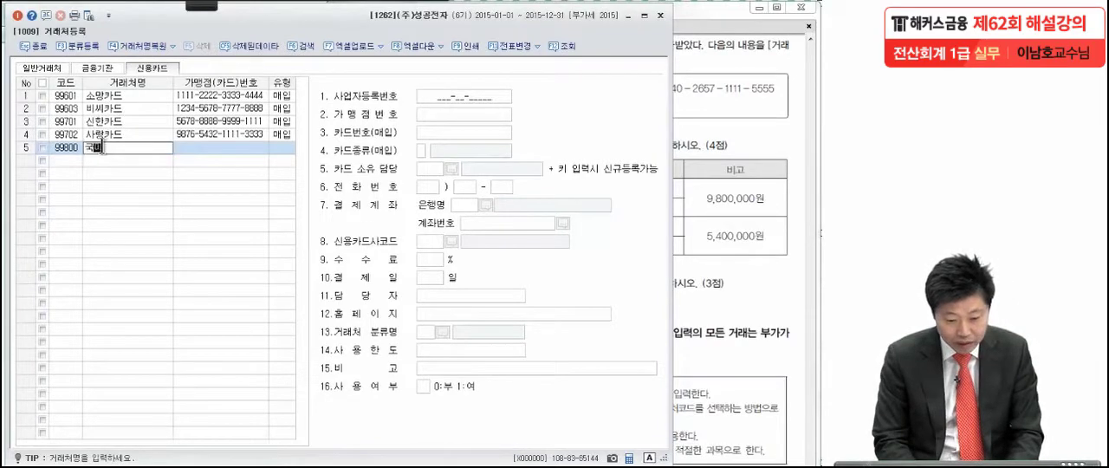
pyautogui.write('카드')
pyautogui.press('Return')
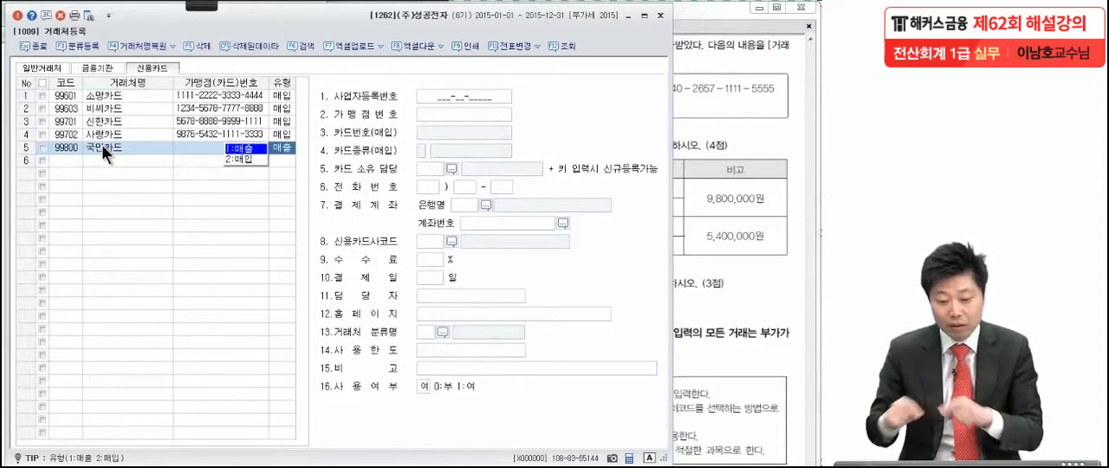
pyautogui.click(248, 158)
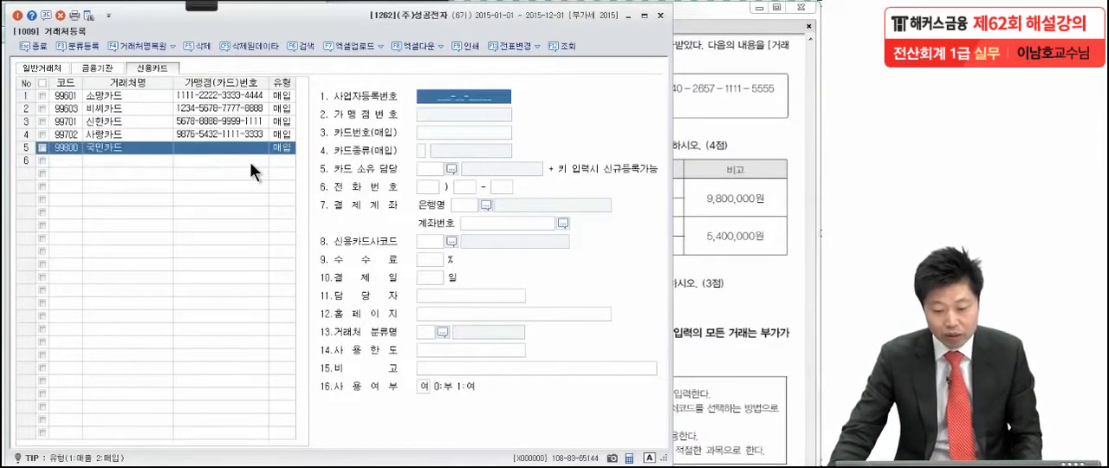
# Step: Enter the purchase card number for 국민카드, set its card type to 3.사업용카드, and close vendor registration
pyautogui.click(443, 130)
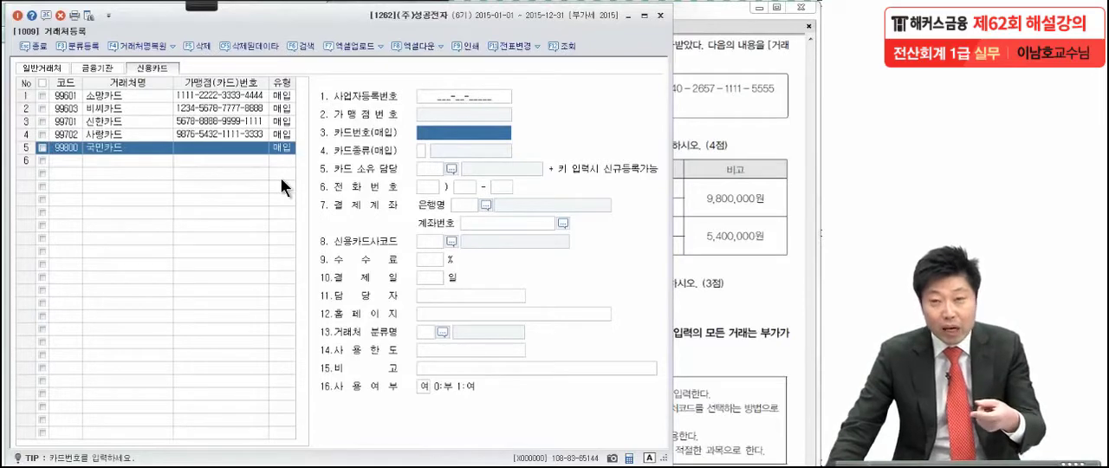
pyautogui.click(427, 98)
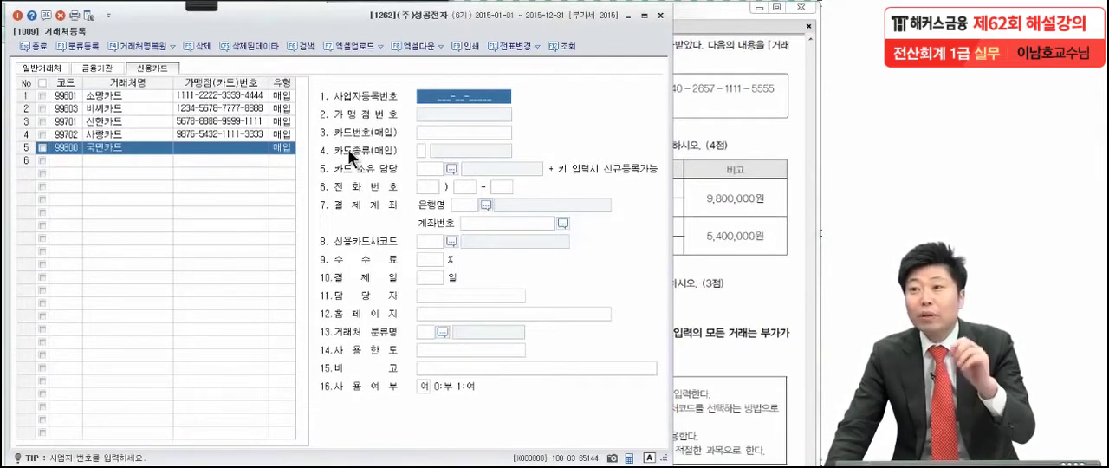
pyautogui.click(441, 132)
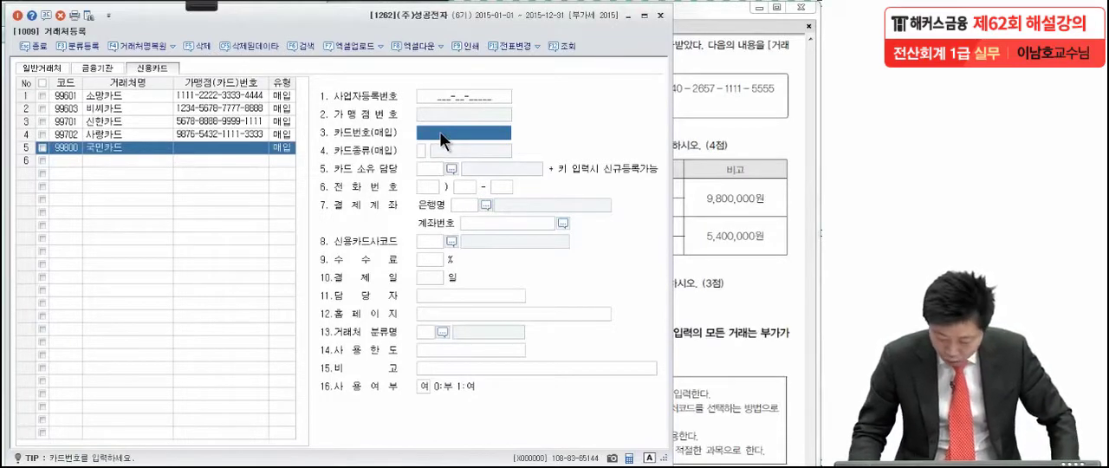
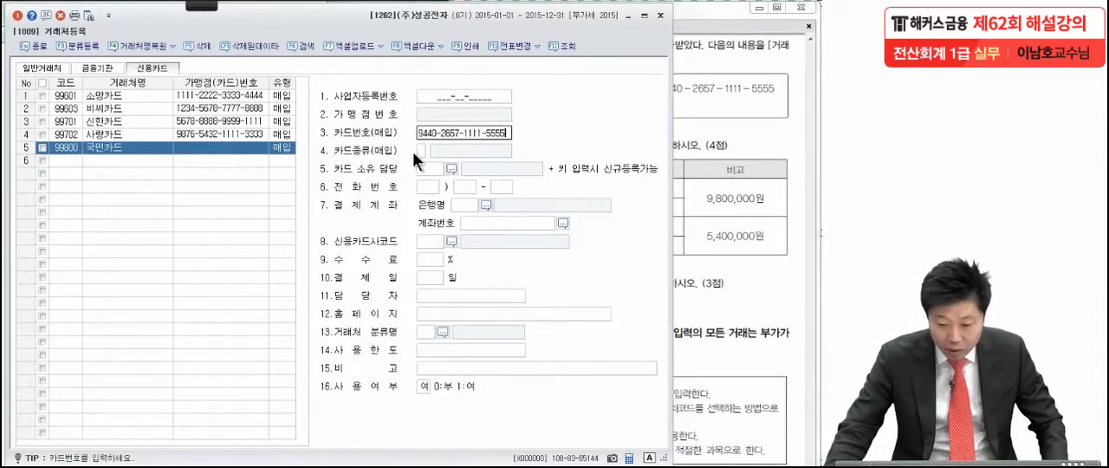
pyautogui.click(421, 149)
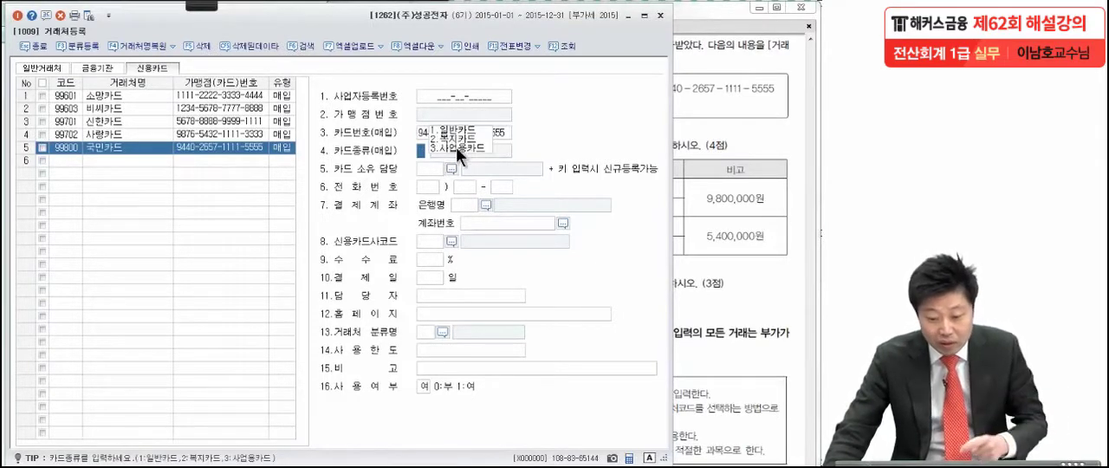
pyautogui.click(456, 146)
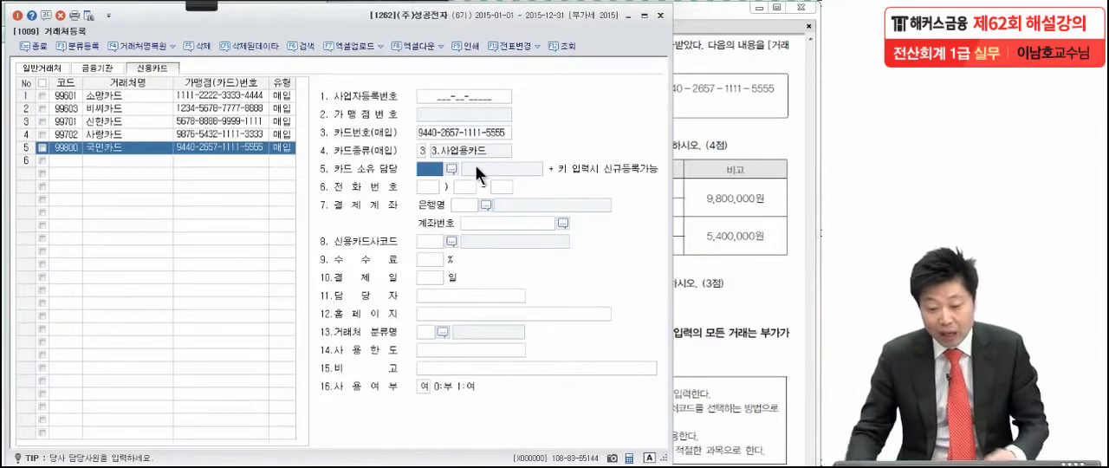
pyautogui.click(18, 15)
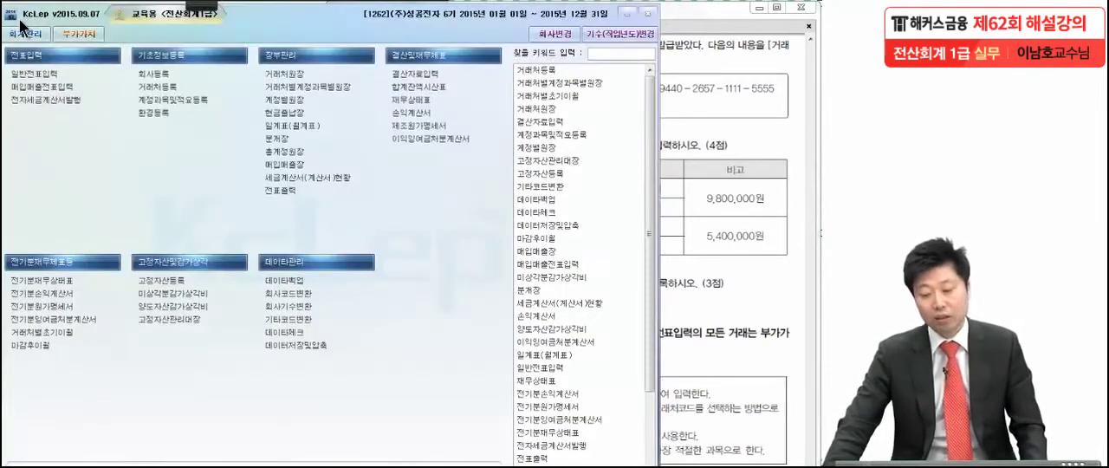
# Step: Switch to the exam PDF in Adobe Reader and read question (2) on the vendor opening balances
pyautogui.click(689, 235)
pyautogui.scroll(-2, 667, 373)
pyautogui.moveTo(648, 331); pyautogui.dragTo(653, 286)
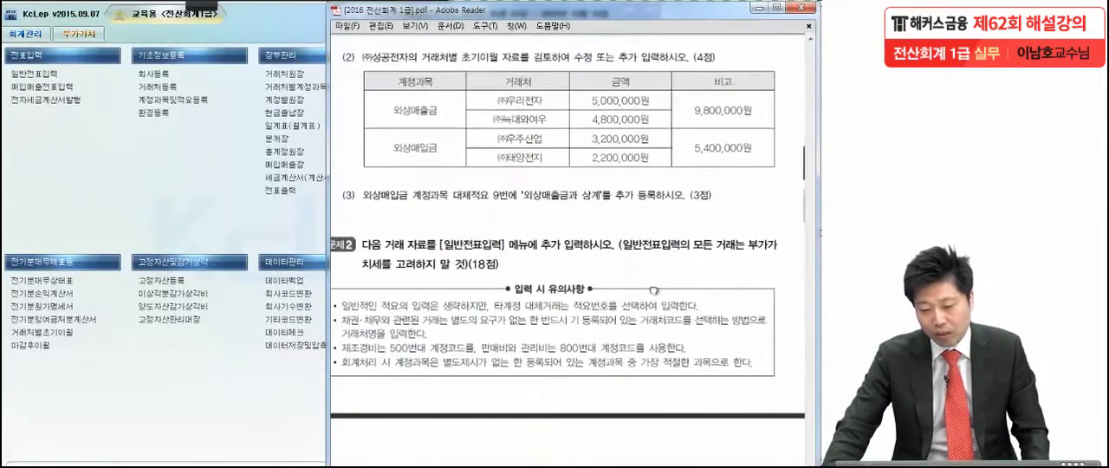
pyautogui.click(202, 7)
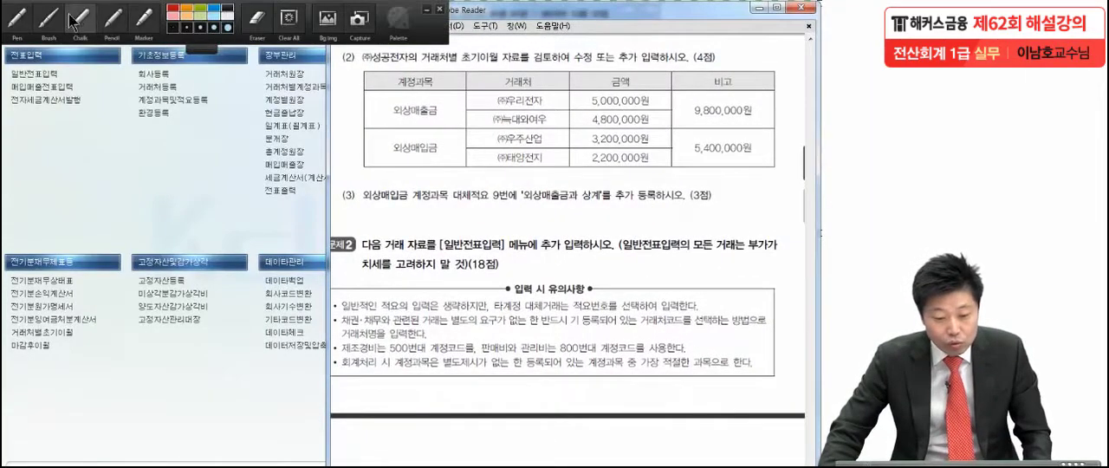
pyautogui.click(17, 17)
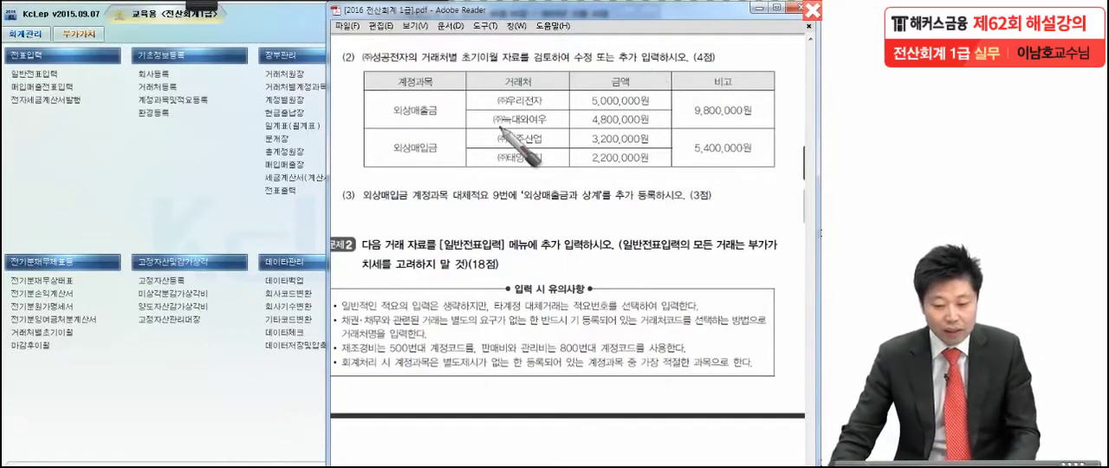
pyautogui.press('Escape')
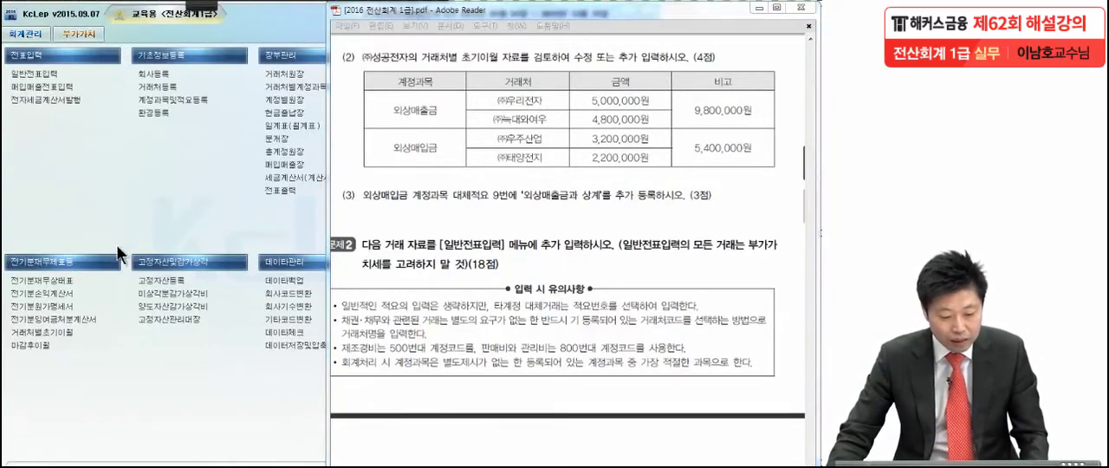
# Step: In KcLep's vendor opening balances (거래처별초기이월), add (주)우리전자 with 5,000,000 under 외상매출금
pyautogui.click(66, 330)
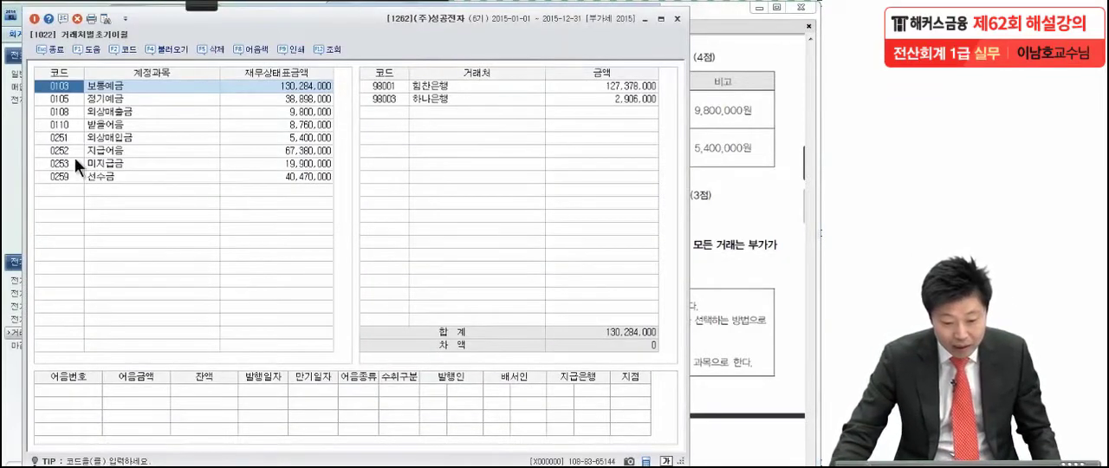
pyautogui.click(98, 111)
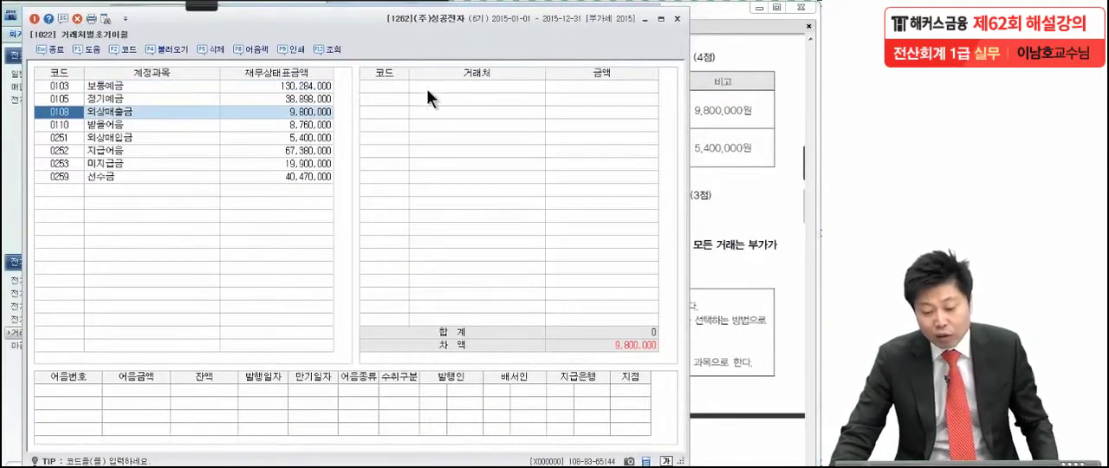
pyautogui.click(379, 87)
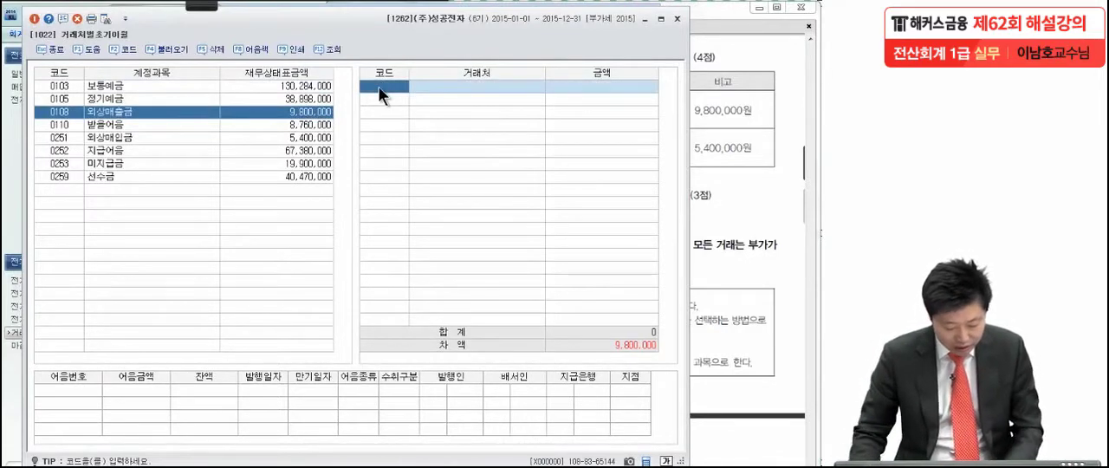
pyautogui.press('F2')
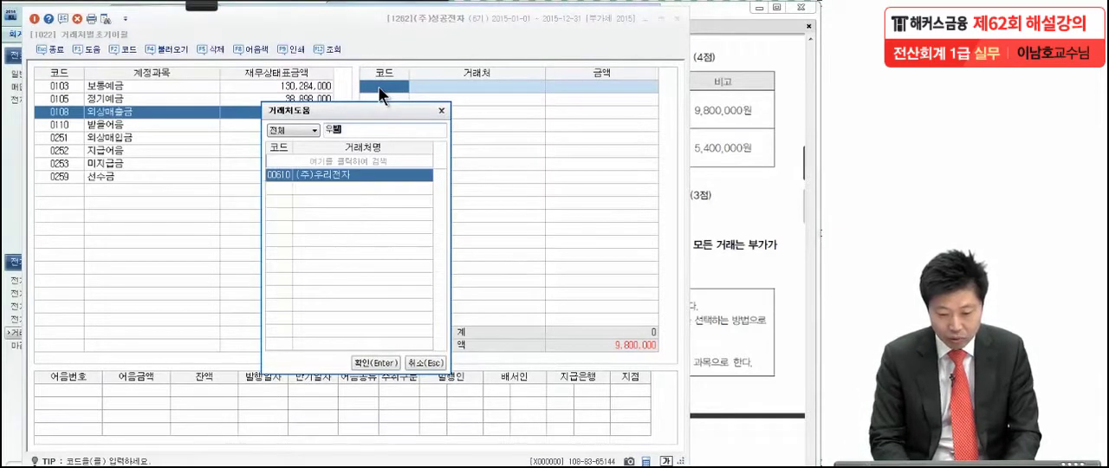
pyautogui.press('Return')
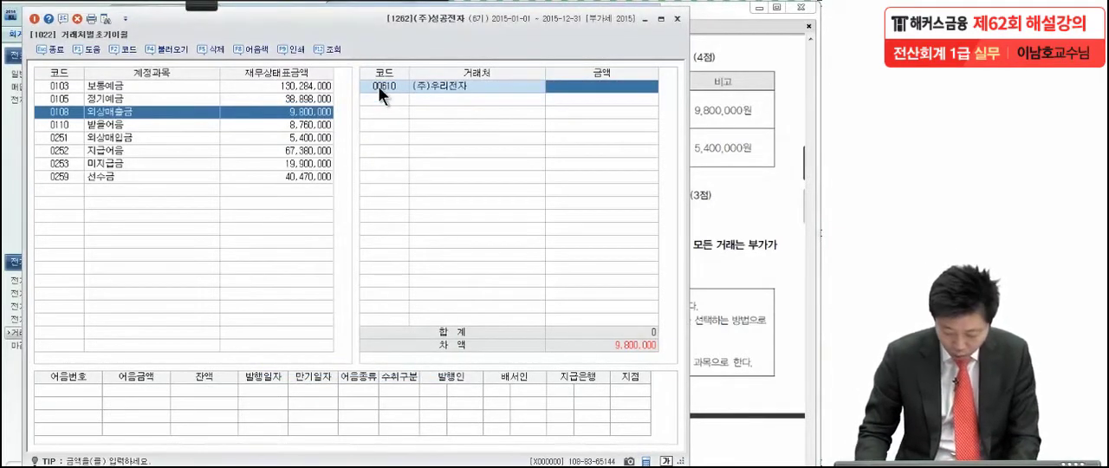
pyautogui.write('5,000,000')
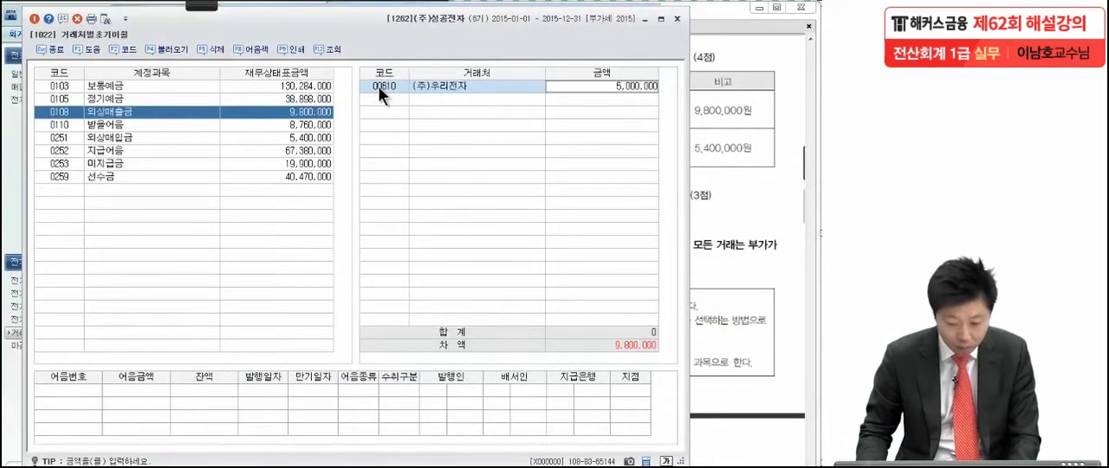
pyautogui.press('Return')
# Step: Add (주)늑대와여우 with an opening balance of 4,800,000 under 외상매출금
pyautogui.press('F2')
pyautogui.write('늑대')
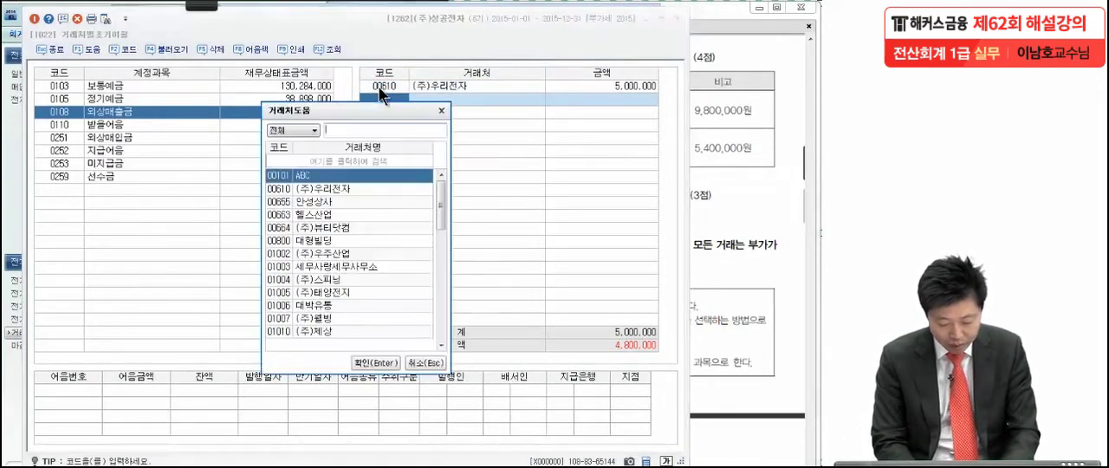
pyautogui.press('Return')
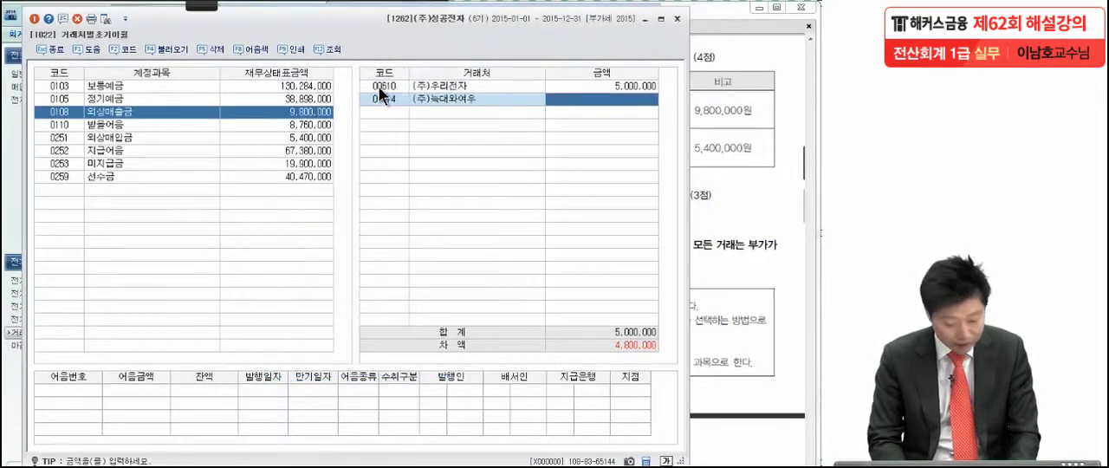
pyautogui.write('4,800,00')
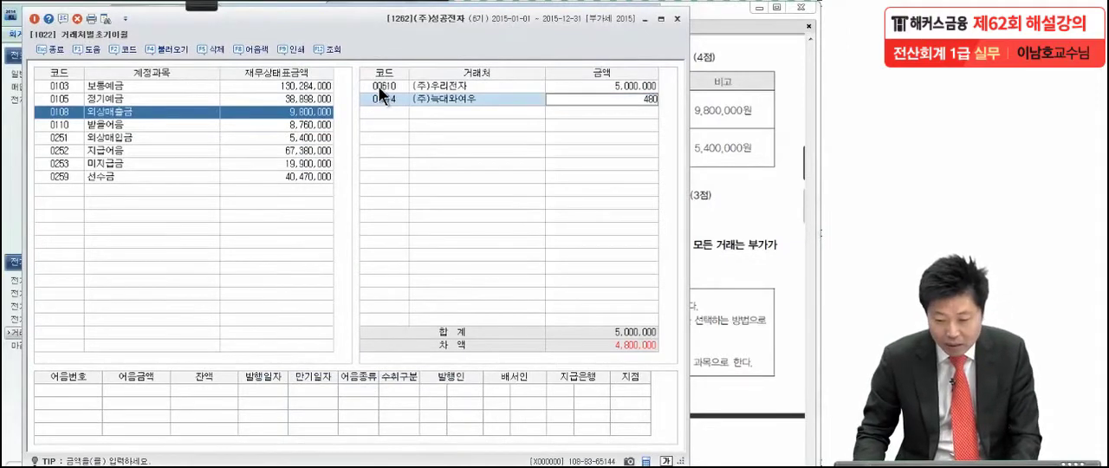
pyautogui.write('0')
pyautogui.press('Return')
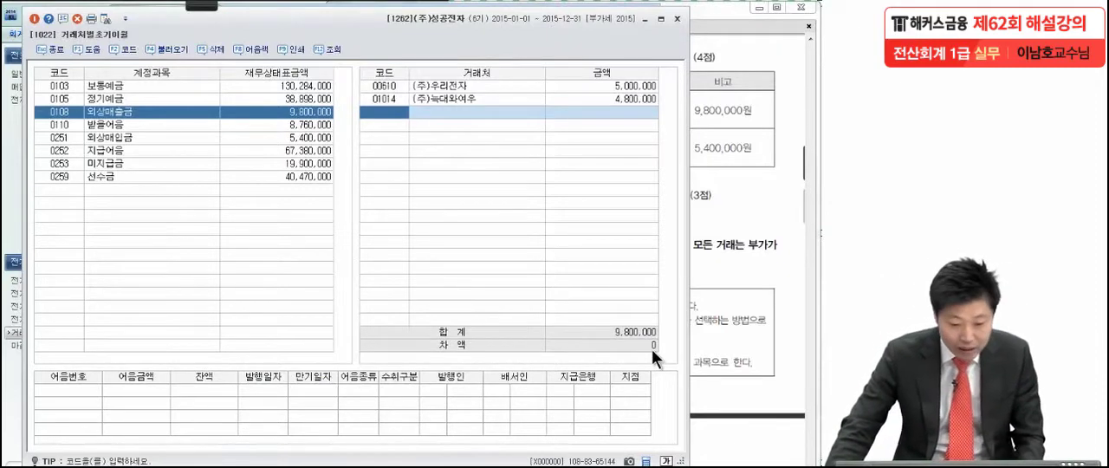
# Step: Add (주)우주산업 with an opening balance of 3,200,000 under 외상매입금
pyautogui.click(136, 137)
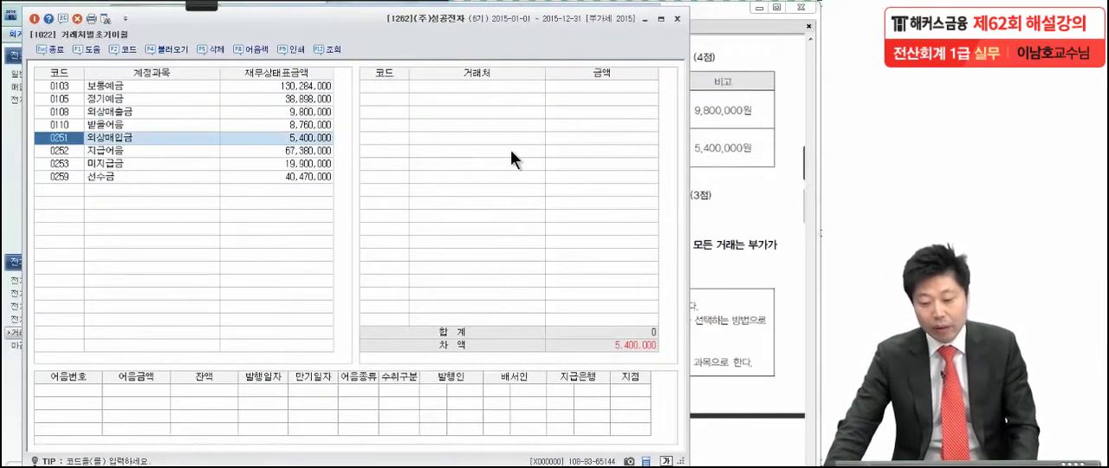
pyautogui.click(380, 88)
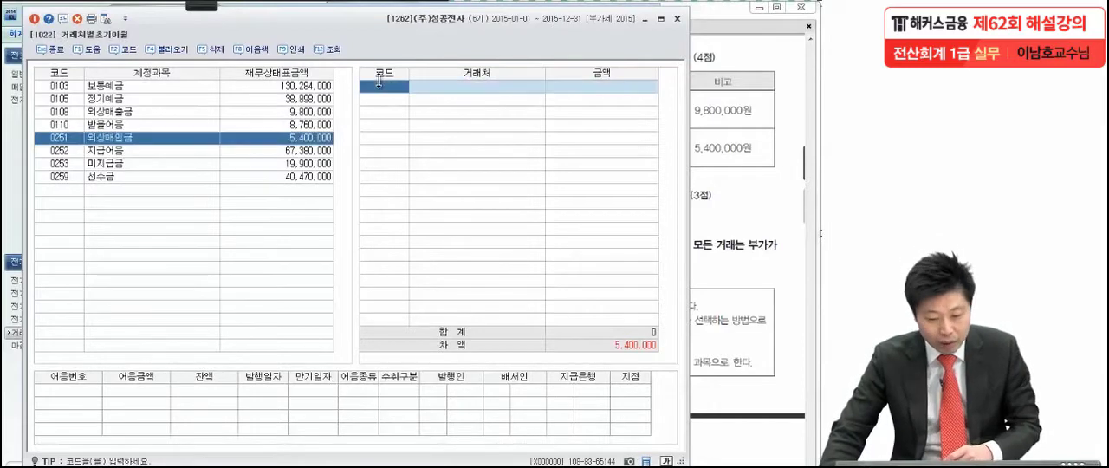
pyautogui.press('F2')
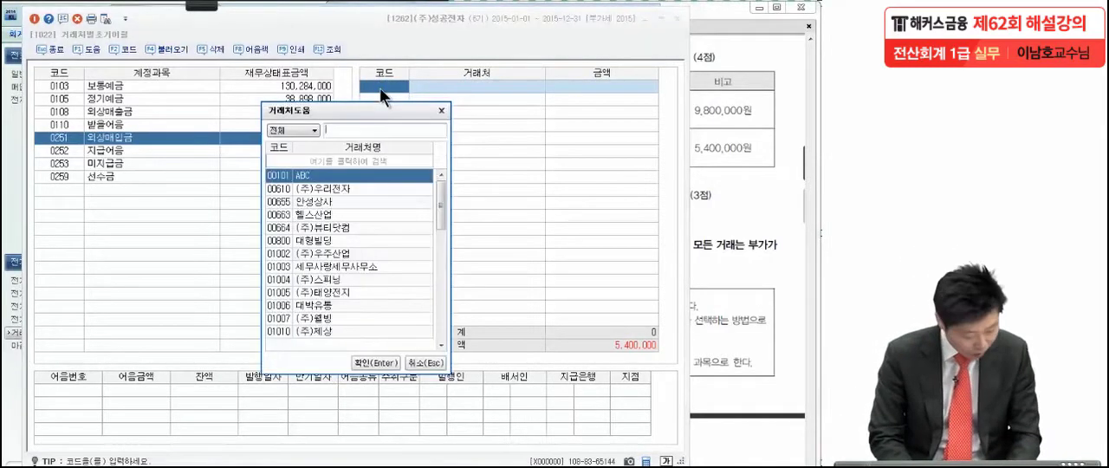
pyautogui.write('우주')
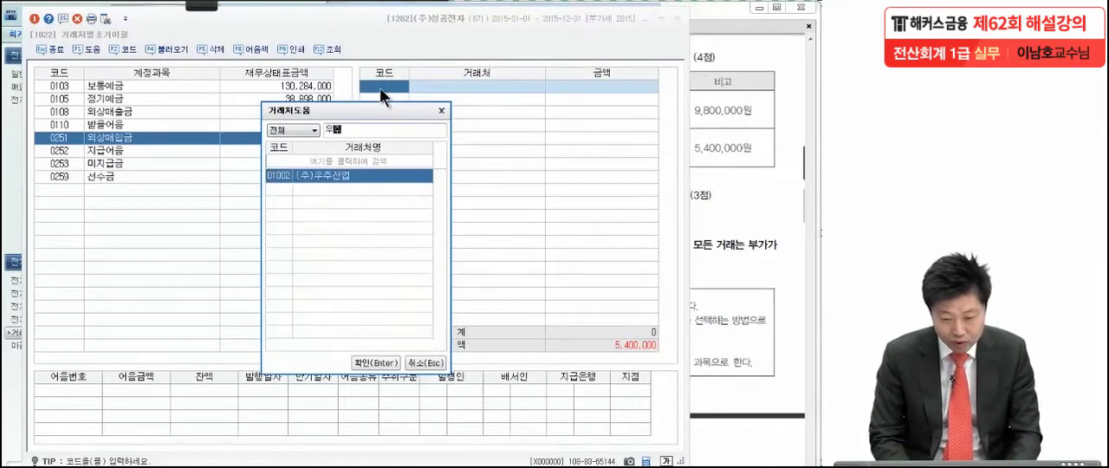
pyautogui.press('Return')
pyautogui.write('3200000')
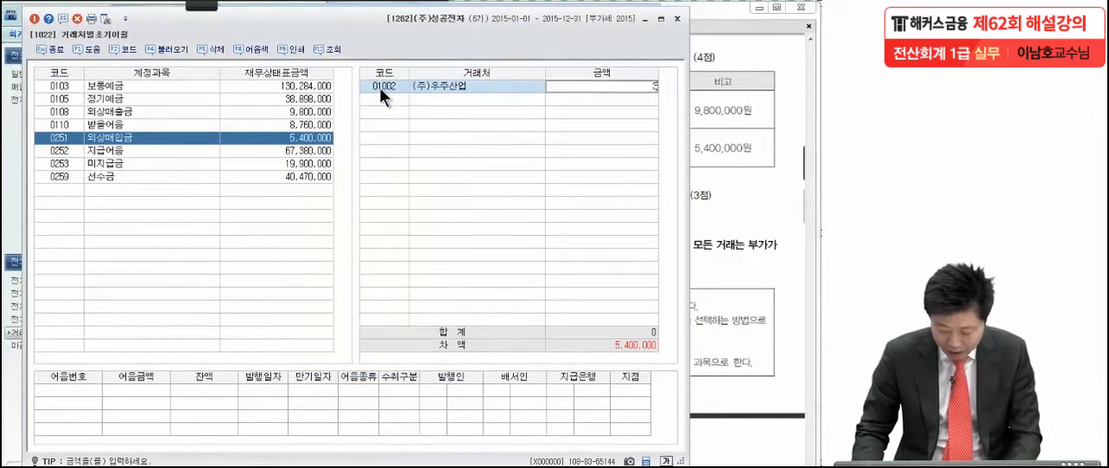
pyautogui.press('Return')
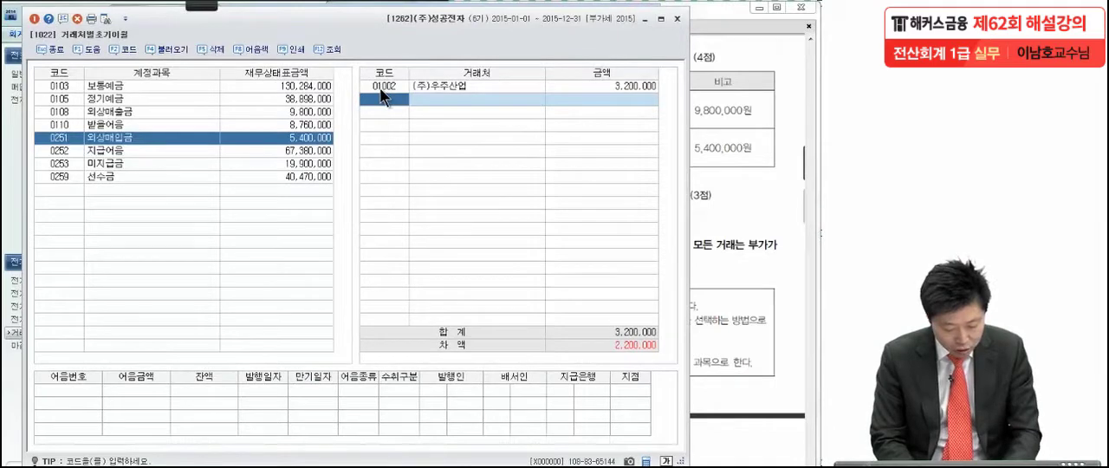
# Step: Add (주)태양전지 with an opening balance of 2,200,000 under 외상매입금 and close the vendor opening balances
pyautogui.press('F2')
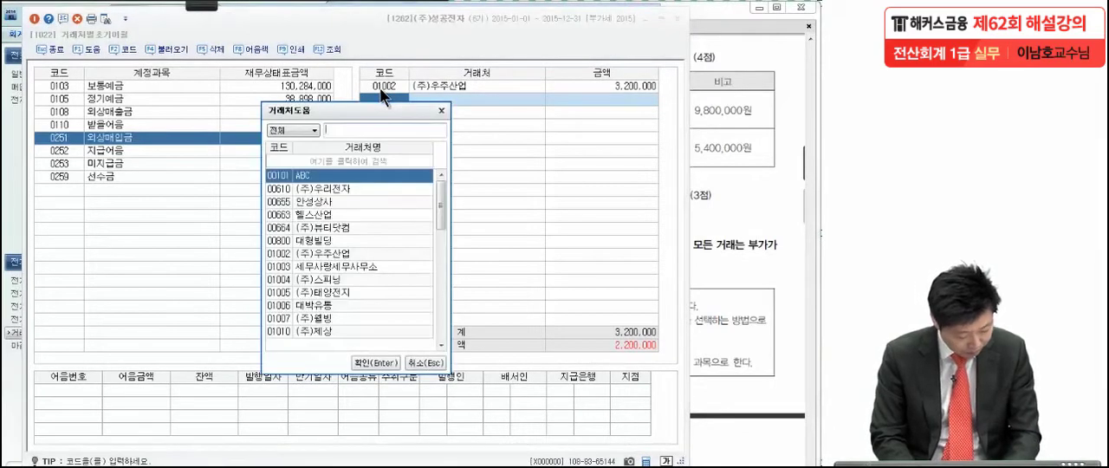
pyautogui.write('ㅂ')
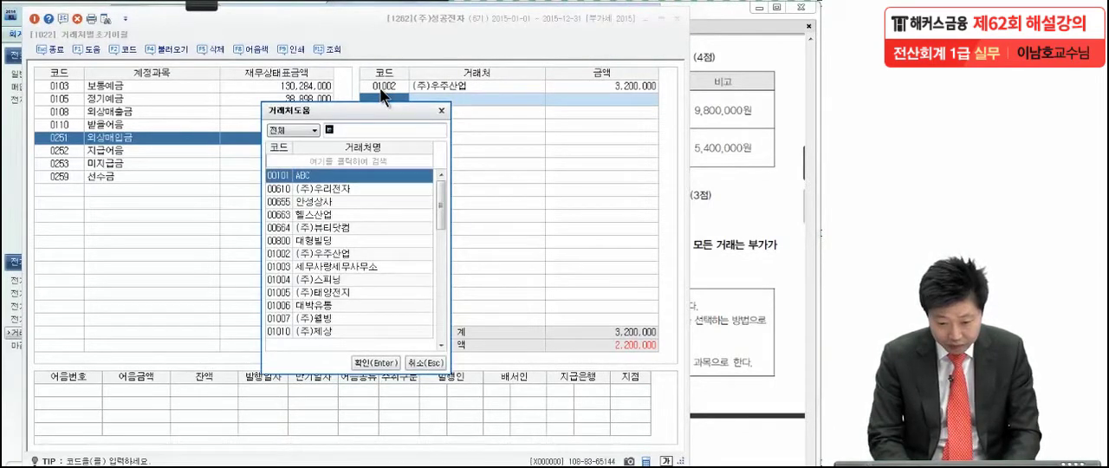
pyautogui.write('태양')
pyautogui.press('Return')
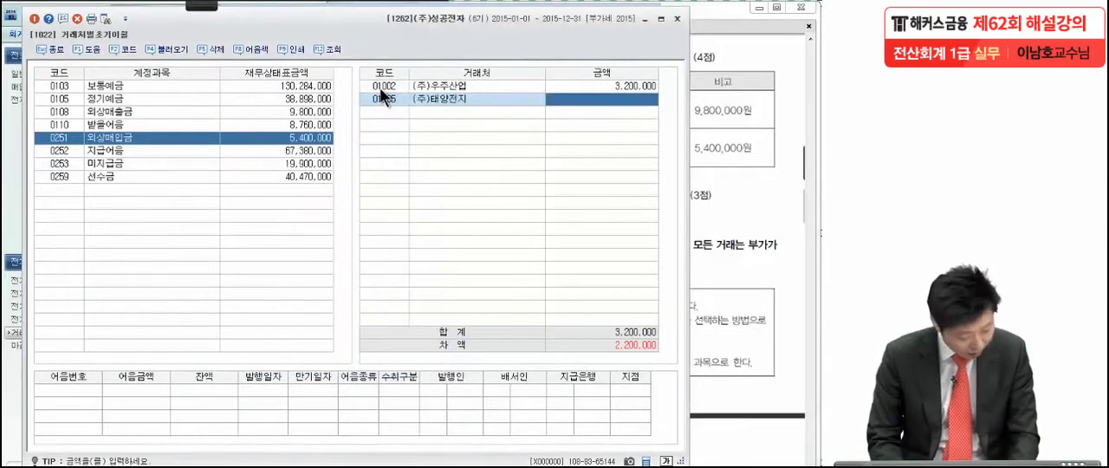
pyautogui.write('2200000')
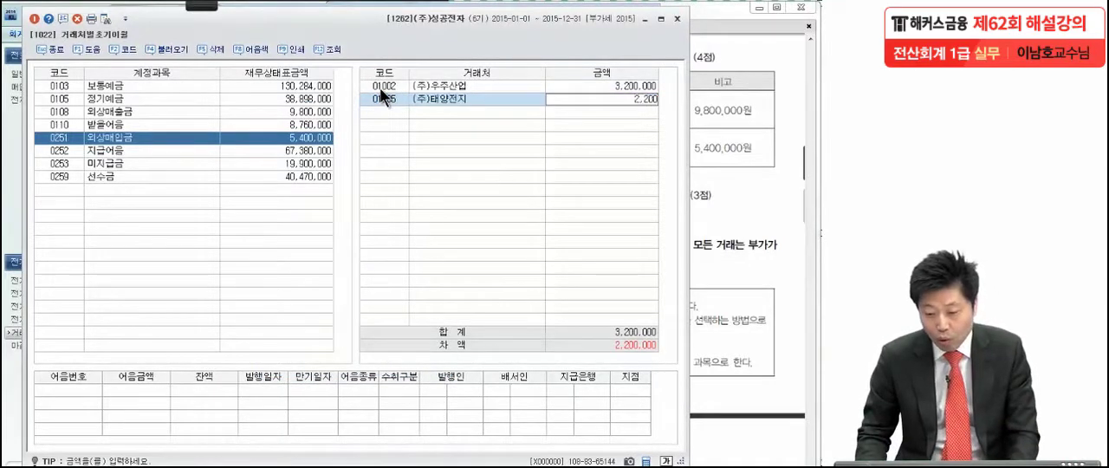
pyautogui.press('Return')
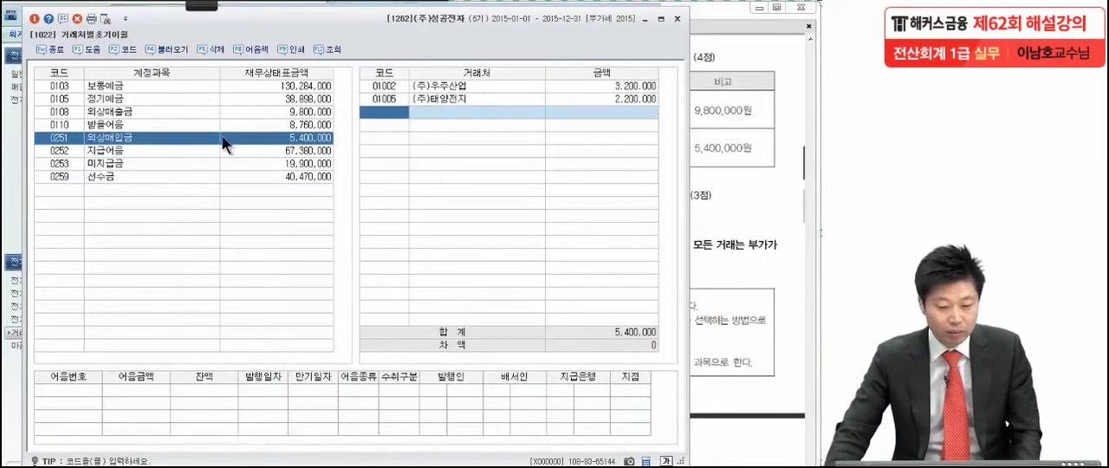
pyautogui.click(34, 18)
# Step: Read question (3) in the exam PDF in Adobe Reader and open 계정과목및적요등록 in KcLep
pyautogui.click(749, 203)
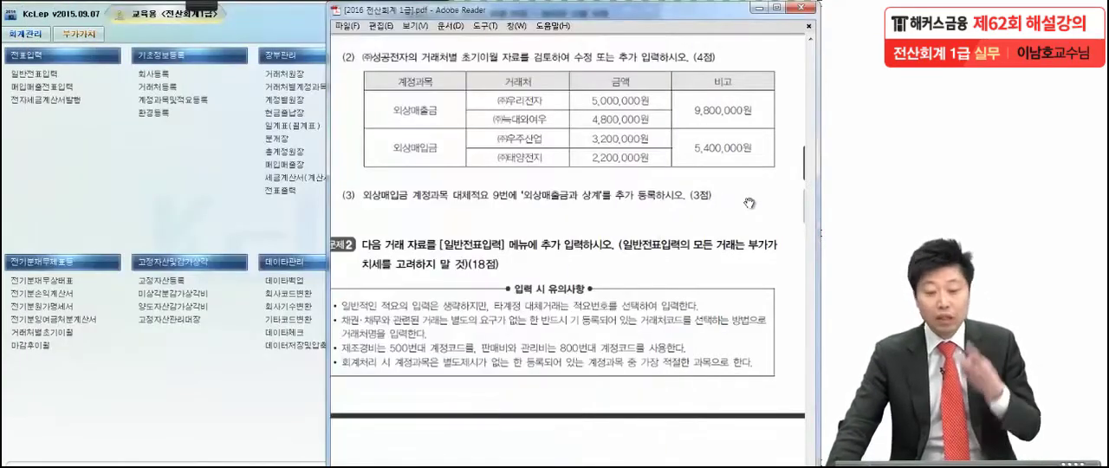
pyautogui.moveTo(720, 337); pyautogui.dragTo(723, 195)
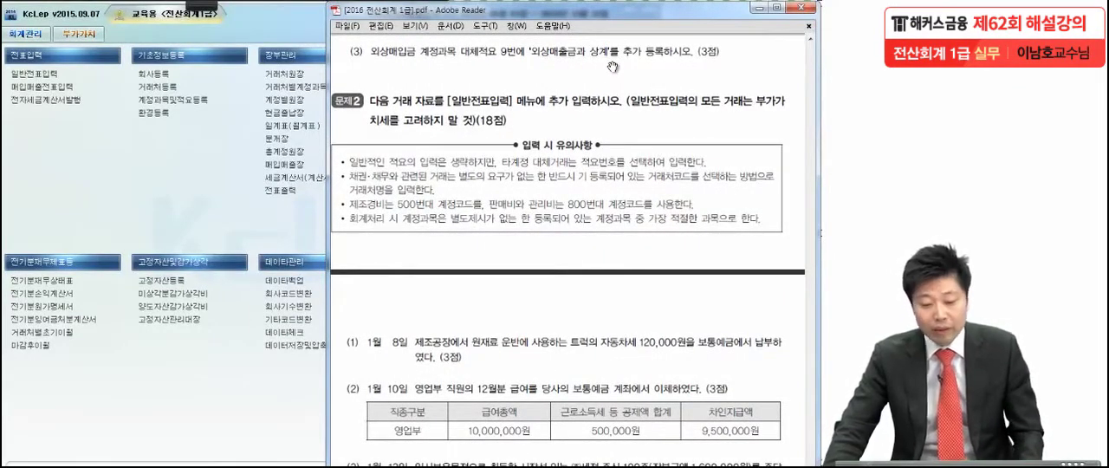
pyautogui.click(186, 96)
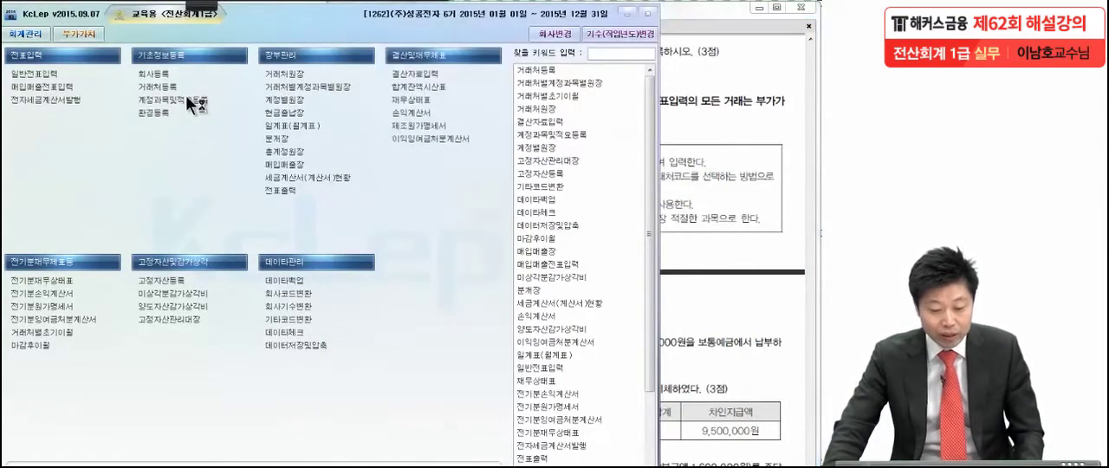
pyautogui.click(186, 96)
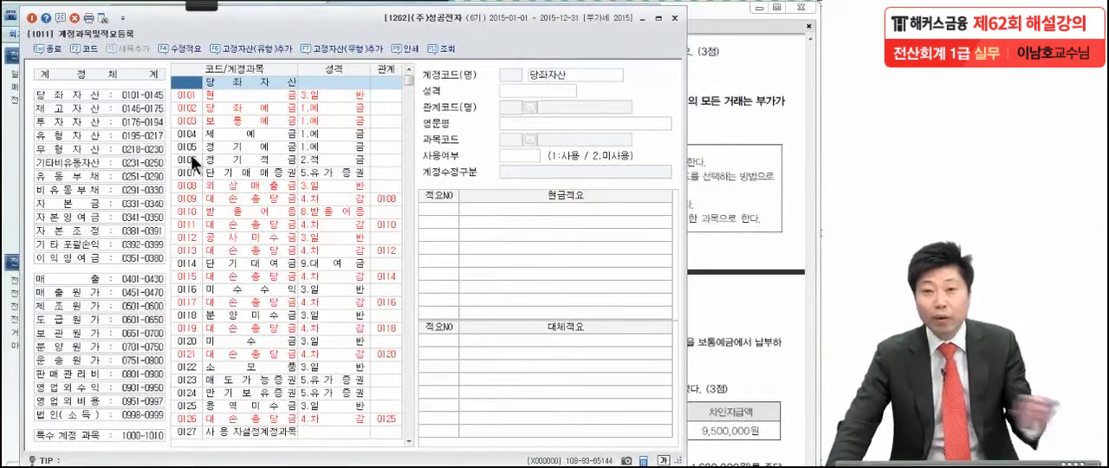
# Step: Search the account list for 외상매입 to select account 0251 외상매입금, and close the search
pyautogui.click(236, 150)
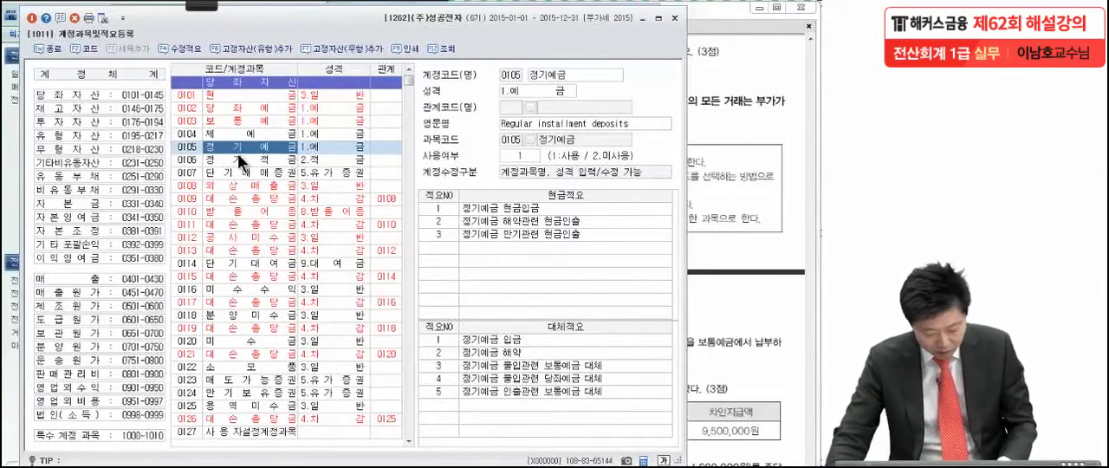
pyautogui.hotkey('ctrl', 'f')
pyautogui.write('외상매출')
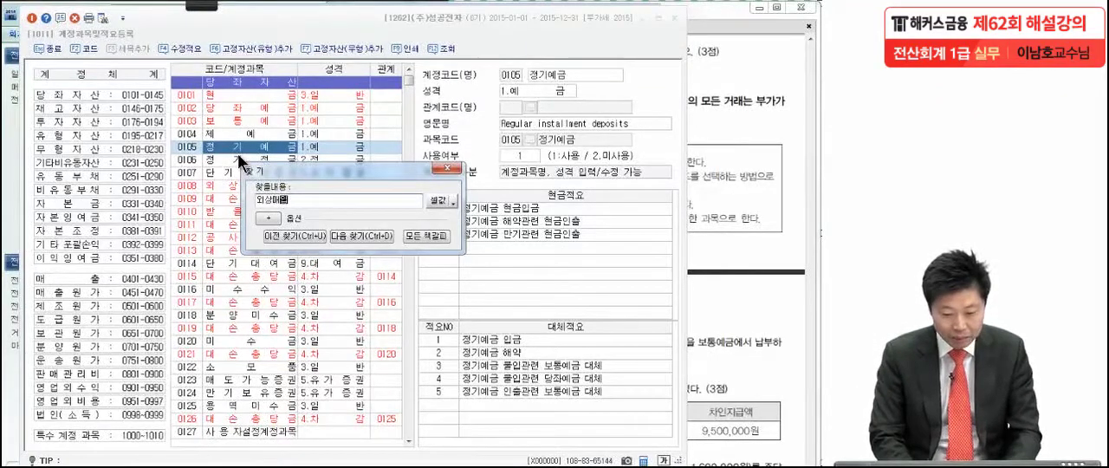
pyautogui.press('Return')
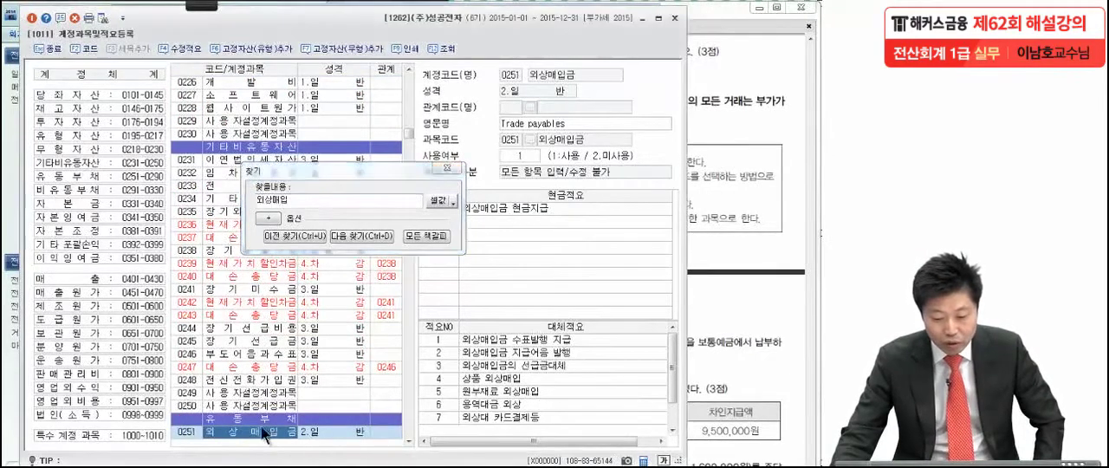
pyautogui.click(444, 166)
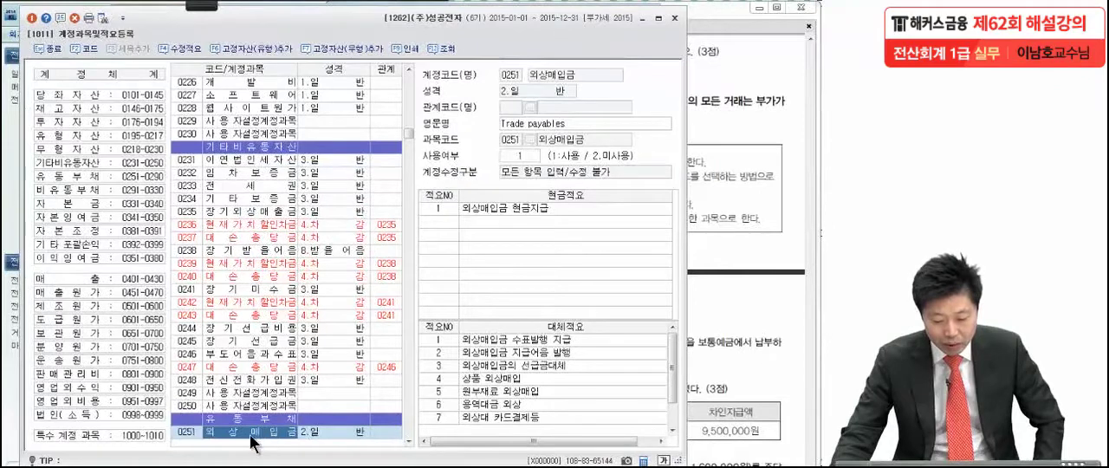
pyautogui.scroll(-3, 260, 437)
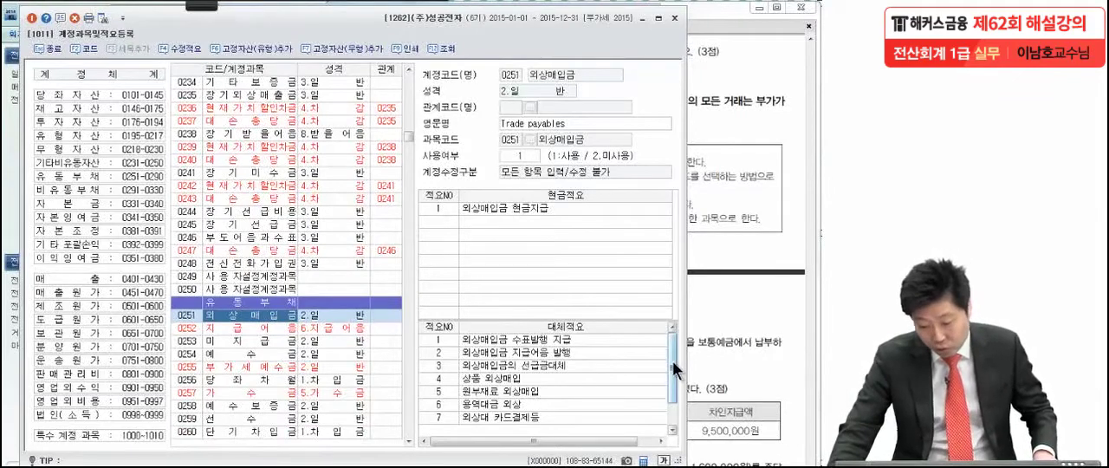
# Step: Add 대체적요 number 9, "외상매출금과 상계", to the 외상매입금 account and close 계정과목및적요등록
pyautogui.moveTo(672, 361); pyautogui.dragTo(675, 425)
pyautogui.click(444, 419)
pyautogui.write('9')
pyautogui.press('Return')
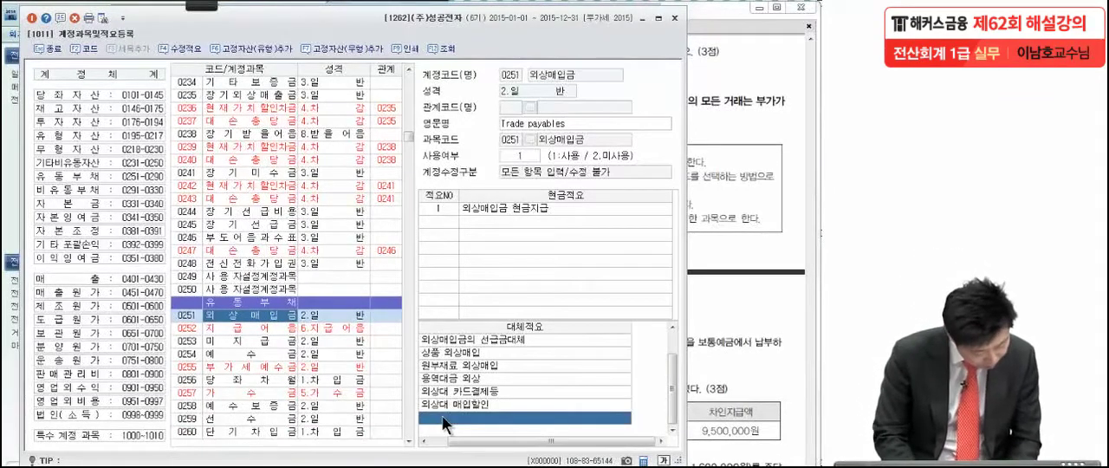
pyautogui.write('외')
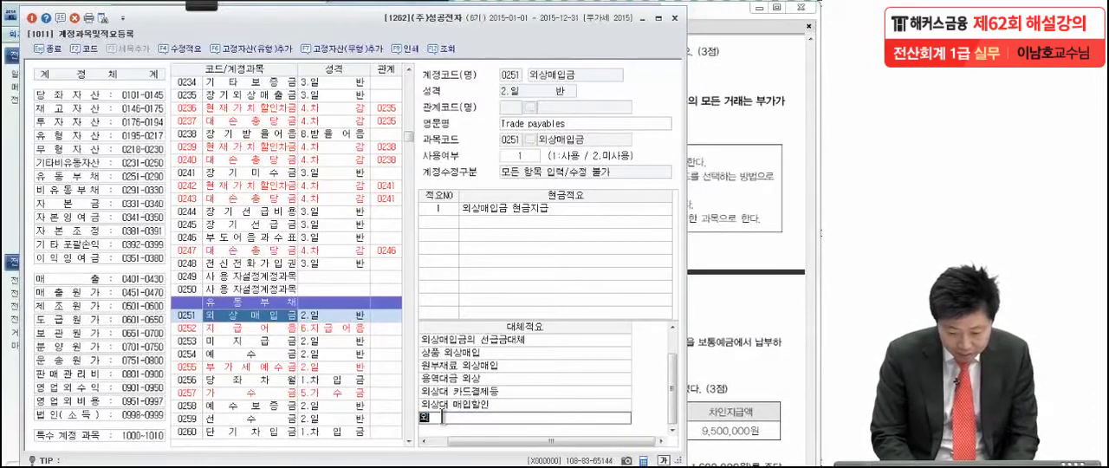
pyautogui.write('상매출금')
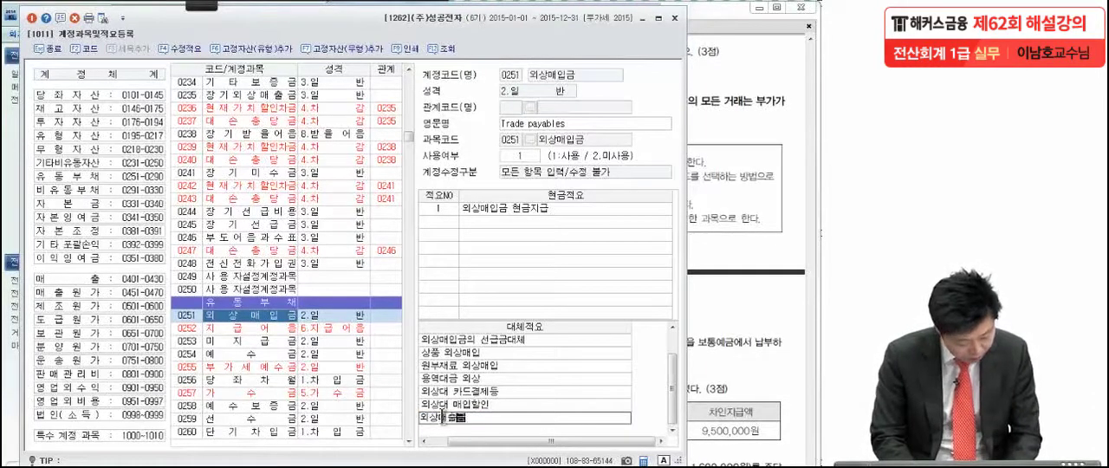
pyautogui.write('과 ㅅ상계')
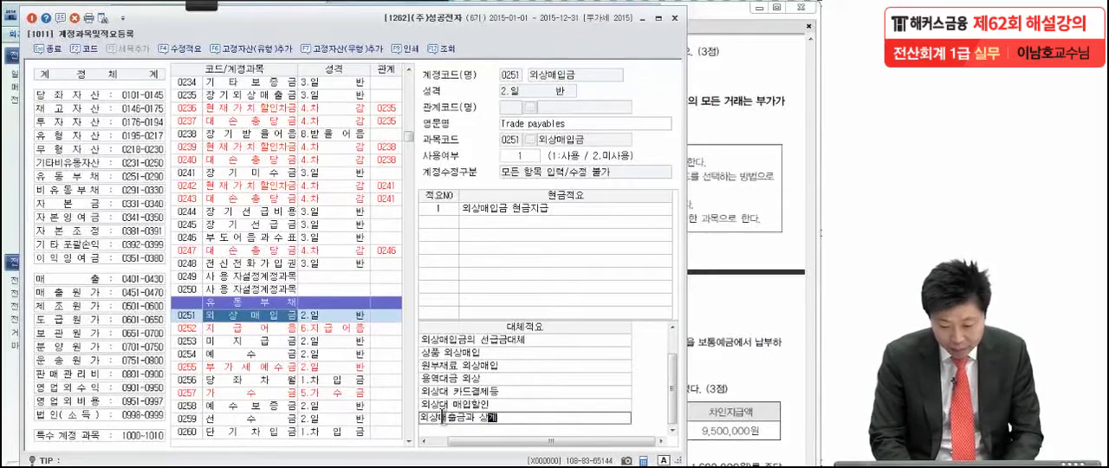
pyautogui.press('Return')
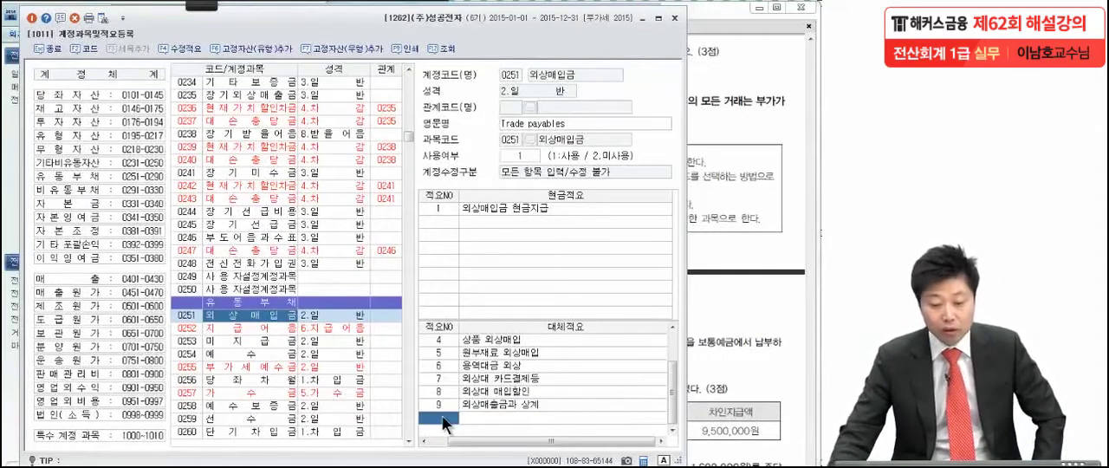
pyautogui.click(32, 18)
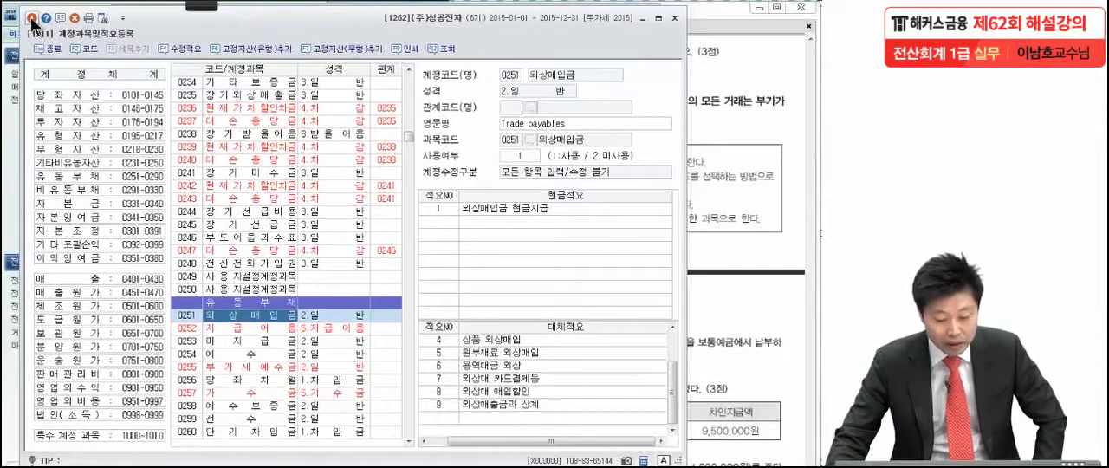
# Step: Read the 문제2 instructions in the exam PDF and open 일반전표입력 in KcLep
pyautogui.click(753, 154)
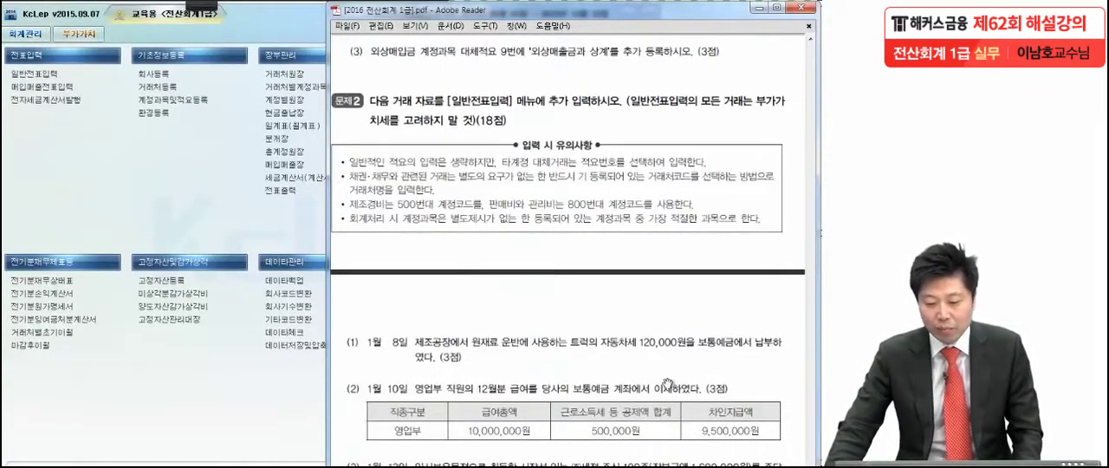
pyautogui.scroll(-3, 669, 385)
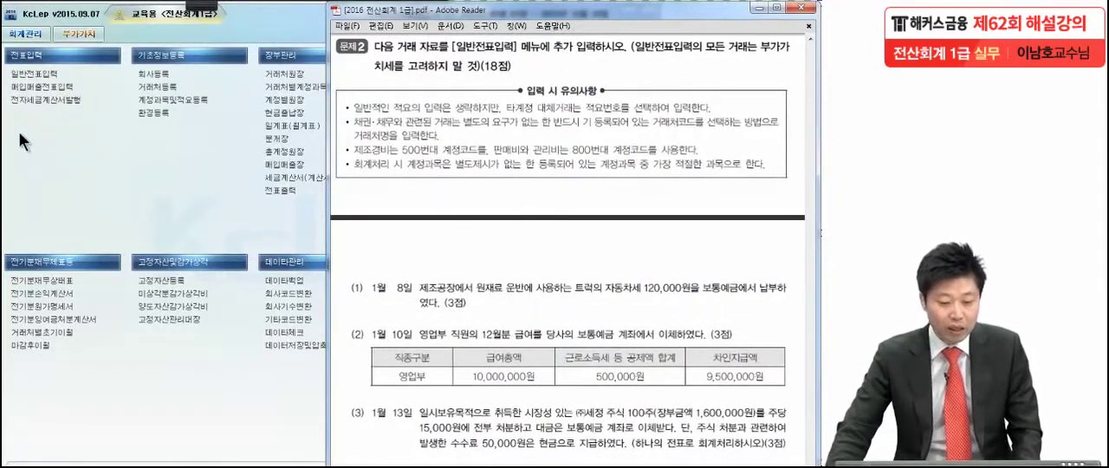
pyautogui.click(17, 78)
pyautogui.click(19, 84)
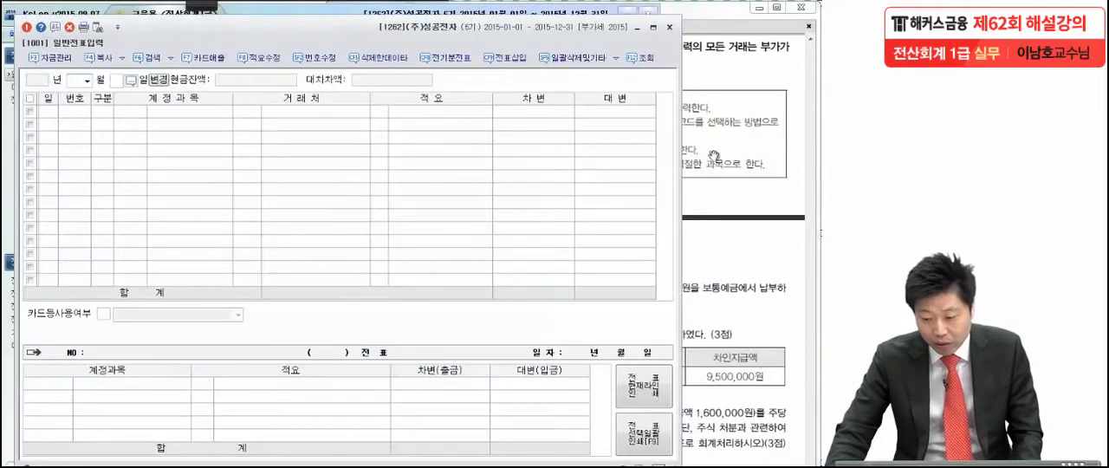
# Step: Switch to the exam PDF in Adobe Reader and read transactions (1) to (6) of 문제2
pyautogui.click(707, 157)
pyautogui.scroll(-3, 715, 240)
pyautogui.scroll(-3, 715, 240)
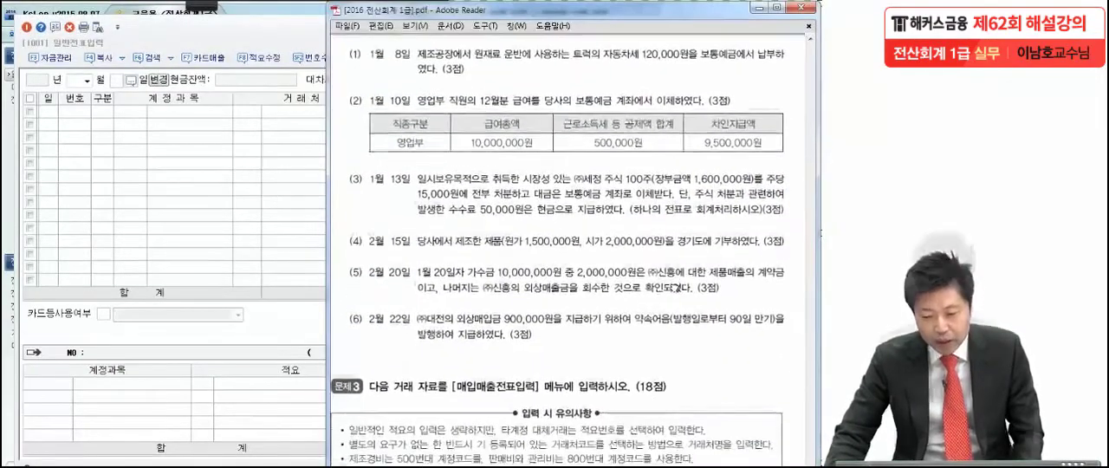
# Step: Mark up transaction (1) with the annotation pen, circling 제조공장 and the area below 자동차세, and exit annotation mode
pyautogui.moveTo(199, 9)
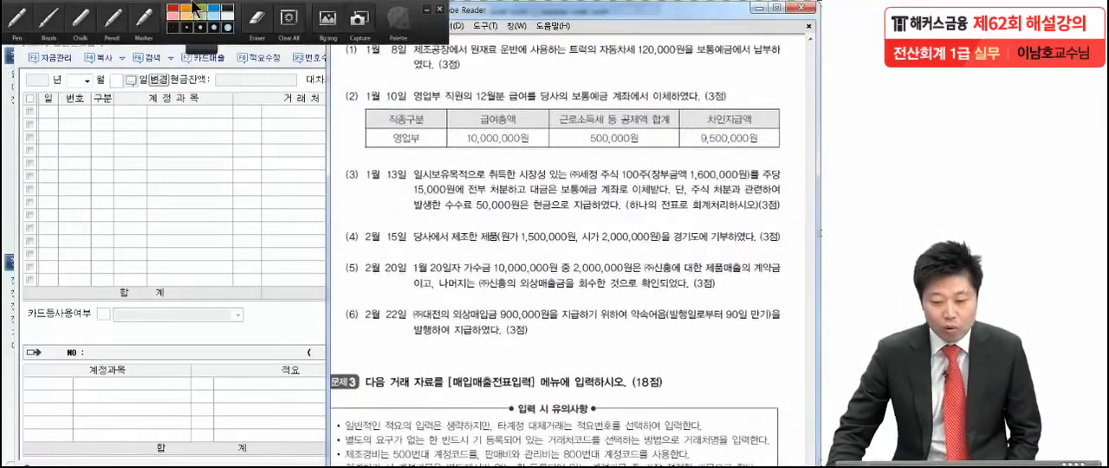
pyautogui.click(18, 17)
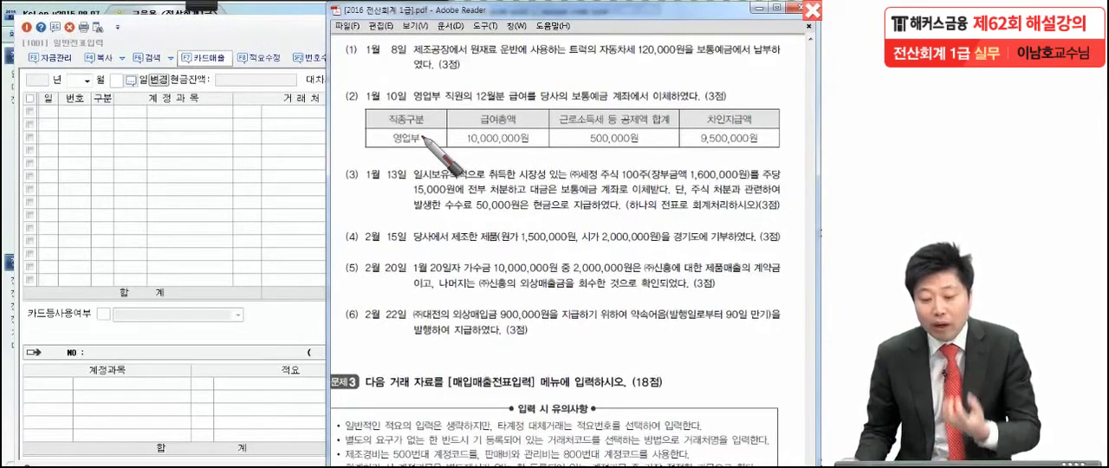
pyautogui.moveTo(650, 75); pyautogui.dragTo(641, 91)
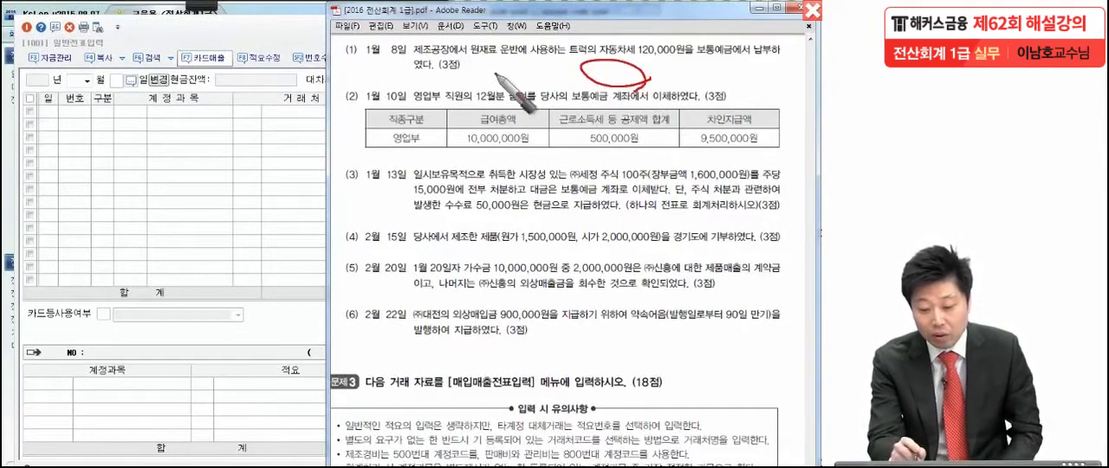
pyautogui.moveTo(455, 36); pyautogui.dragTo(432, 70)
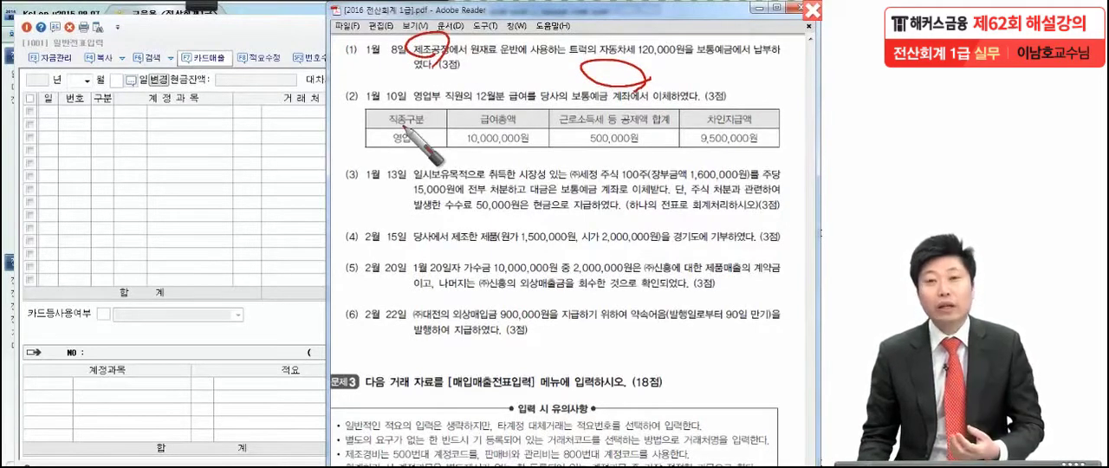
pyautogui.click(245, 181)
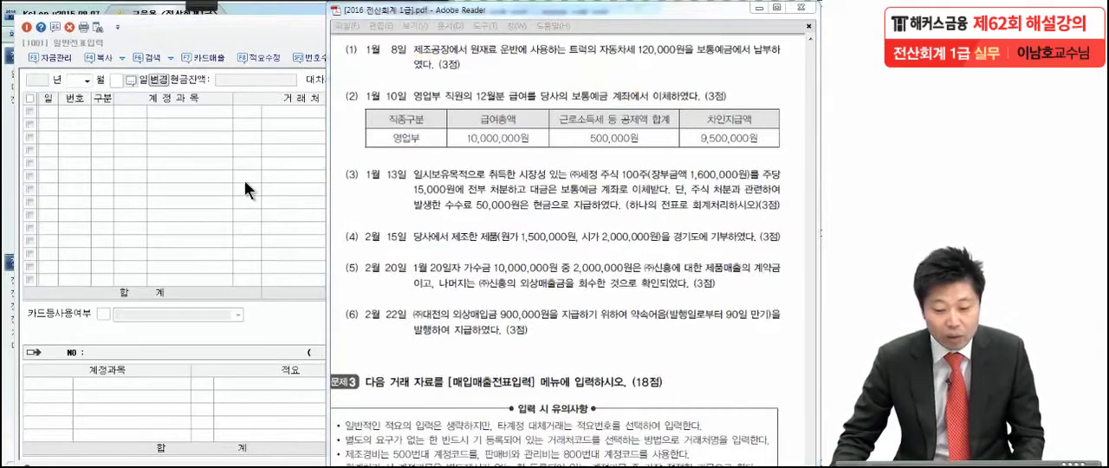
# Step: Switch to KcLep and set the 일반전표입력 entry date to January 8, 2015
pyautogui.click(86, 79)
pyautogui.click(83, 94)
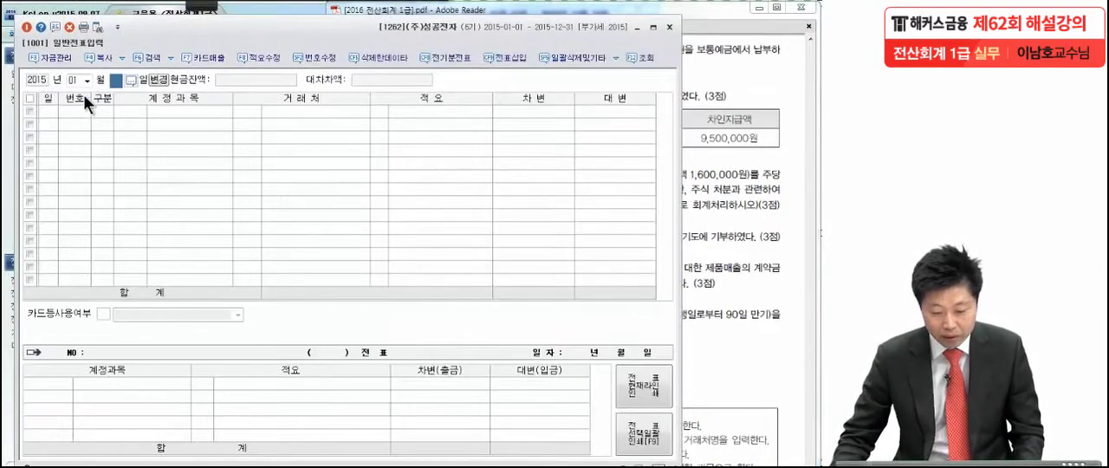
pyautogui.write('8')
pyautogui.press('Return')
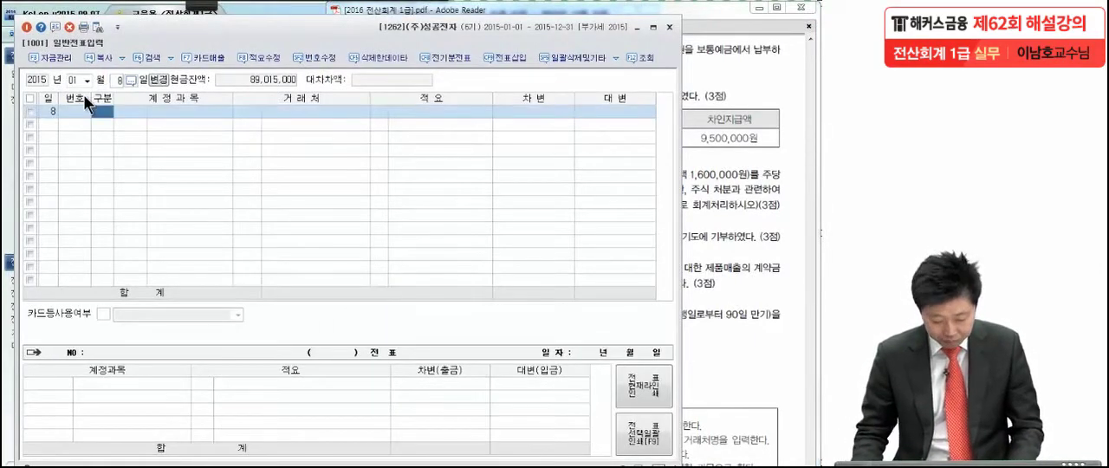
# Step: Enter a debit line for account 0517 세금과공과 with an amount of 120,000
pyautogui.write('3')
pyautogui.press('Return')
pyautogui.write('세금과')
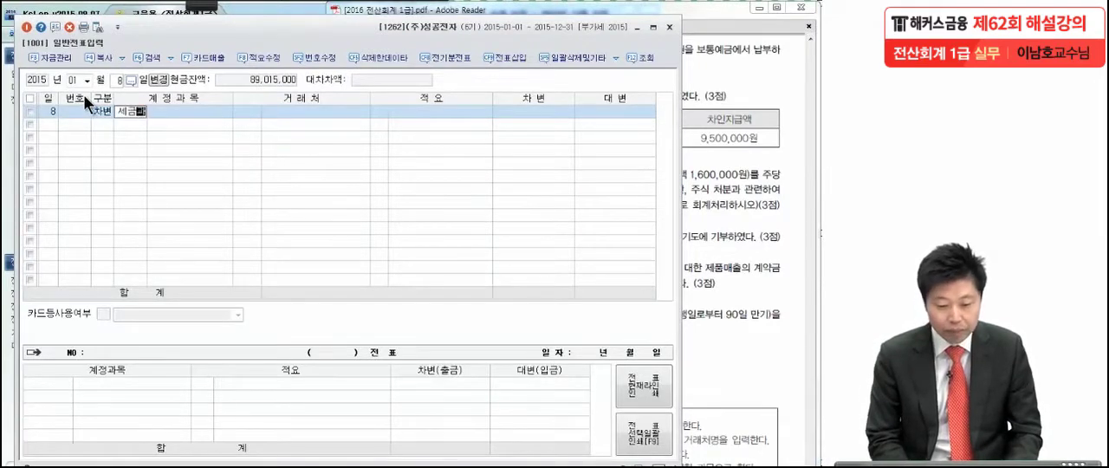
pyautogui.press('Return')
pyautogui.press('Return')
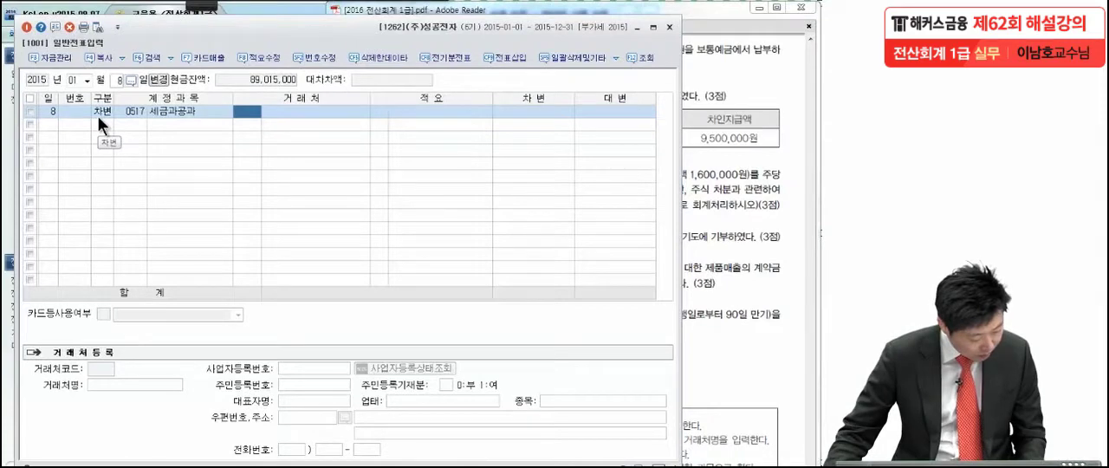
pyautogui.click(557, 112)
pyautogui.write('12')
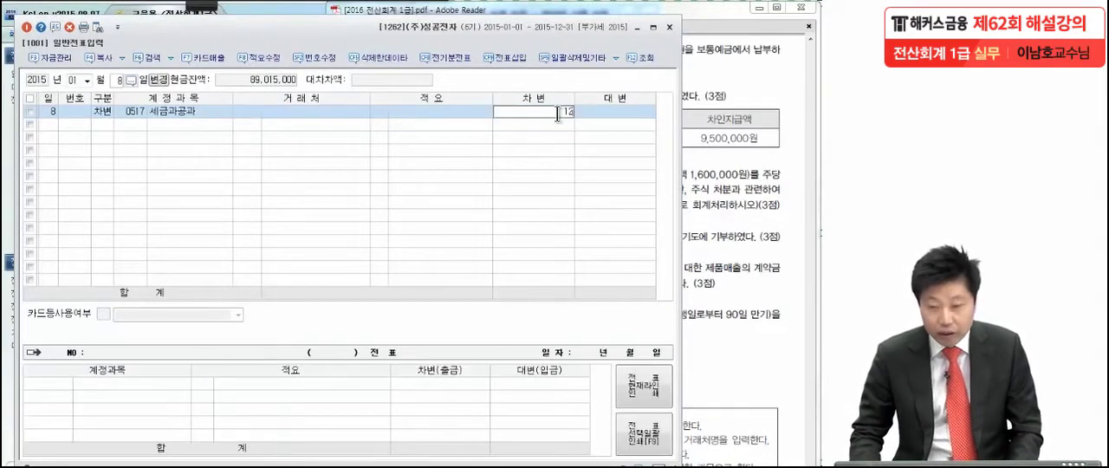
pyautogui.write('0,000')
pyautogui.press('Return')
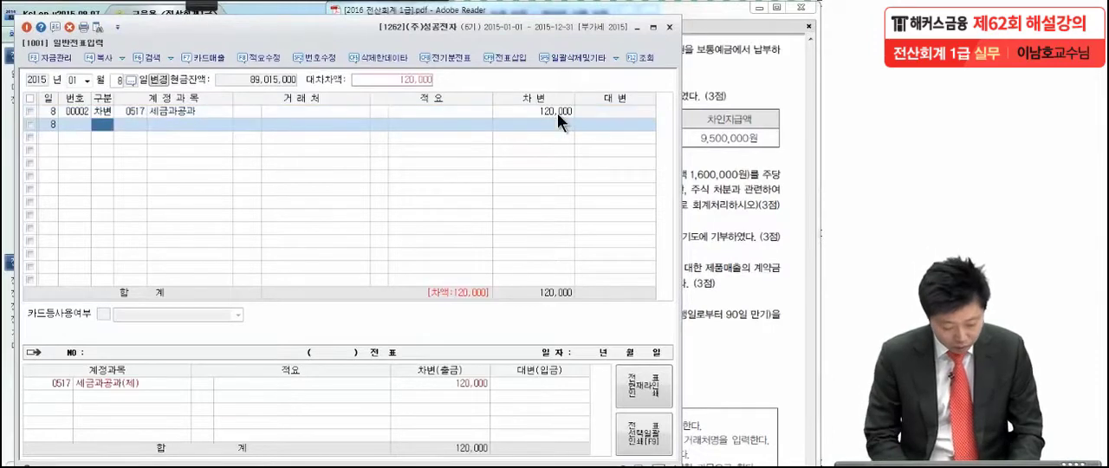
# Step: Add the offsetting credit line for account 0103 보통예금 at 120,000
pyautogui.write('4')
pyautogui.write('보통')
pyautogui.press('Return')
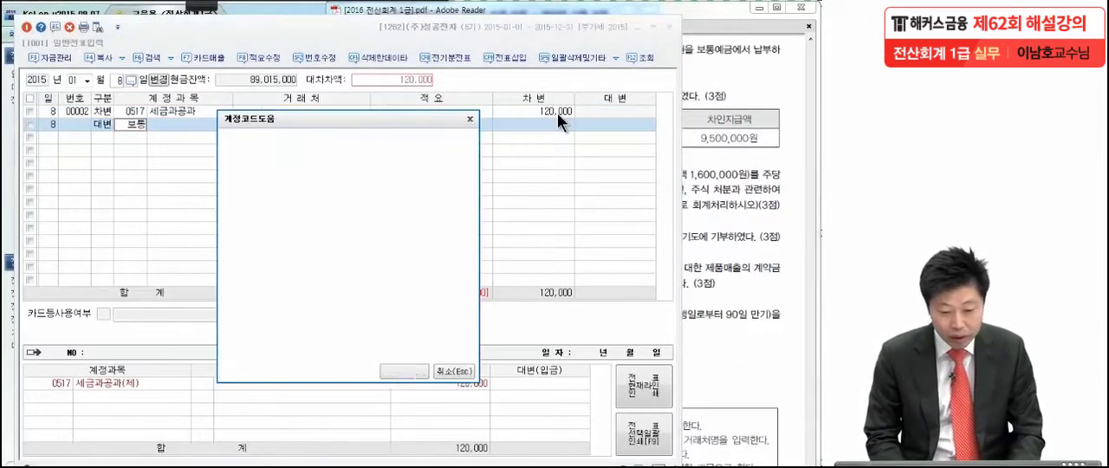
pyautogui.press('Return')
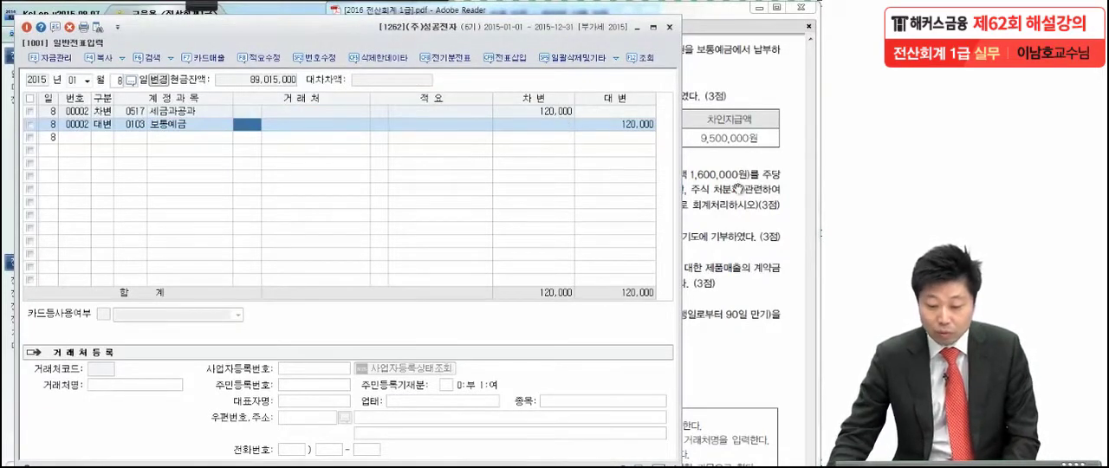
# Step: Switch to the exam PDF and mark up transaction (2), highlighting 영업부, 급여, 10,000,000원, 500,000원 and 9,500,000원, and exit annotation mode
pyautogui.click(713, 263)
pyautogui.scroll(-2, 713, 264)
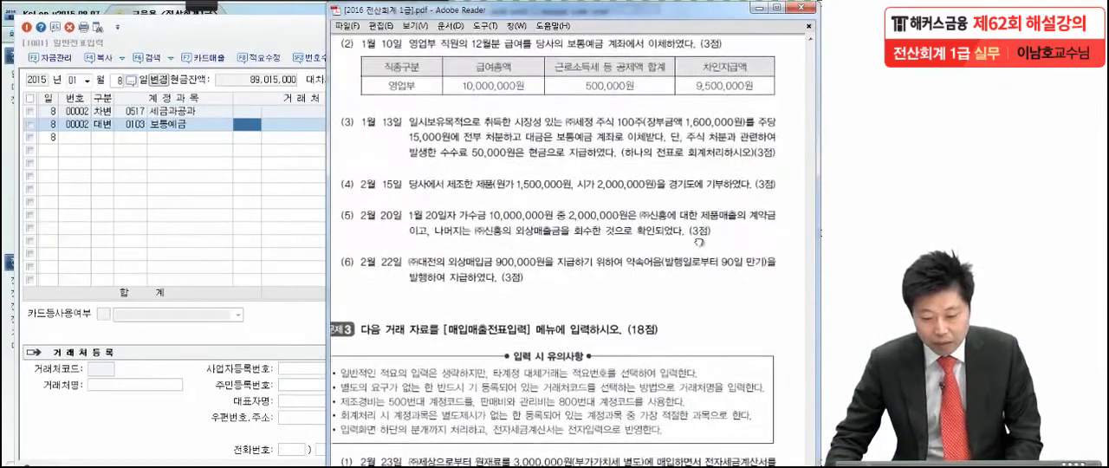
pyautogui.moveTo(201, 16)
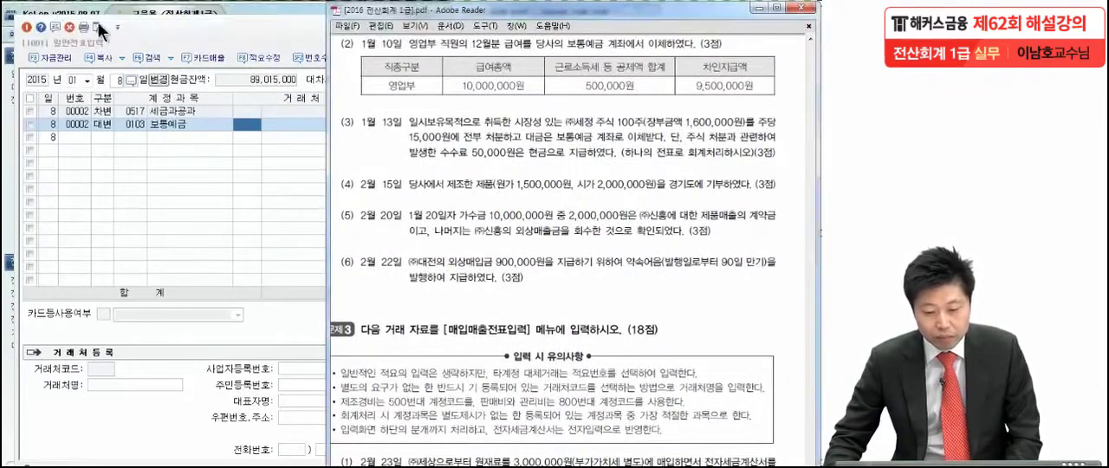
pyautogui.click(17, 17)
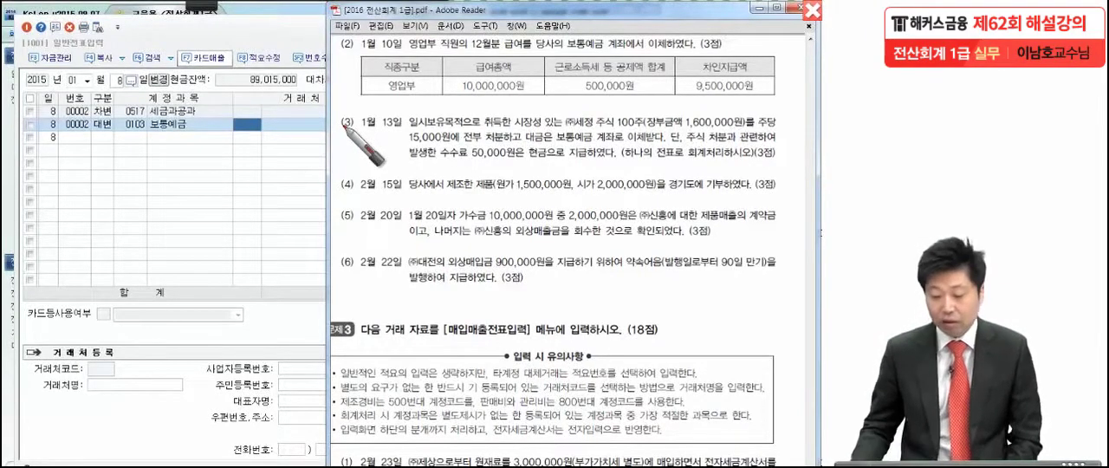
pyautogui.moveTo(542, 112); pyautogui.dragTo(487, 127)
pyautogui.moveTo(528, 73)
pyautogui.mouseDown()
pyautogui.moveTo(539, 104)
pyautogui.moveTo(640, 106)
pyautogui.mouseUp()
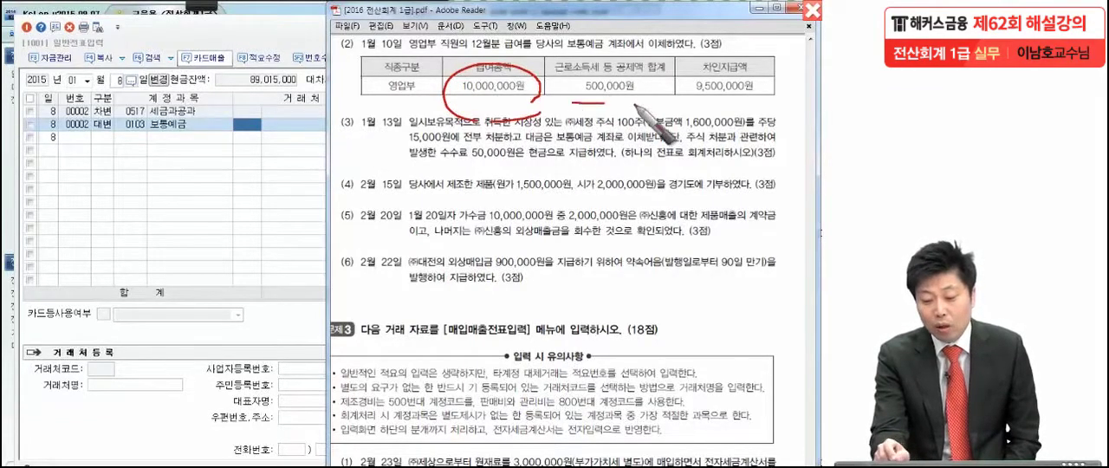
pyautogui.moveTo(568, 112)
pyautogui.mouseDown()
pyautogui.moveTo(652, 117)
pyautogui.moveTo(562, 87)
pyautogui.moveTo(642, 92)
pyautogui.mouseUp()
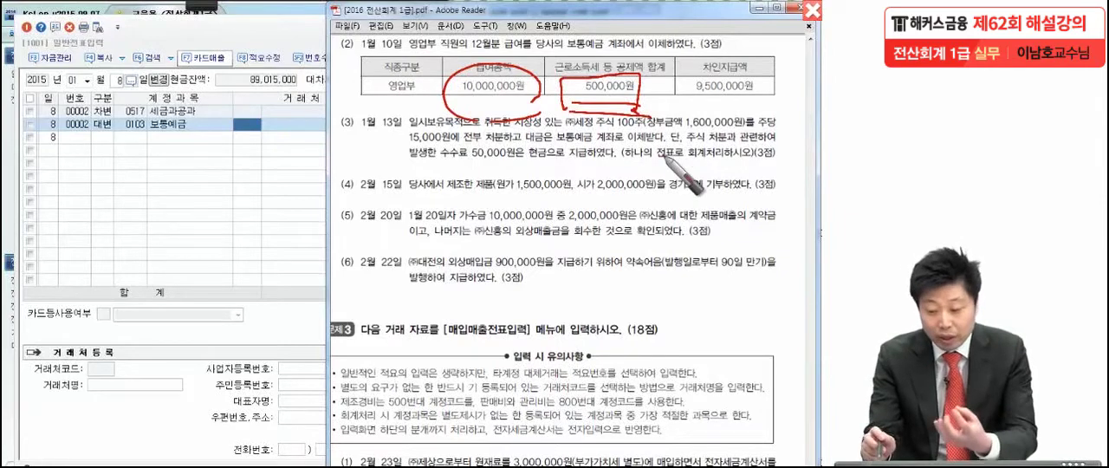
pyautogui.moveTo(693, 94); pyautogui.dragTo(773, 92)
pyautogui.moveTo(685, 108); pyautogui.dragTo(775, 117)
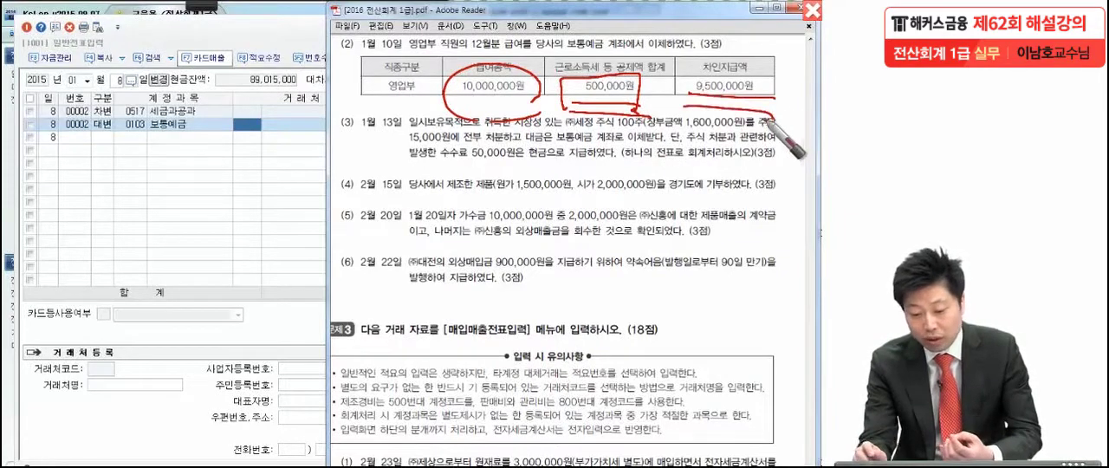
pyautogui.moveTo(505, 51); pyautogui.dragTo(518, 50)
pyautogui.moveTo(418, 78); pyautogui.dragTo(423, 84)
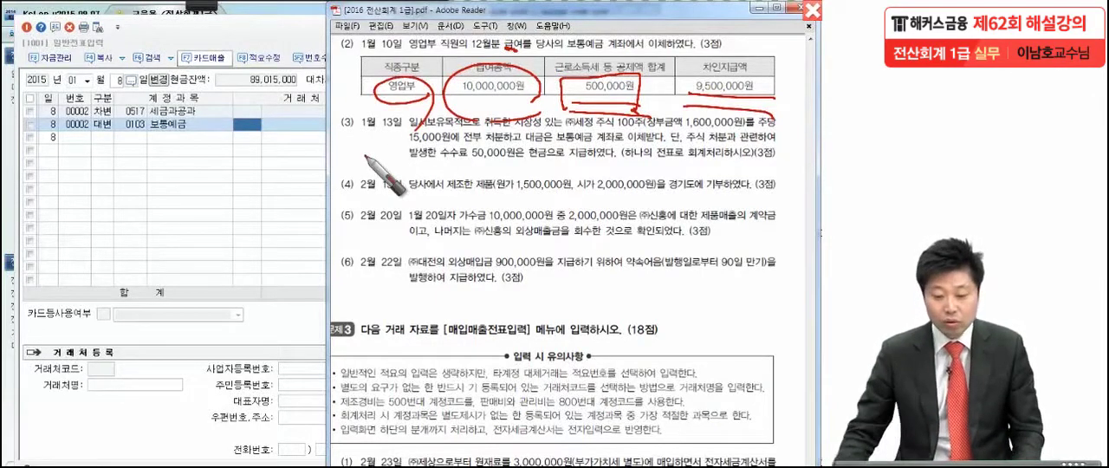
pyautogui.click(242, 172)
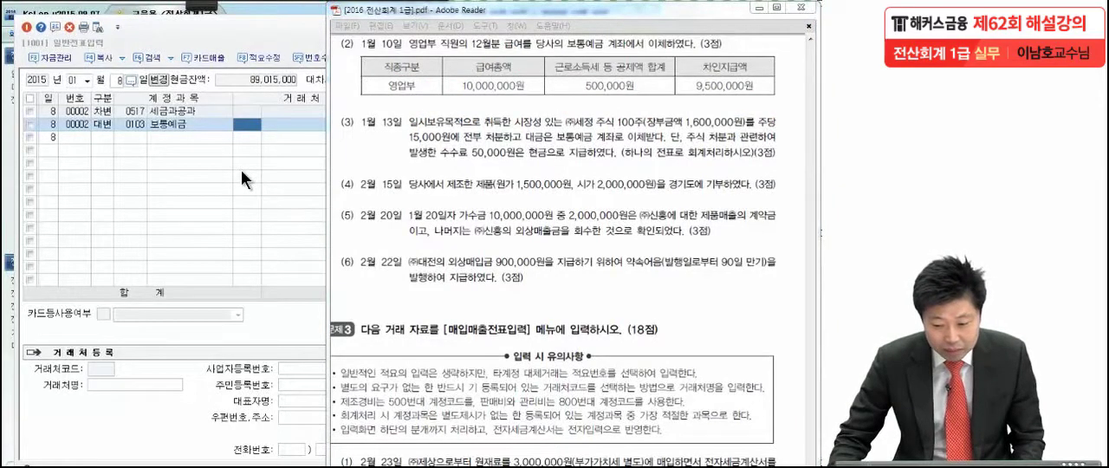
# Step: Switch back to KcLep and set the 일반전표입력 entry date to January 10
pyautogui.click(242, 171)
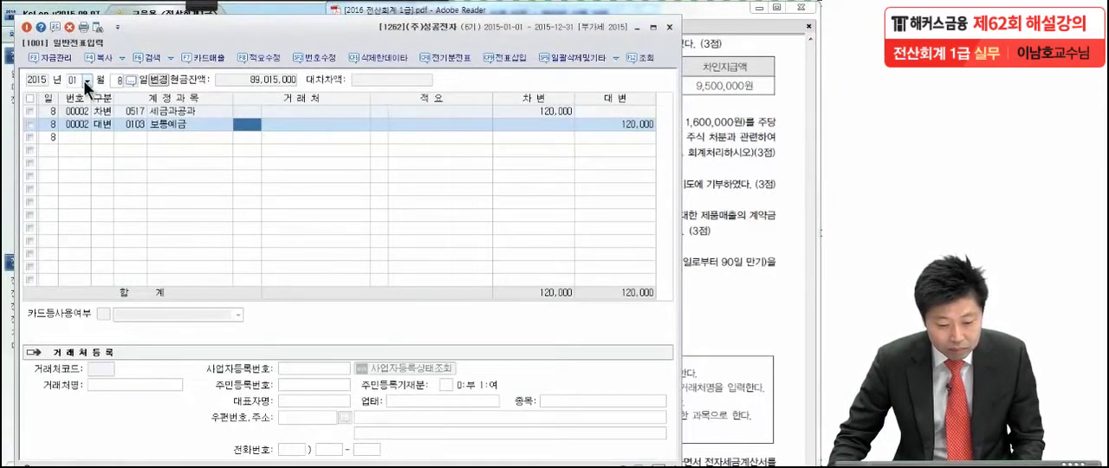
pyautogui.click(113, 82)
pyautogui.write('10')
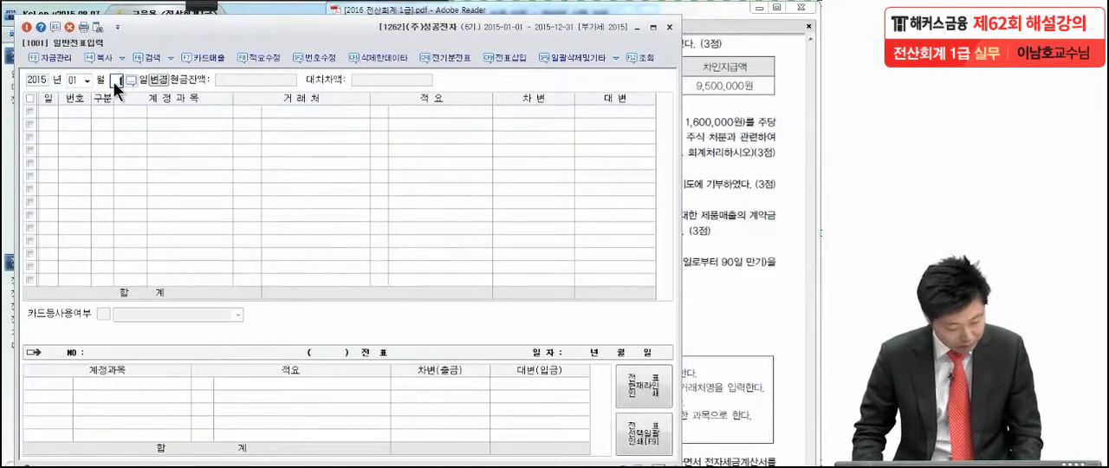
pyautogui.press('Return')
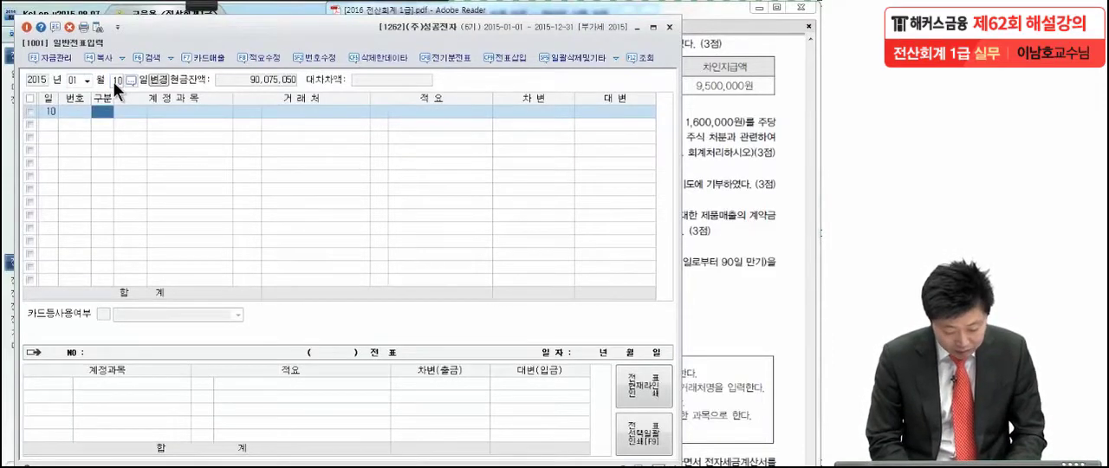
# Step: Enter a debit line for account 0801 급여 (판매관리비) with an amount of 10,000,000
pyautogui.write('3')
pyautogui.press('Return')
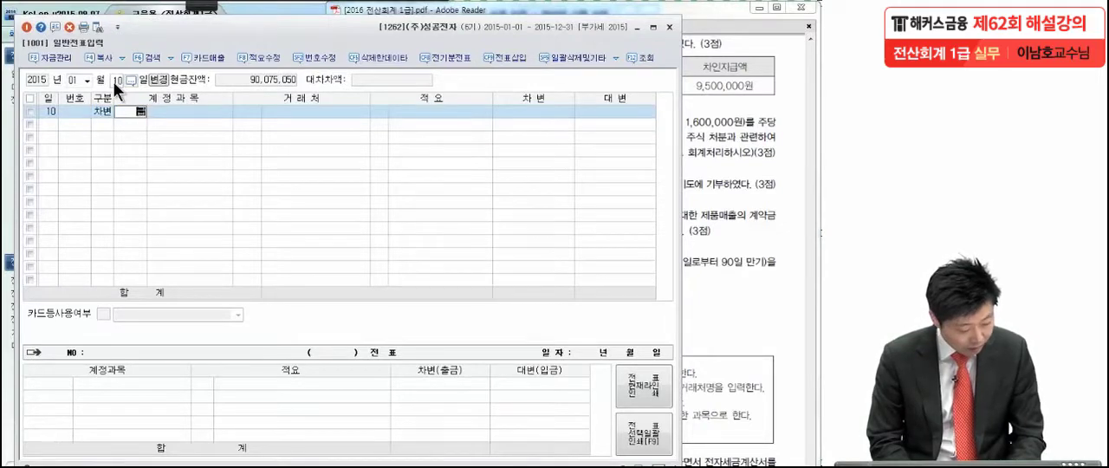
pyautogui.write('급여')
pyautogui.press('Return')
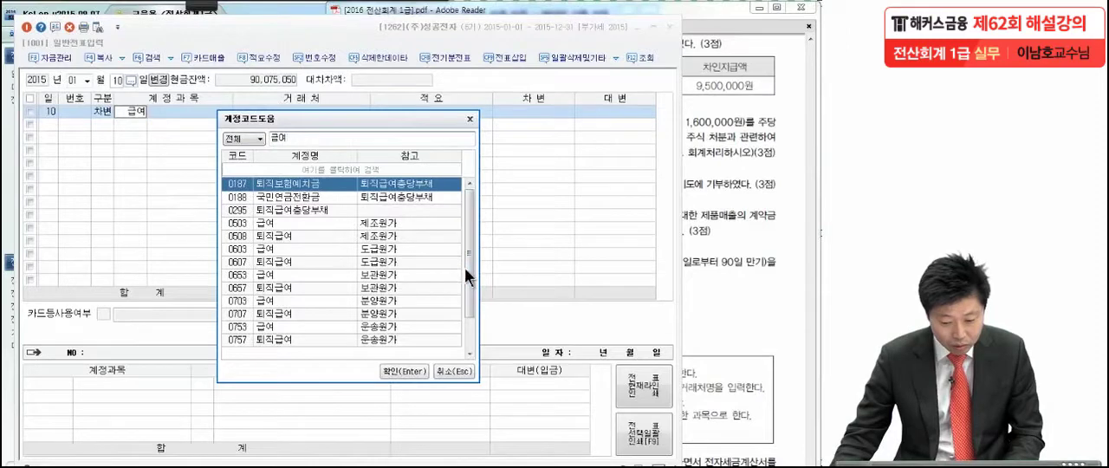
pyautogui.moveTo(465, 272); pyautogui.dragTo(472, 337)
pyautogui.click(313, 331)
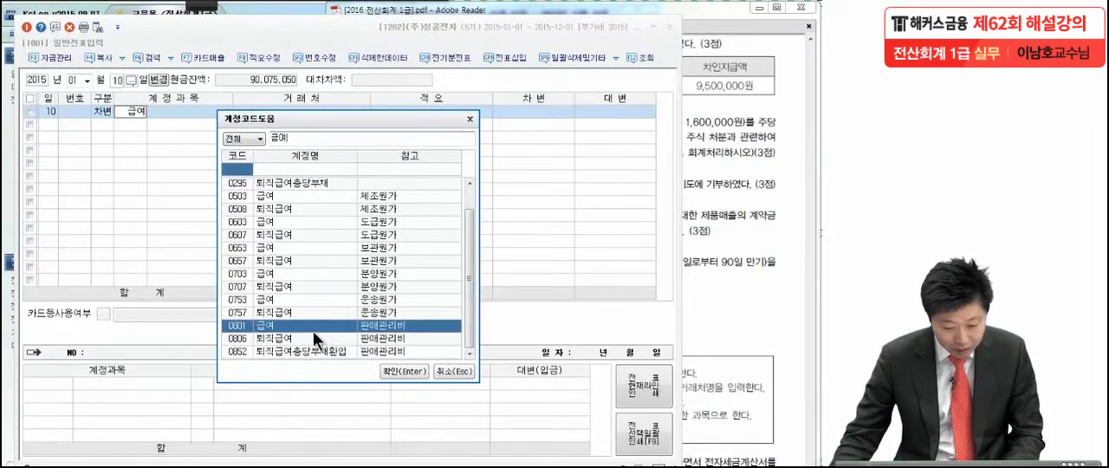
pyautogui.press('Return')
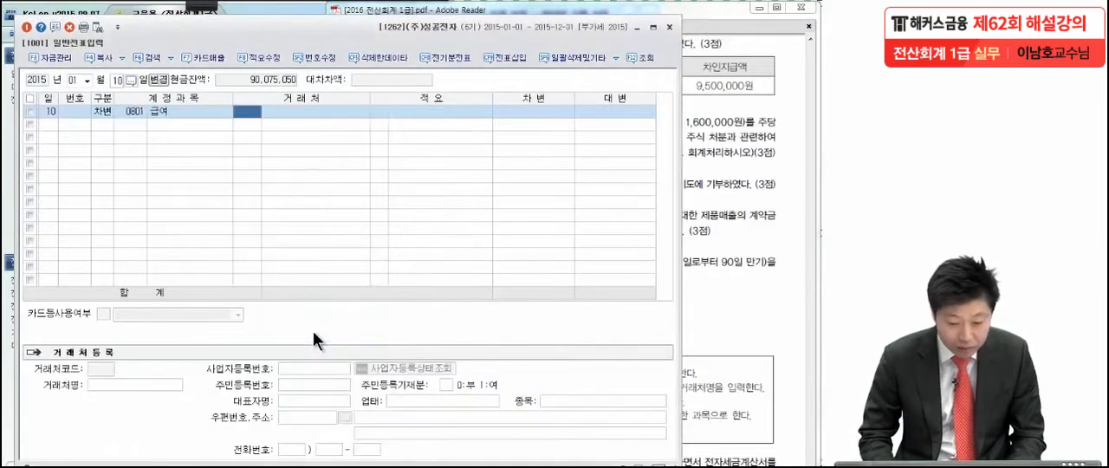
pyautogui.press('Return')
pyautogui.press('Return')
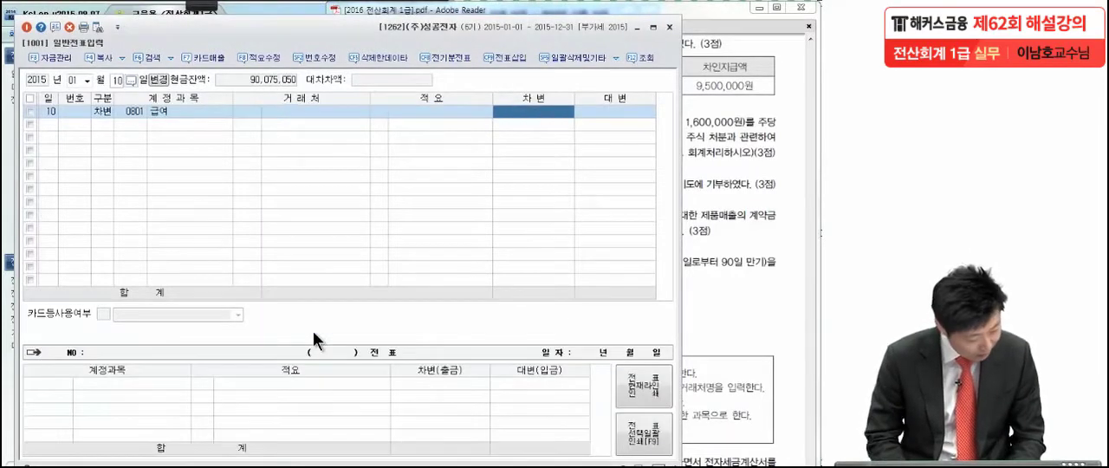
pyautogui.write('10')
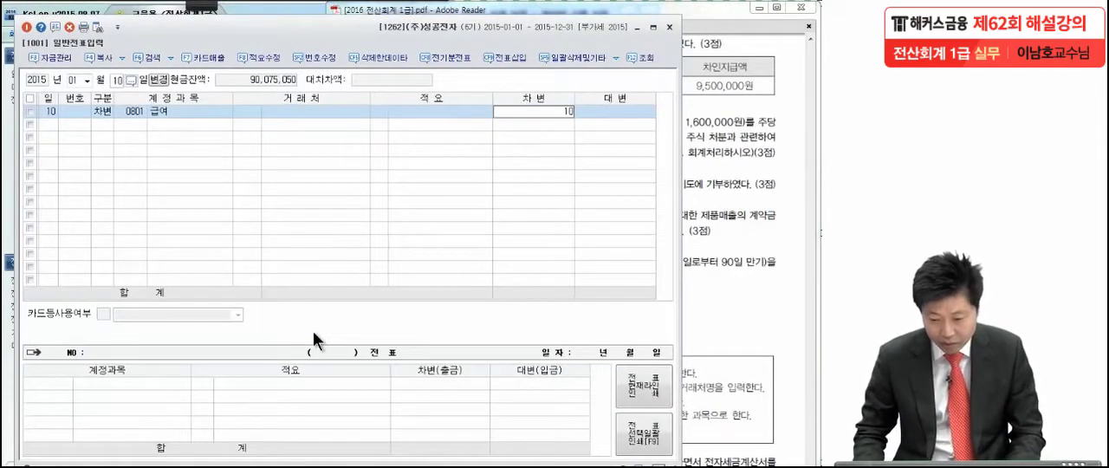
pyautogui.write(',000,000')
pyautogui.press('Return')
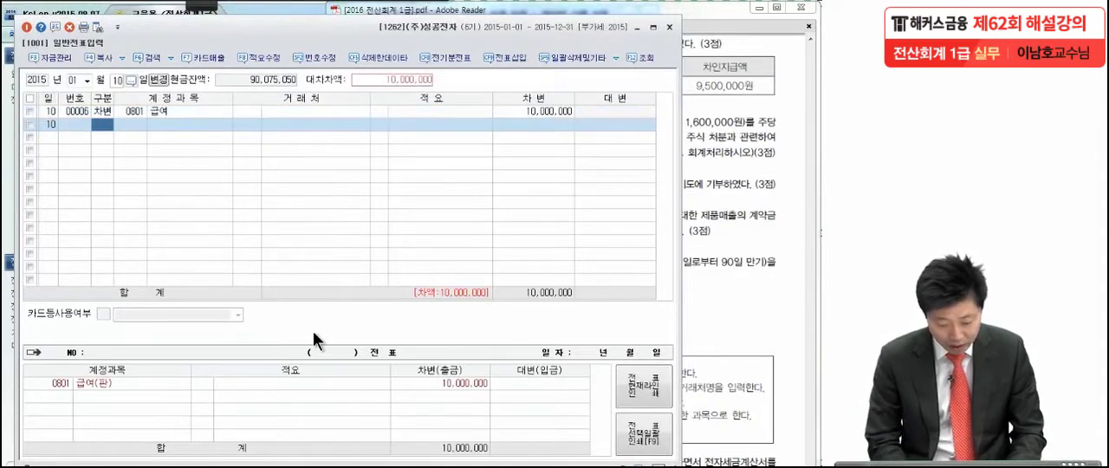
# Step: Add a credit line for account 0254 예수금 and set its amount to 500,000
pyautogui.write('4')
pyautogui.press('Return')
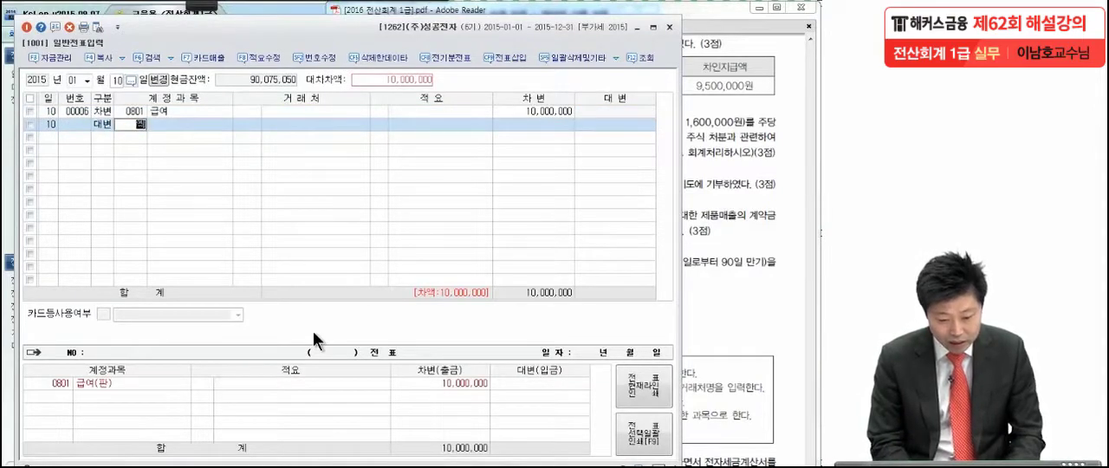
pyautogui.write('예수')
pyautogui.press('Return')
pyautogui.press('Return')
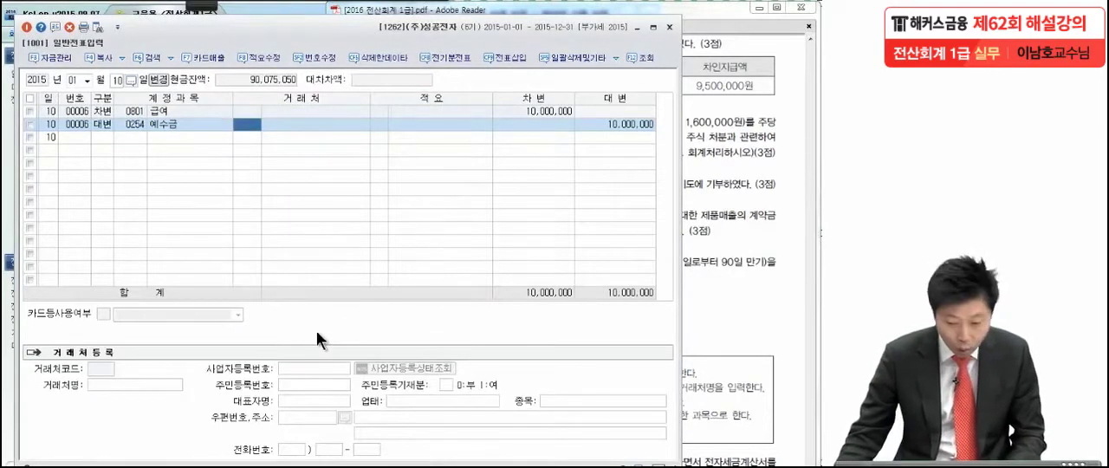
pyautogui.click(606, 122)
pyautogui.press('BackSpace')
pyautogui.write('50')
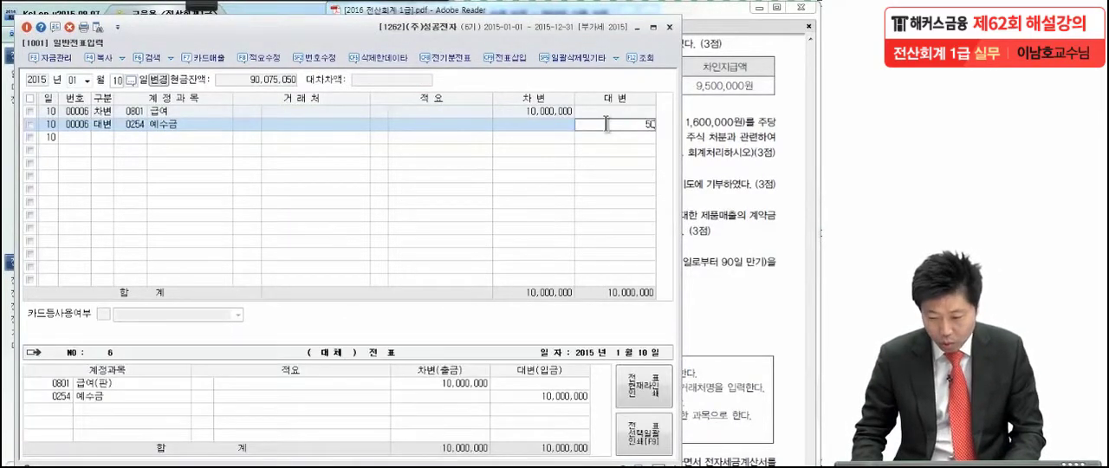
pyautogui.write('0,000')
pyautogui.press('Return')
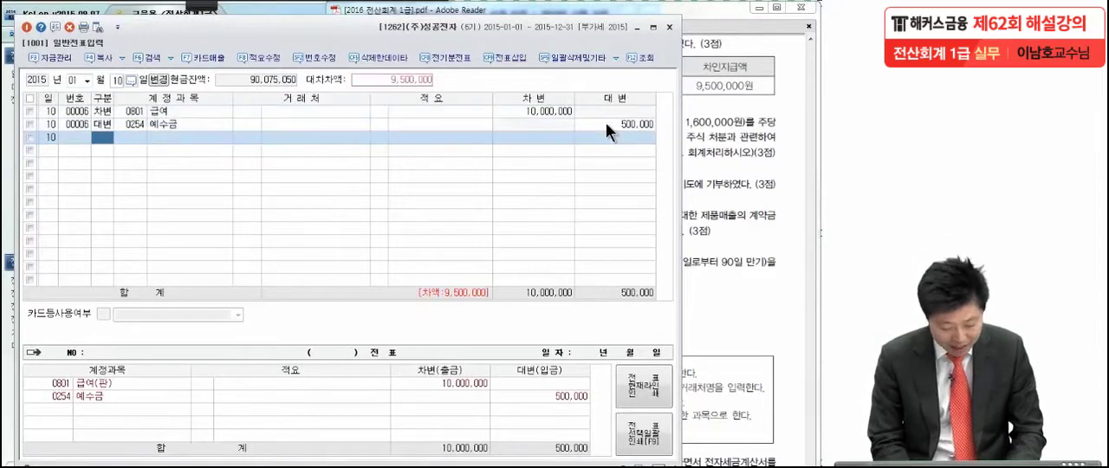
# Step: Add a credit line for account 0103 보통예금 for the remaining 9,500,000
pyautogui.write('4')
pyautogui.press('Return')
pyautogui.write('보통')
pyautogui.press('Return')
pyautogui.press('Return')
pyautogui.press('Return')
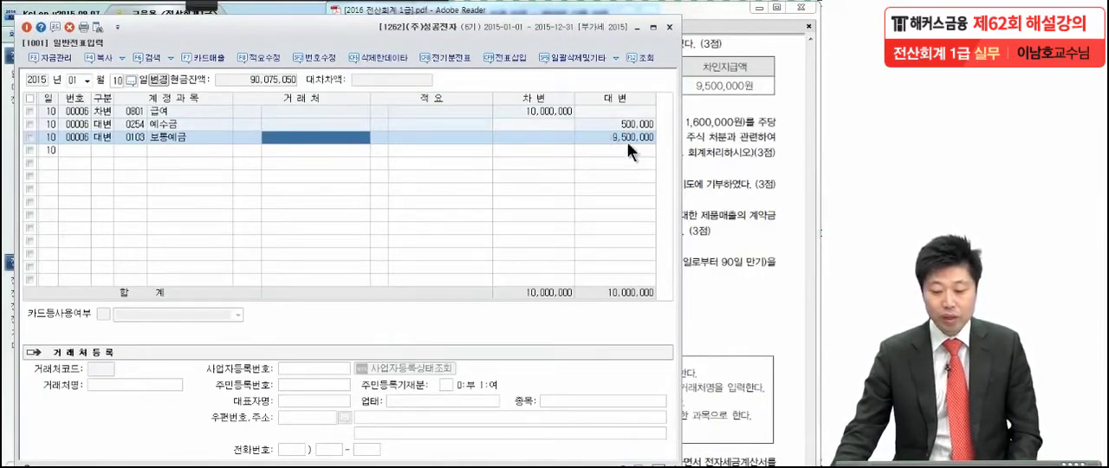
# Step: Switch to the exam PDF in Adobe Reader and mark transaction (3)'s holding purpose, share name, book value, fee and cash payment in red, then clear the marks
pyautogui.click(734, 173)
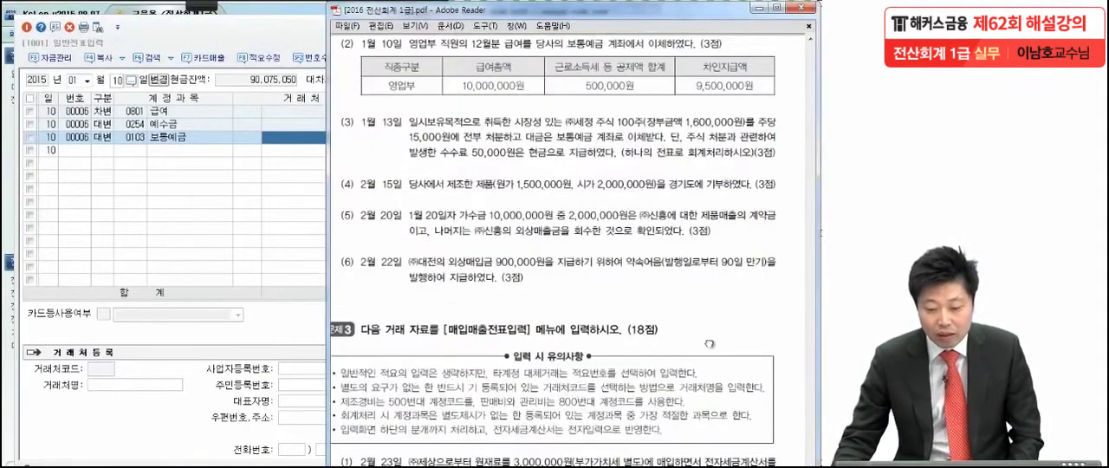
pyautogui.scroll(-2, 709, 274)
pyautogui.moveTo(214, 4)
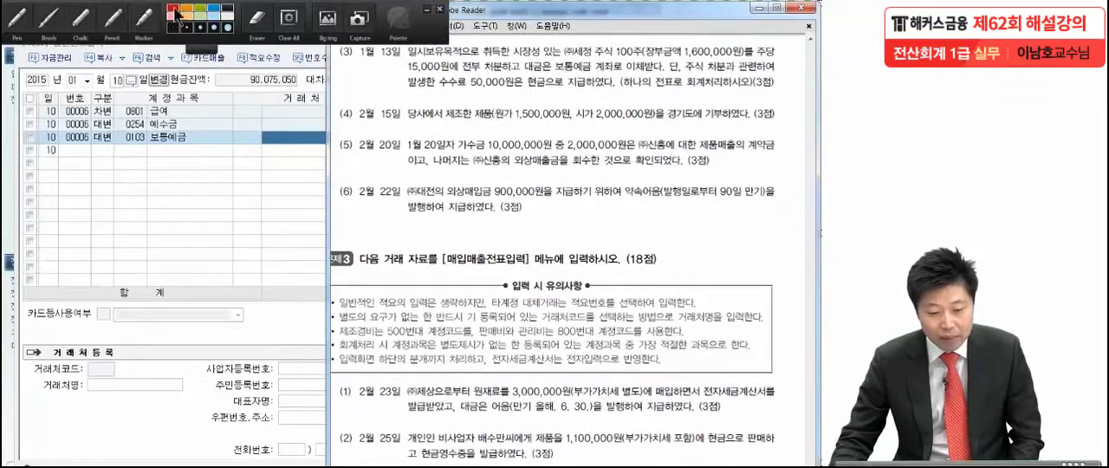
pyautogui.click(19, 19)
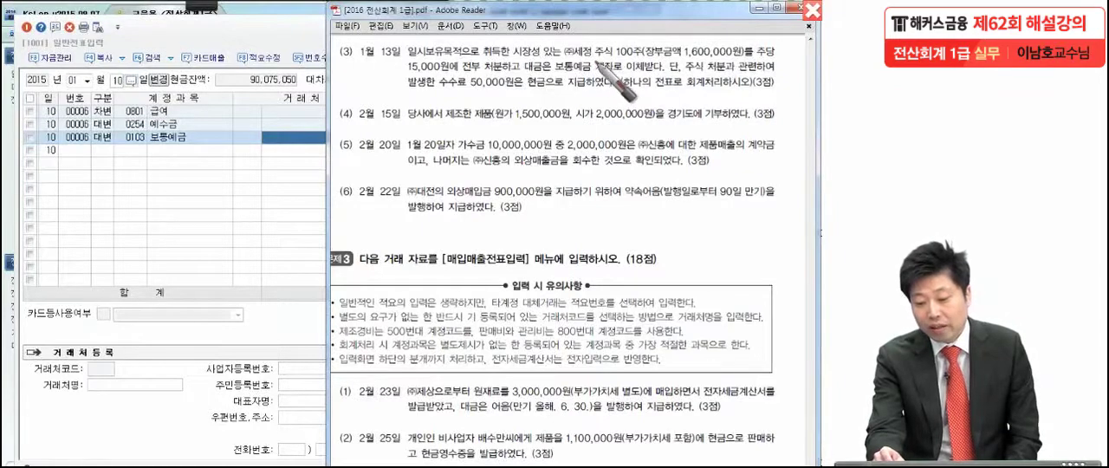
pyautogui.moveTo(575, 59); pyautogui.dragTo(608, 57)
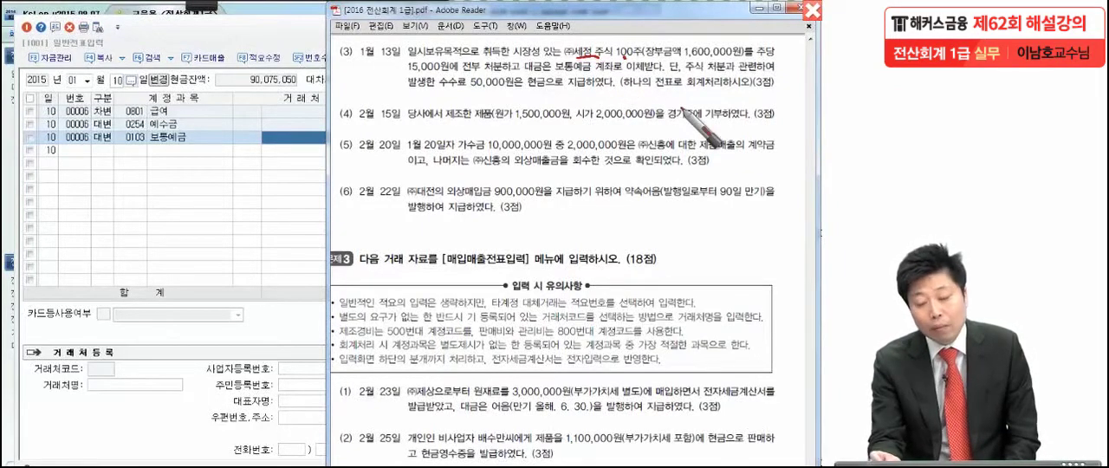
pyautogui.moveTo(763, 61); pyautogui.dragTo(643, 60)
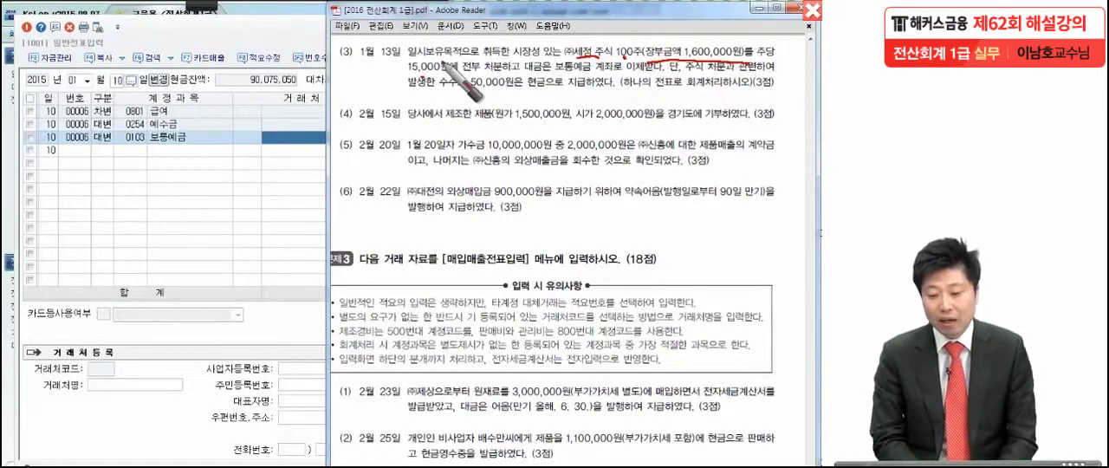
pyautogui.moveTo(422, 41); pyautogui.dragTo(405, 62)
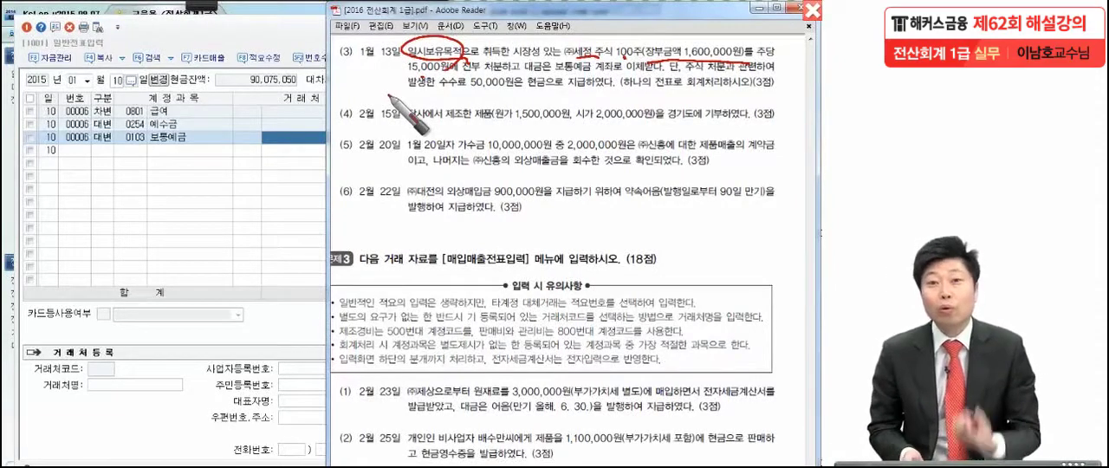
pyautogui.moveTo(528, 82); pyautogui.dragTo(619, 84)
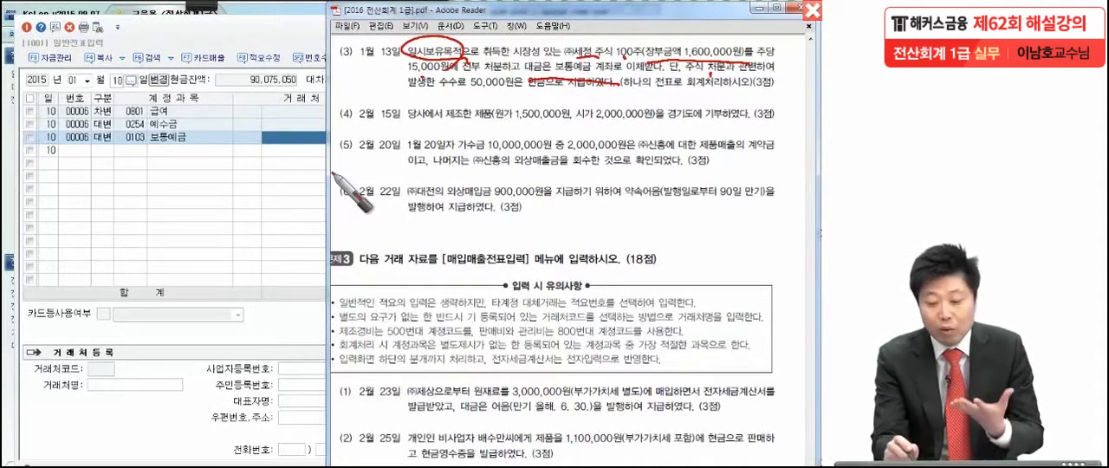
pyautogui.moveTo(436, 86); pyautogui.dragTo(517, 91)
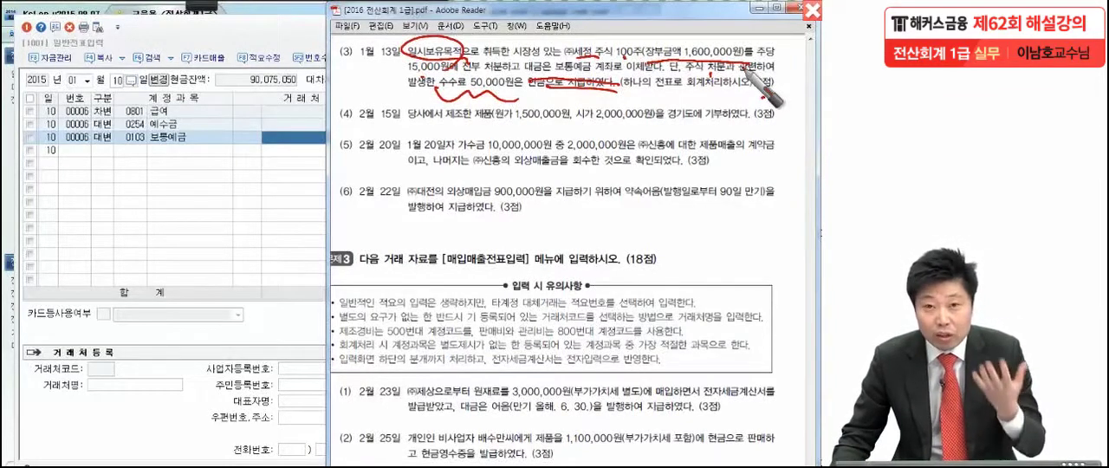
pyautogui.rightClick(251, 167)
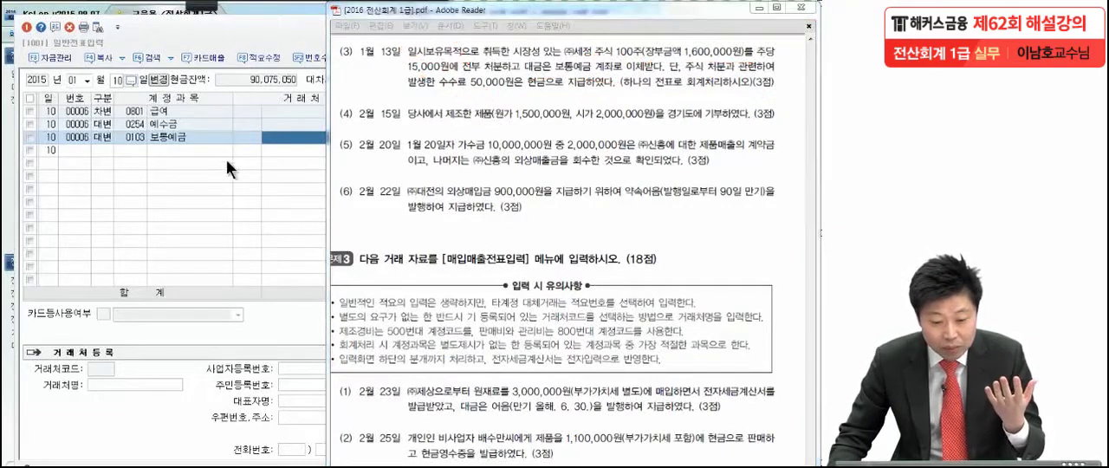
# Step: Switch back to KcLep and set the 일반전표입력 entry date to January 13
pyautogui.click(113, 80)
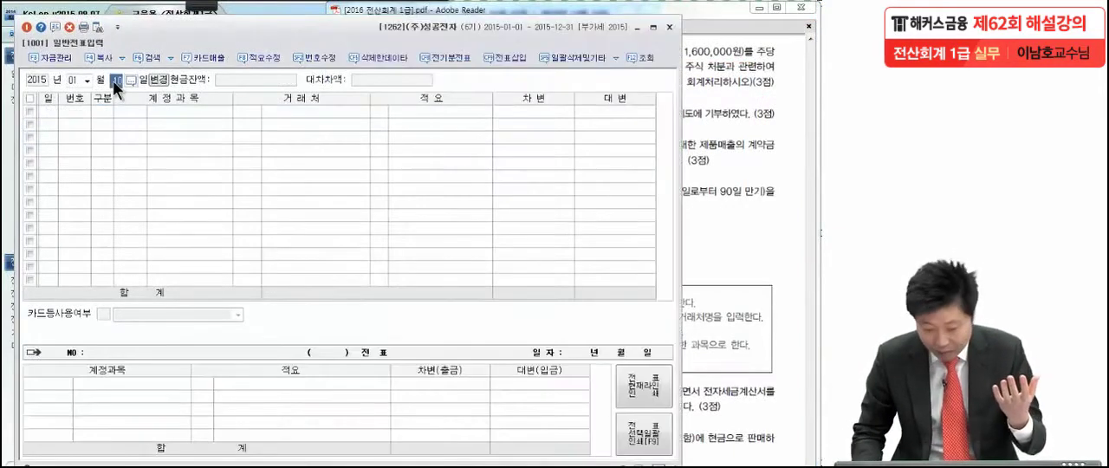
pyautogui.write('13')
pyautogui.press('Return')
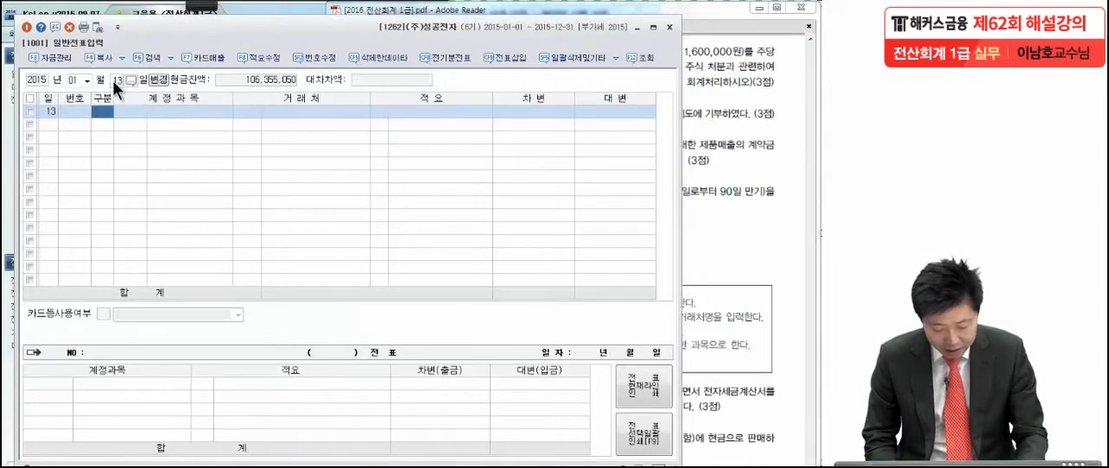
# Step: Enter a credit line for account 0107 단기매매증권 with an amount of 1,600,000
pyautogui.write('4')
pyautogui.press('Return')
pyautogui.write('ㄷ')
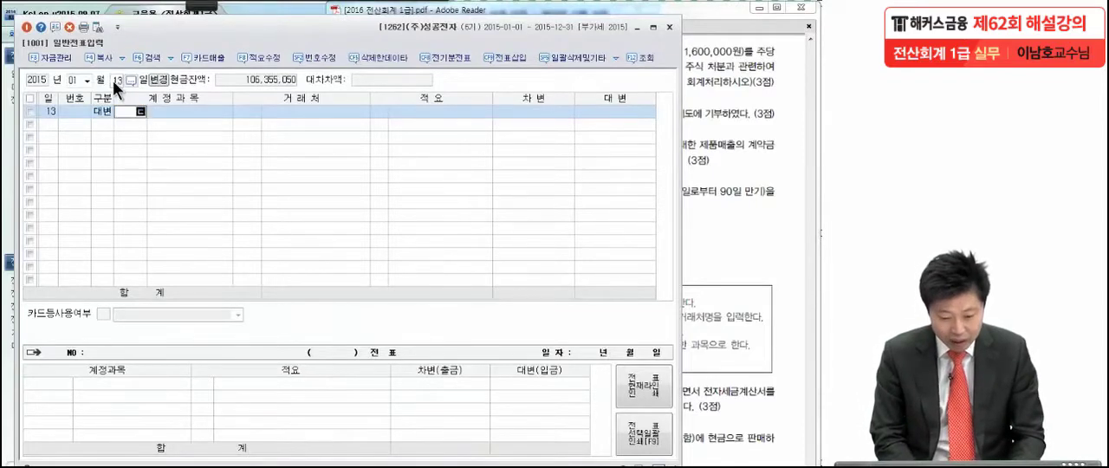
pyautogui.press('Return')
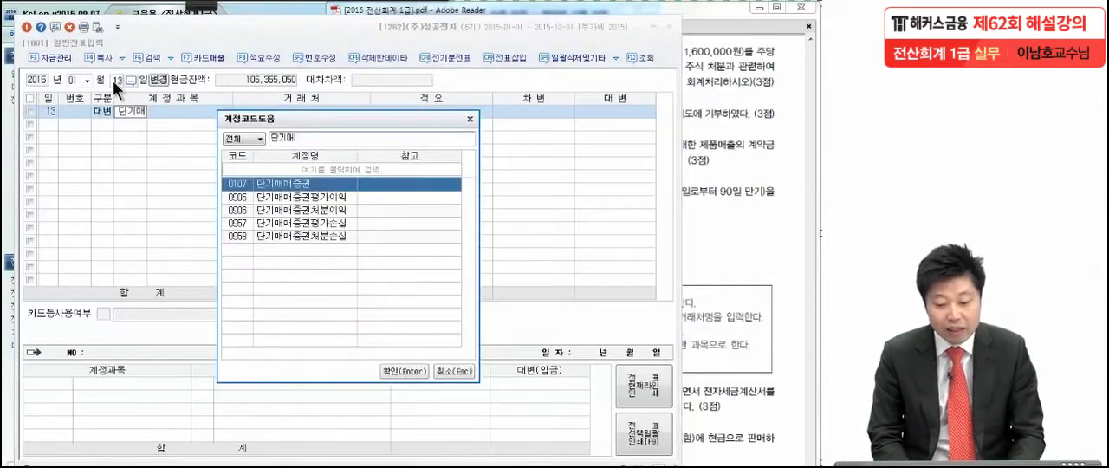
pyautogui.press('Return')
pyautogui.press('Return')
pyautogui.press('Return')
pyautogui.press('Return')
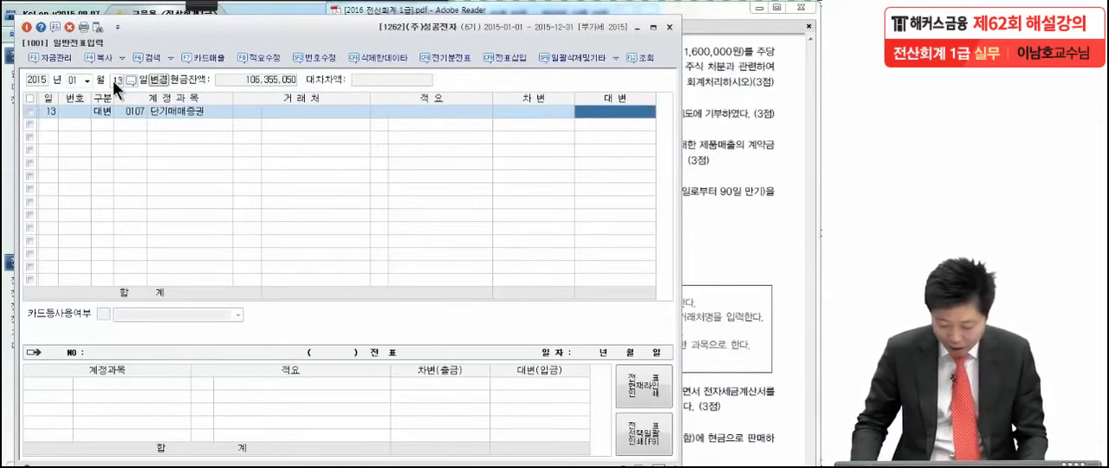
pyautogui.write('1600000')
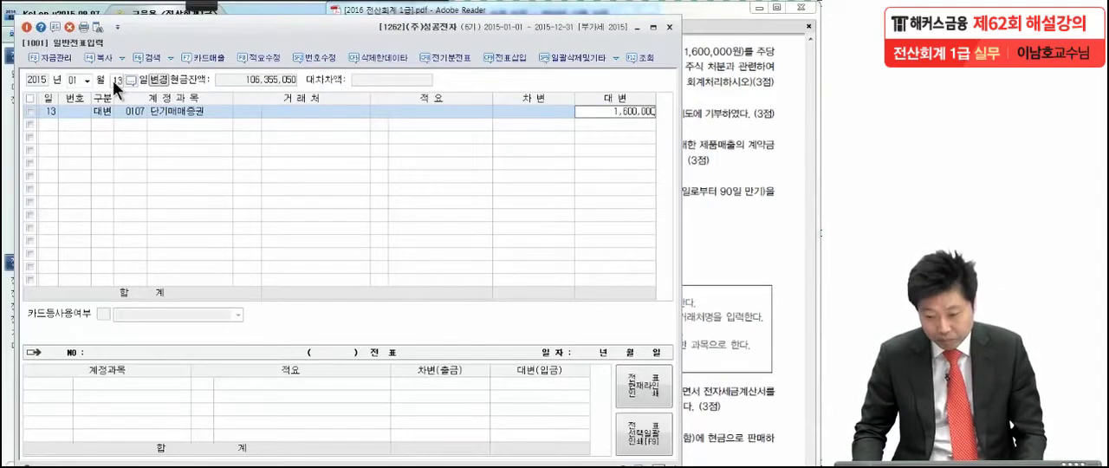
pyautogui.press('Return')
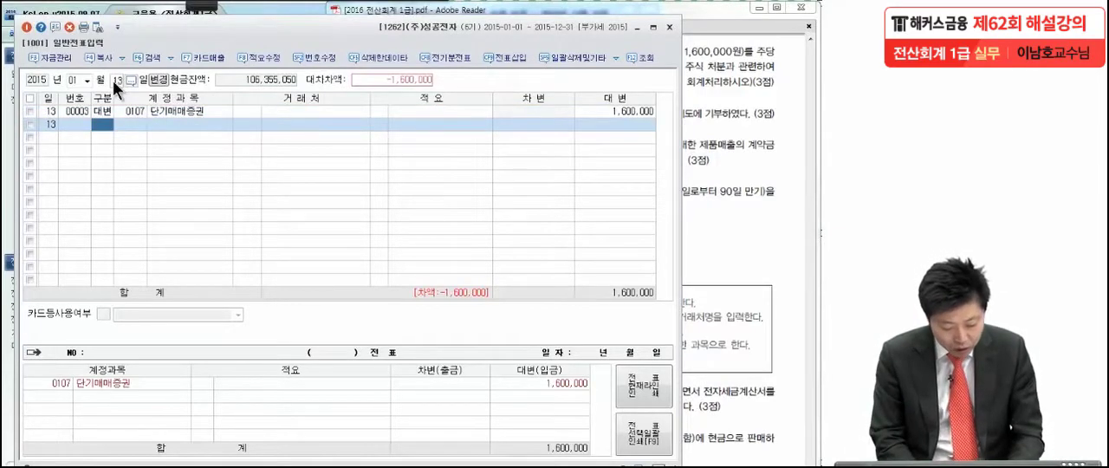
# Step: Add a debit line for account 0103 보통예금 to the January 13 entry
pyautogui.write('3')
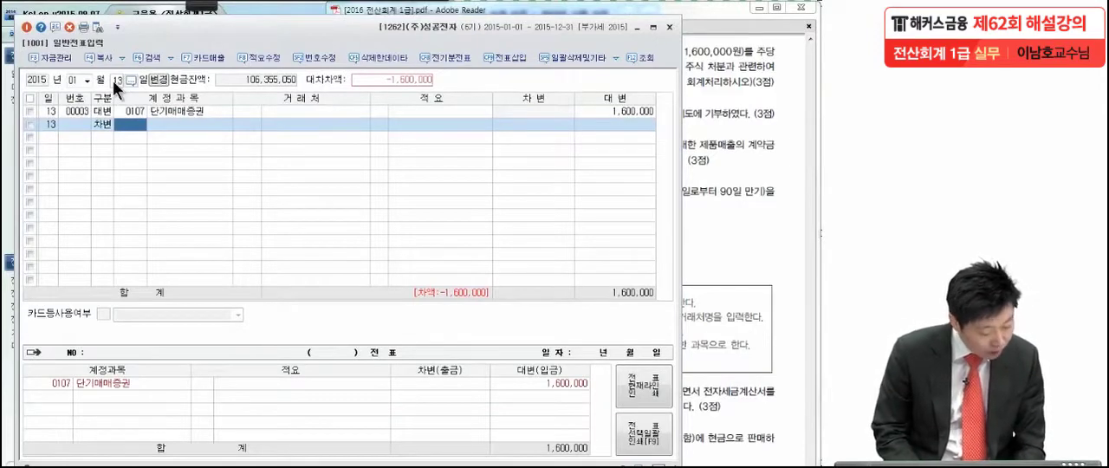
pyautogui.write('보통')
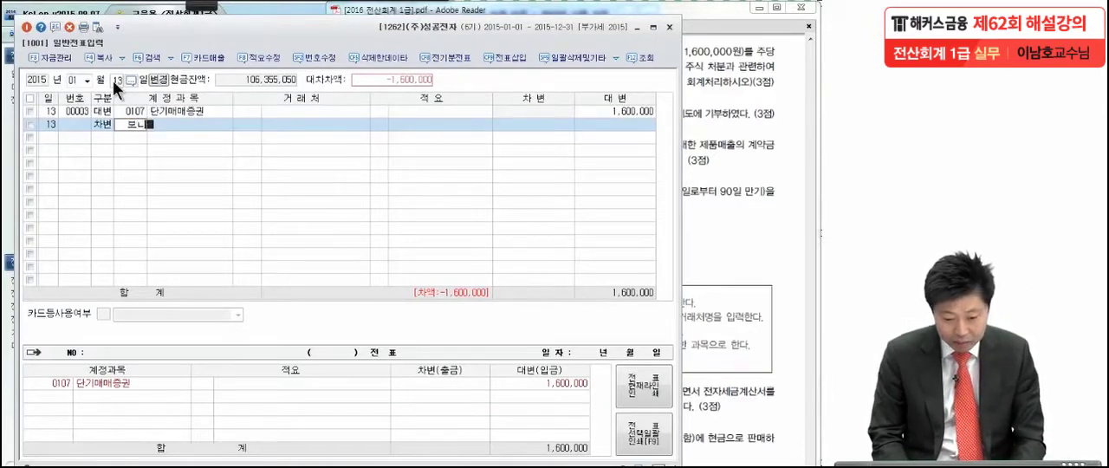
pyautogui.press('Return')
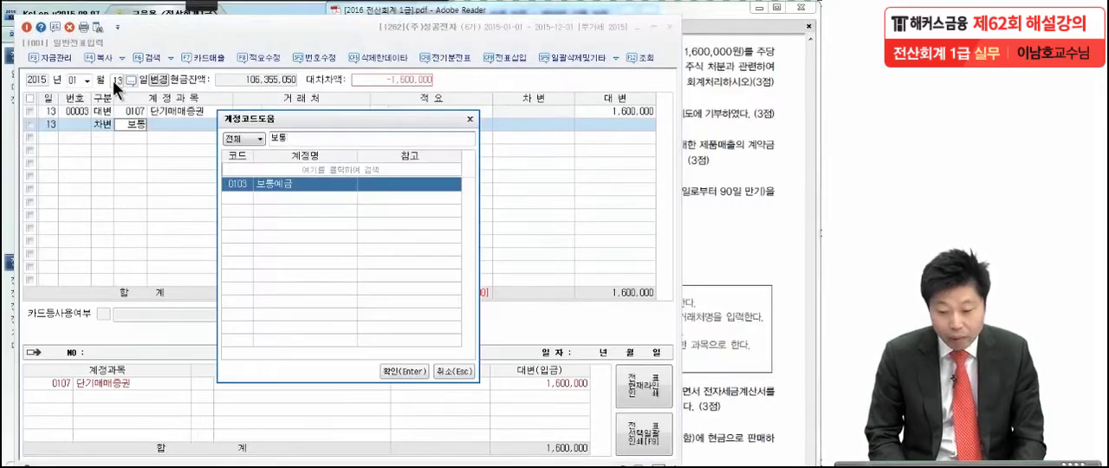
pyautogui.press('Return')
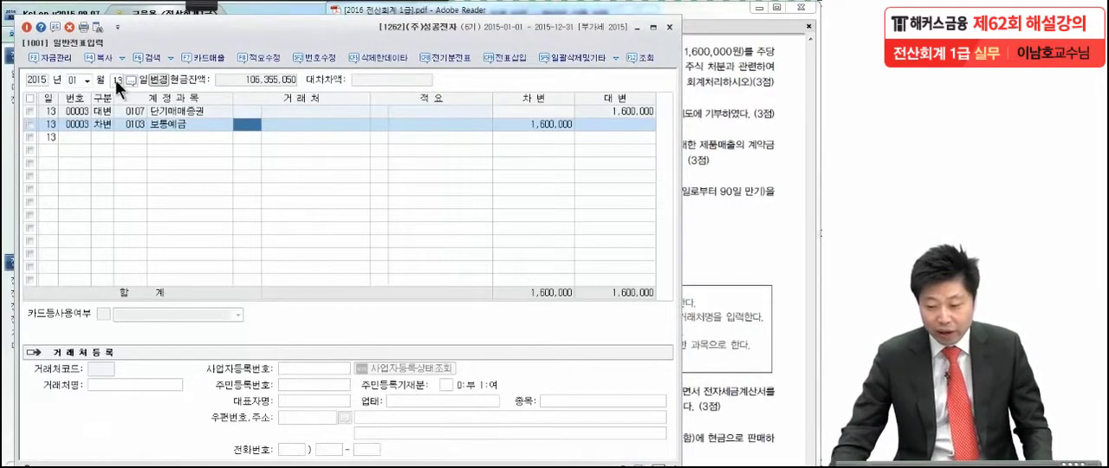
# Step: Recheck transaction (3) in the exam PDF and set the 보통예금 debit amount in KcLep to 1,500,000
pyautogui.click(755, 80)
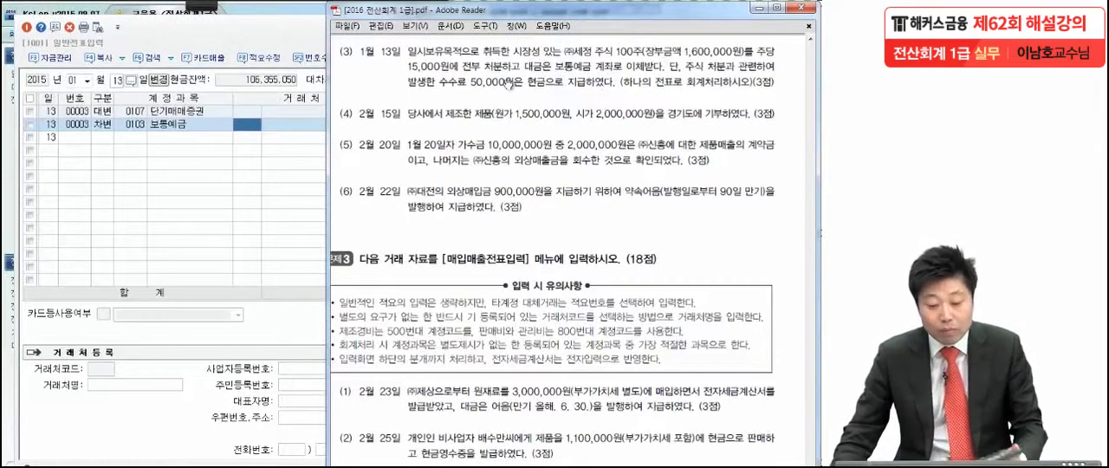
pyautogui.click(321, 168)
pyautogui.click(511, 124)
pyautogui.write('1,500,000')
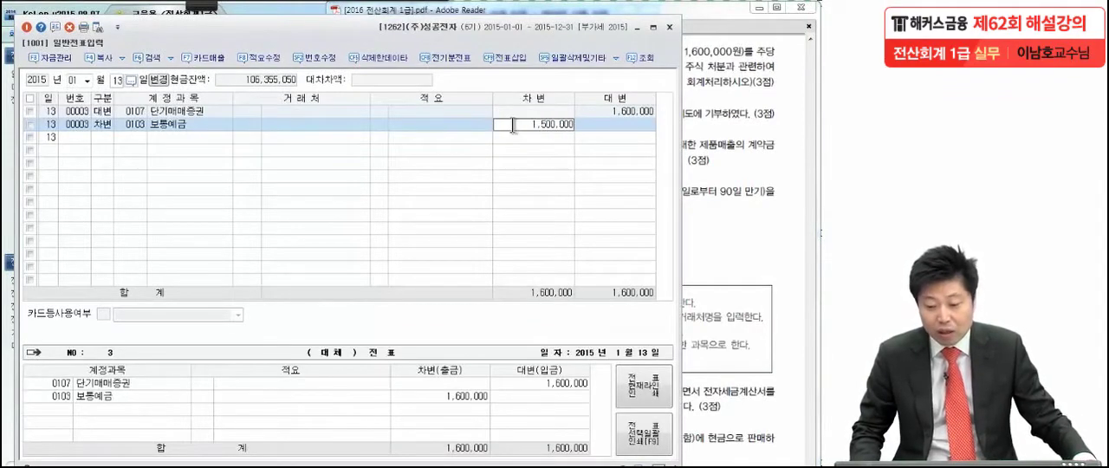
pyautogui.press('Return')
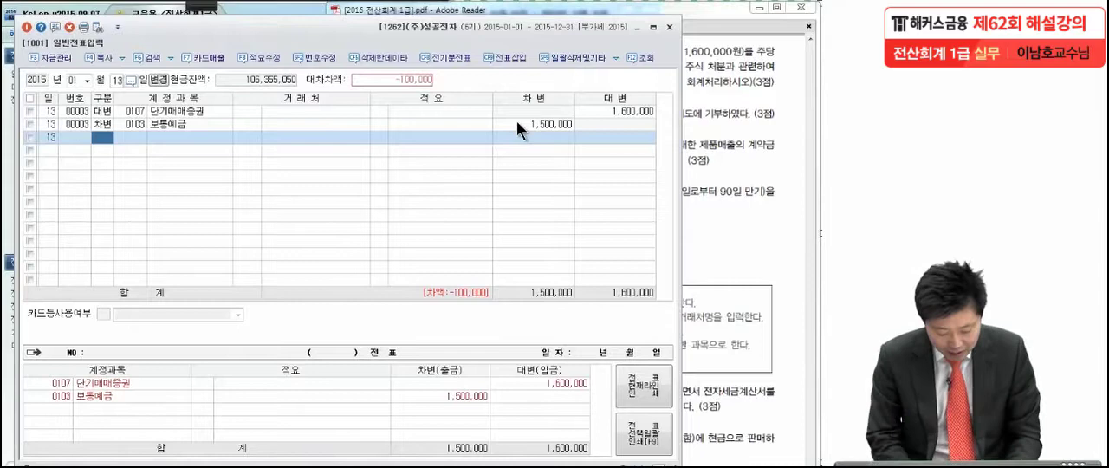
# Step: Add a credit line for account 0101 현금 with an amount of 50,000
pyautogui.write('4')
pyautogui.write('현금')
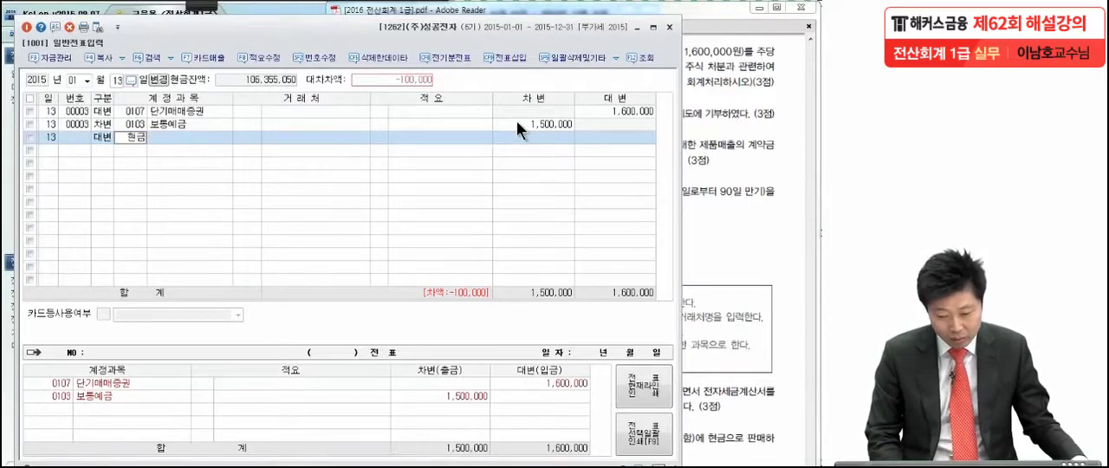
pyautogui.press('Return')
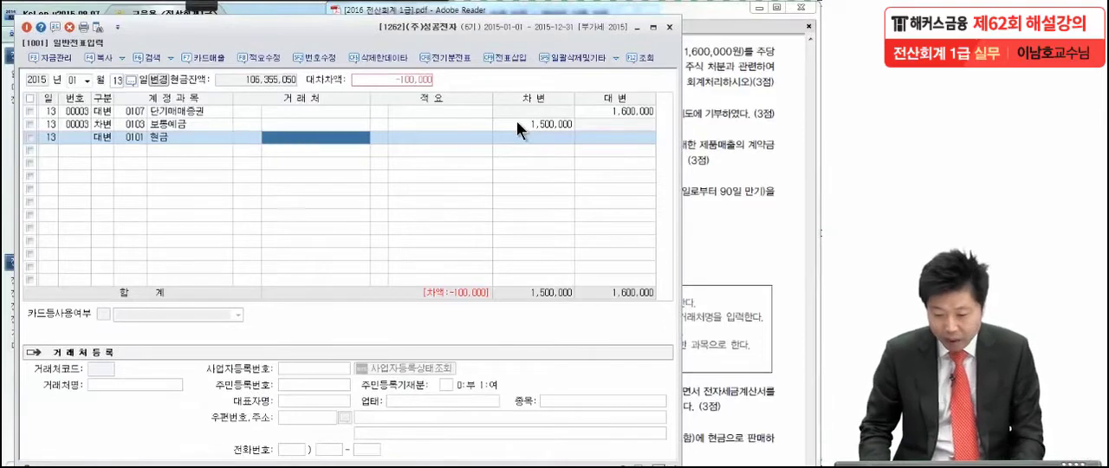
pyautogui.press('Return')
pyautogui.press('Return')
pyautogui.write('500000')
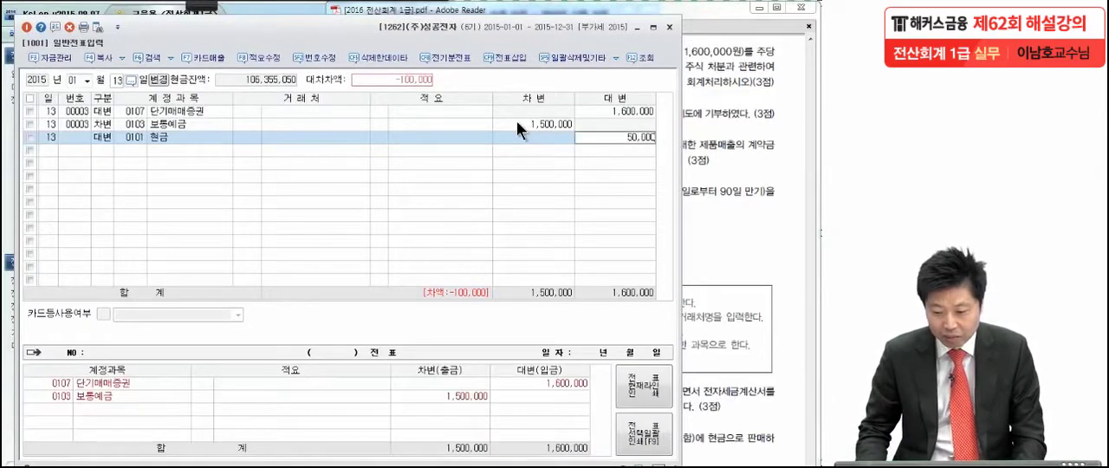
pyautogui.press('Return')
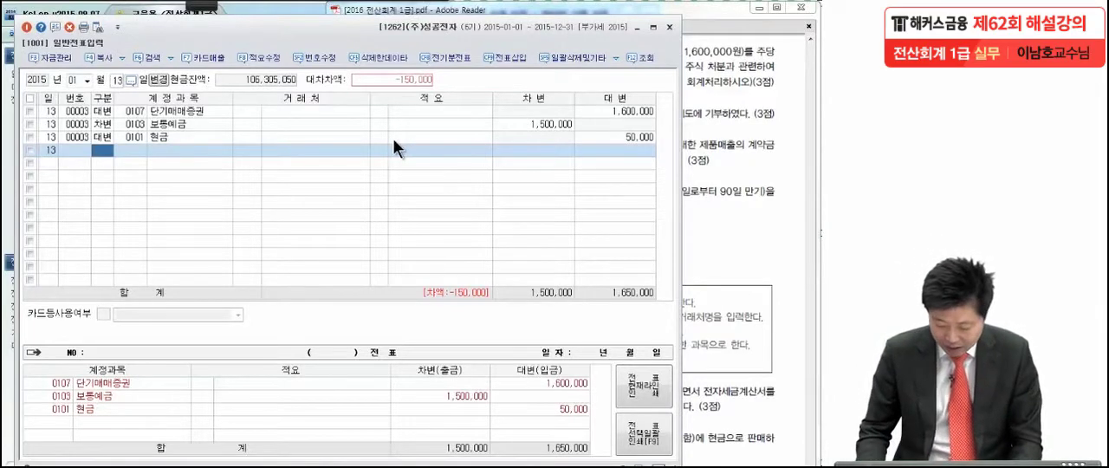
# Step: Add a debit line for account 0958 단기매매증권처분손실 for the remaining 150,000
pyautogui.write('3단기매')
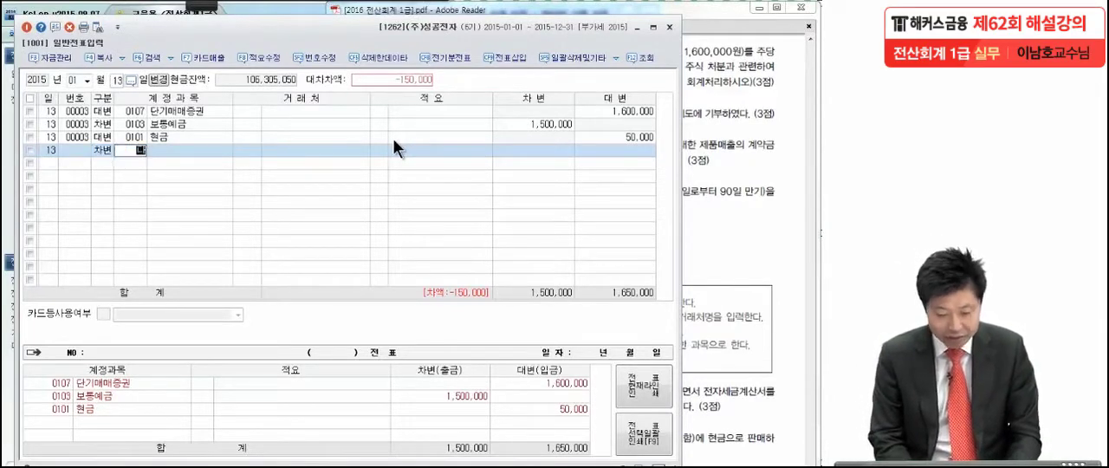
pyautogui.press('Return')
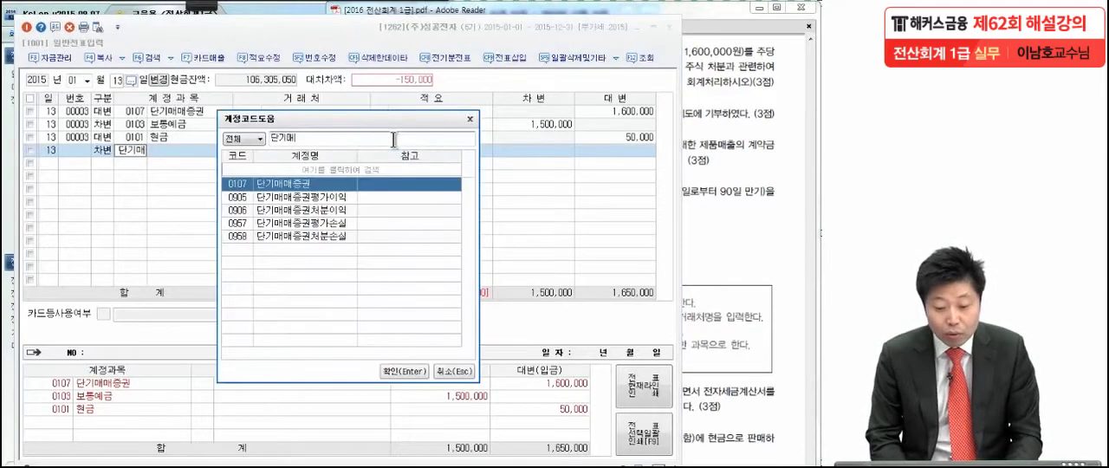
pyautogui.press('Down')
pyautogui.press('Down')
pyautogui.press('Down')
pyautogui.press('Down')
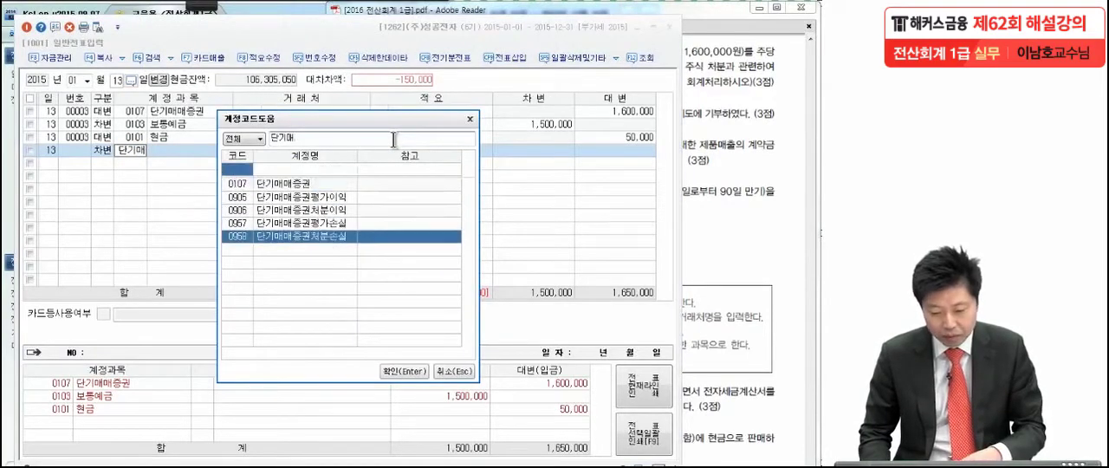
pyautogui.press('Return')
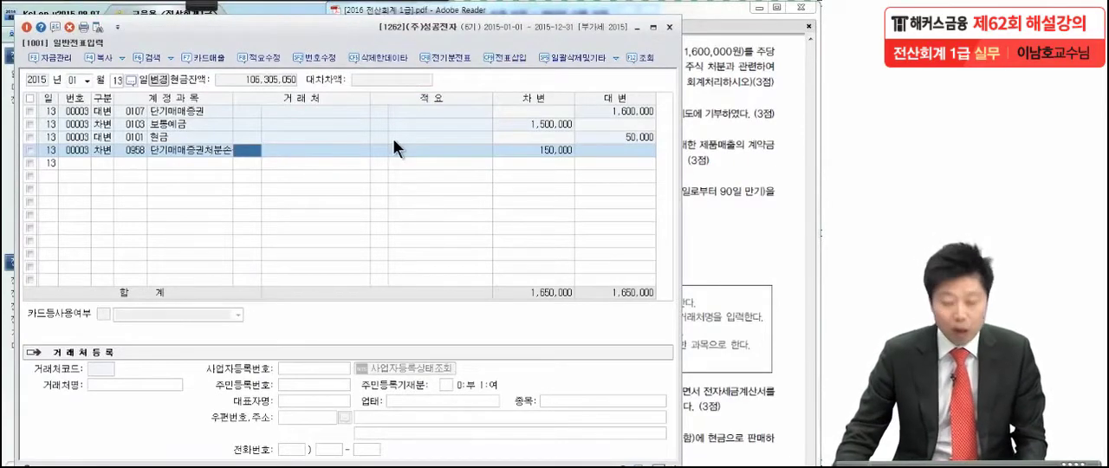
# Step: Switch to the exam PDF and read transaction (4) of February 15, marking the donated product's cost and market value with the pen
pyautogui.click(694, 143)
pyautogui.scroll(-2, 693, 145)
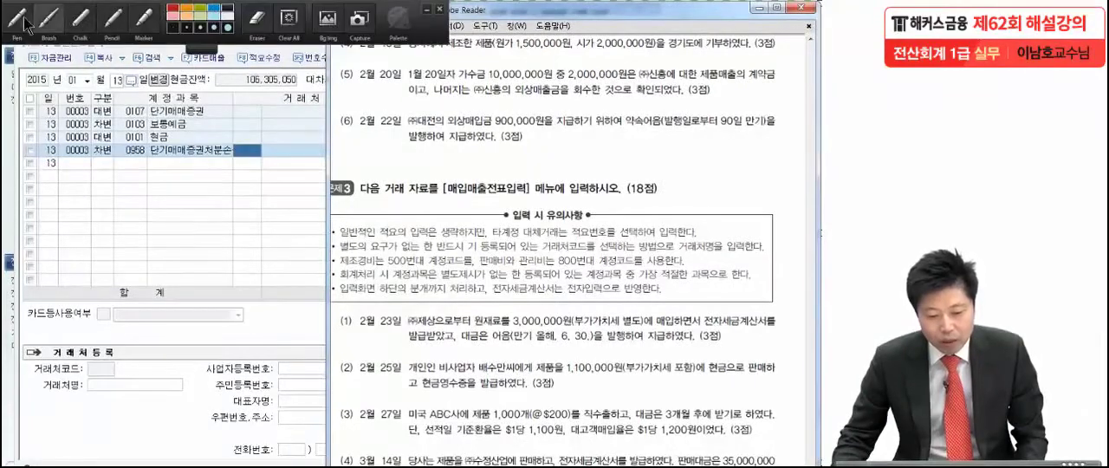
pyautogui.click(85, 20)
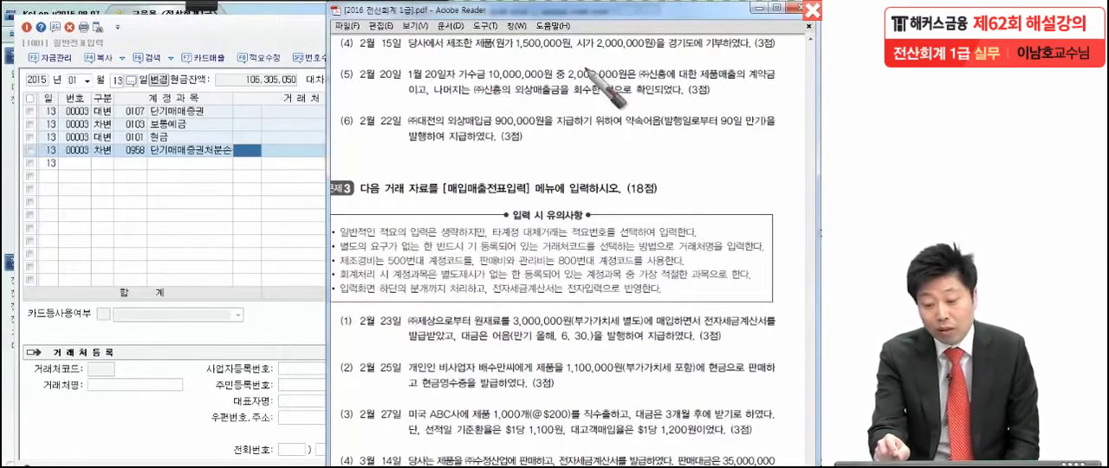
pyautogui.moveTo(492, 48); pyautogui.dragTo(573, 44)
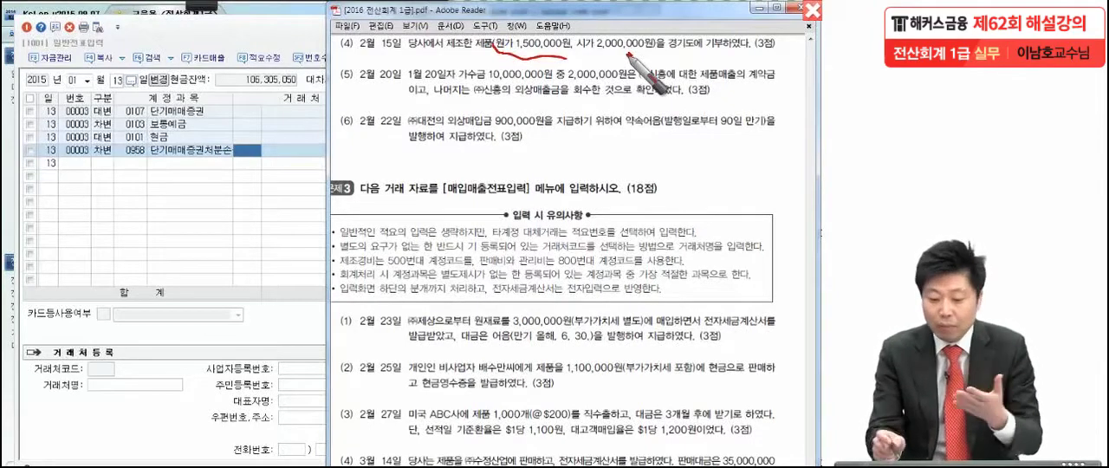
pyautogui.moveTo(615, 52); pyautogui.dragTo(602, 65)
pyautogui.moveTo(602, 54); pyautogui.dragTo(616, 64)
pyautogui.moveTo(523, 72); pyautogui.dragTo(520, 92)
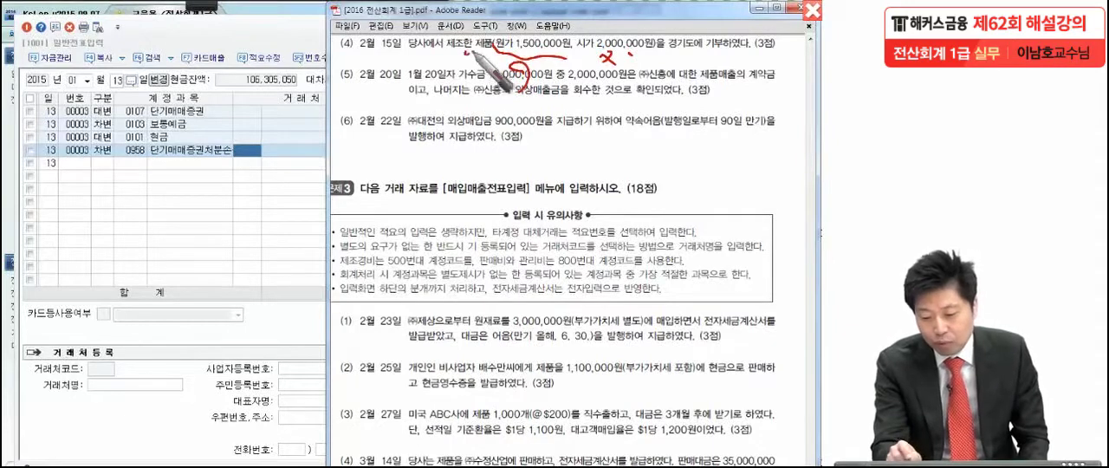
pyautogui.moveTo(539, 55); pyautogui.dragTo(575, 53)
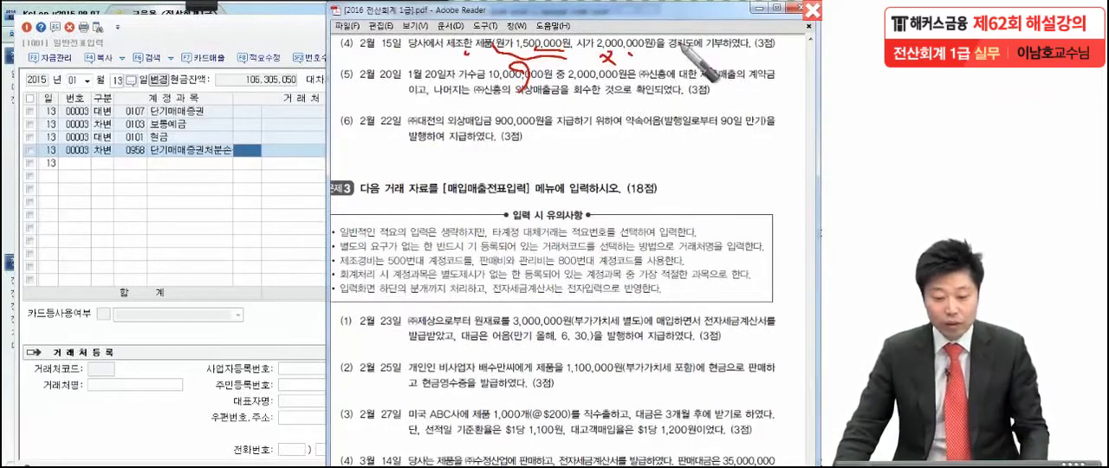
pyautogui.press('Escape')
# Step: Return to KcLep's general journal entry and set the voucher date to February 15
pyautogui.click(212, 213)
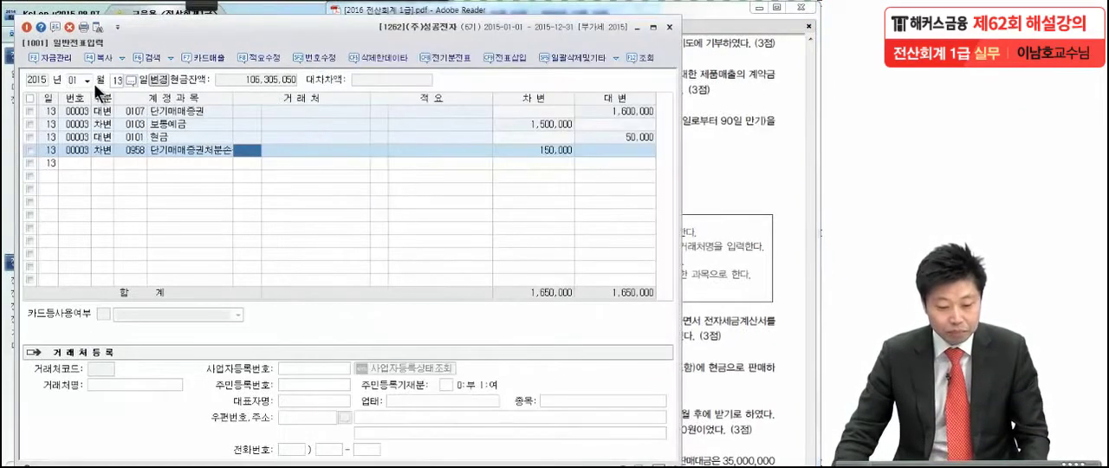
pyautogui.click(87, 80)
pyautogui.click(80, 103)
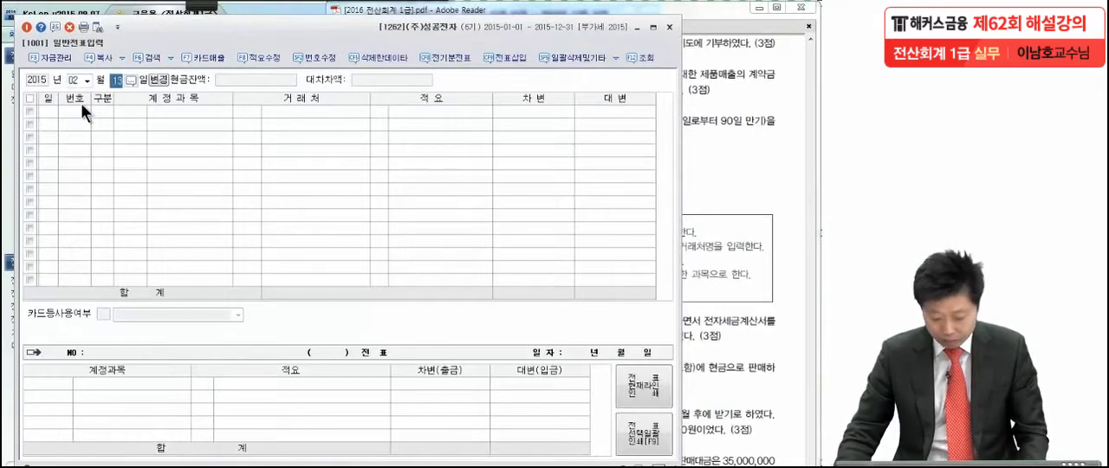
pyautogui.write('15')
pyautogui.press('Return')
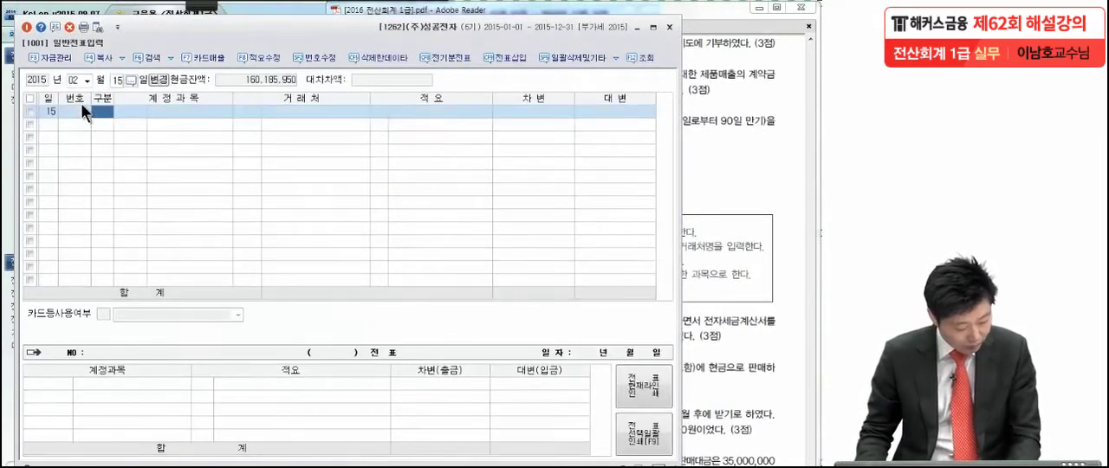
# Step: Add a credit line for account 0150 제품 with summary 8 (타계정으로 대체액) and an amount of 1,500,000
pyautogui.write('4')
pyautogui.press('Return')
pyautogui.write('150')
pyautogui.press('Return')
pyautogui.press('Return')
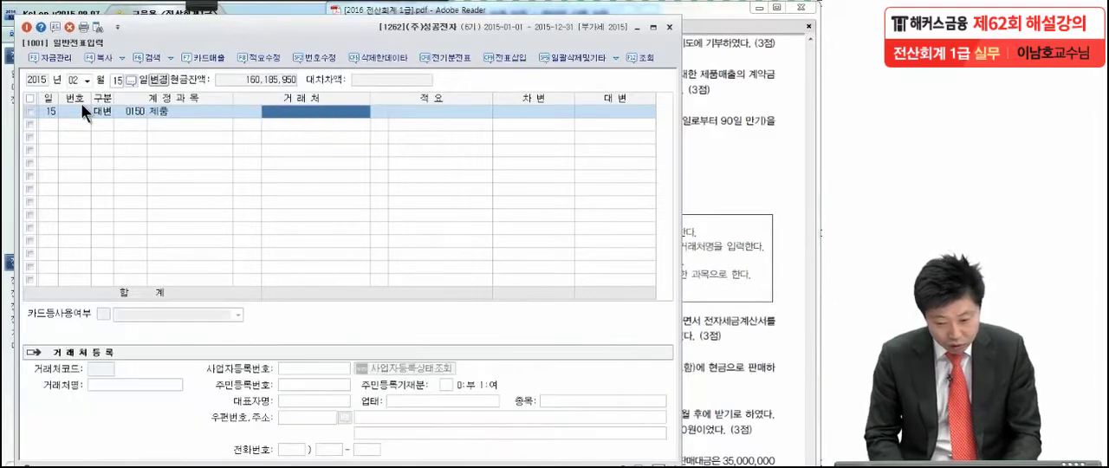
pyautogui.write('8')
pyautogui.press('Return')
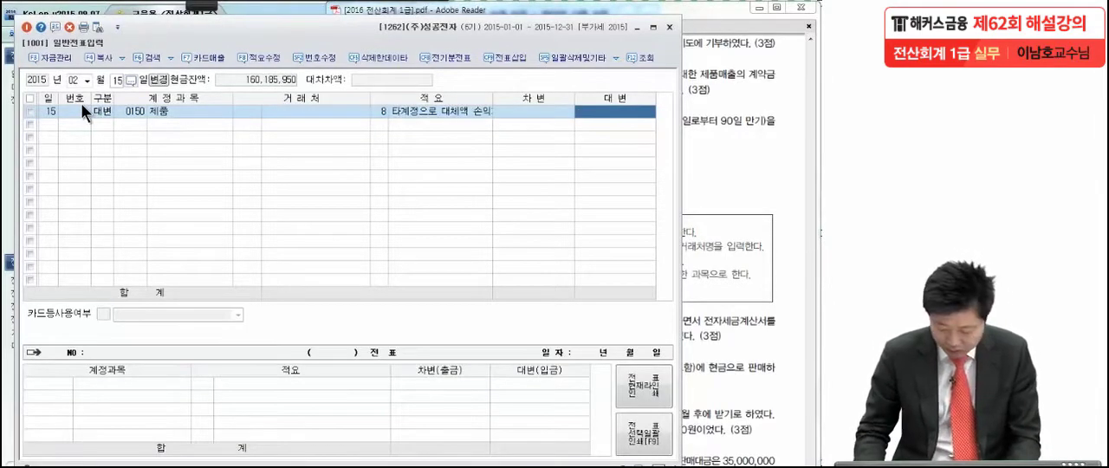
pyautogui.write('1500000')
pyautogui.press('Return')
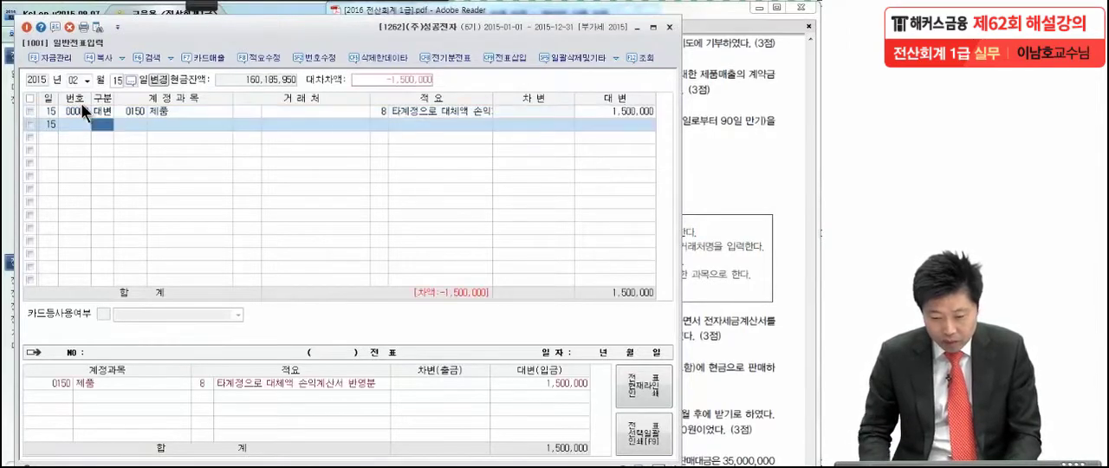
# Step: Add a debit line for account 0953 기부금 to balance the February 15 entry at 1,500,000
pyautogui.write('3')
pyautogui.press('Return')
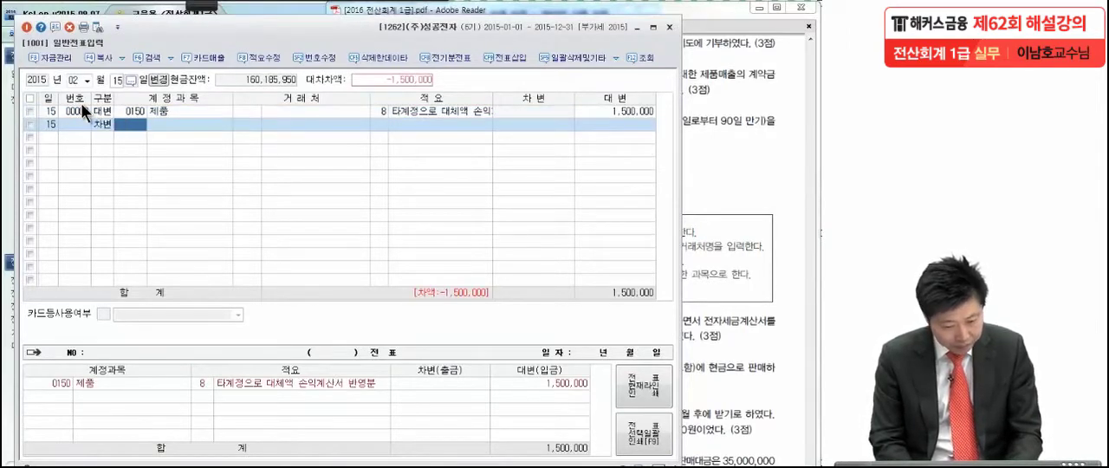
pyautogui.write('기부금')
pyautogui.press('Return')
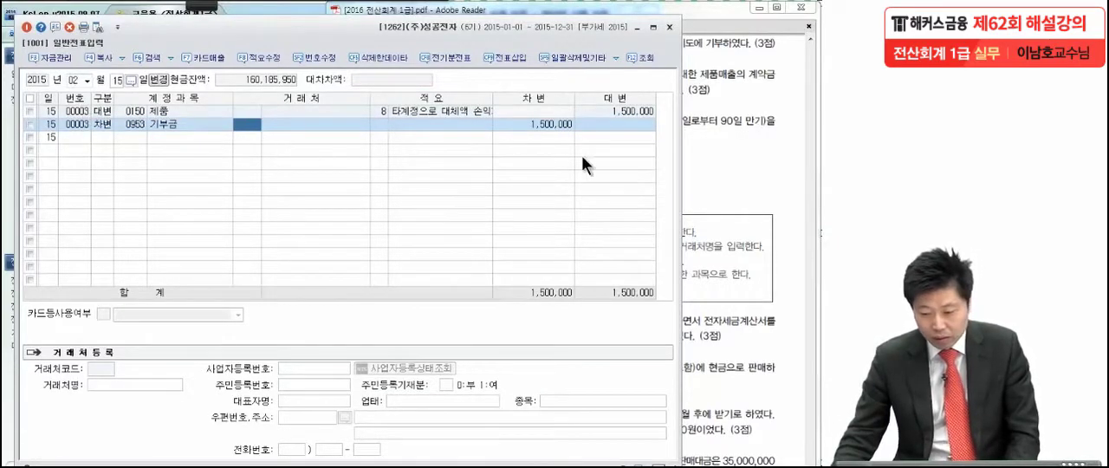
# Step: Switch to the exam PDF and read transaction (5) of February 20, underlining the 가수금, 계약금 and 외상매출금 details with the pen
pyautogui.click(688, 161)
pyautogui.scroll(-1, 737, 178)
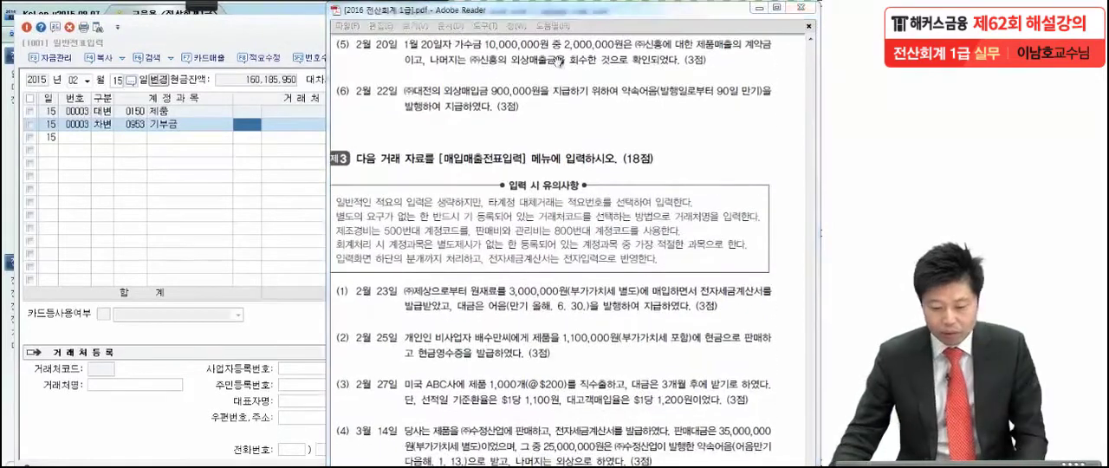
pyautogui.click(189, 6)
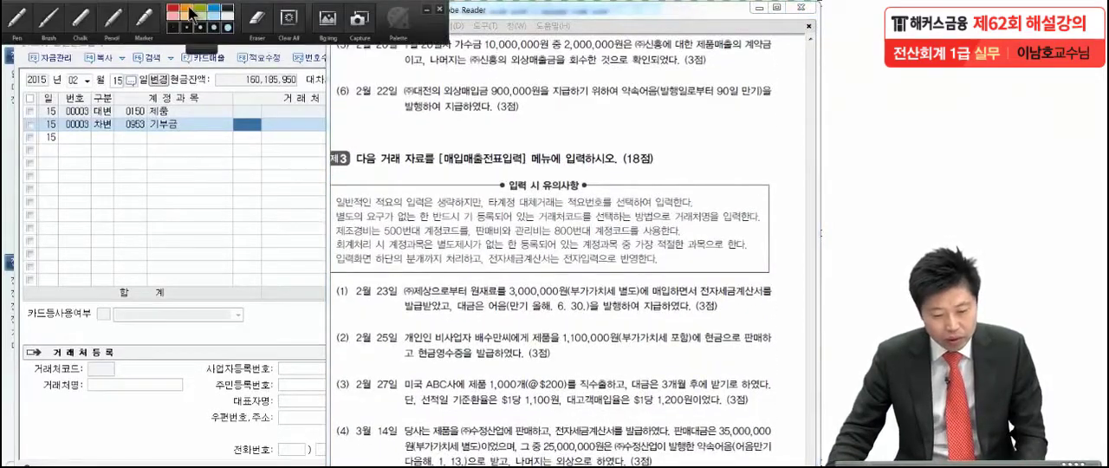
pyautogui.click(12, 26)
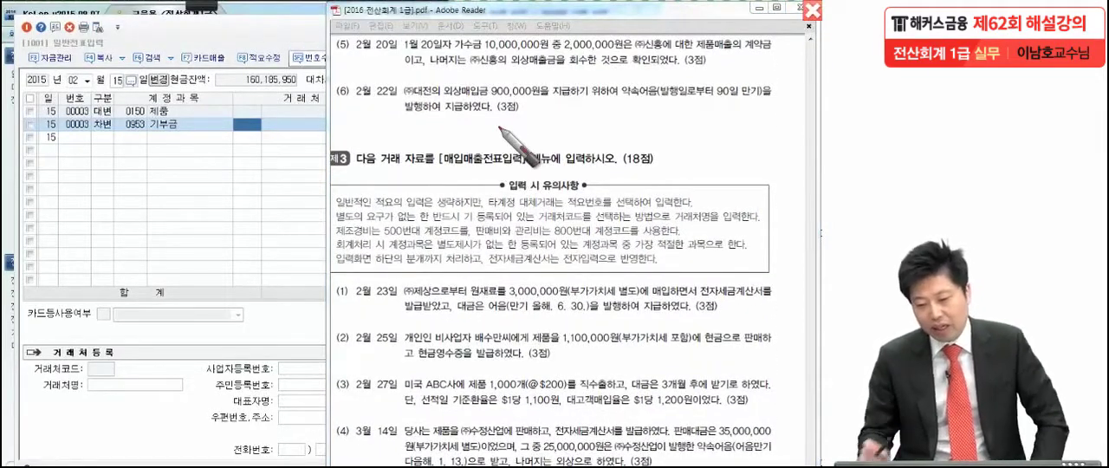
pyautogui.moveTo(405, 50); pyautogui.dragTo(733, 51)
pyautogui.click(411, 75)
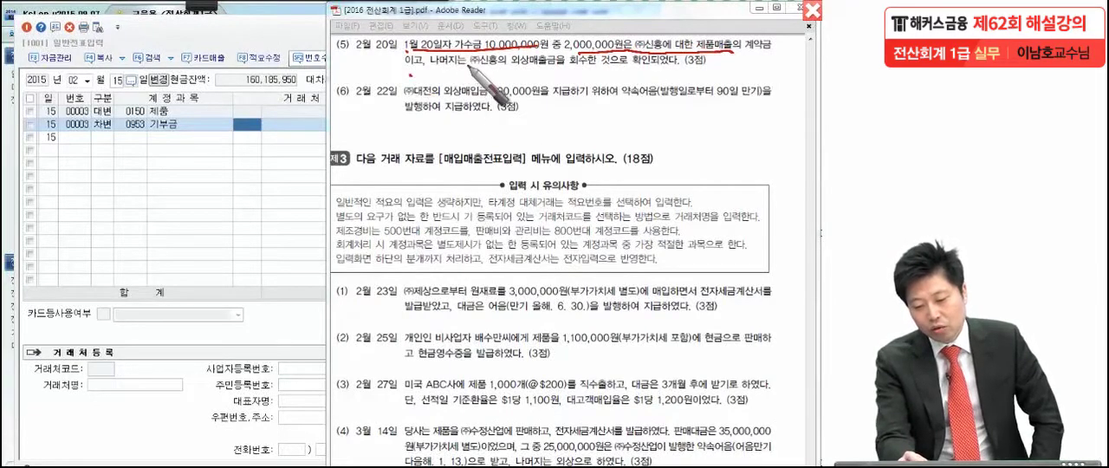
pyautogui.moveTo(472, 71); pyautogui.dragTo(658, 69)
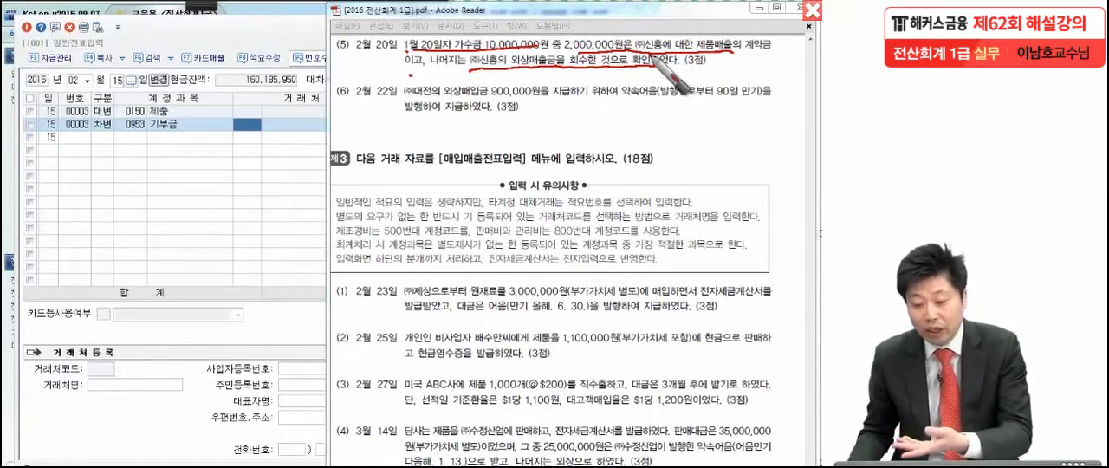
pyautogui.moveTo(559, 46); pyautogui.dragTo(622, 44)
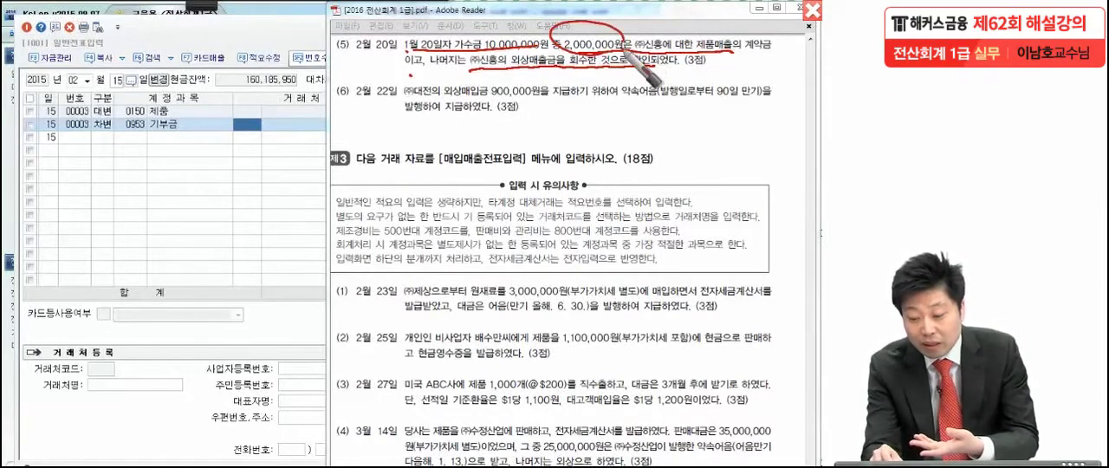
pyautogui.moveTo(761, 43); pyautogui.dragTo(780, 76)
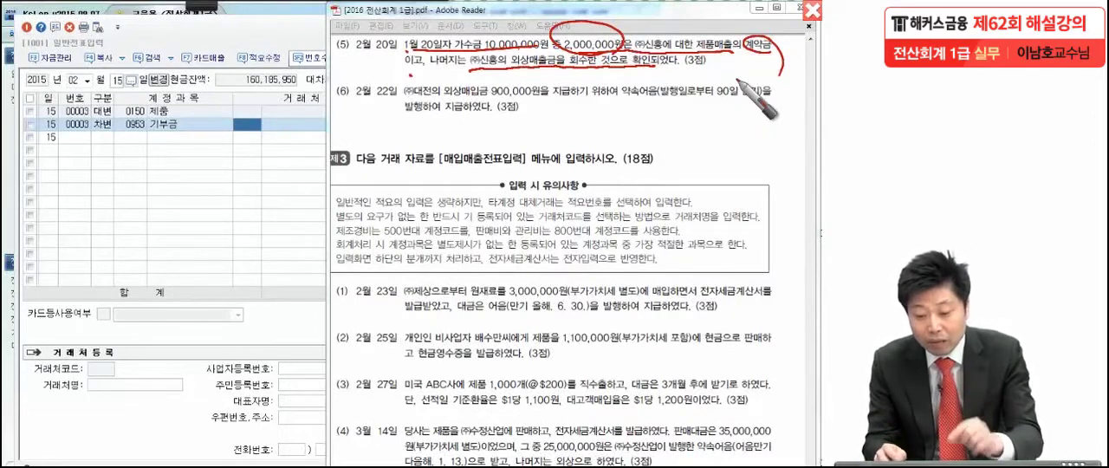
pyautogui.moveTo(515, 75); pyautogui.dragTo(606, 78)
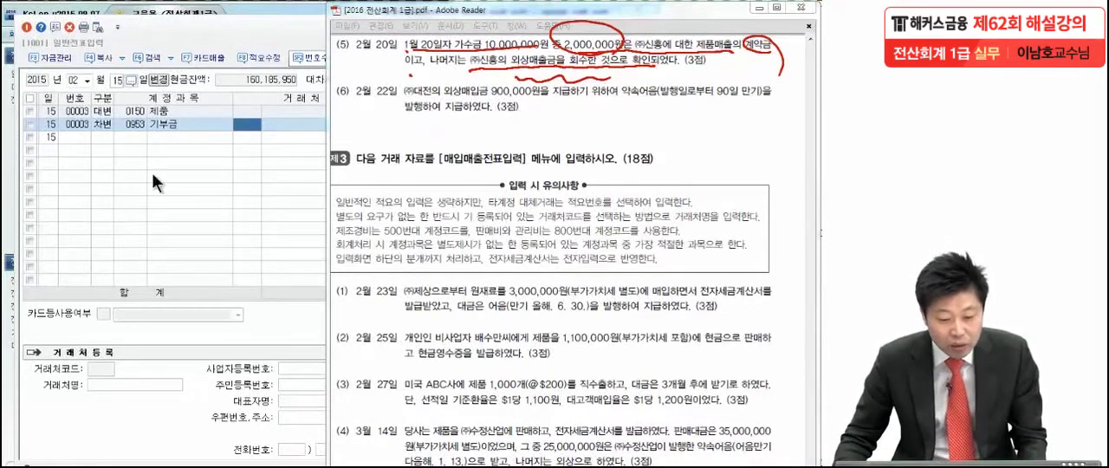
# Step: In KcLep, set the voucher date to February 20 and begin a debit line with account 0257 가수금
pyautogui.click(114, 79)
pyautogui.write('20')
pyautogui.press('Return')
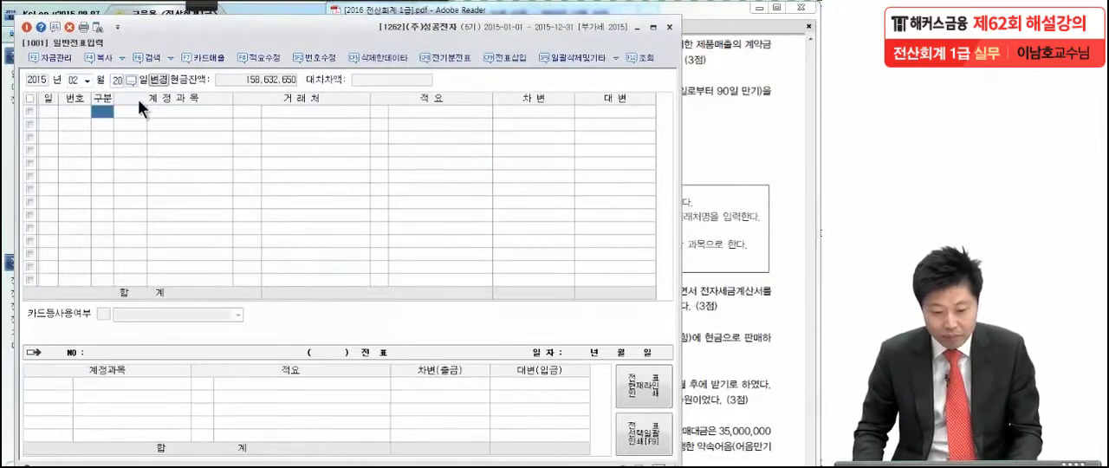
pyautogui.write('3')
pyautogui.press('Return')
pyautogui.write('257')
pyautogui.press('Return')
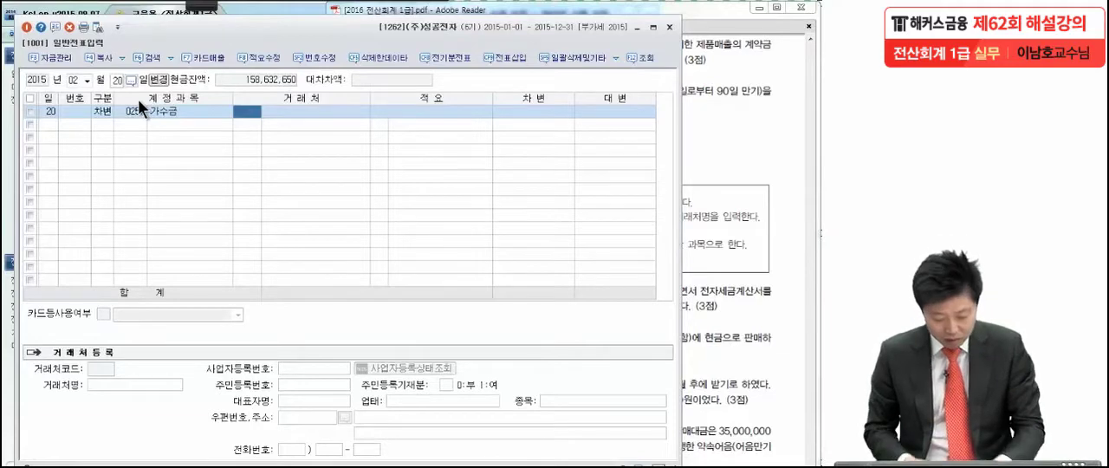
# Step: Assign trading partner 03007 (주)신흥 to the 가수금 line and enter a debit amount of 10,000,000
pyautogui.press('F2')
pyautogui.write('신흥')
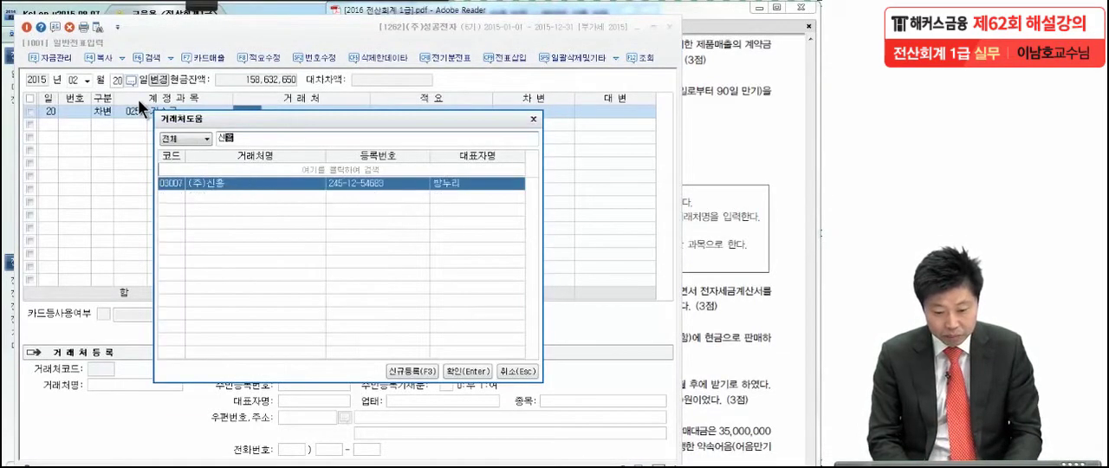
pyautogui.press('Down')
pyautogui.press('Return')
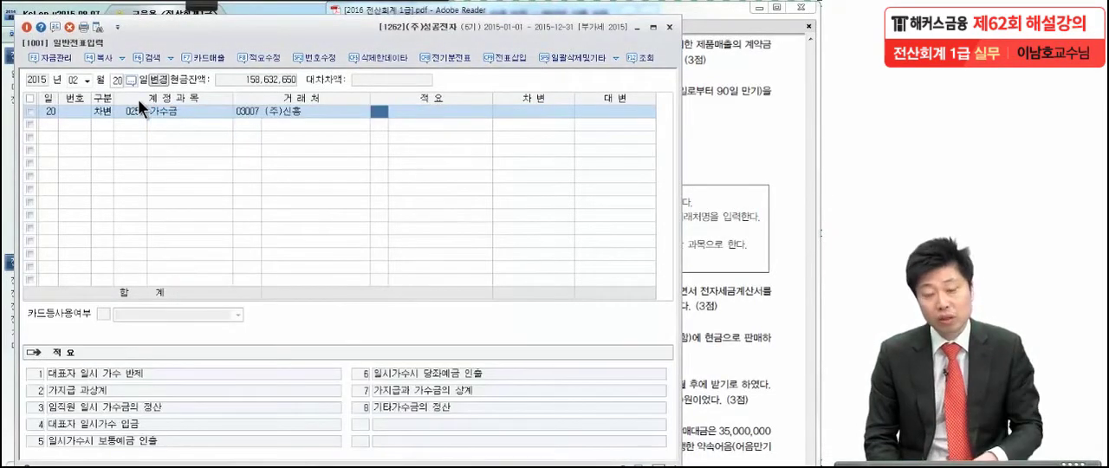
pyautogui.press('Return')
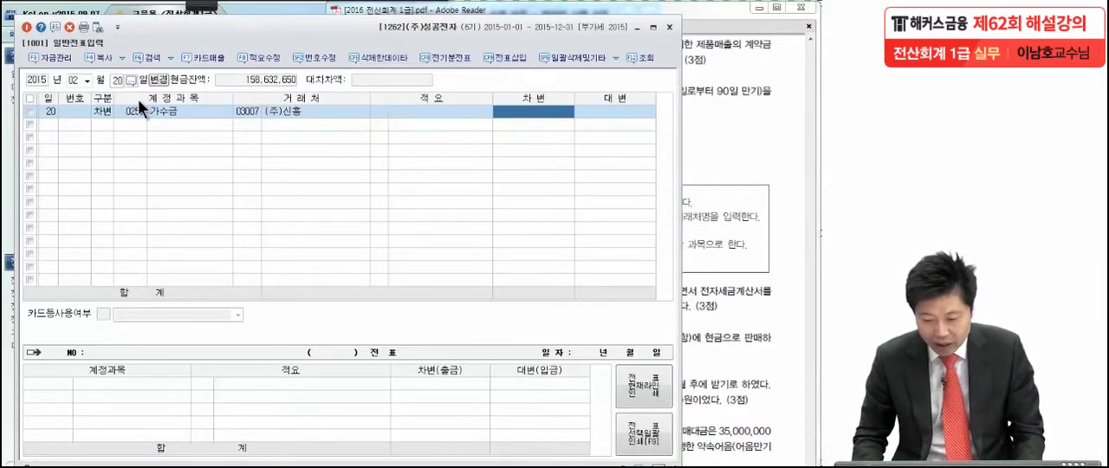
pyautogui.write('10,000,00')
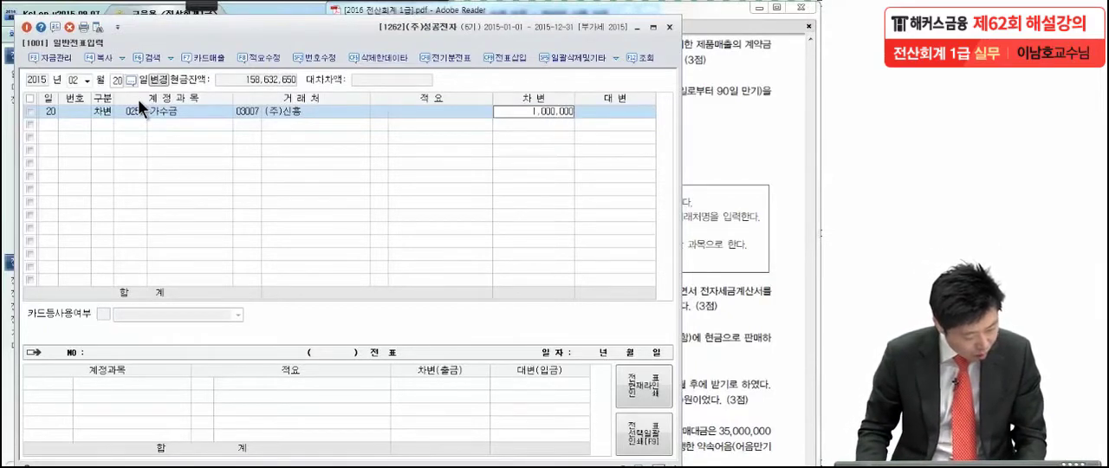
pyautogui.write('0')
pyautogui.press('Return')
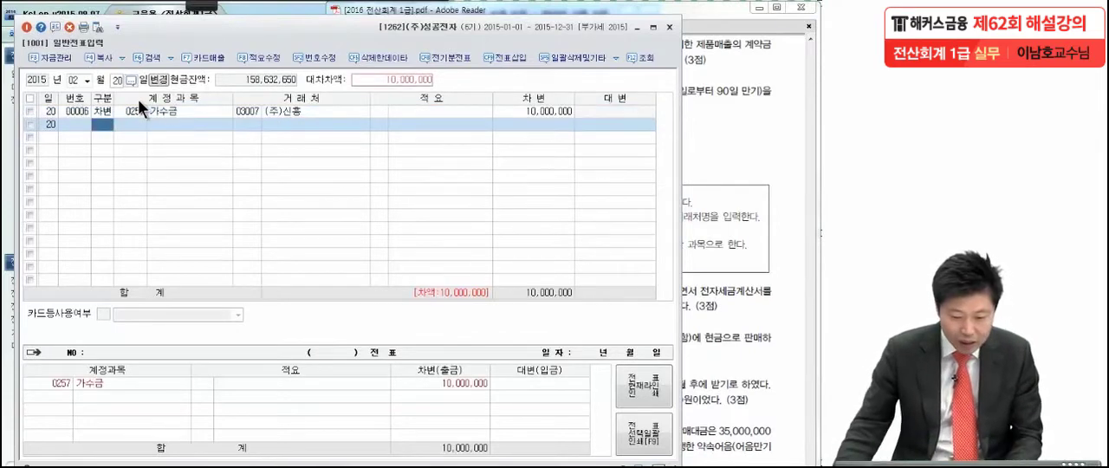
# Step: Add a credit line for account 0259 선수금 with trading partner (주)신흥 and an amount of 2,000,000
pyautogui.write('4')
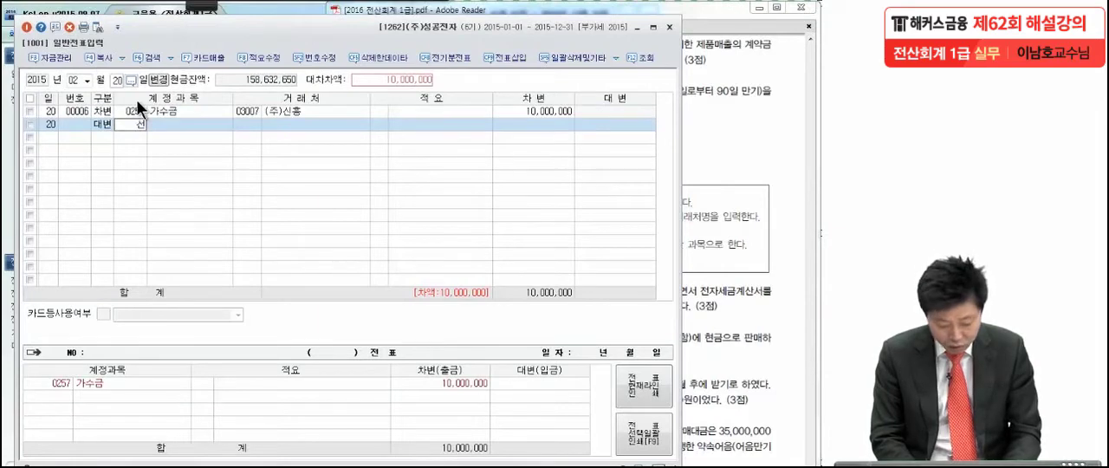
pyautogui.press('Return')
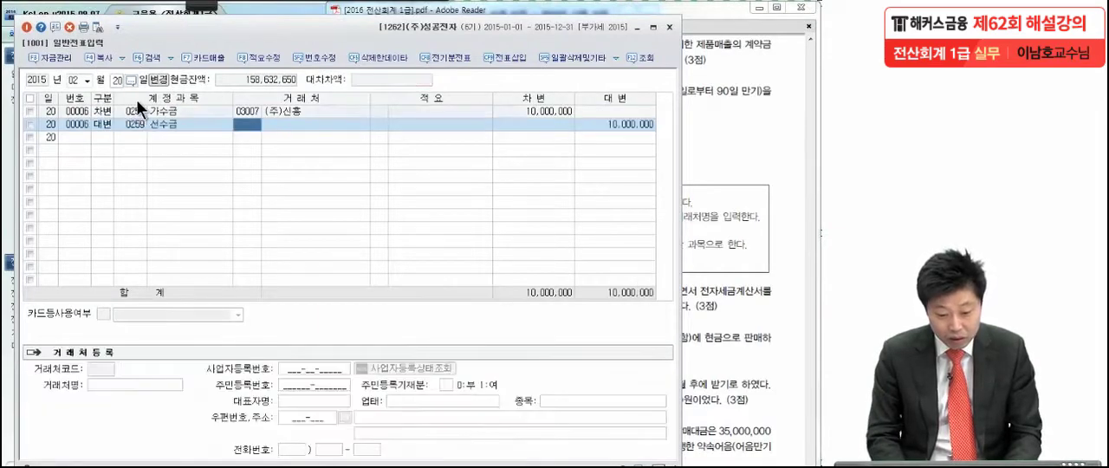
pyautogui.write('신')
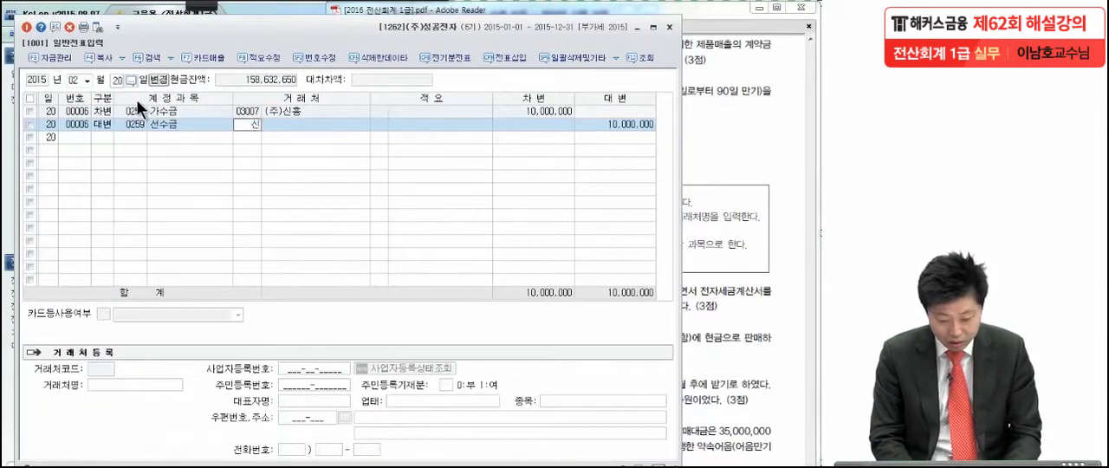
pyautogui.write('흥')
pyautogui.press('Return')
pyautogui.press('Return')
pyautogui.press('Return')
pyautogui.press('Return')
pyautogui.press('Return')
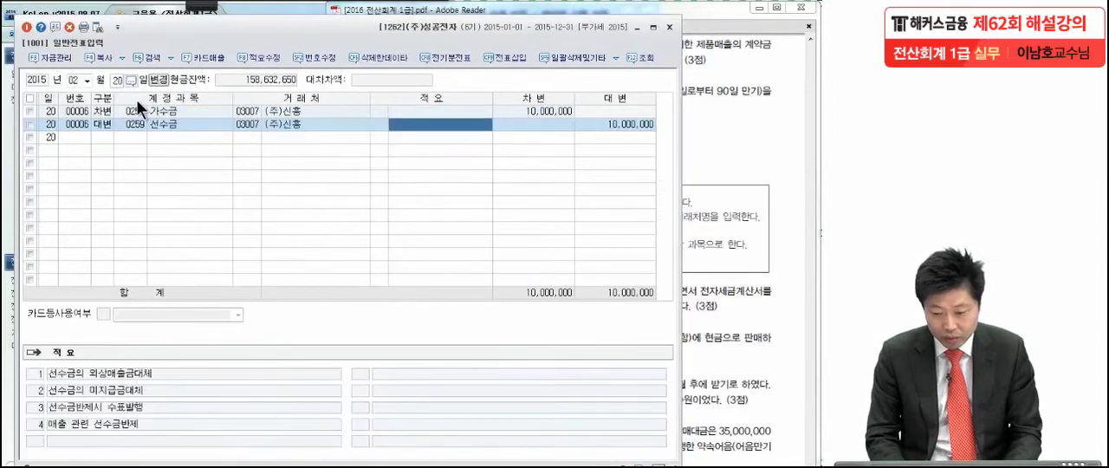
pyautogui.click(639, 124)
pyautogui.write('2,000,000')
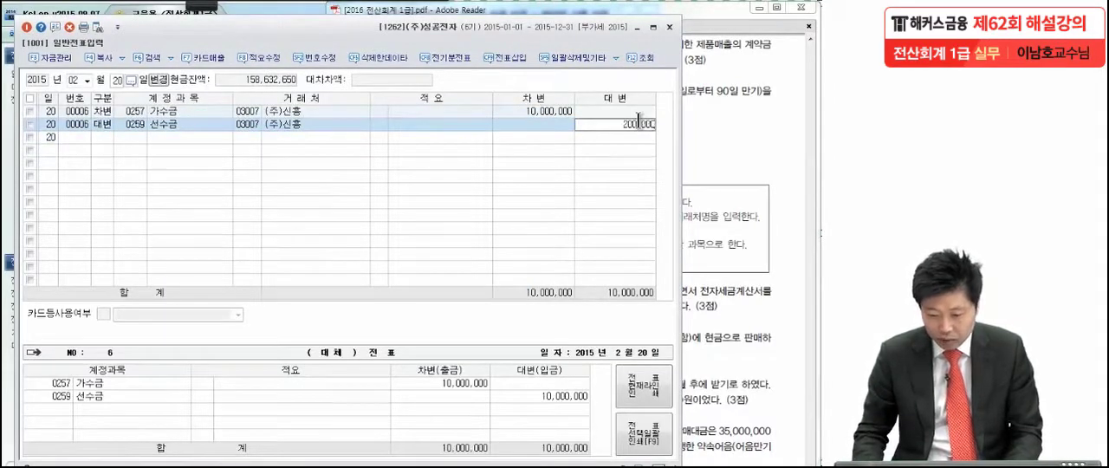
pyautogui.press('Return')
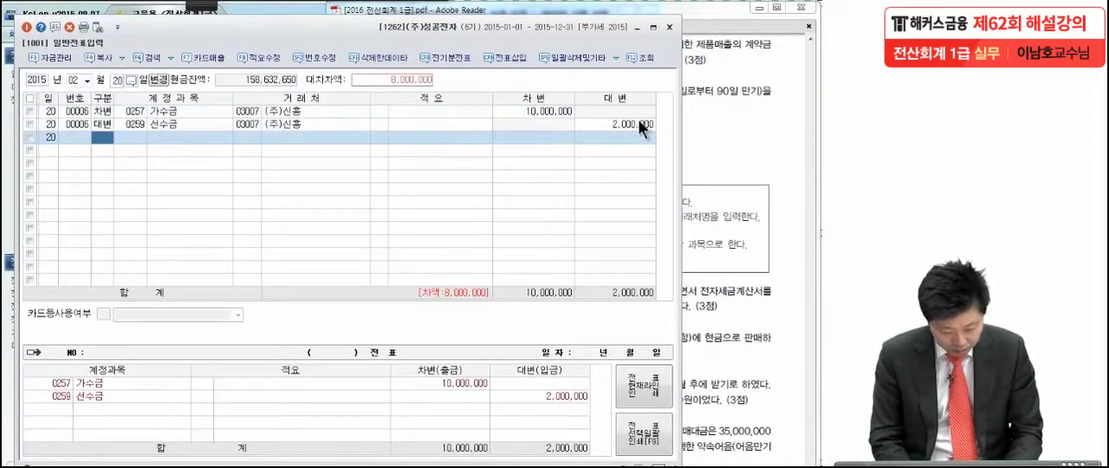
# Step: Add a credit line for account 0108 외상매출금 with trading partner 03007 (주)신흥 and an amount of 8,000,000
pyautogui.write('4')
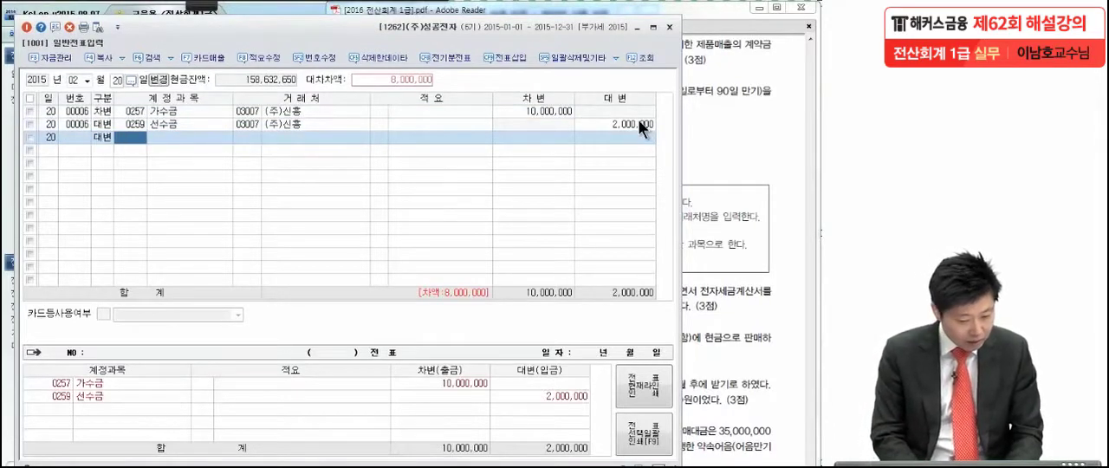
pyautogui.write('외상')
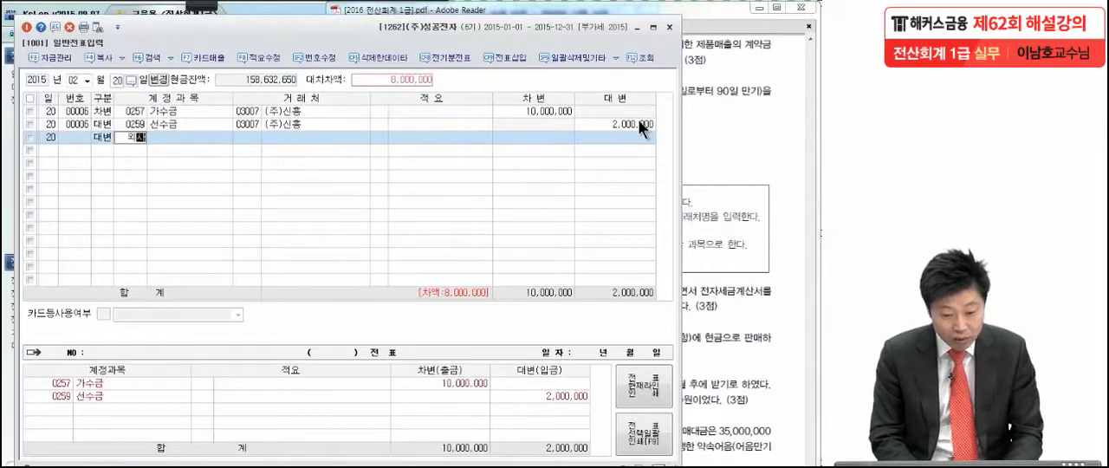
pyautogui.press('Return')
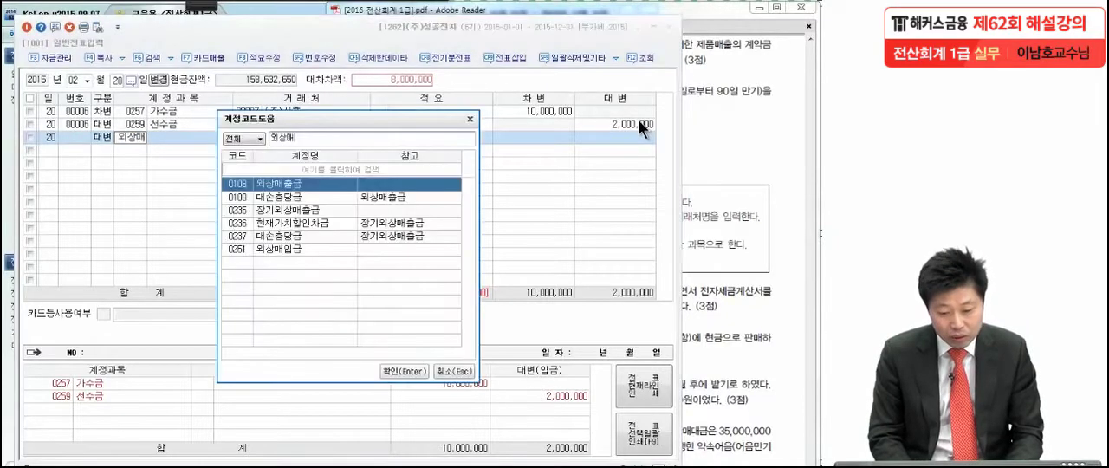
pyautogui.press('Return')
pyautogui.write('신흥')
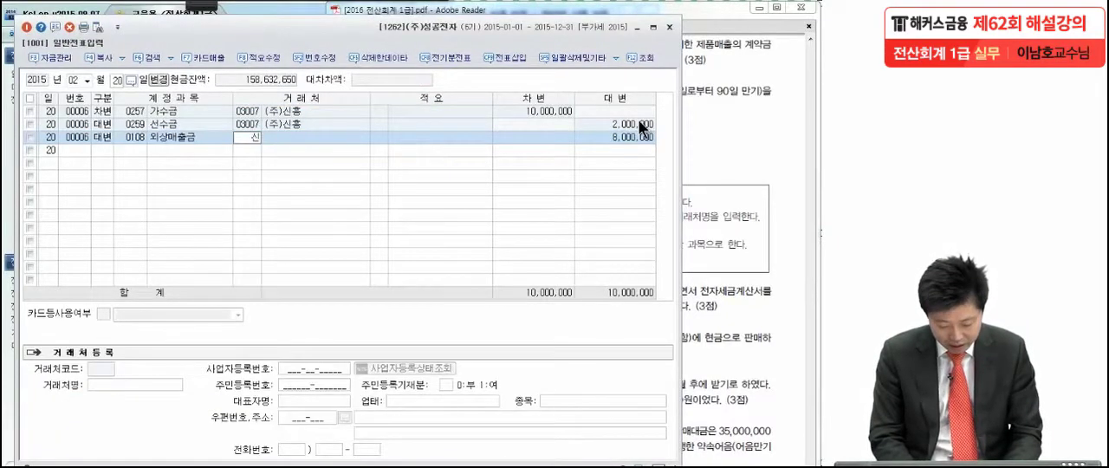
pyautogui.press('Return')
pyautogui.press('Return')
pyautogui.press('Return')
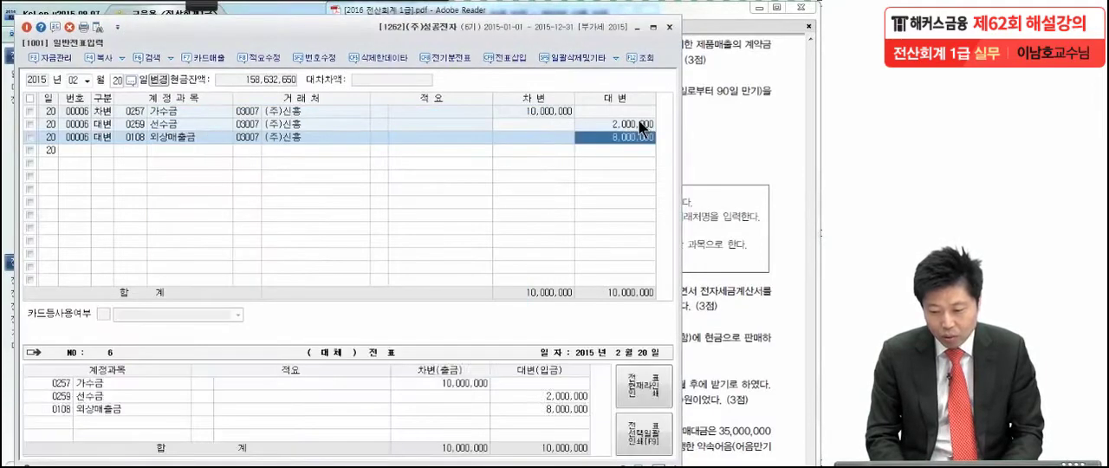
pyautogui.press('Return')
pyautogui.click(629, 134)
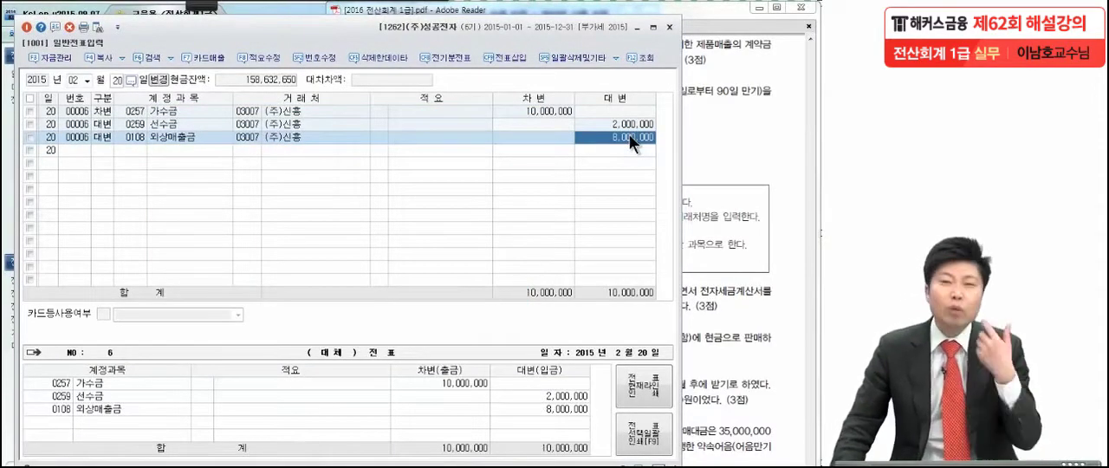
# Step: Check the trading partner on the 가수금 line against the January 20 voucher and transaction (5) in the exam PDF
pyautogui.click(136, 117)
pyautogui.click(248, 113)
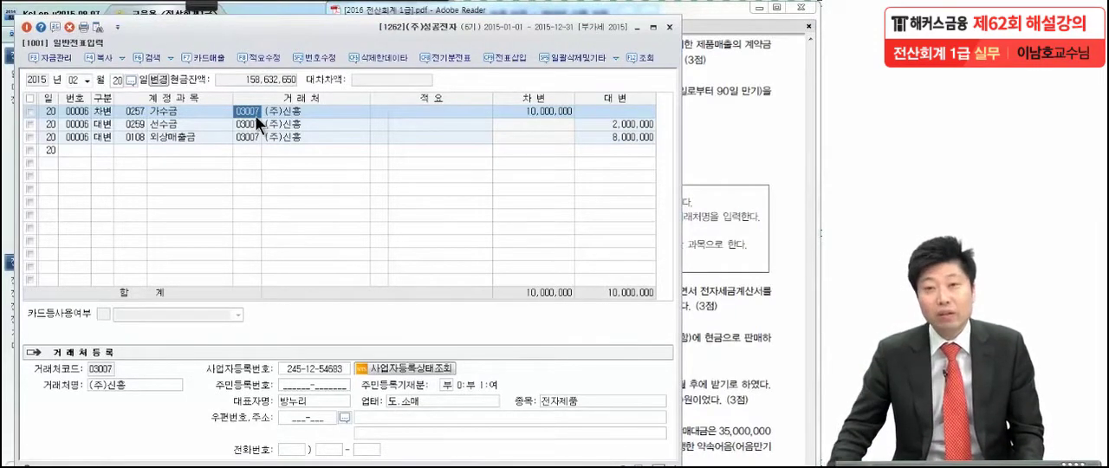
pyautogui.click(742, 105)
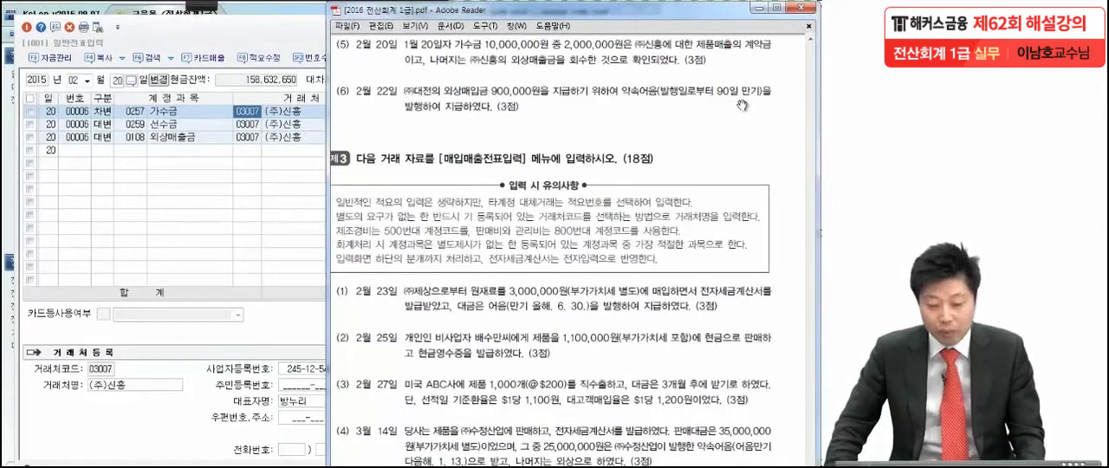
pyautogui.click(85, 78)
pyautogui.click(74, 94)
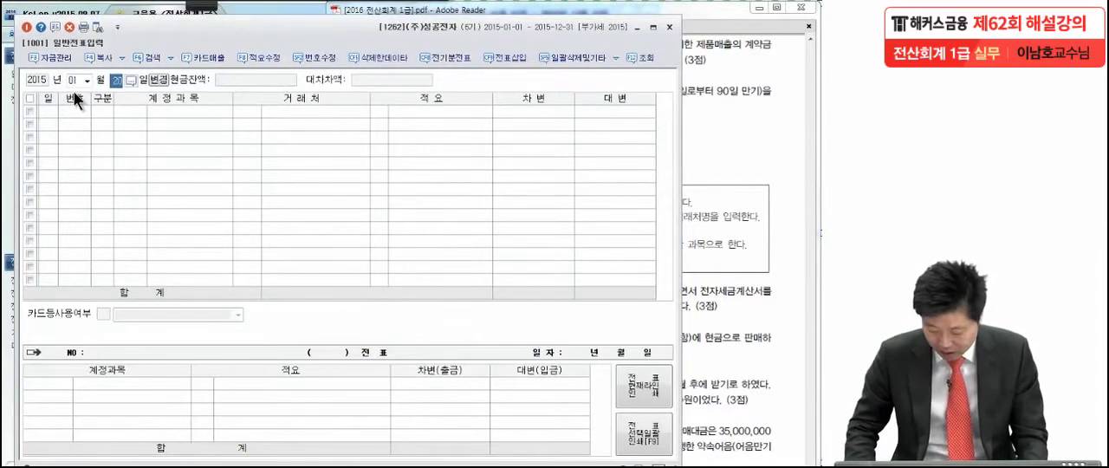
pyautogui.click(161, 124)
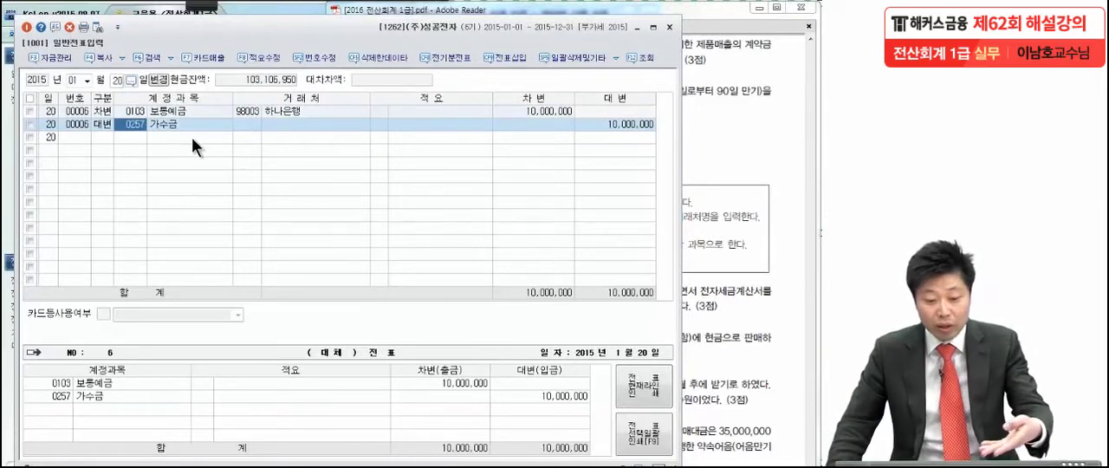
pyautogui.click(253, 125)
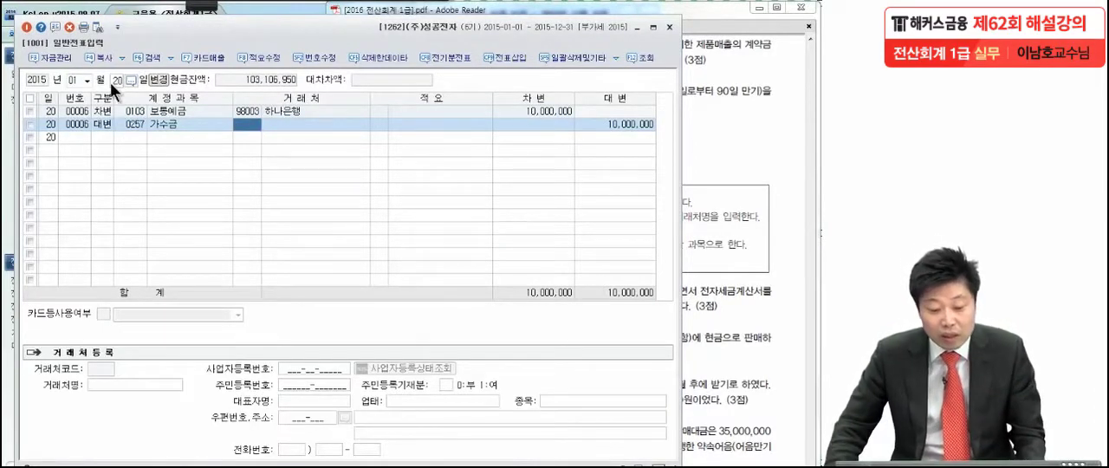
pyautogui.click(756, 163)
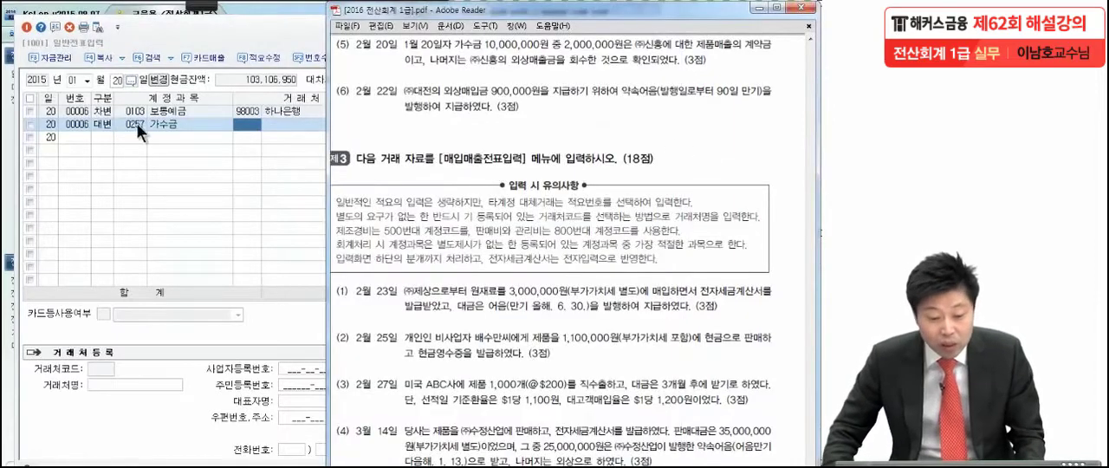
# Step: Return to the February 20 voucher and clear the trading partner from the 가수금 debit line
pyautogui.click(86, 80)
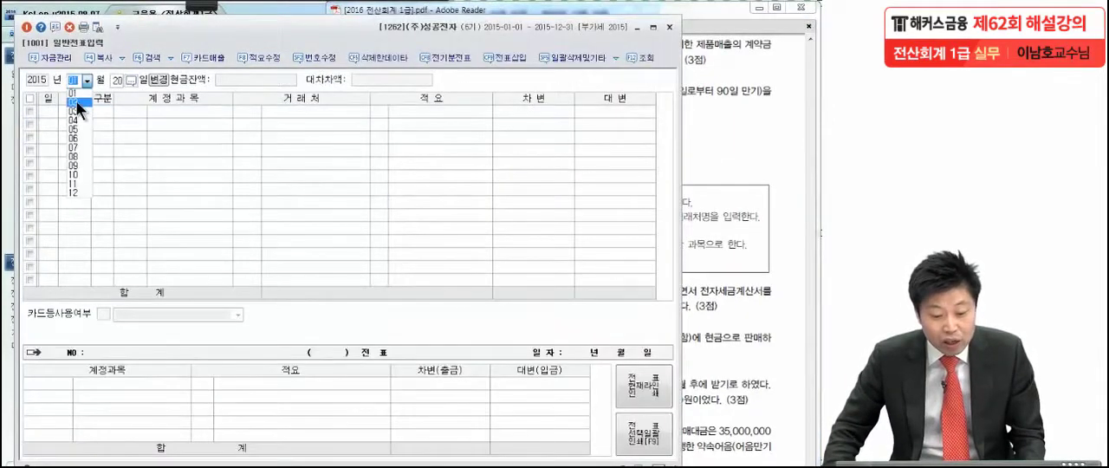
pyautogui.click(75, 100)
pyautogui.press('Return')
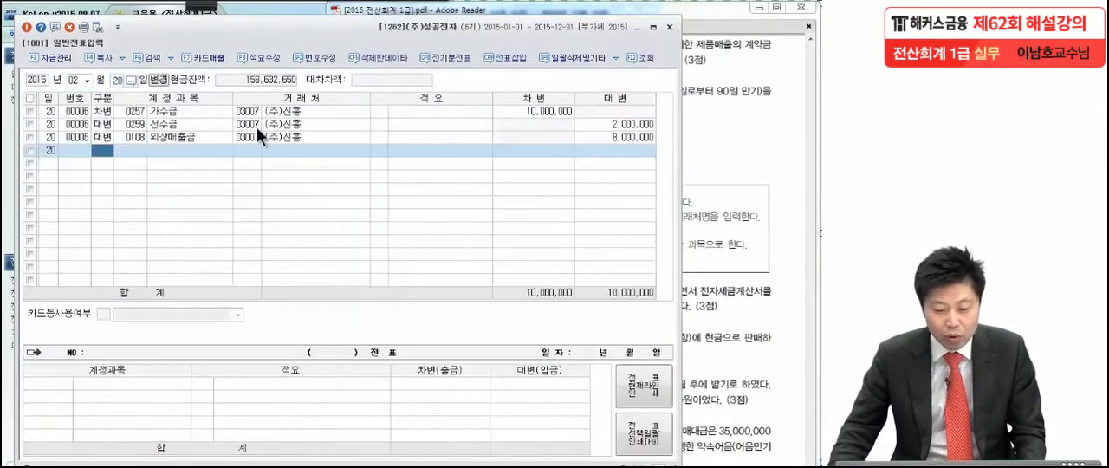
pyautogui.click(255, 111)
pyautogui.press('Delete')
pyautogui.press('Return')
pyautogui.press('Return')
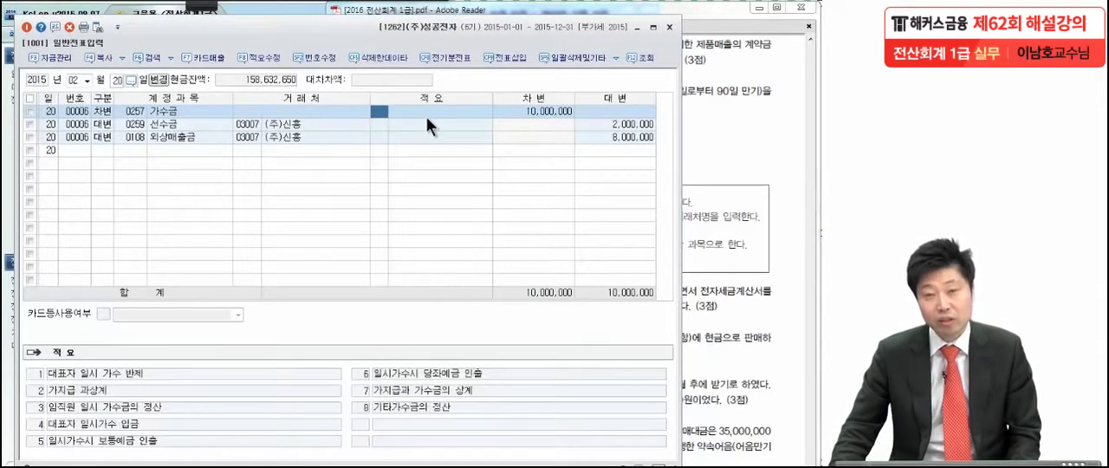
pyautogui.click(255, 109)
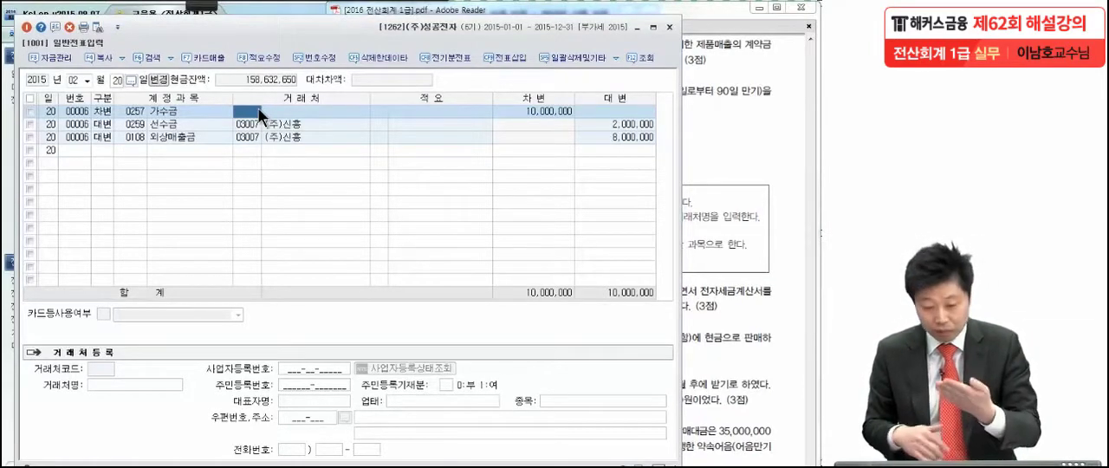
pyautogui.click(544, 111)
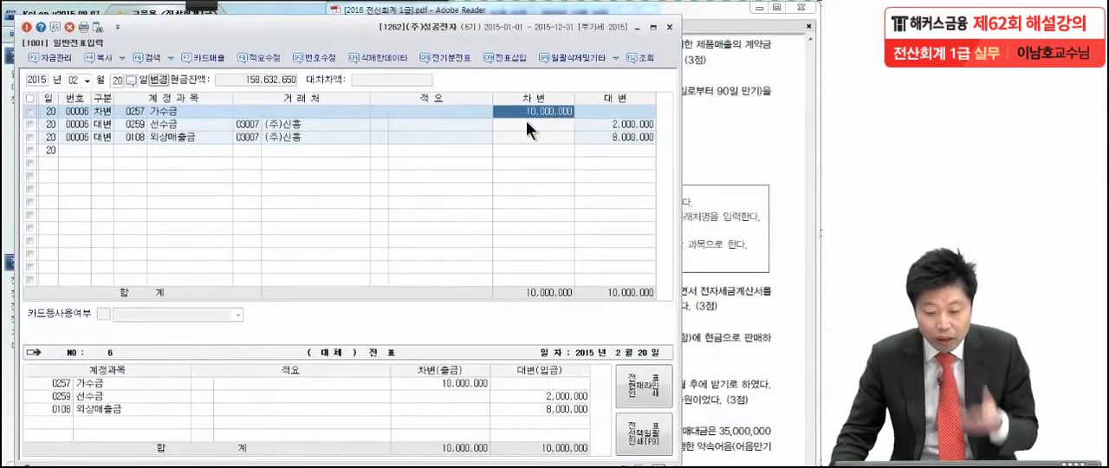
# Step: Switch to the exam PDF and read transaction (6) of February 22, marking its details with the pen
pyautogui.click(696, 145)
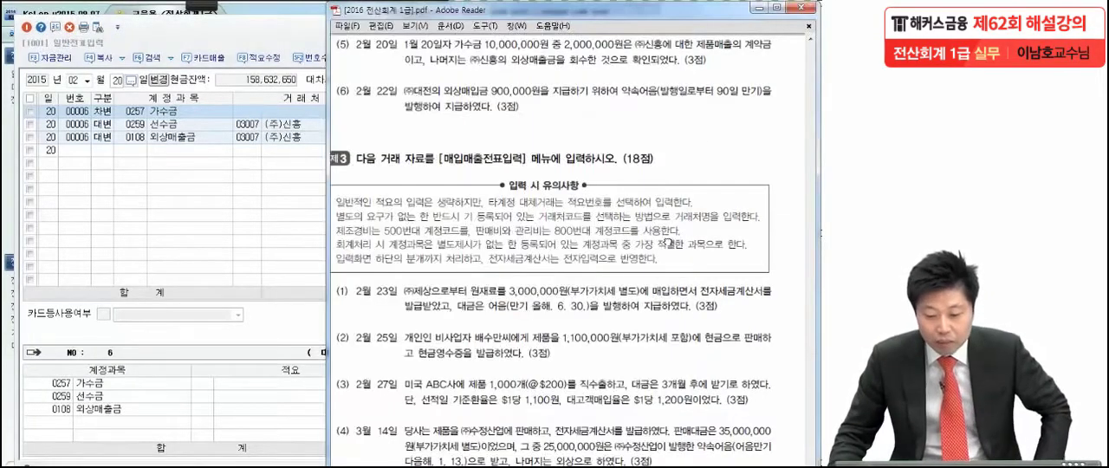
pyautogui.scroll(-3, 669, 208)
pyautogui.moveTo(667, 206); pyautogui.dragTo(671, 194)
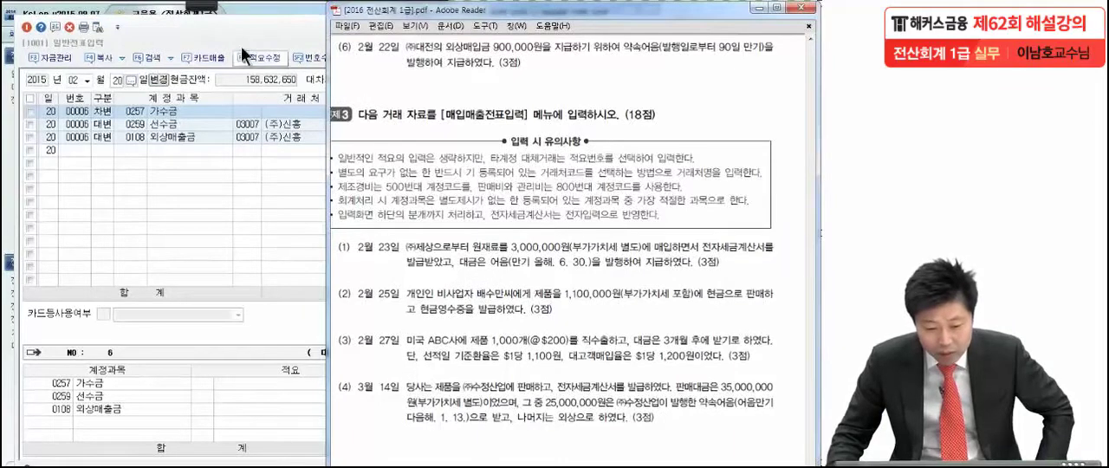
pyautogui.click(202, 6)
pyautogui.click(203, 11)
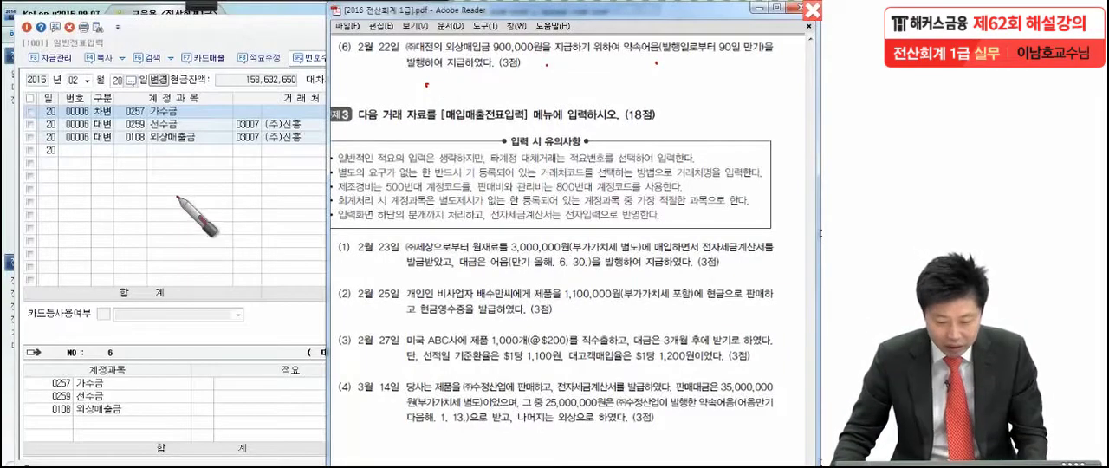
pyautogui.press('Escape')
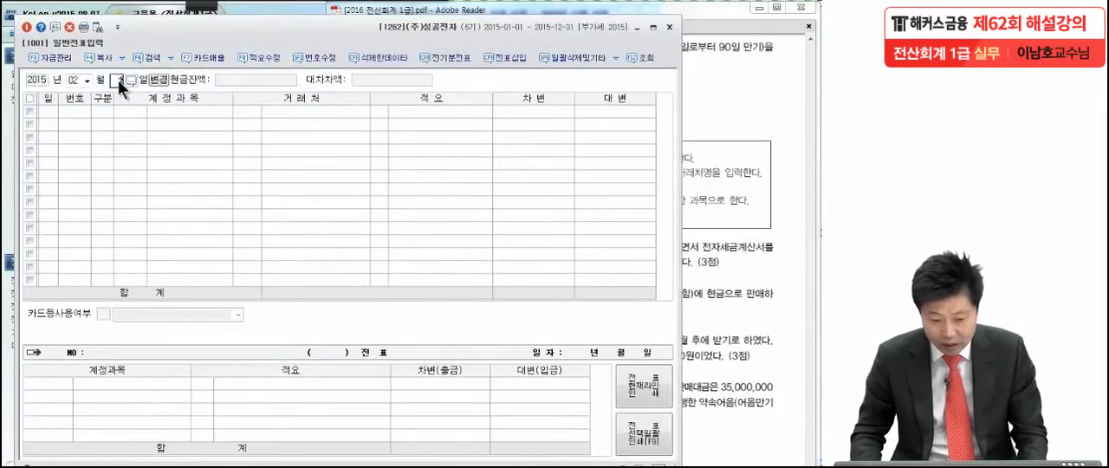
# Step: In KcLep, set the voucher date to February 22 and begin a debit line with account 0251 외상매입금
pyautogui.press('Return')
pyautogui.write('3')
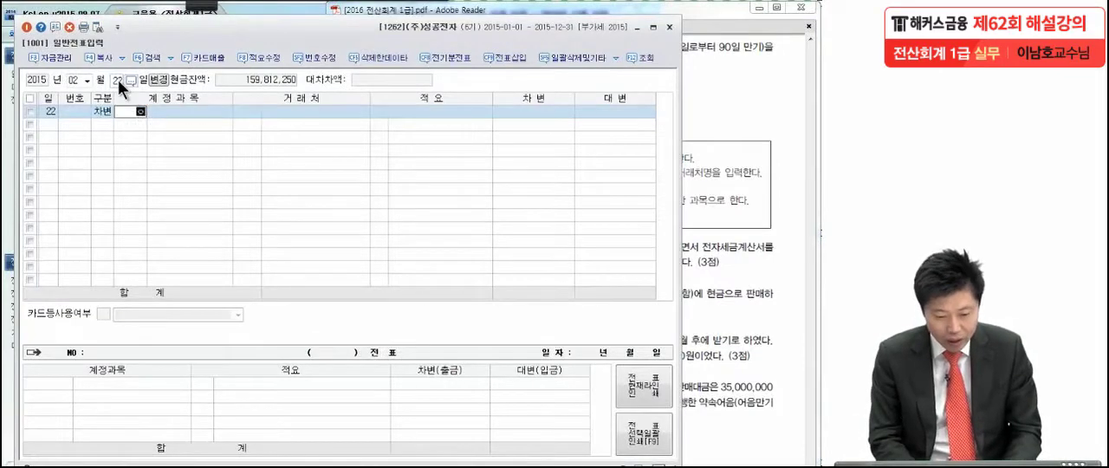
pyautogui.write('외상매')
pyautogui.press('Return')
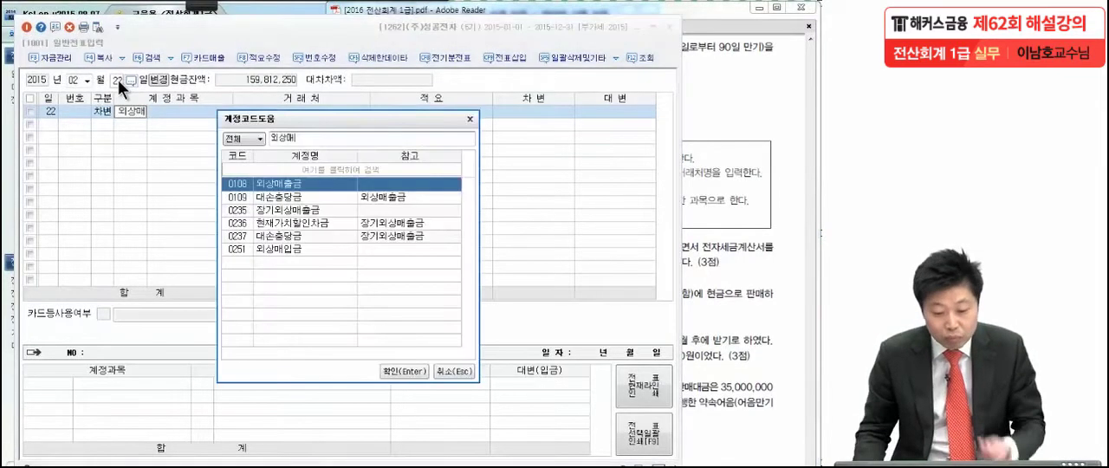
pyautogui.doubleClick(276, 250)
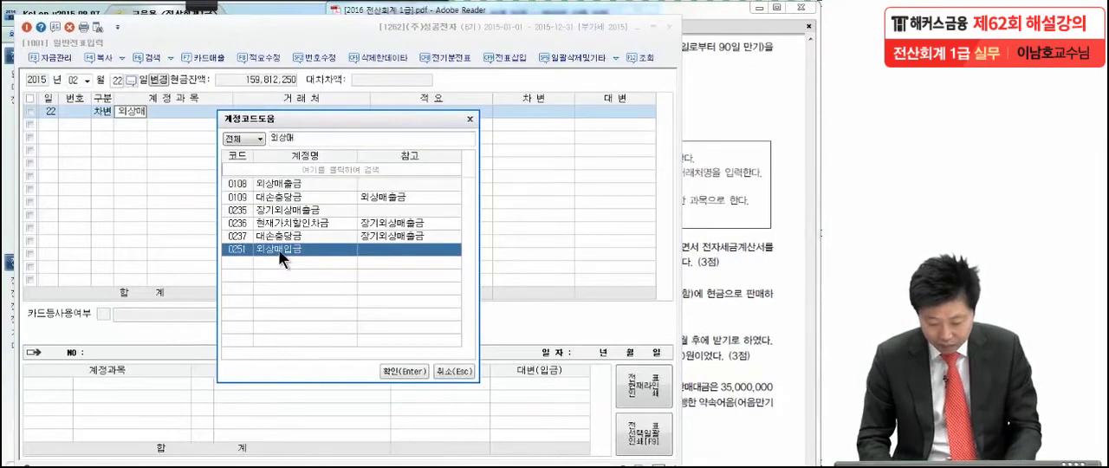
# Step: Assign trading partner 01012 (주)대전 to the 외상매입금 line and enter a debit amount of 900,000
pyautogui.write('대전')
pyautogui.press('Return')
pyautogui.press('Return')
pyautogui.press('Return')
pyautogui.press('Return')
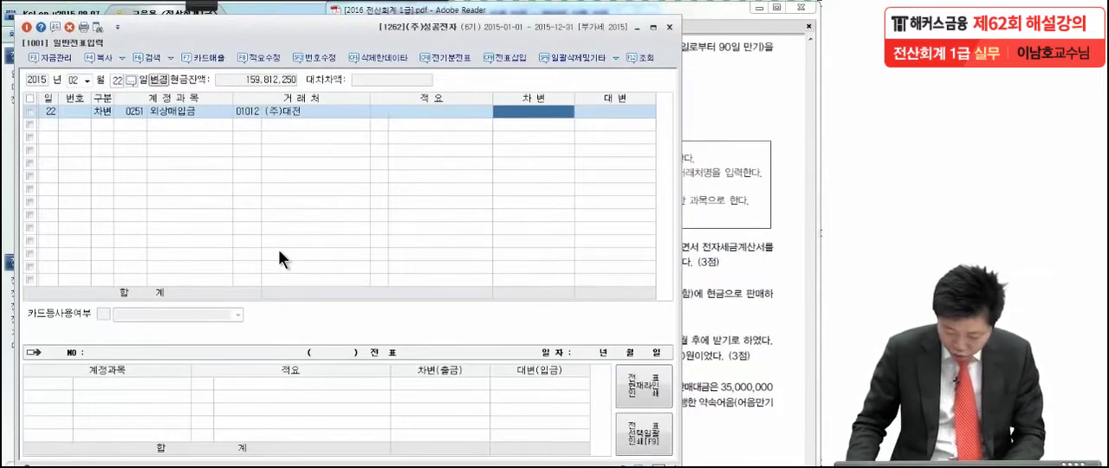
pyautogui.write('9000000')
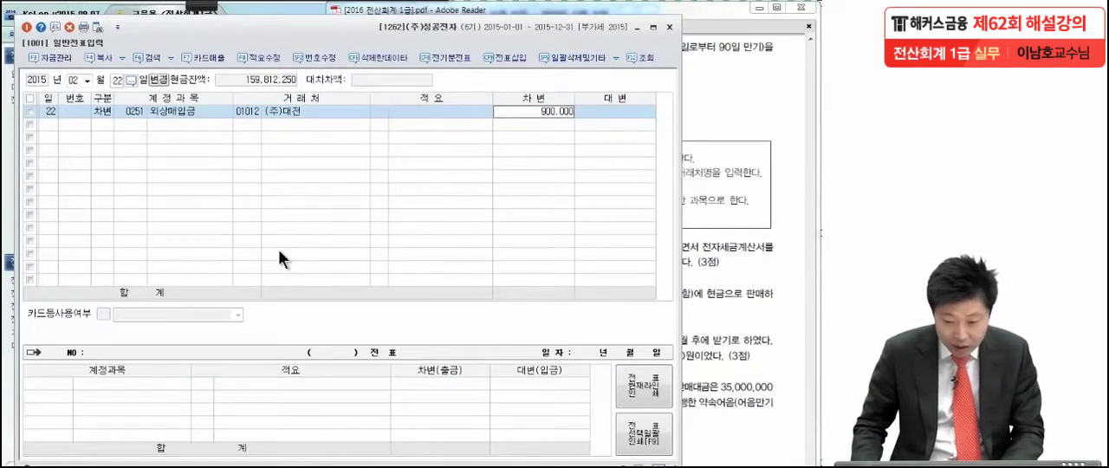
pyautogui.press('Return')
# Step: Add a credit line for account 0252 지급어음 with trading partner 01012 (주)대전 and an amount of 900,000
pyautogui.write('4')
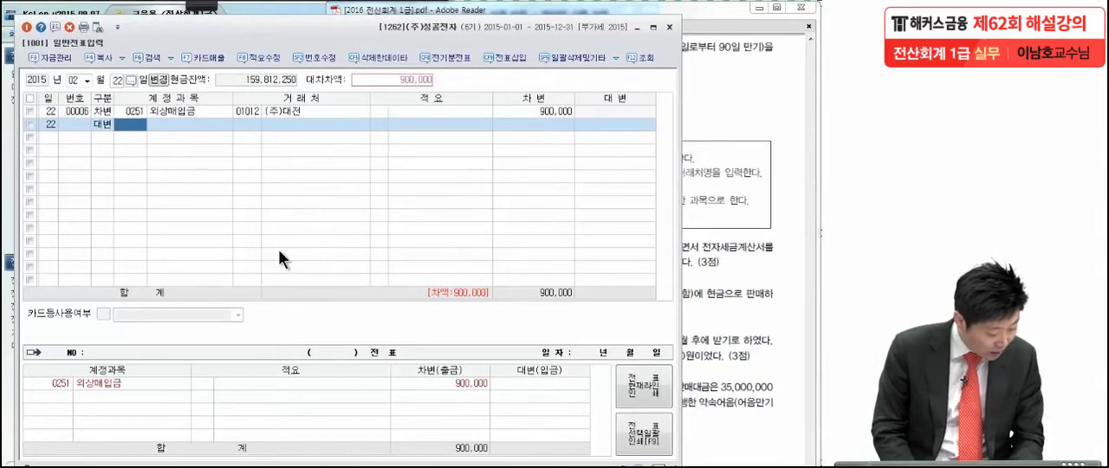
pyautogui.write('지급어')
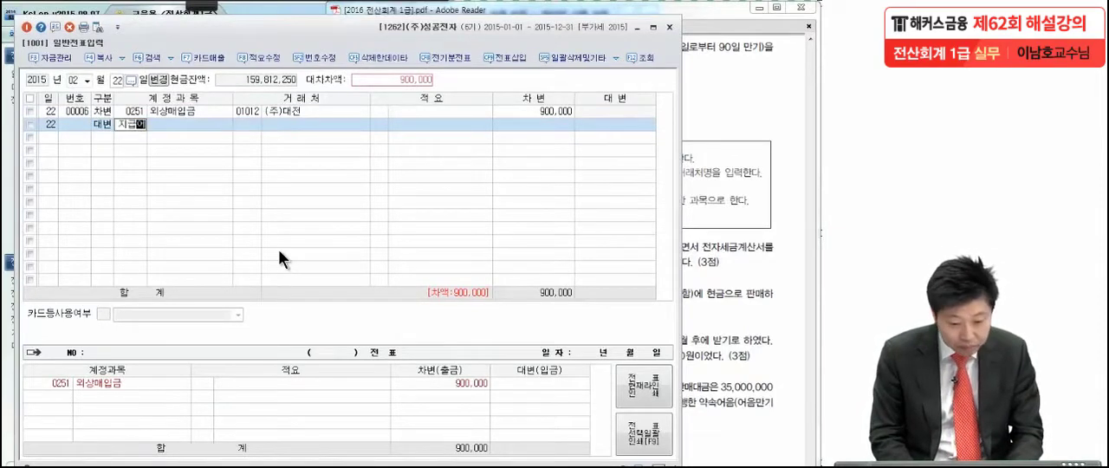
pyautogui.press('Return')
pyautogui.press('Return')
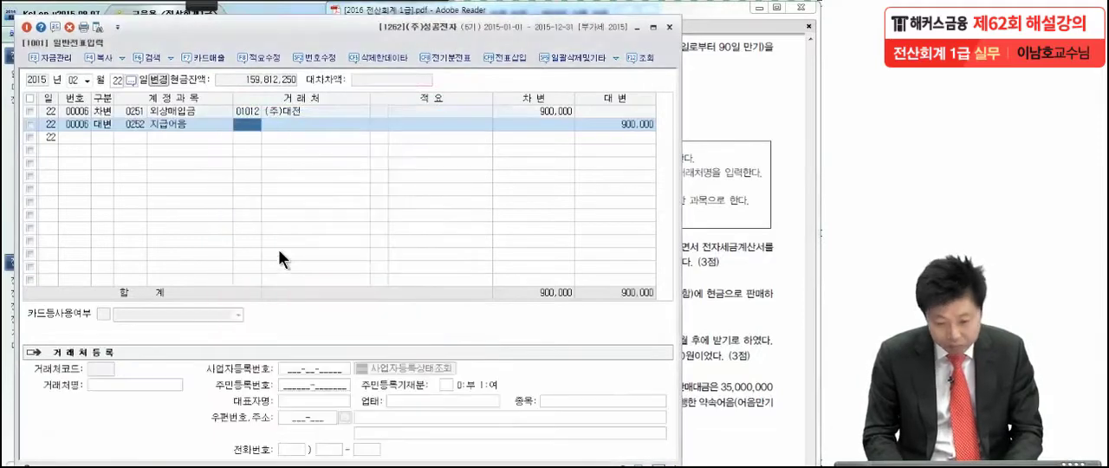
pyautogui.write('대전')
pyautogui.press('Return')
pyautogui.press('Return')
pyautogui.press('Return')
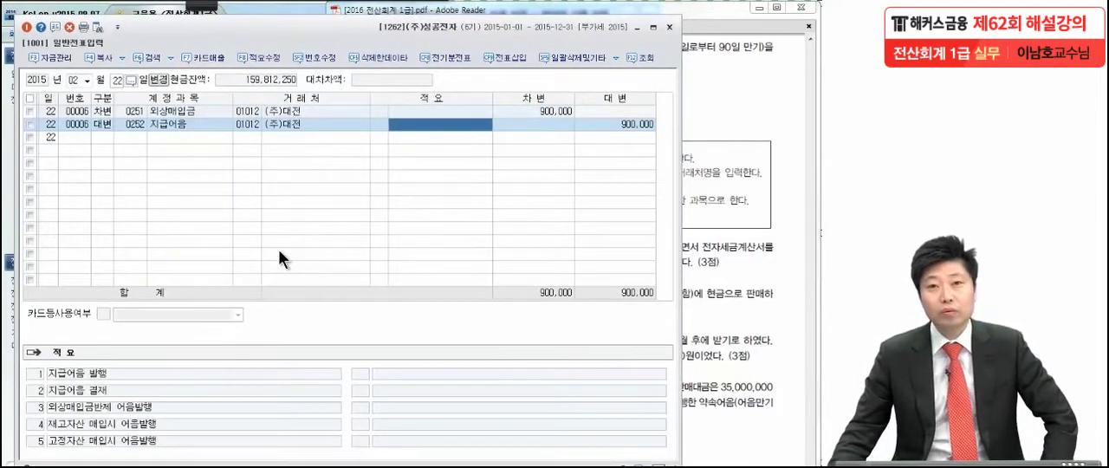
# Step: Close the 일반전표입력 window and open 매입매출전표입력 for problem 3 of the exam PDF
pyautogui.click(718, 126)
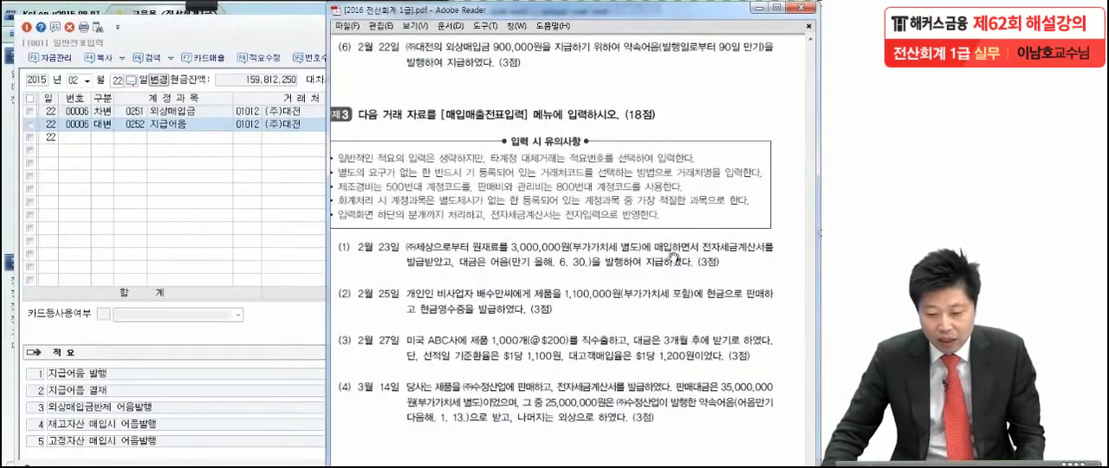
pyautogui.click(292, 41)
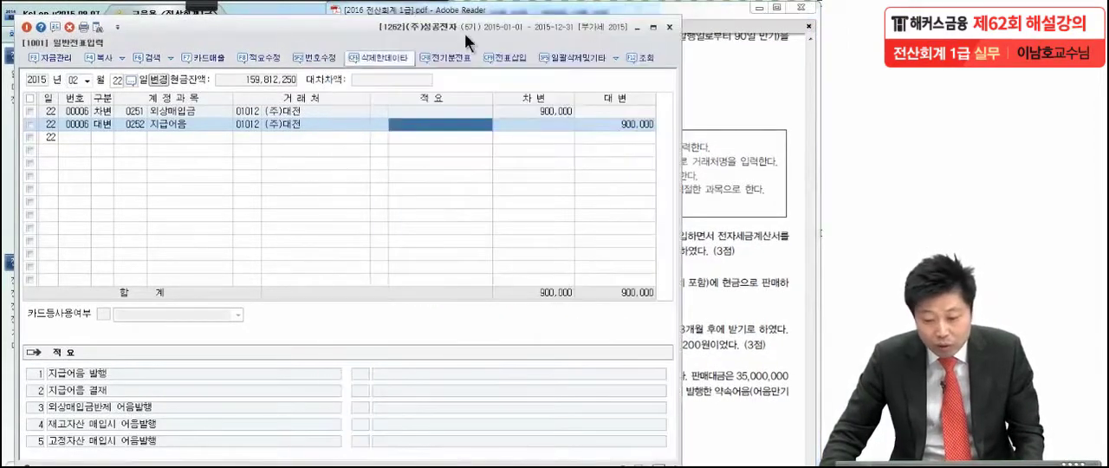
pyautogui.click(669, 27)
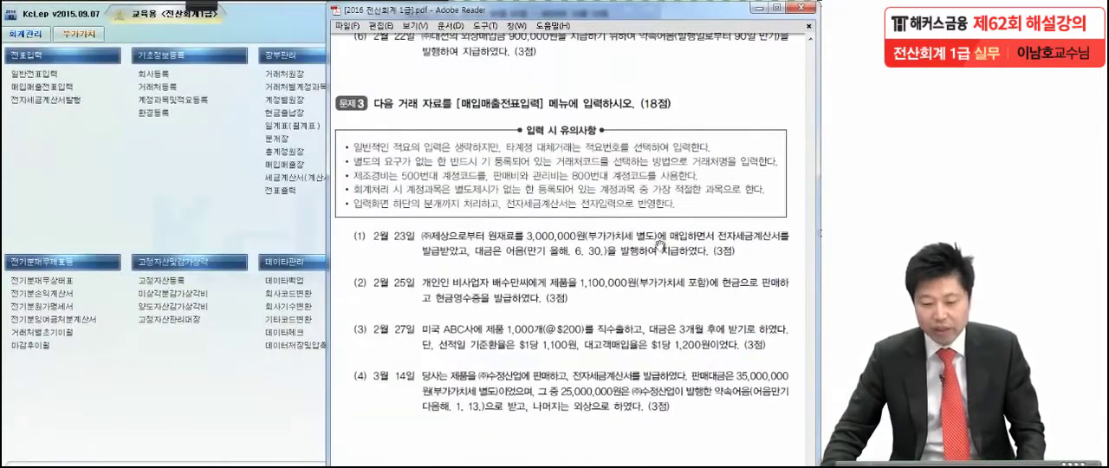
pyautogui.moveTo(646, 313); pyautogui.dragTo(646, 257)
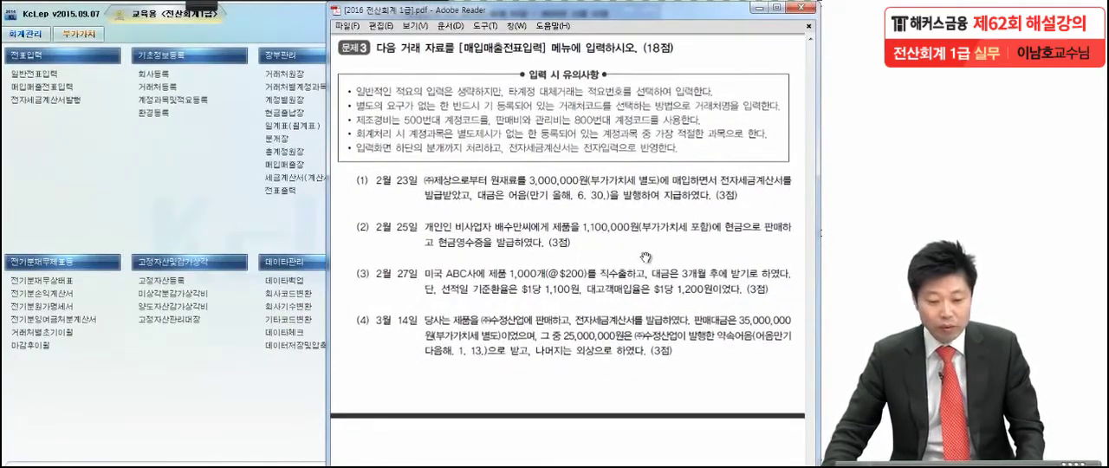
pyautogui.click(37, 84)
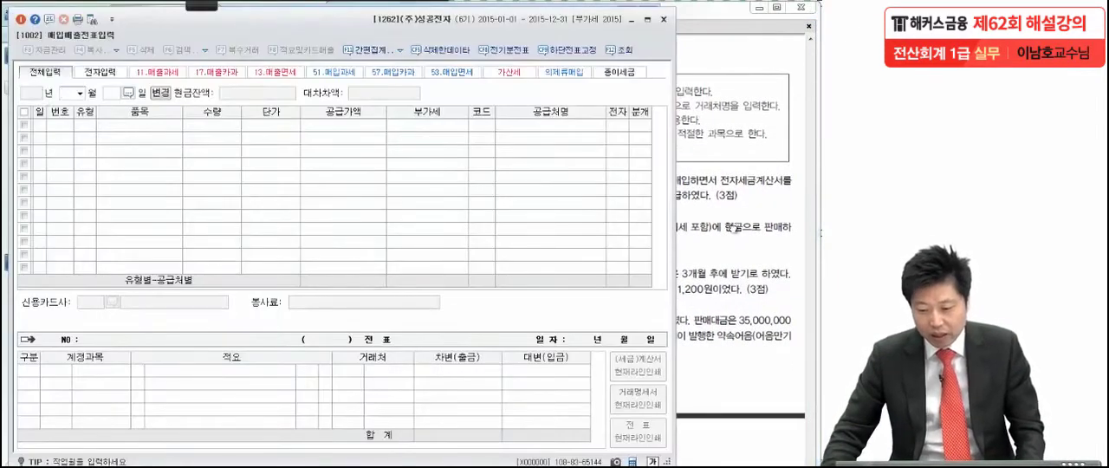
# Step: In the Adobe Reader exam PDF, review problem 3 item (1), circling 원재료 and writing a circled 51 as the transaction type
pyautogui.click(735, 227)
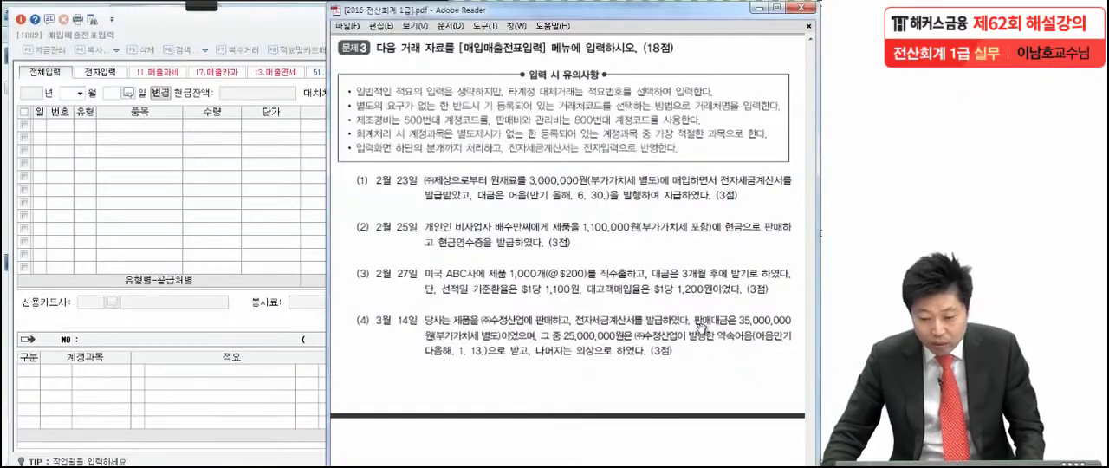
pyautogui.scroll(-5, 642, 335)
pyautogui.moveTo(642, 335); pyautogui.dragTo(634, 341)
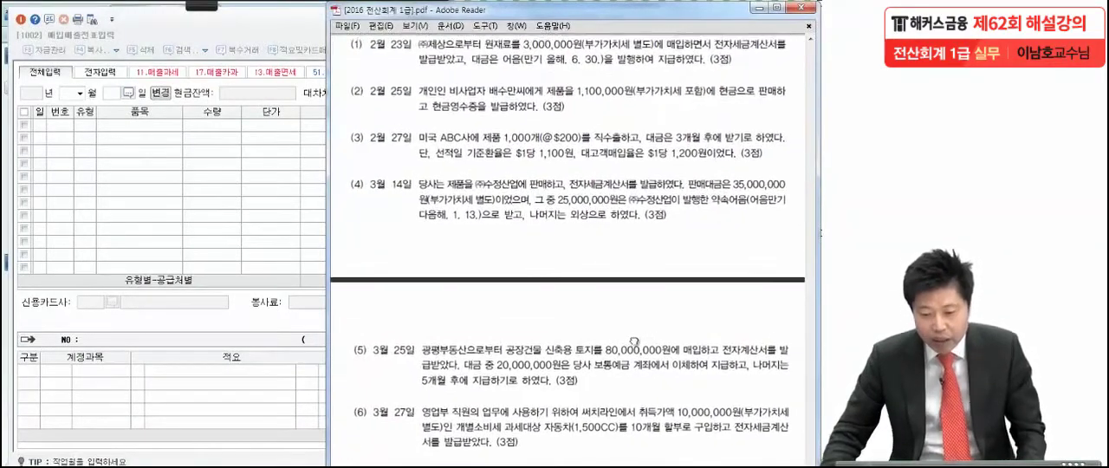
pyautogui.click(207, 8)
pyautogui.click(27, 14)
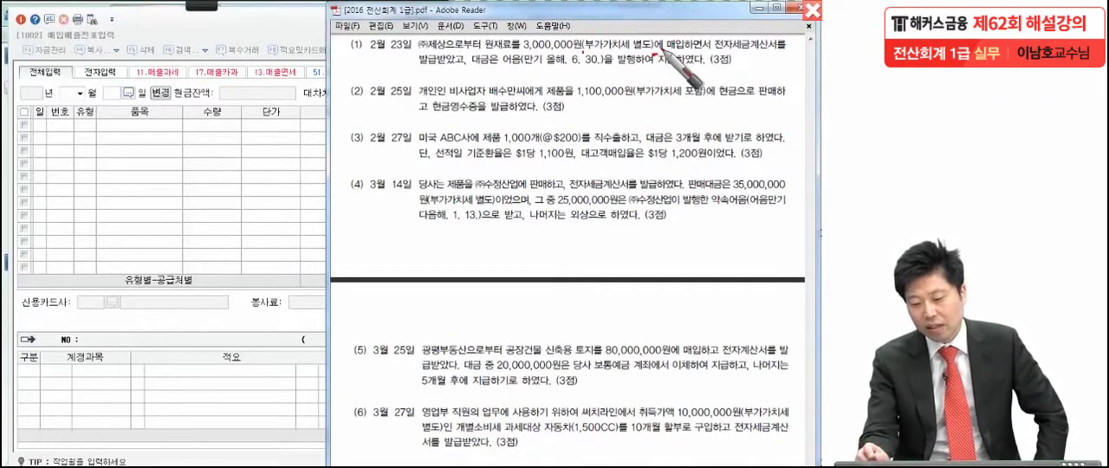
pyautogui.moveTo(467, 71); pyautogui.dragTo(474, 68)
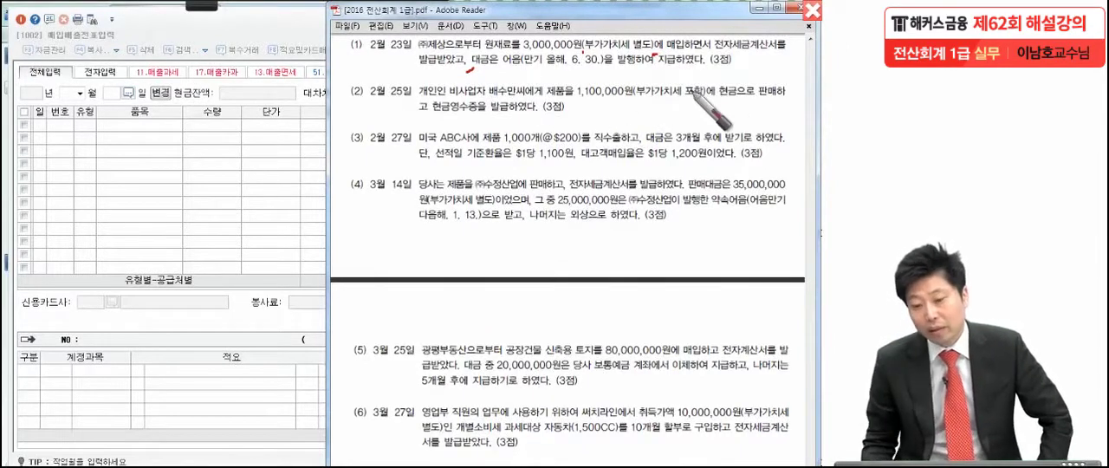
pyautogui.moveTo(508, 40); pyautogui.dragTo(490, 87)
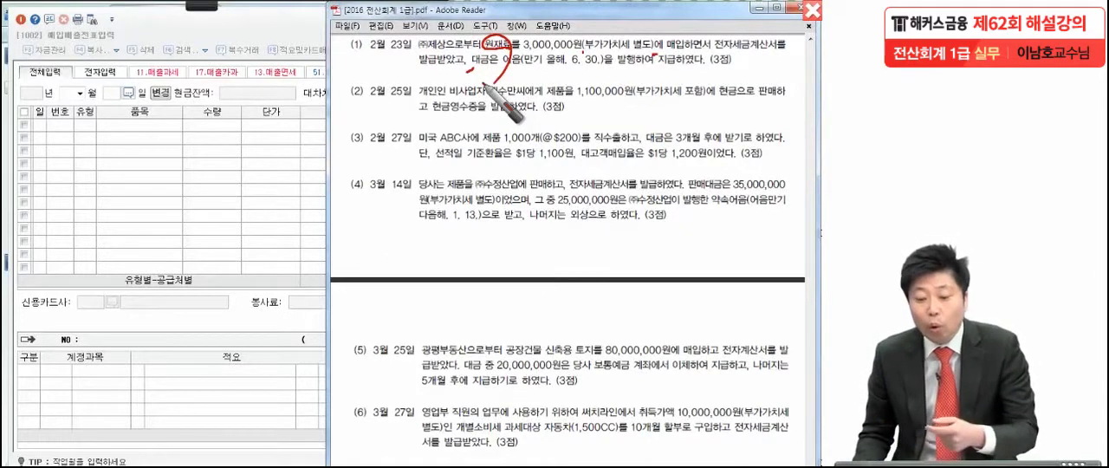
pyautogui.moveTo(357, 58)
pyautogui.mouseDown()
pyautogui.moveTo(350, 83)
pyautogui.moveTo(369, 56)
pyautogui.mouseUp()
pyautogui.moveTo(387, 57); pyautogui.dragTo(367, 135)
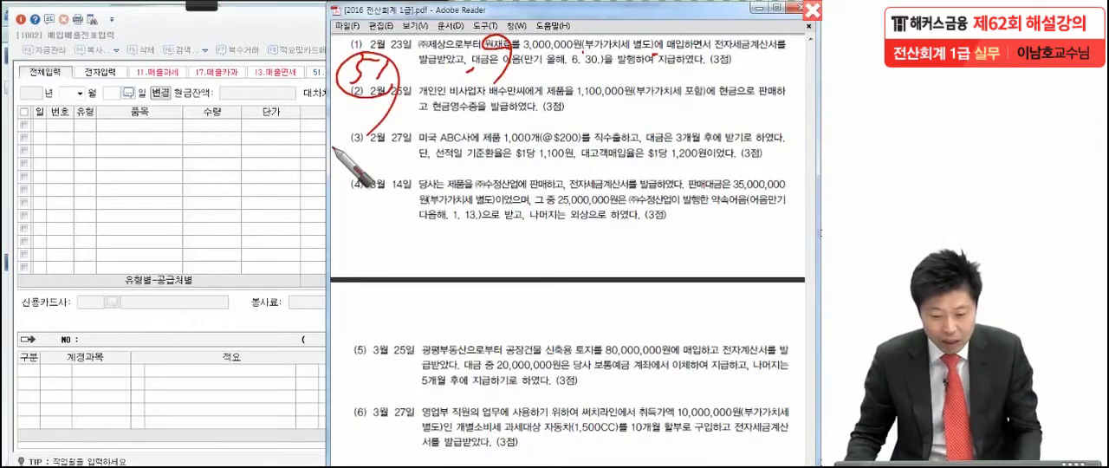
# Step: In KcLep's 매입매출전표입력, set the date to February 23 and start a voucher line with type 51 과세
pyautogui.click(171, 152)
pyautogui.click(80, 94)
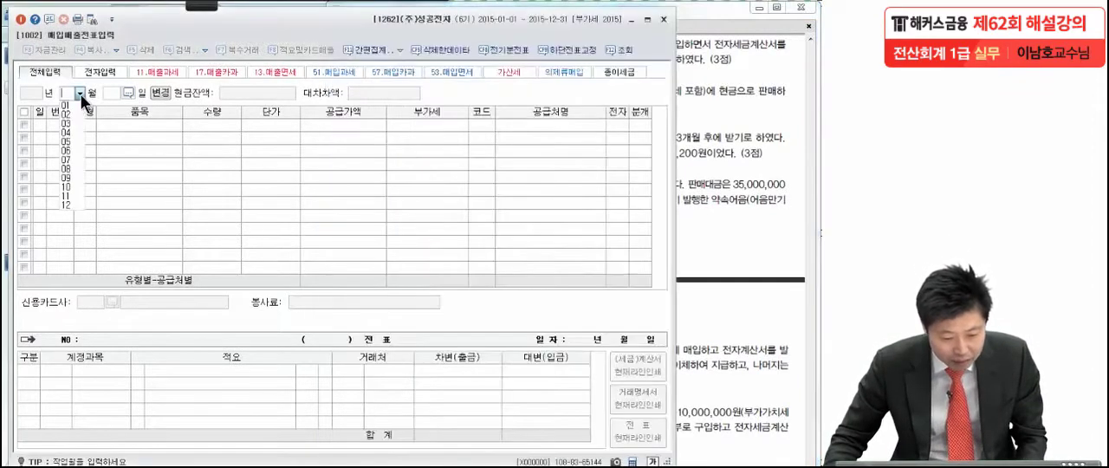
pyautogui.click(72, 114)
pyautogui.write('23')
pyautogui.press('Return')
pyautogui.write('51')
pyautogui.press('Return')
pyautogui.press('Return')
pyautogui.press('Return')
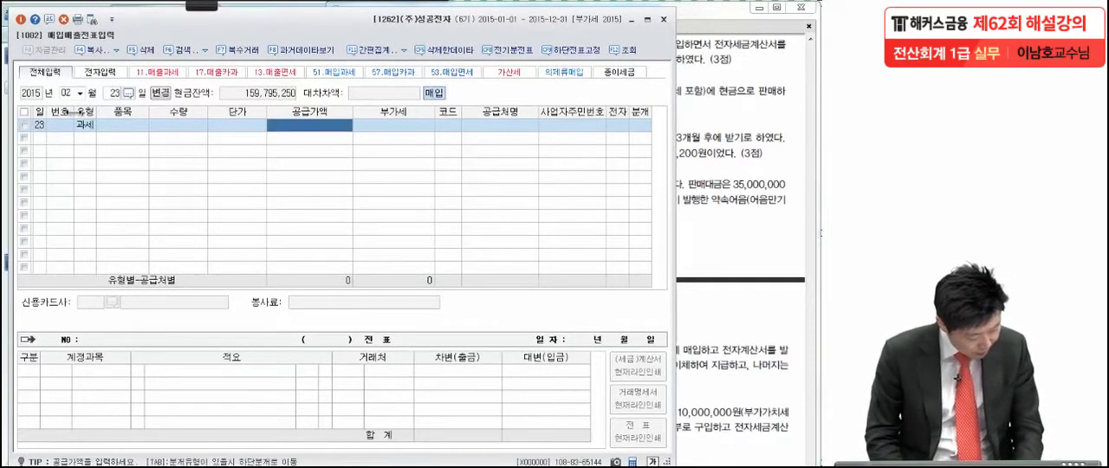
# Step: Enter a supply amount of 3,000,000 with its VAT and assign supplier (주)제상 to the February 23 purchase
pyautogui.write('3,000')
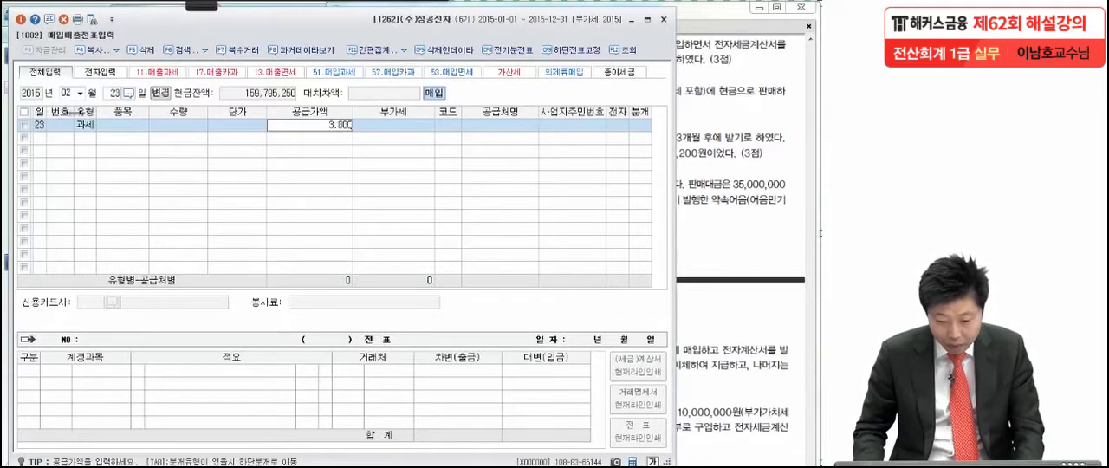
pyautogui.write(',0000')
pyautogui.press('Return')
pyautogui.press('Return')
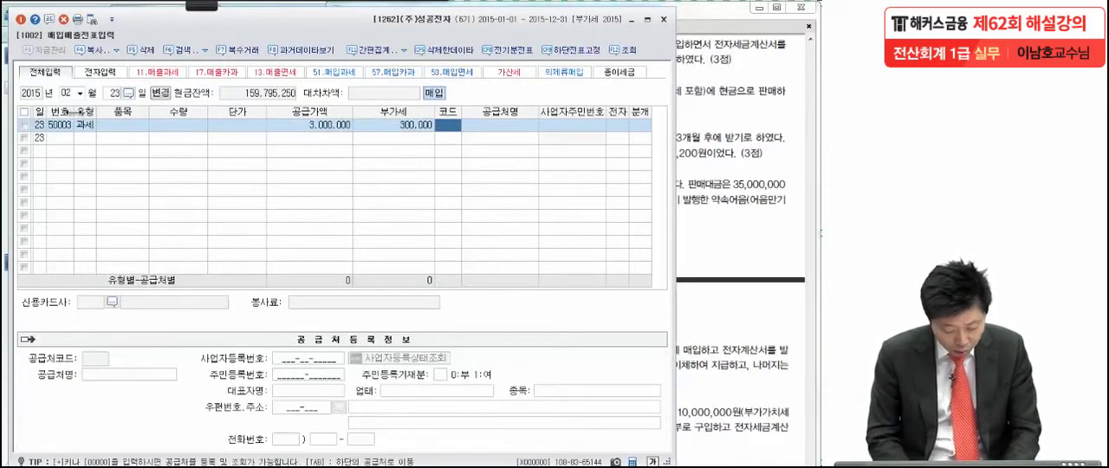
pyautogui.write('제상')
pyautogui.press('Return')
pyautogui.press('Return')
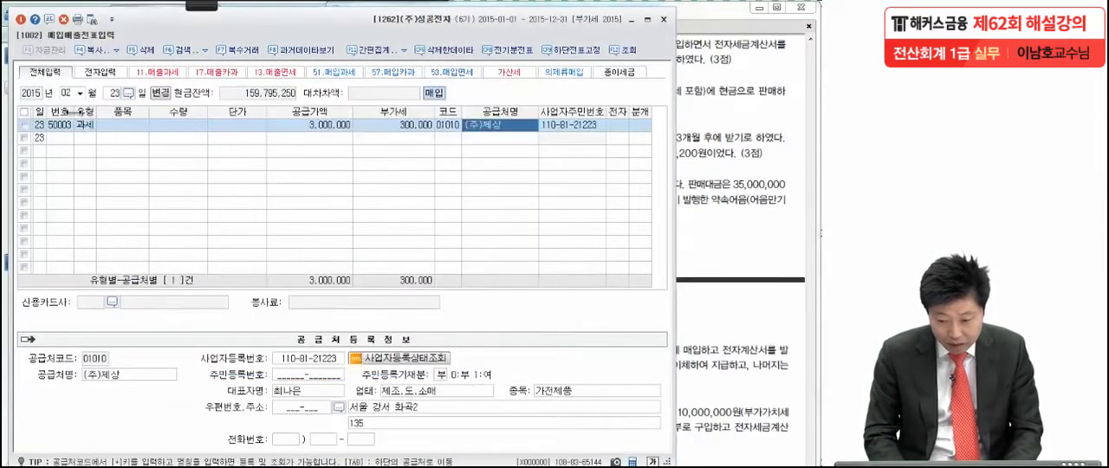
pyautogui.press('Return')
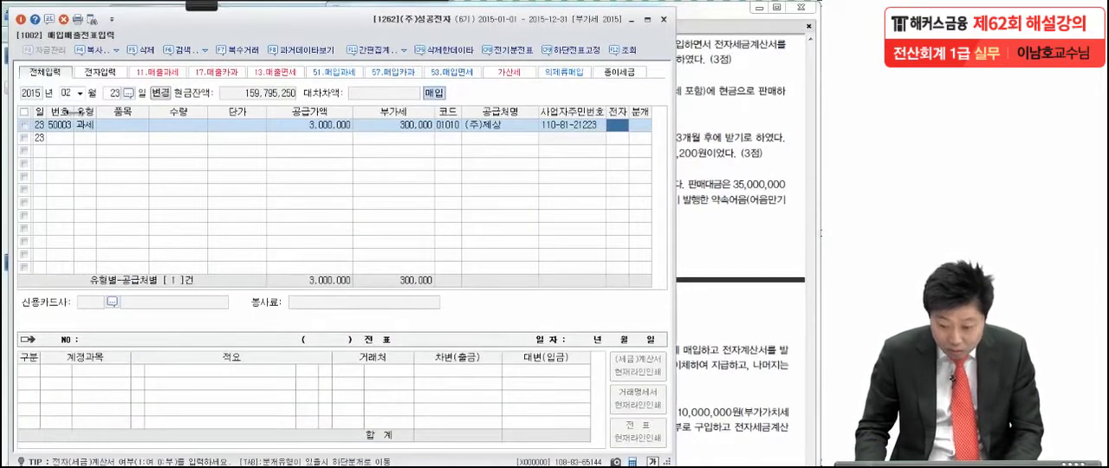
# Step: Mark the purchase as an electronic tax invoice, set its journal type to 혼합 and accept the default 원재료 debit line
pyautogui.write('1')
pyautogui.press('Return')
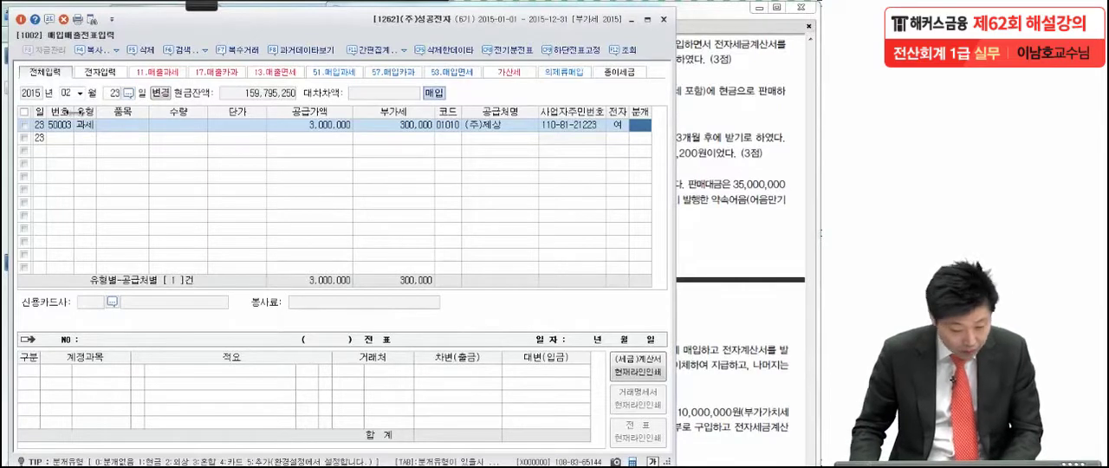
pyautogui.write('3')
pyautogui.press('Return')
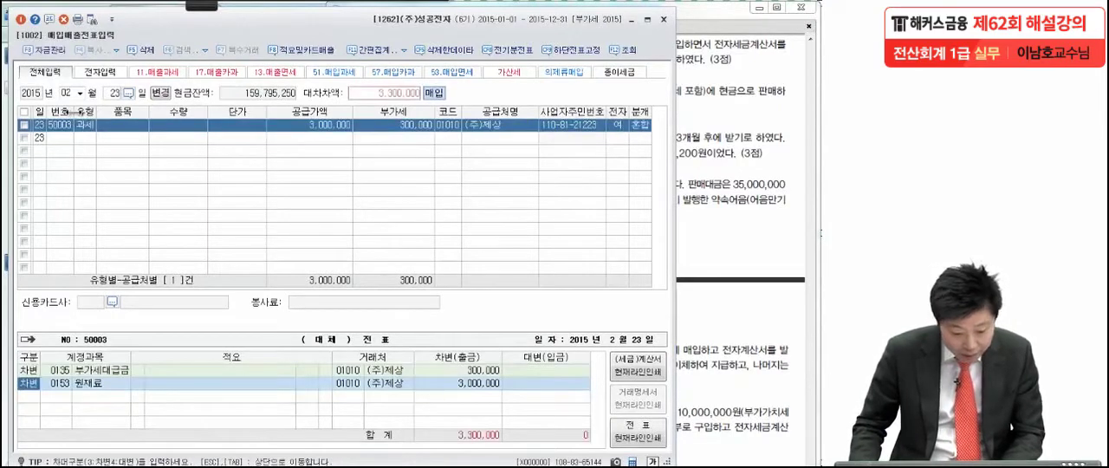
pyautogui.press('Return')
# Step: Add a credit line for account 0252 지급어음 with (주)제상 and an amount of 3,300,000
pyautogui.press('Return')
pyautogui.press('Return')
pyautogui.press('Return')
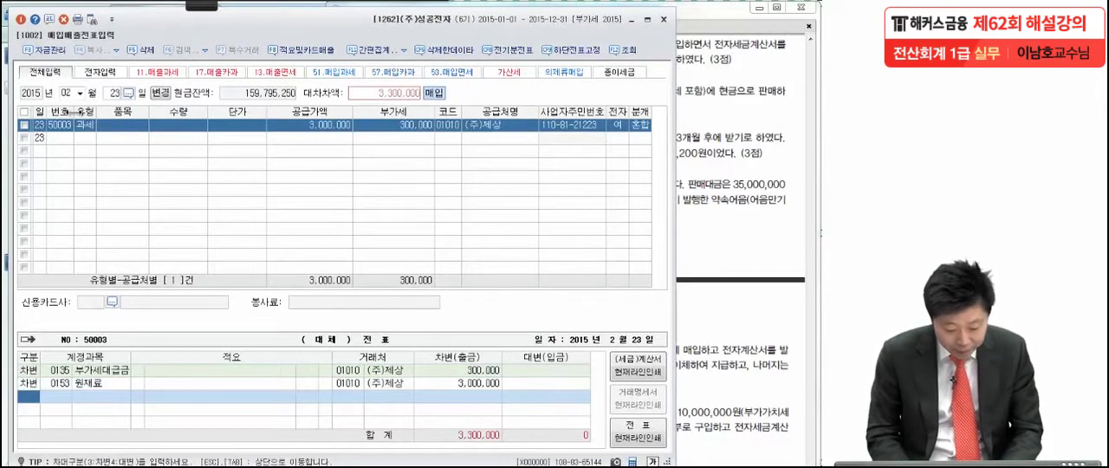
pyautogui.write('4')
pyautogui.press('Return')
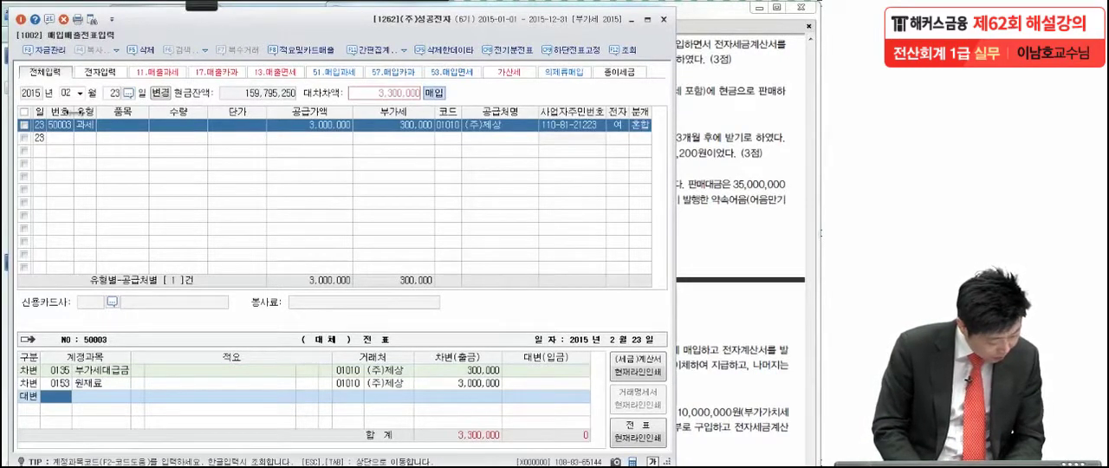
pyautogui.write('지급어')
pyautogui.press('Return')
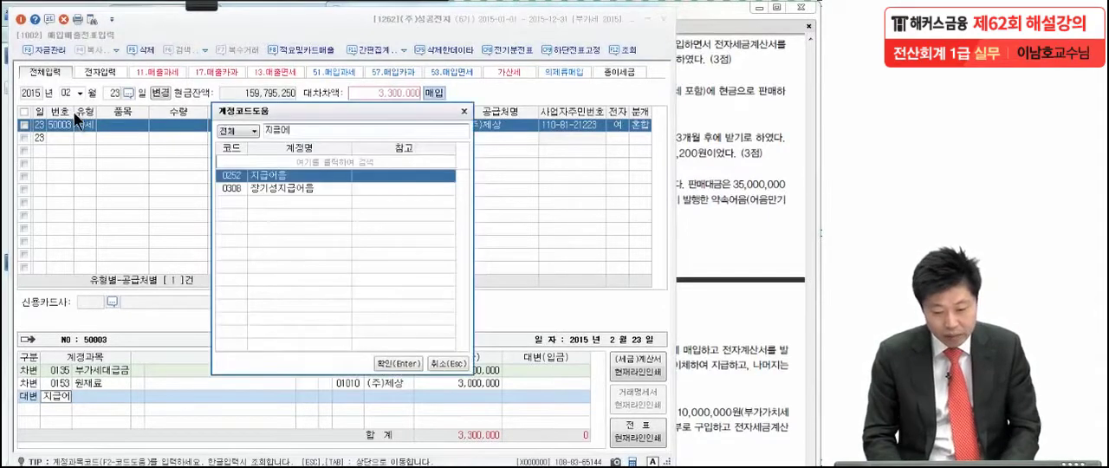
pyautogui.press('Return')
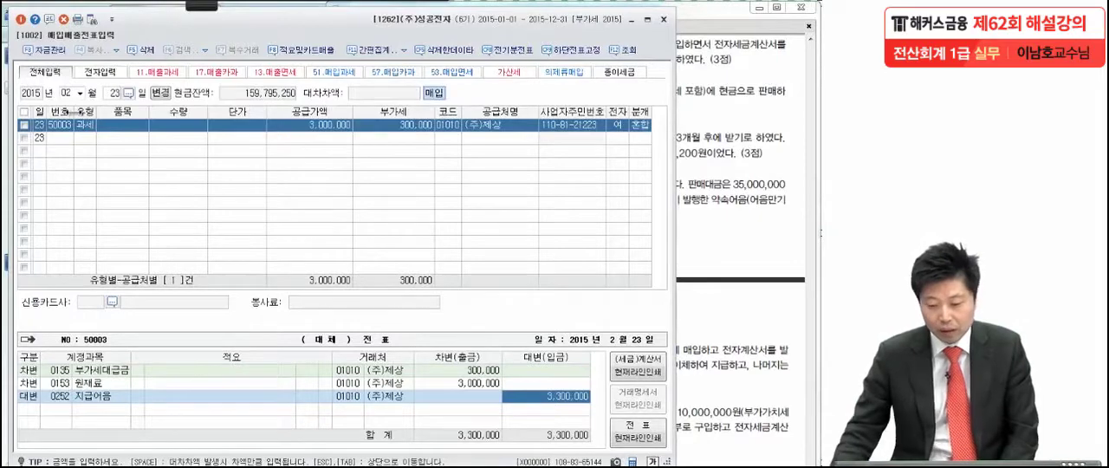
# Step: Switch to the exam PDF and review problem 3 item (2), underlining the 현금영수증 issuance
pyautogui.click(708, 123)
pyautogui.scroll(-1, 640, 357)
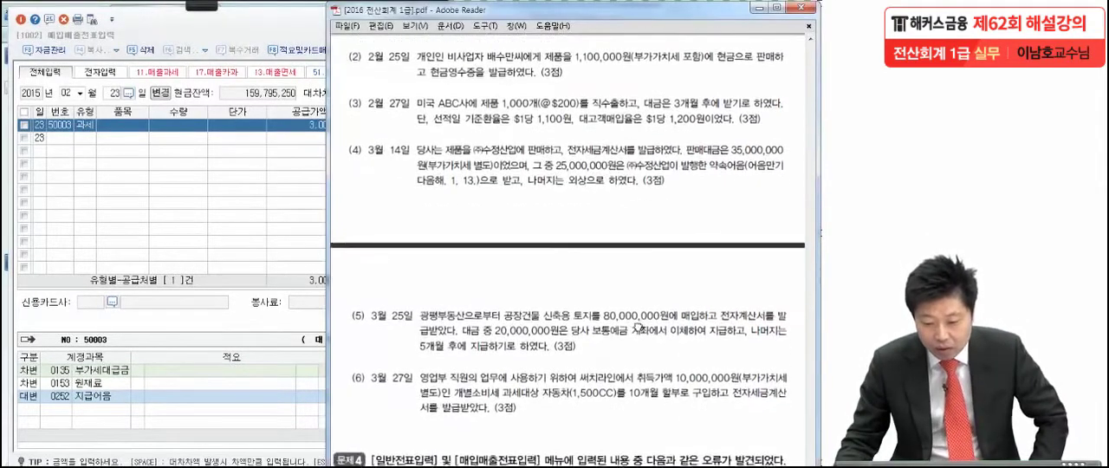
pyautogui.click(208, 13)
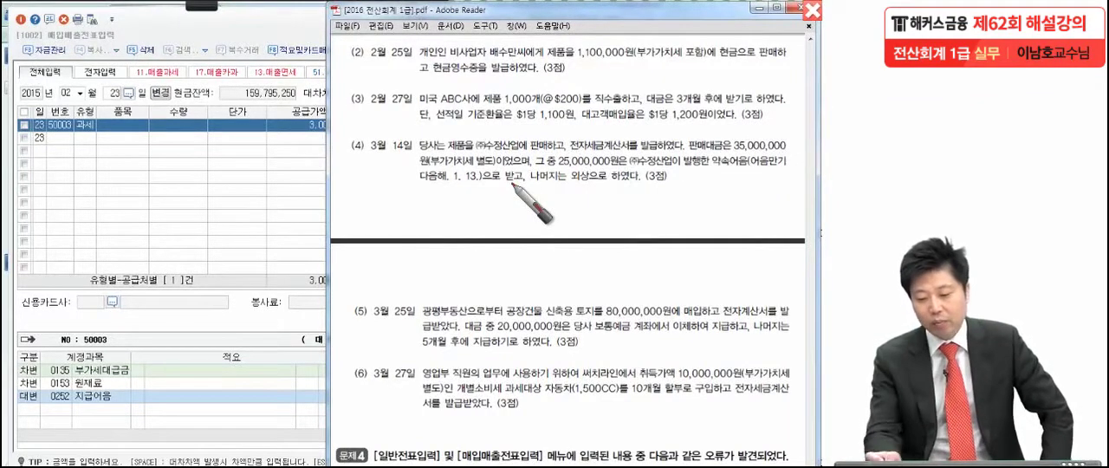
pyautogui.click(696, 65)
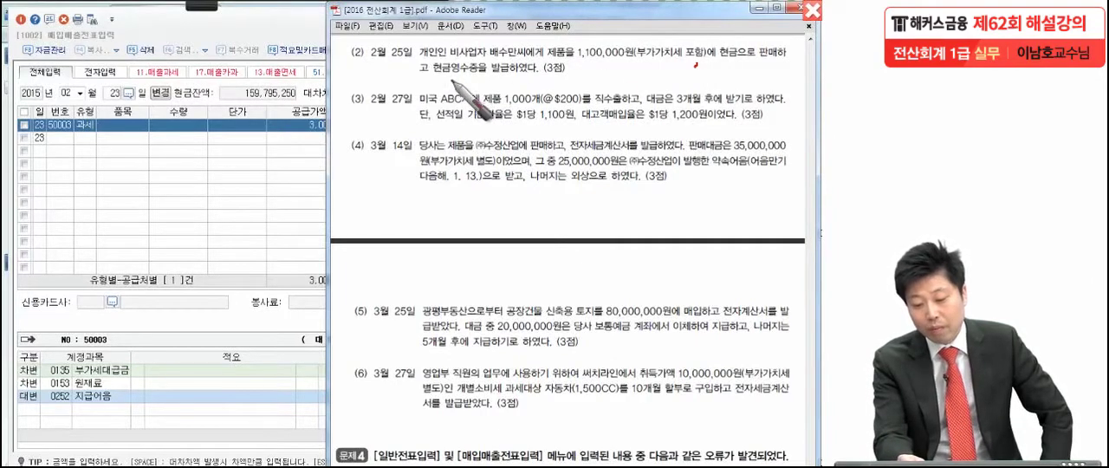
pyautogui.moveTo(419, 76); pyautogui.dragTo(511, 74)
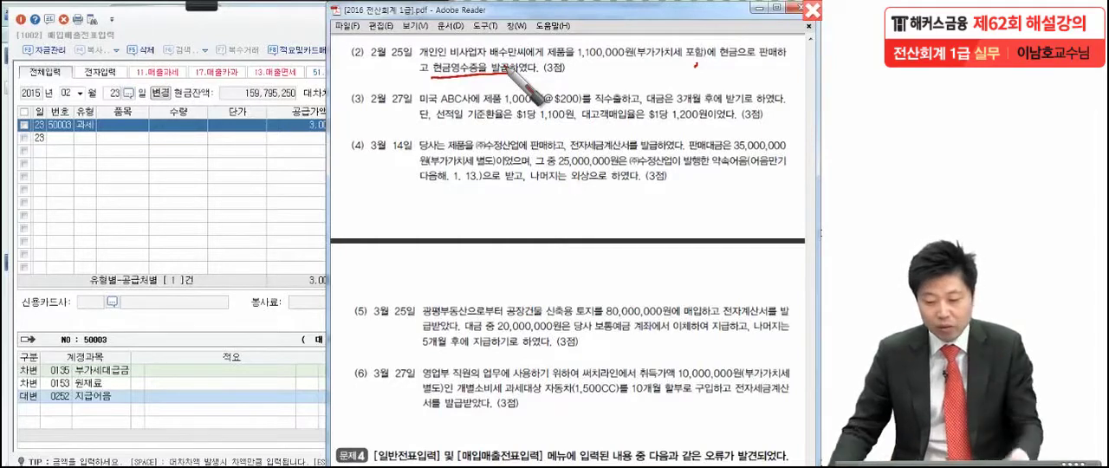
pyautogui.press('Escape')
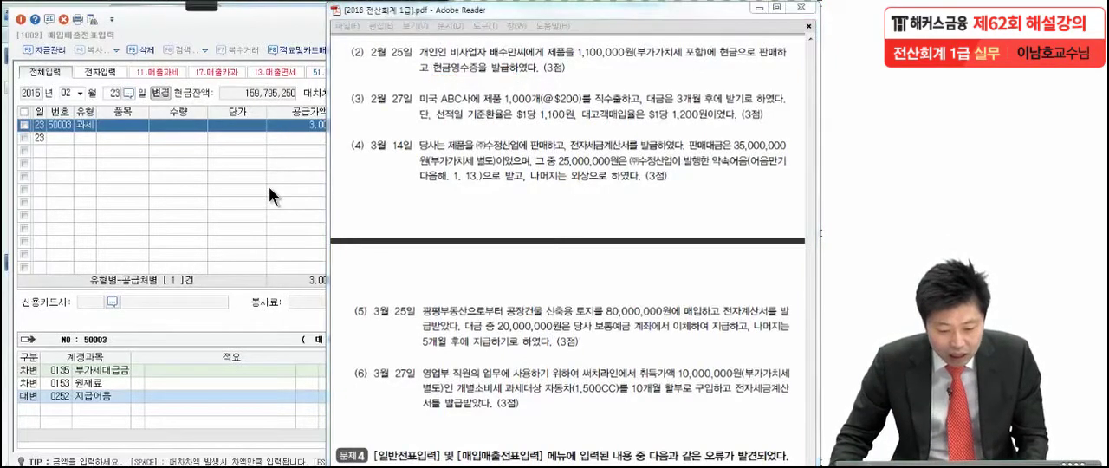
# Step: Return to KcLep, set the date to February 25 and start a 매출 voucher line with type 현과
pyautogui.click(115, 91)
pyautogui.write('25')
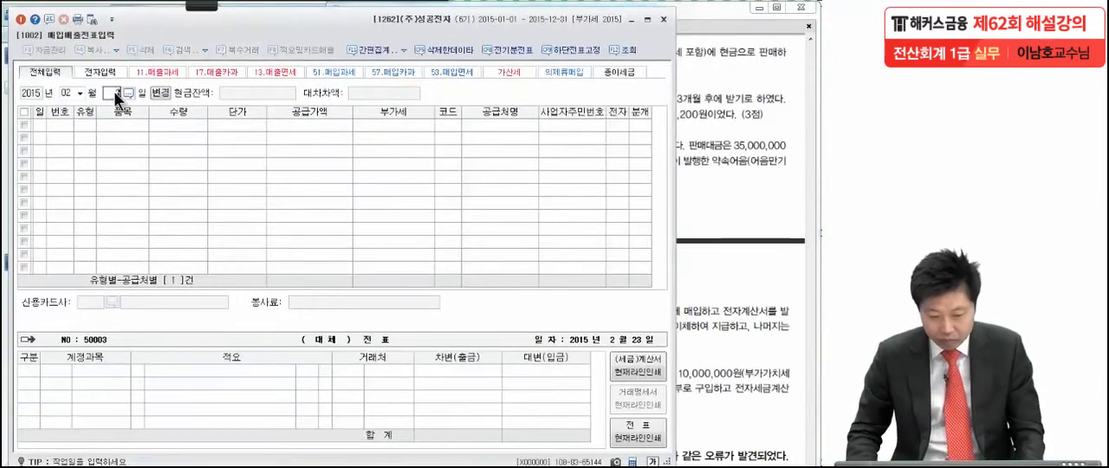
pyautogui.press('Return')
pyautogui.write('61')
pyautogui.press('Return')
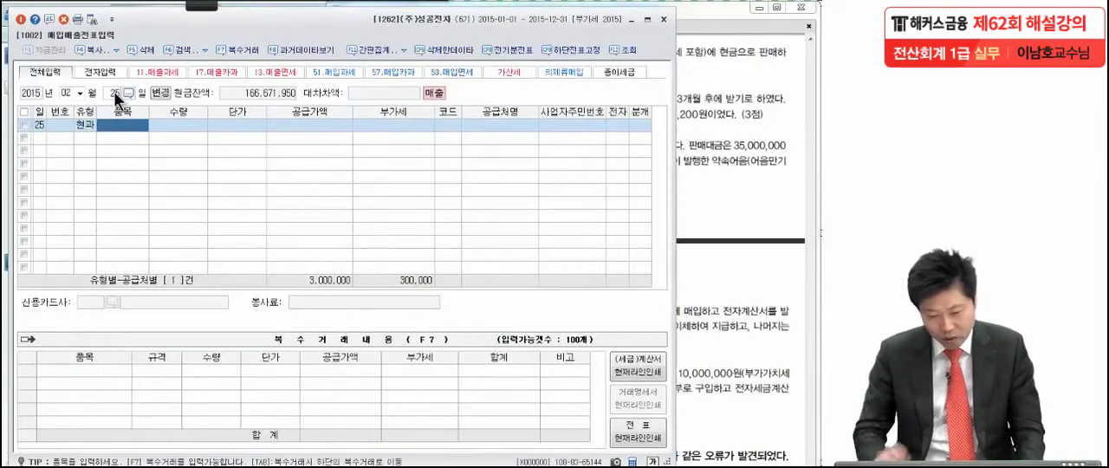
# Step: Enter the VAT-inclusive supply amount of 1,100,000 and assign the individual customer named in item (2)
pyautogui.click(323, 127)
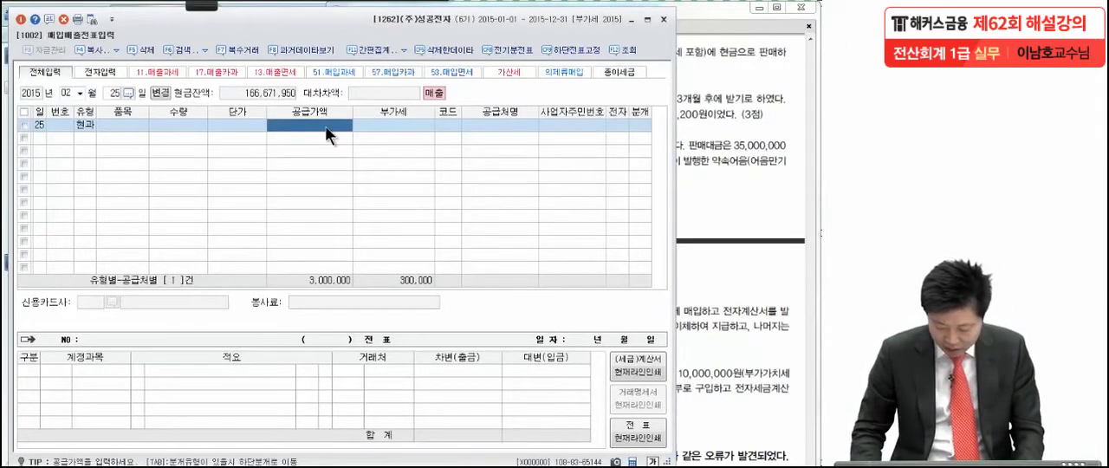
pyautogui.write('1,100,000')
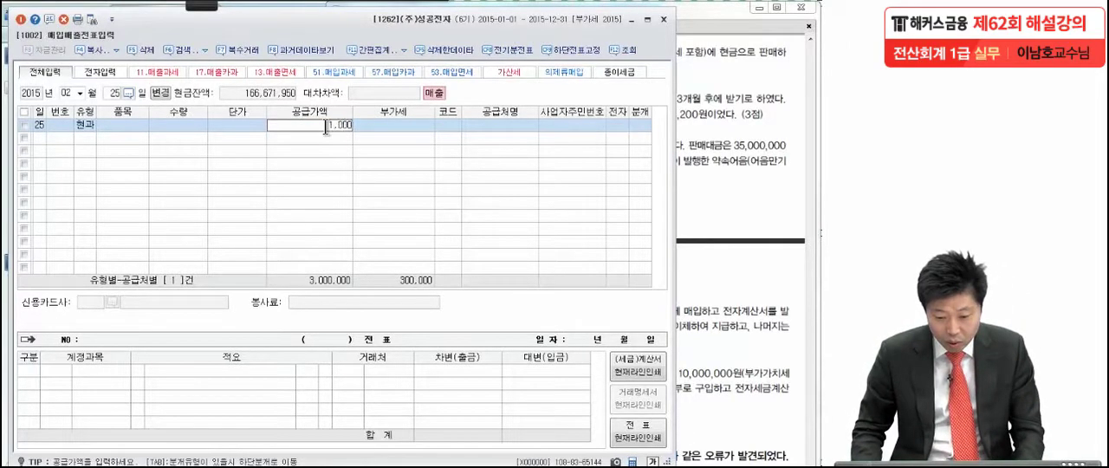
pyautogui.press('Return')
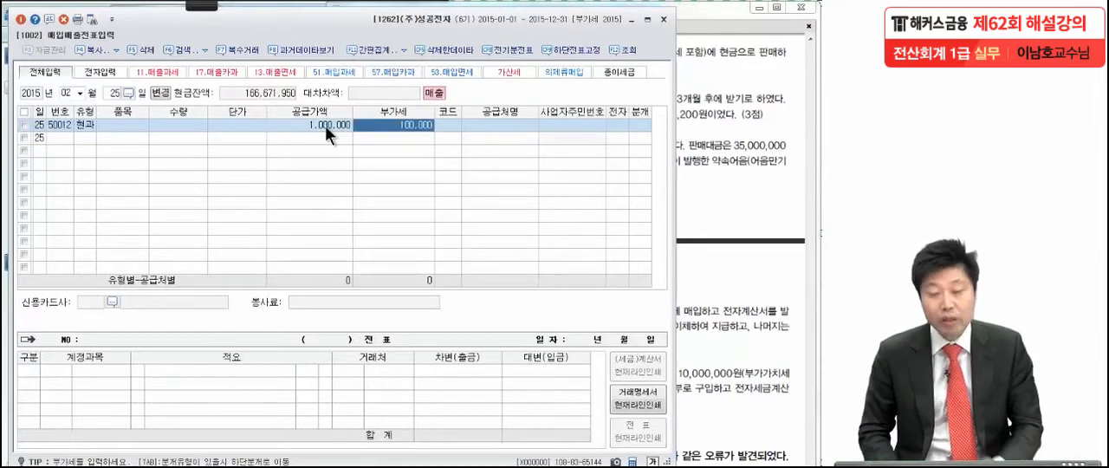
pyautogui.press('Return')
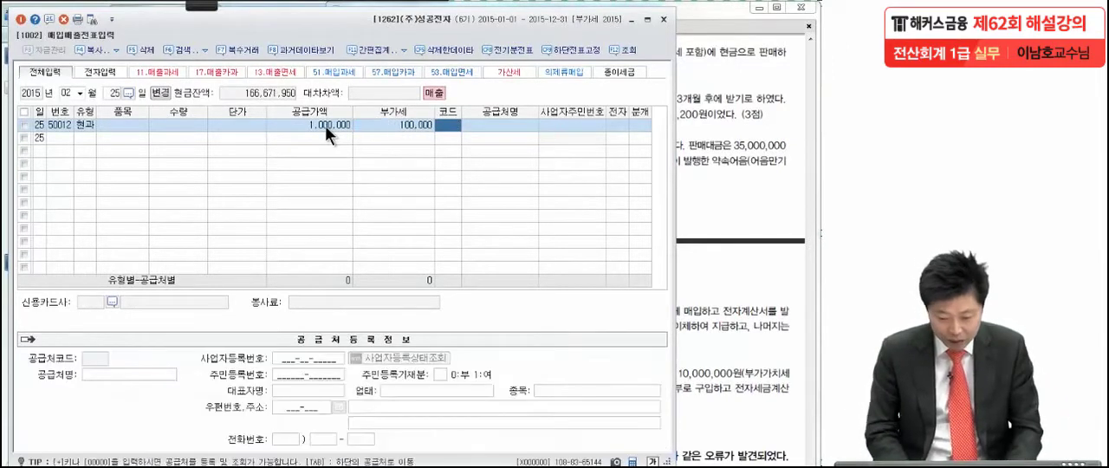
pyautogui.press('Return')
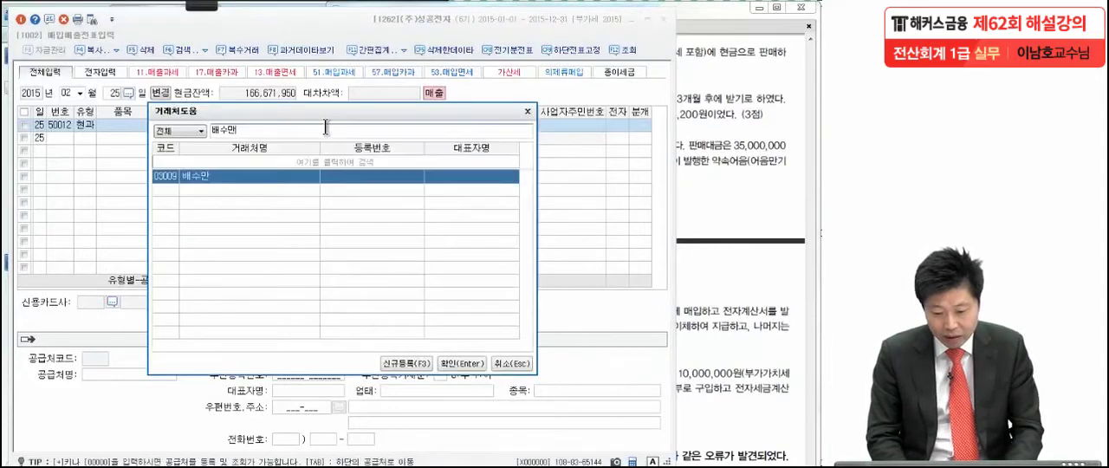
pyautogui.press('Return')
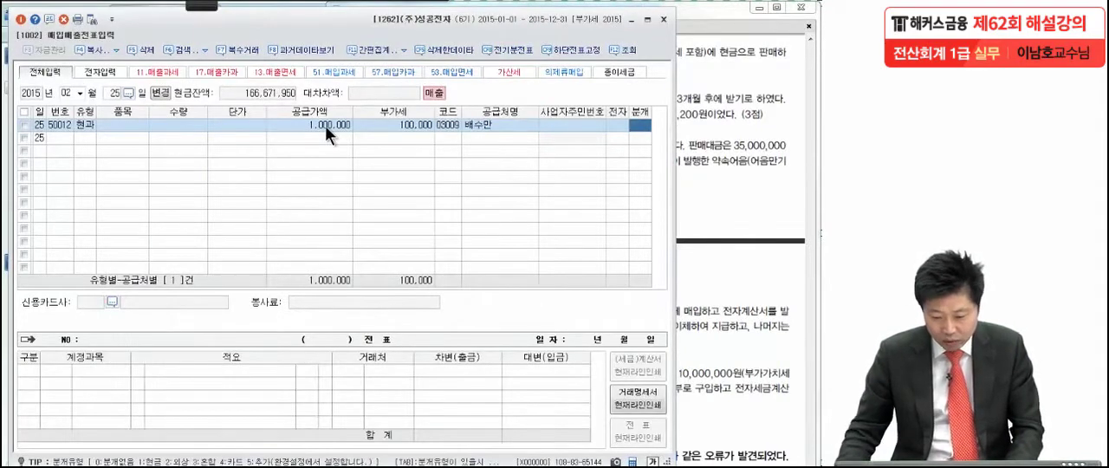
# Step: Set the sale's journal type to 혼합 and add a debit line for account 0101 현금 with an amount of 1,100,000
pyautogui.write('3')
pyautogui.press('Return')
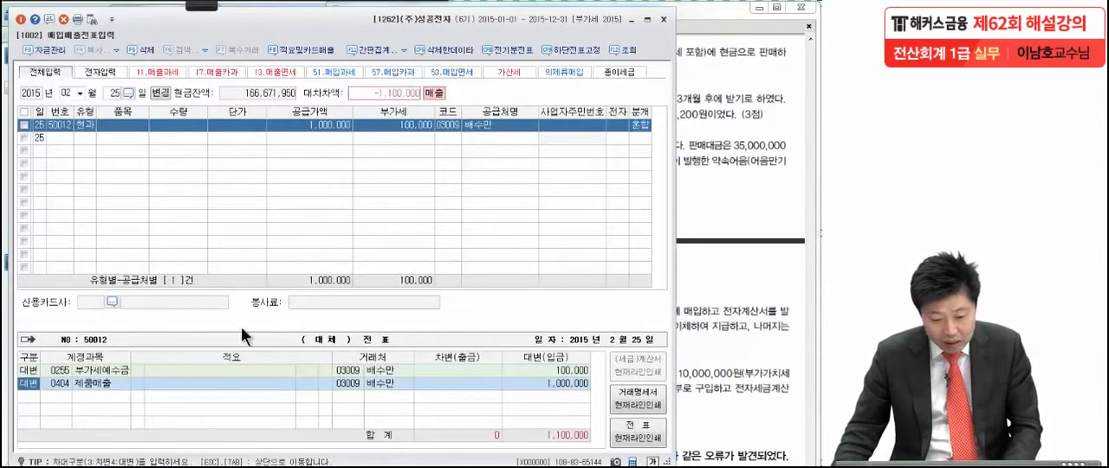
pyautogui.click(538, 380)
pyautogui.press('Return')
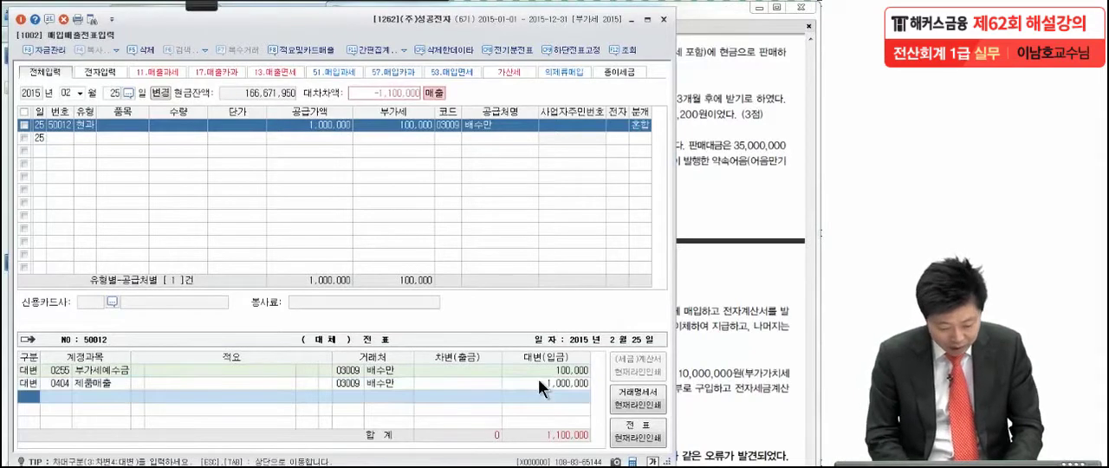
pyautogui.write('3')
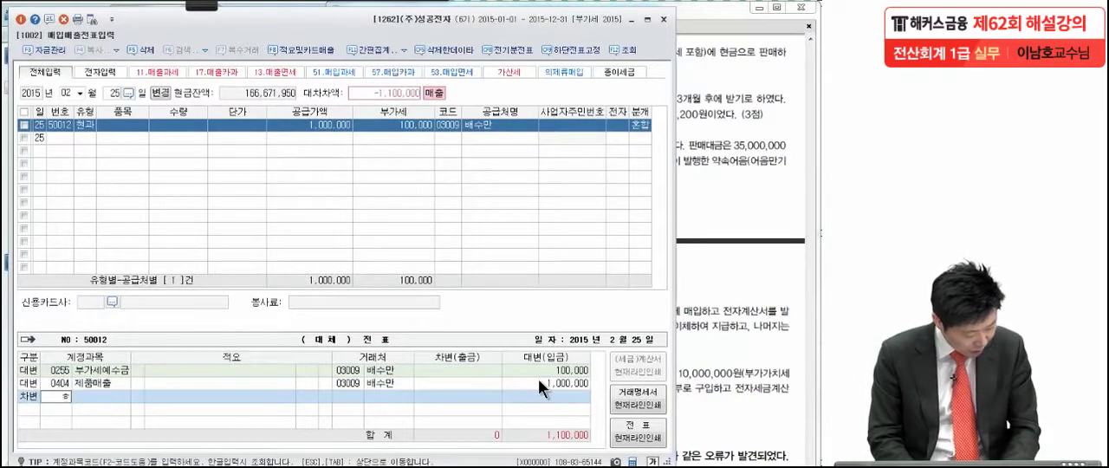
pyautogui.write('현금')
pyautogui.press('Return')
pyautogui.press('Return')
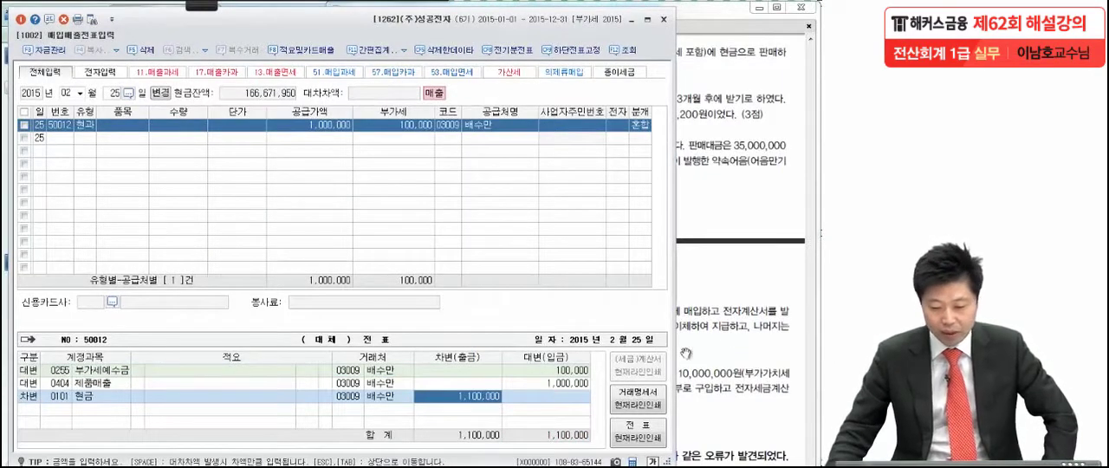
# Step: Switch to the exam PDF, bring up problem 3 item (3), and mark the 1,100원 rate and the word 직수출 with the pen
pyautogui.click(727, 337)
pyautogui.scroll(-1, 661, 405)
pyautogui.moveTo(662, 405); pyautogui.dragTo(663, 387)
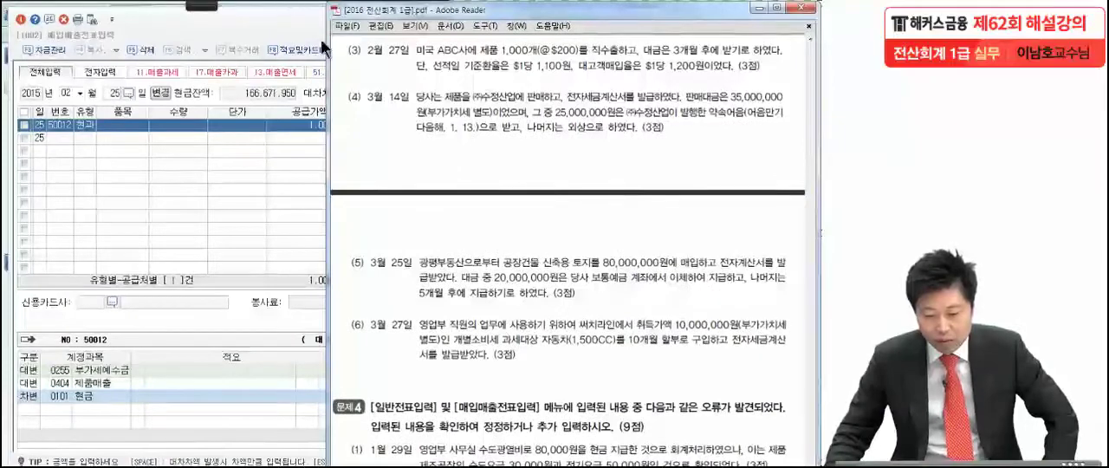
pyautogui.click(216, 4)
pyautogui.click(30, 20)
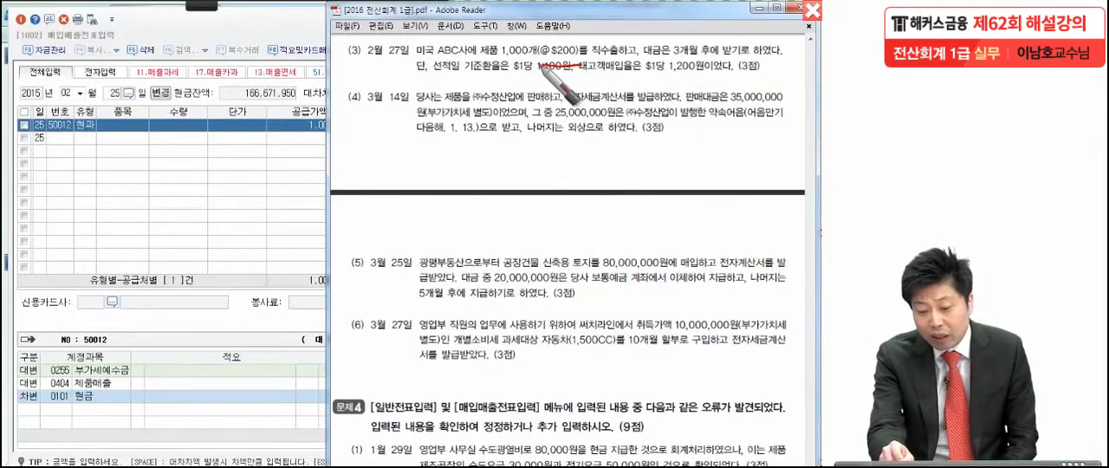
pyautogui.moveTo(537, 64); pyautogui.dragTo(579, 64)
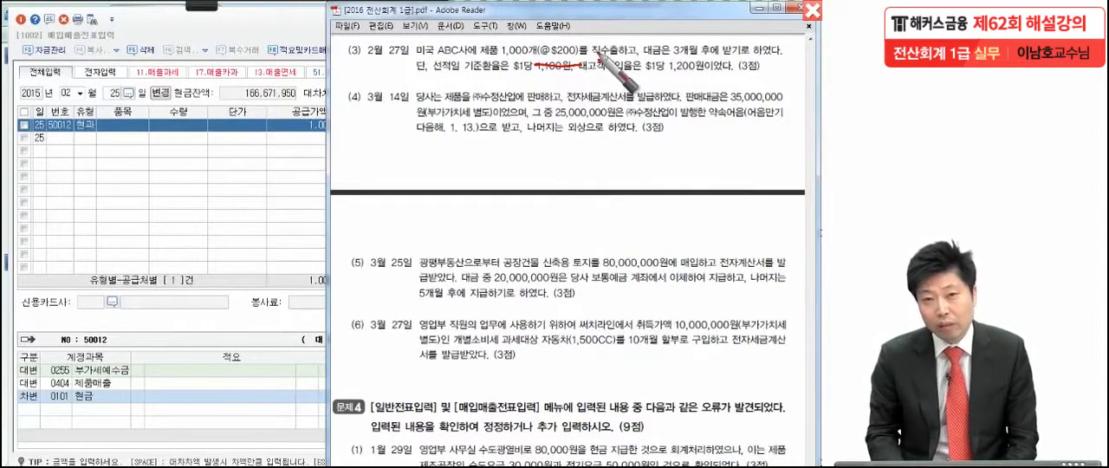
pyautogui.moveTo(596, 54)
pyautogui.mouseDown()
pyautogui.moveTo(617, 54)
pyautogui.moveTo(600, 68)
pyautogui.mouseUp()
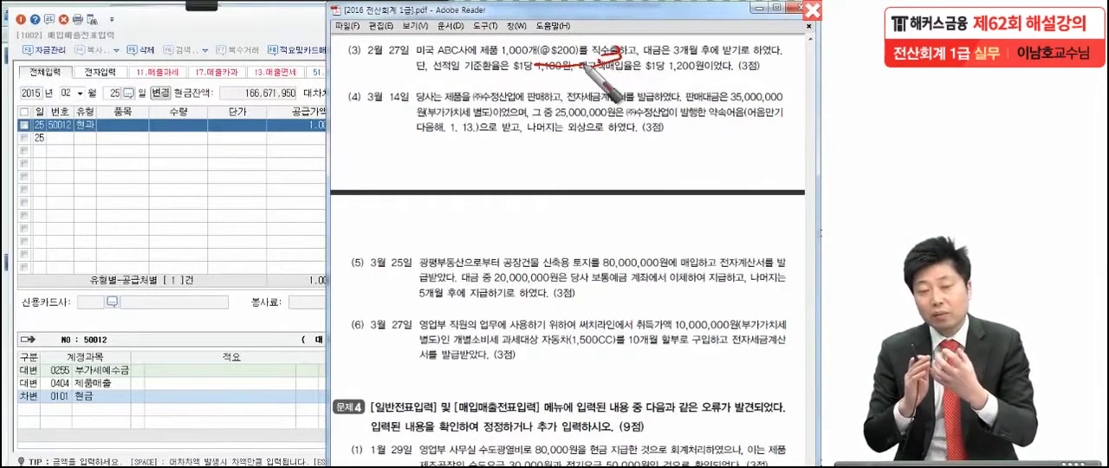
# Step: Handwrite the type code 16 over the date of item (3) and circle it
pyautogui.moveTo(367, 49); pyautogui.dragTo(353, 82)
pyautogui.moveTo(384, 49); pyautogui.dragTo(371, 79)
pyautogui.moveTo(383, 97)
pyautogui.mouseDown()
pyautogui.moveTo(349, 88)
pyautogui.moveTo(376, 130)
pyautogui.mouseUp()
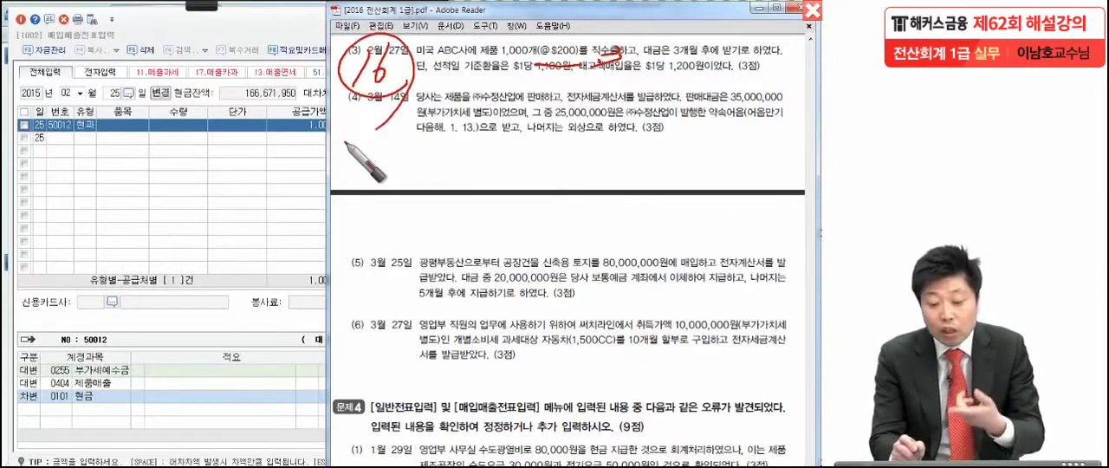
pyautogui.moveTo(390, 77); pyautogui.dragTo(394, 87)
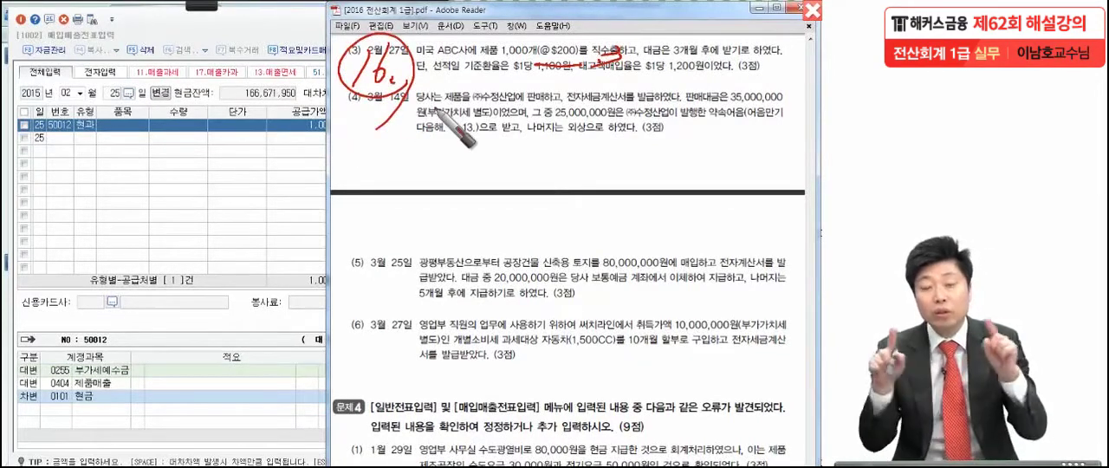
# Step: Underline item (3)'s 3개월 후 collection term and 선적일 기준환율, and circle 1,000개, $200 and 1,100원
pyautogui.moveTo(663, 63); pyautogui.dragTo(721, 61)
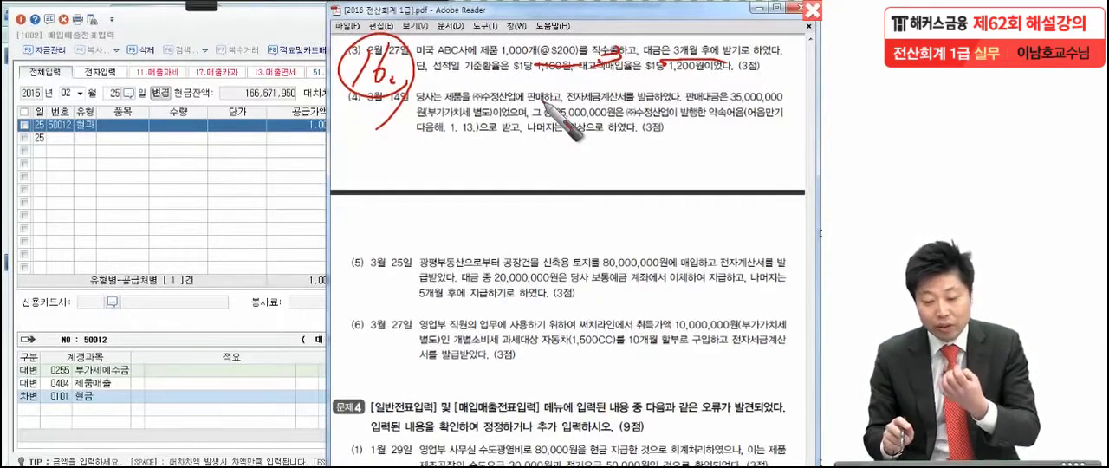
pyautogui.moveTo(426, 79); pyautogui.dragTo(585, 78)
pyautogui.moveTo(524, 83); pyautogui.dragTo(559, 83)
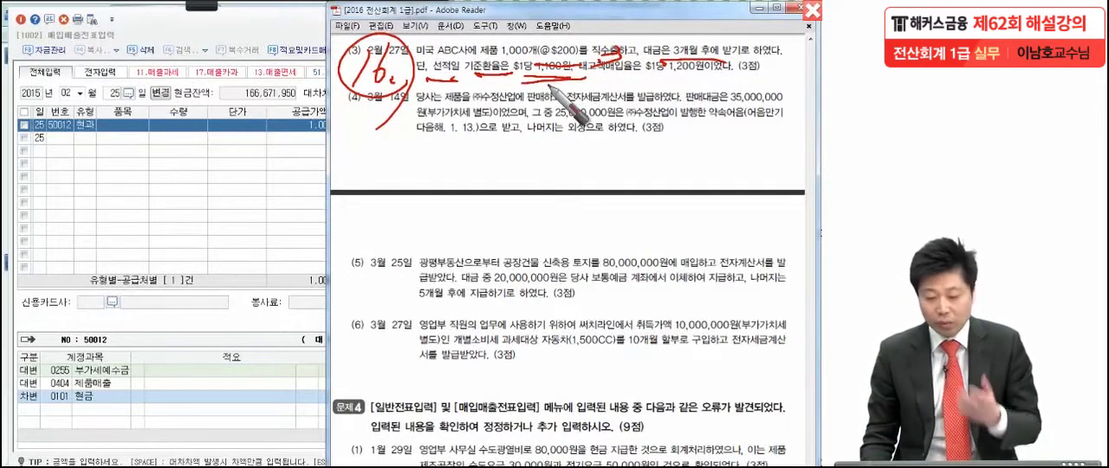
pyautogui.moveTo(536, 24); pyautogui.dragTo(525, 20)
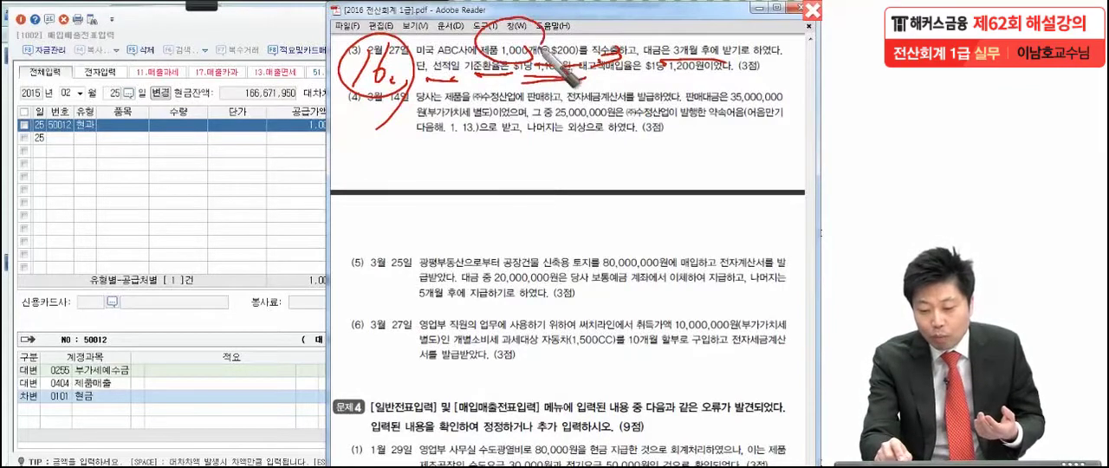
pyautogui.moveTo(582, 66)
pyautogui.mouseDown()
pyautogui.moveTo(590, 43)
pyautogui.moveTo(565, 110)
pyautogui.mouseUp()
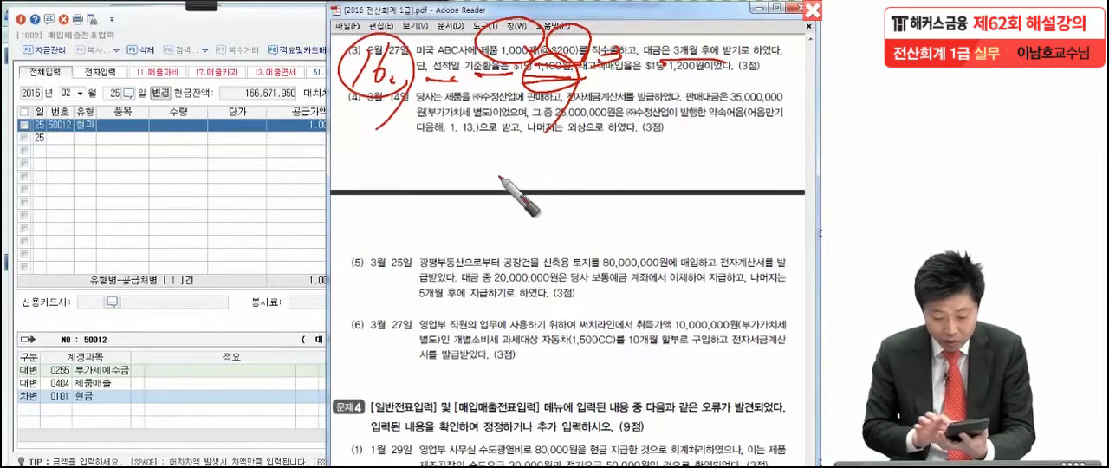
# Step: Handwrite the supply amount 220,000,000 below item (4) with a double underline, and cross out item (3)'s 대고객매입율 of 1,200원
pyautogui.moveTo(520, 147)
pyautogui.mouseDown()
pyautogui.moveTo(542, 166)
pyautogui.moveTo(562, 155)
pyautogui.moveTo(589, 165)
pyautogui.moveTo(737, 156)
pyautogui.mouseUp()
pyautogui.moveTo(501, 183); pyautogui.dragTo(761, 189)
pyautogui.moveTo(515, 201); pyautogui.dragTo(763, 223)
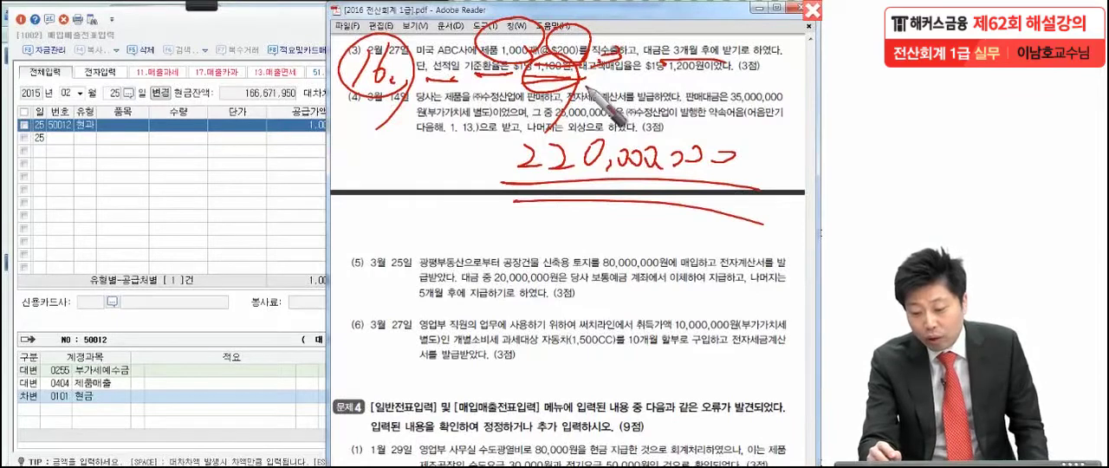
pyautogui.moveTo(583, 79); pyautogui.dragTo(639, 78)
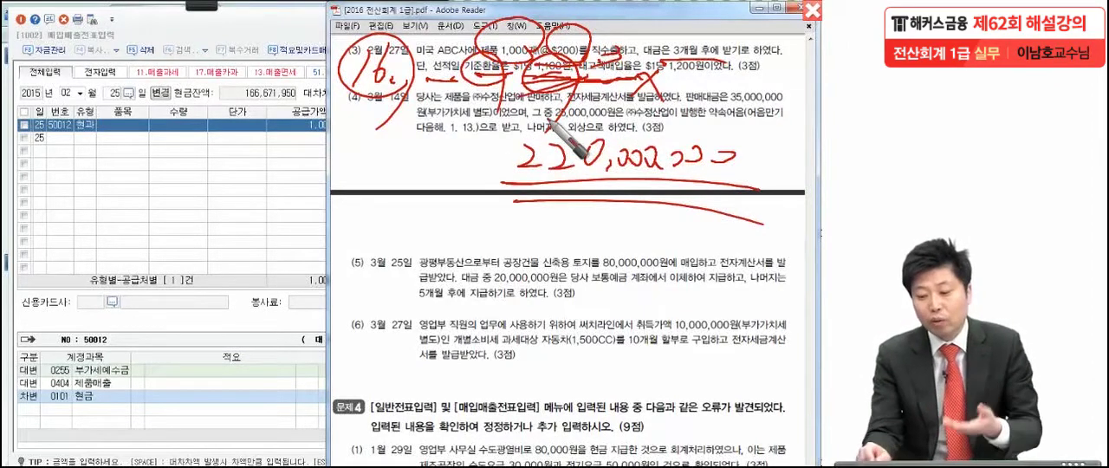
pyautogui.moveTo(667, 49); pyautogui.dragTo(739, 129)
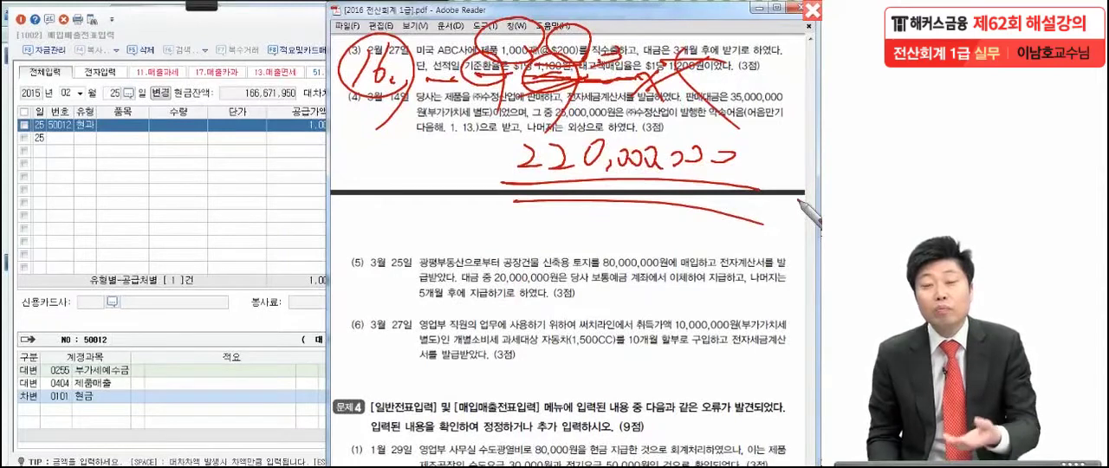
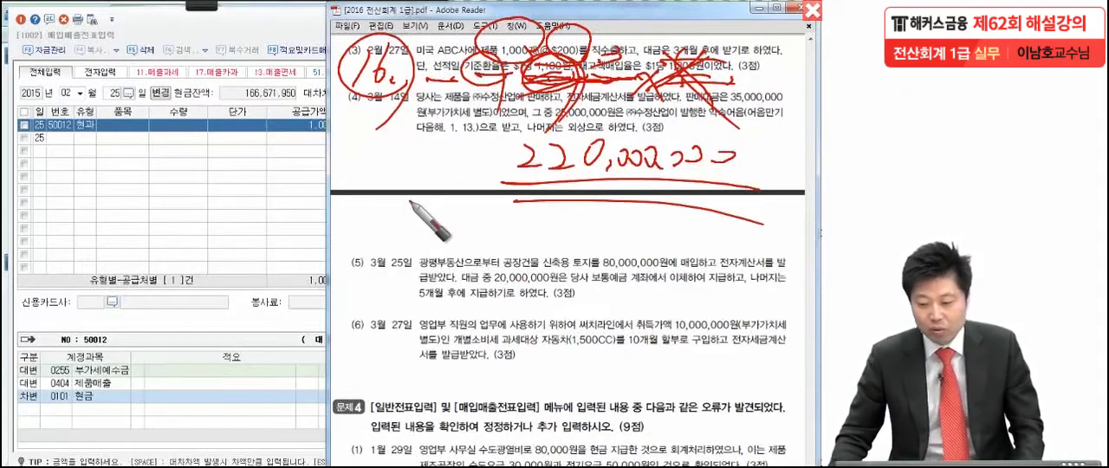
# Step: Clear the pen marks, switch back to the KcLep voucher entry, and start a February 27 line with type 16 (수출)
pyautogui.press('Escape')
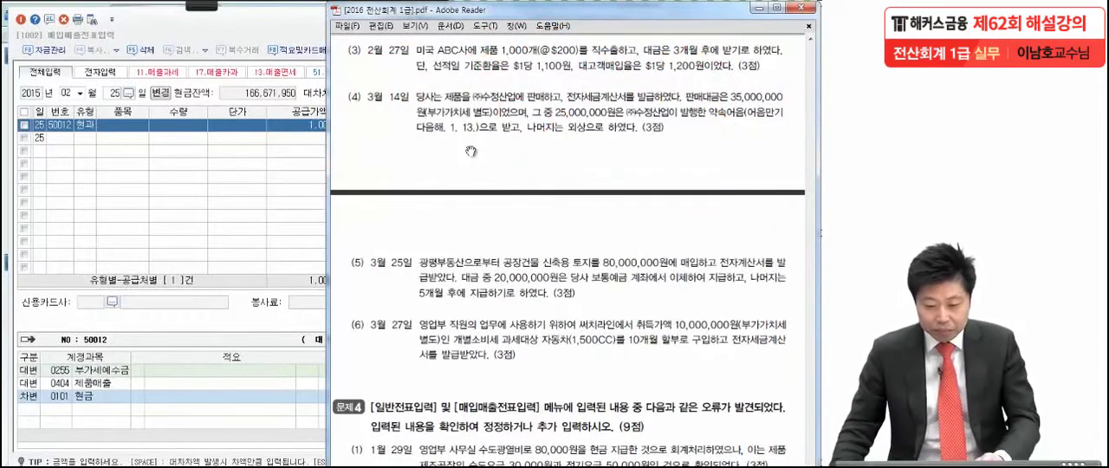
pyautogui.click(110, 96)
pyautogui.write('27')
pyautogui.press('Return')
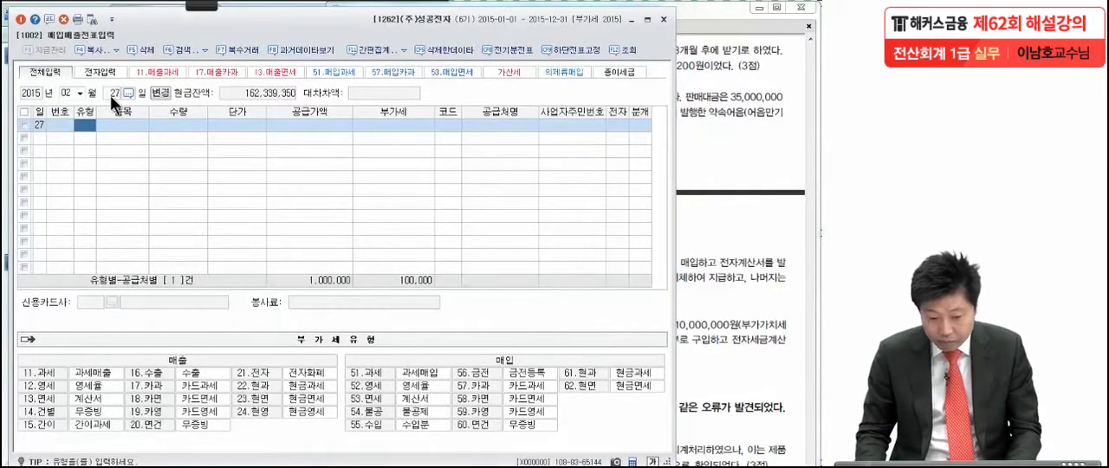
pyautogui.write('16')
pyautogui.press('Return')
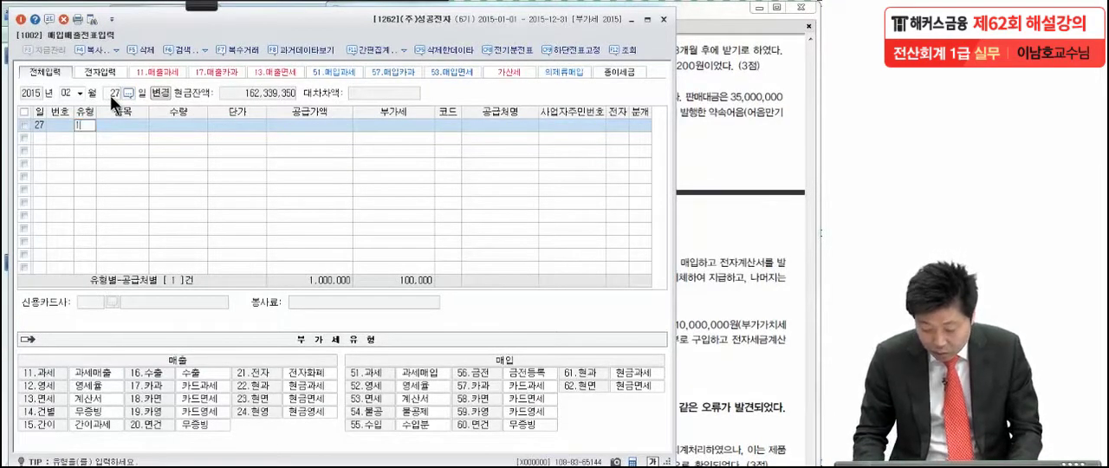
pyautogui.press('Return')
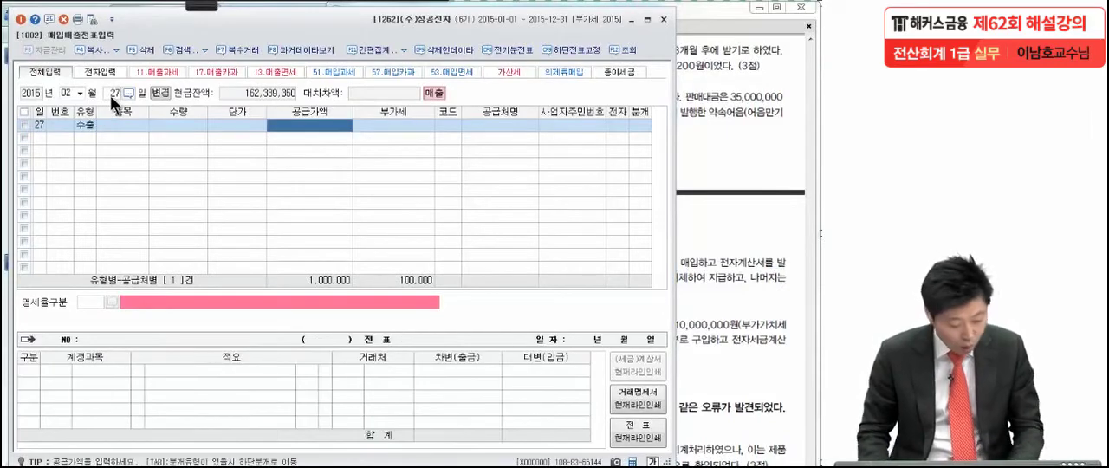
# Step: Enter a supply amount of 220,000,000 and set ABC as the customer on the export voucher
pyautogui.write('22')
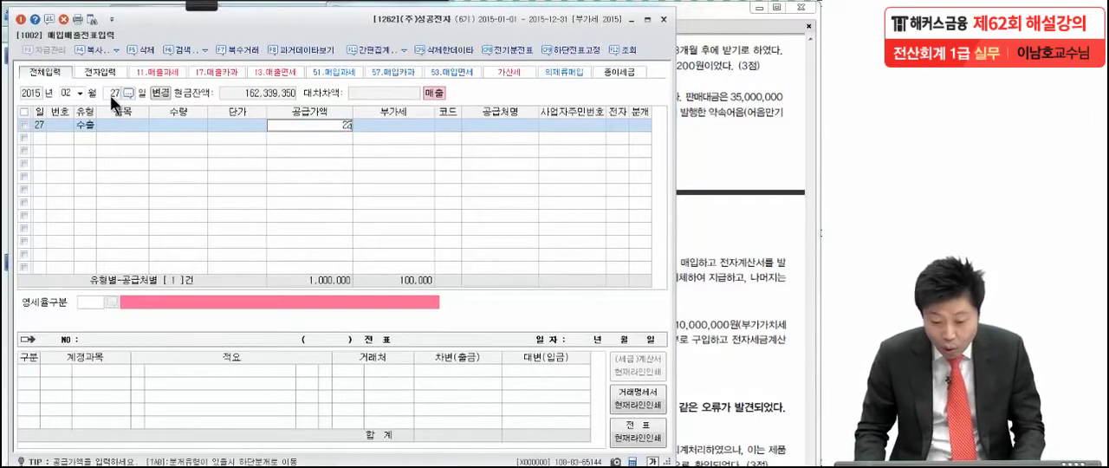
pyautogui.write('0,000,000')
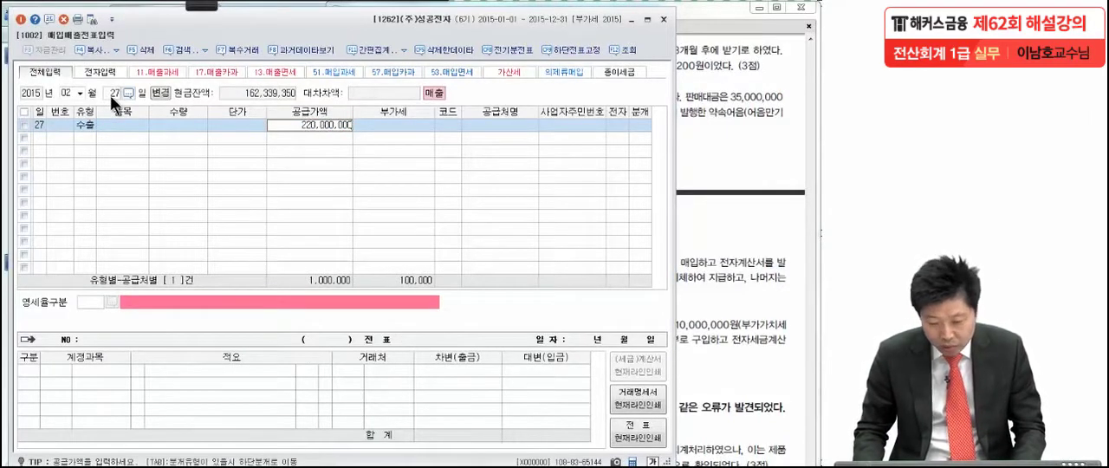
pyautogui.press('Return')
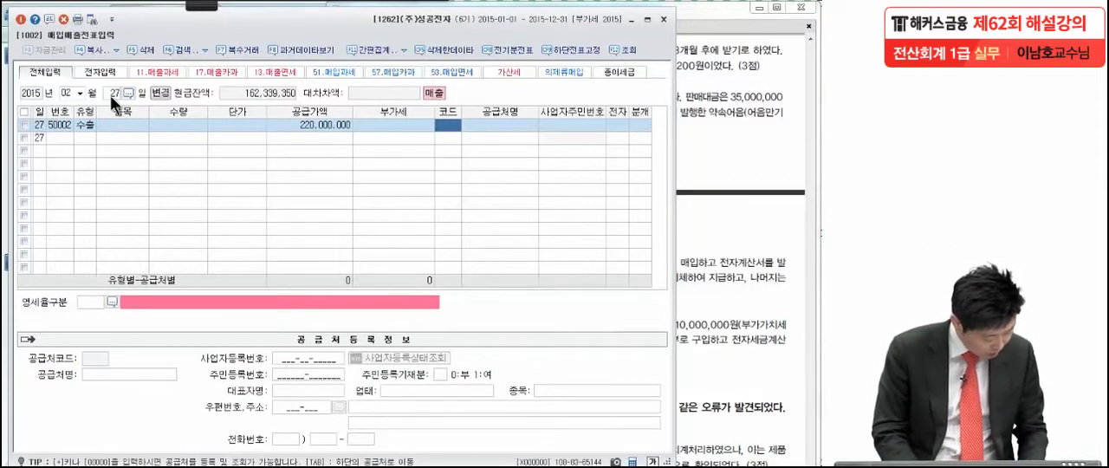
pyautogui.press('Hangul')
pyautogui.write('a')
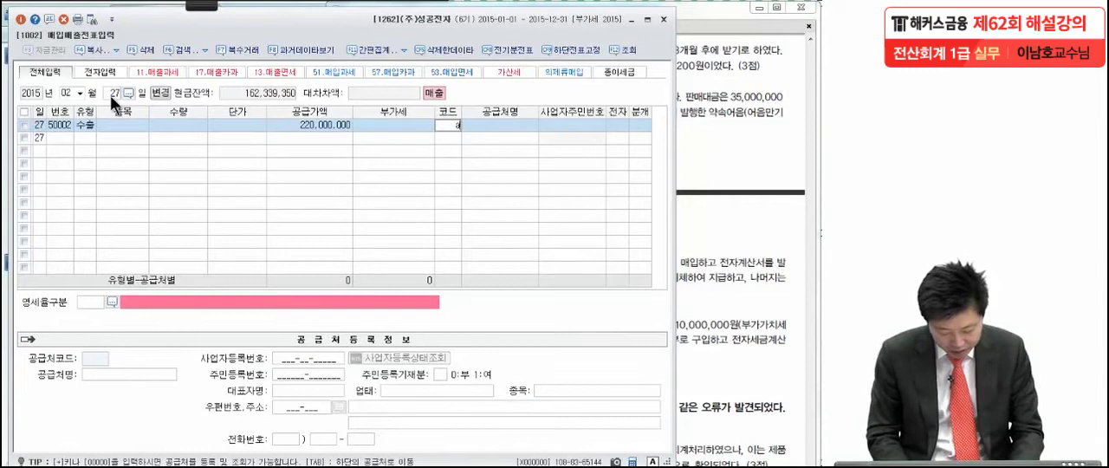
pyautogui.write('bc')
pyautogui.press('Return')
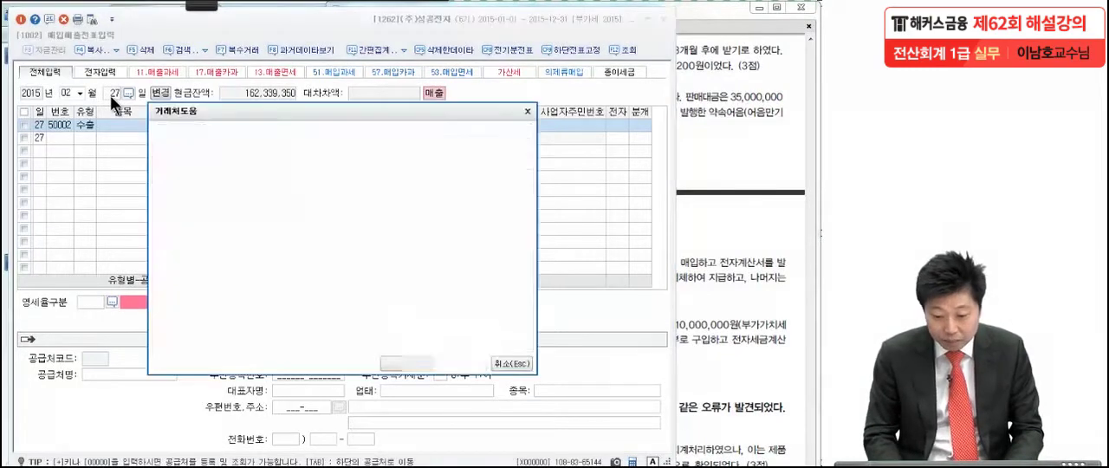
pyautogui.press('Return')
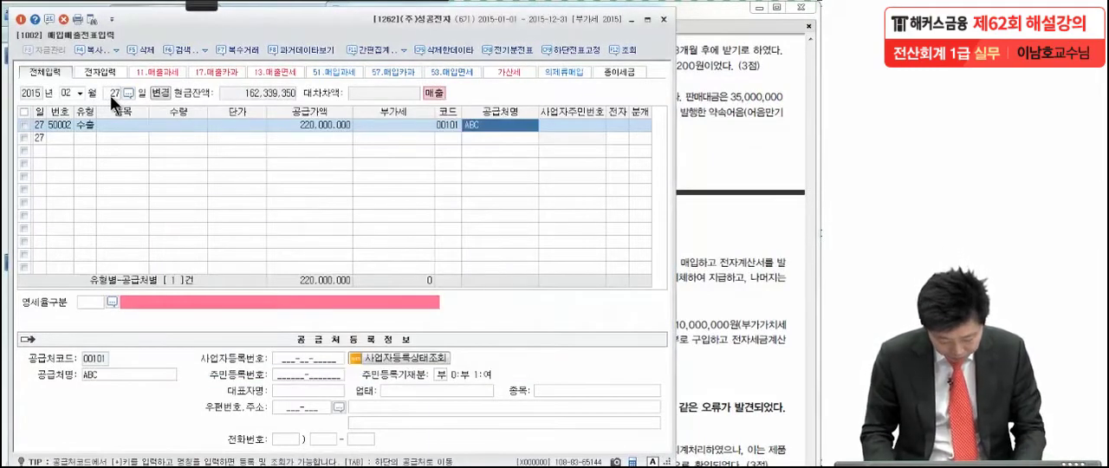
pyautogui.press('Hangul')
pyautogui.press('Return')
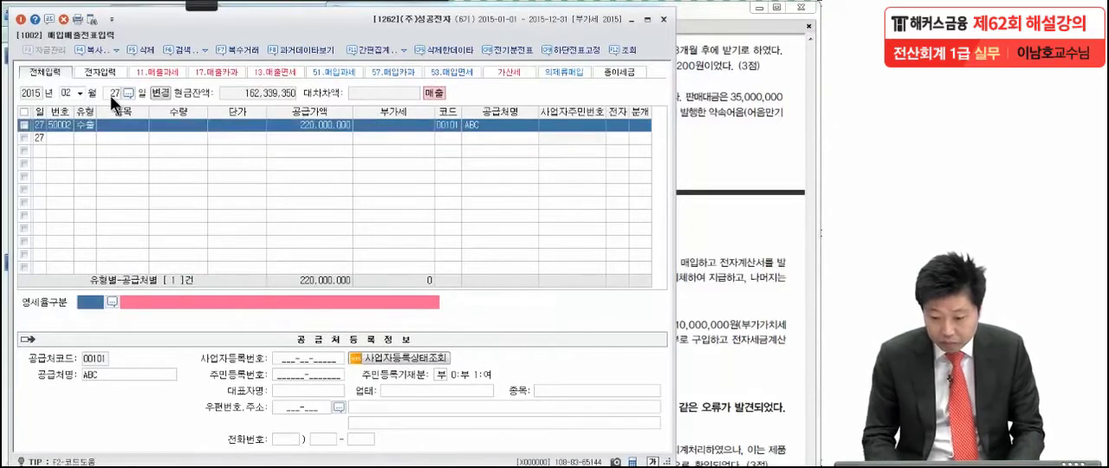
# Step: Set the zero-rate class to 1 직접수출(대행수출 포함) and the journal type to 3 (혼합)
pyautogui.click(112, 301)
pyautogui.press('Return')
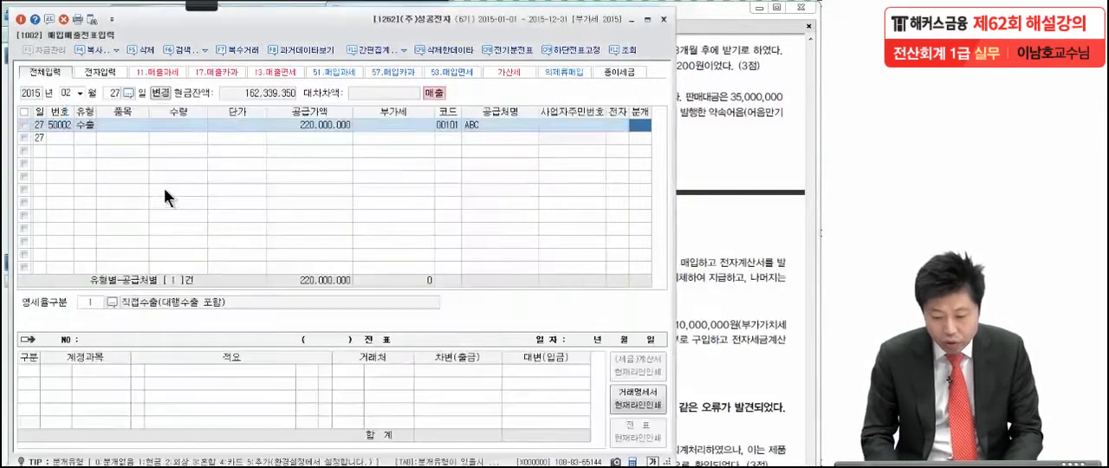
pyautogui.press('3')
pyautogui.press('Return')
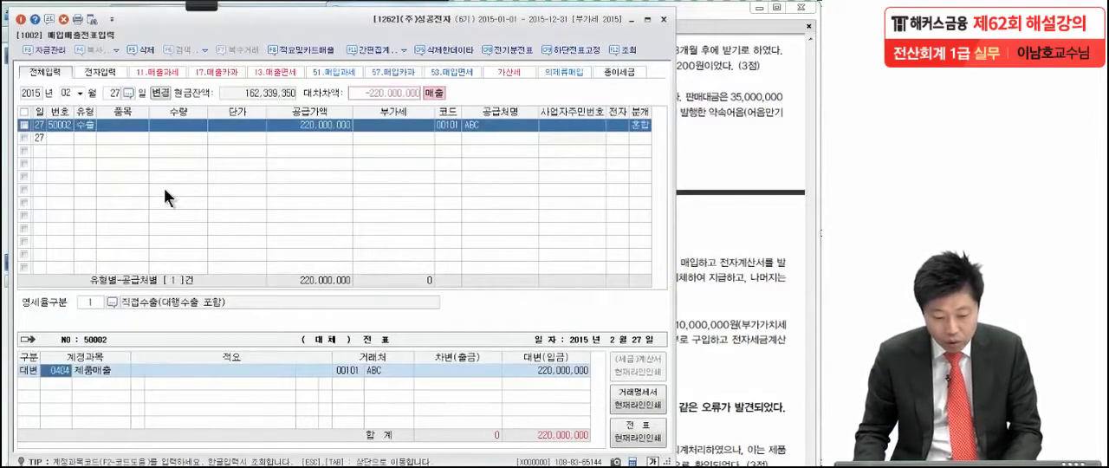
# Step: Add a debit line for 외상매출금 of 220,000,000 with ABC to the export voucher's journal entry
pyautogui.press('Return')
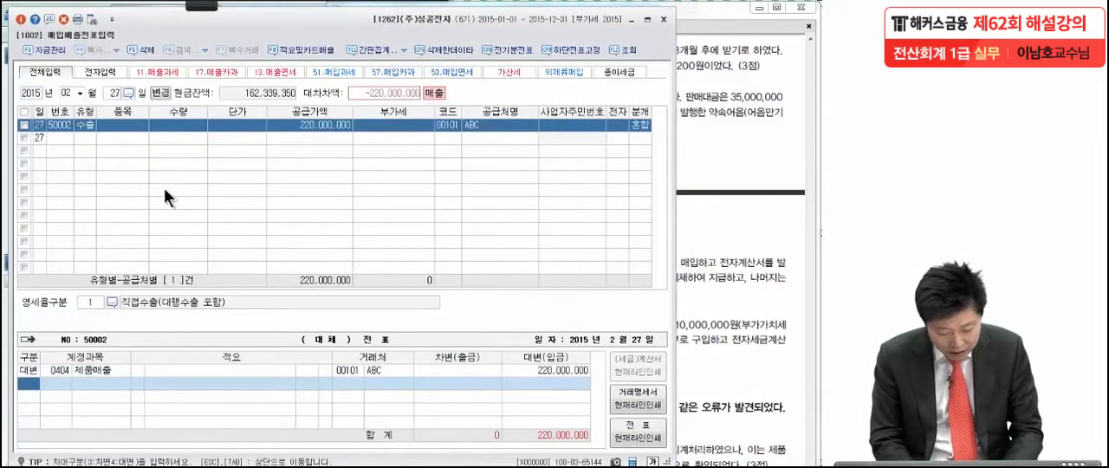
pyautogui.press('3')
pyautogui.press('Return')
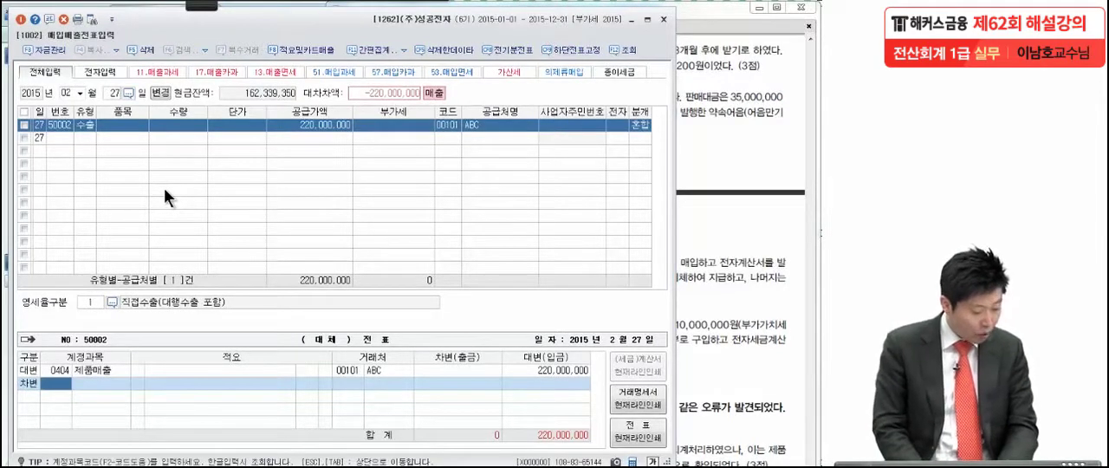
pyautogui.write('외상매')
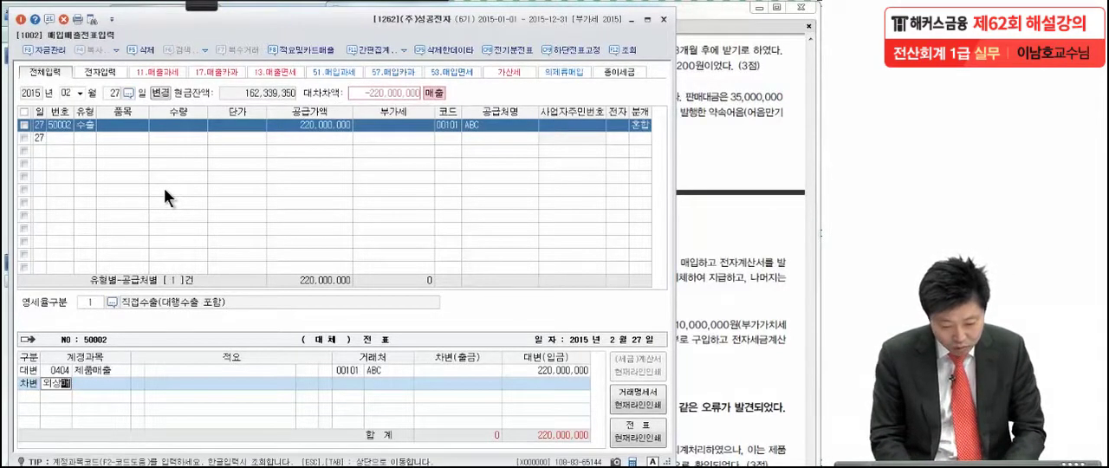
pyautogui.press('Return')
pyautogui.press('Return')
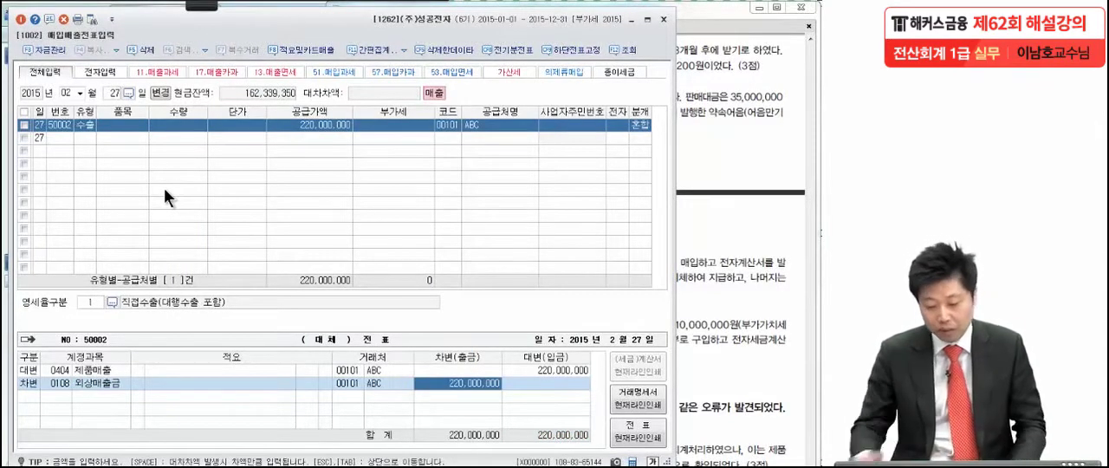
# Step: In the exam PDF, mark item (4)'s 별도, 약속어음 and 외상 terms with the pen and handwrite a circled 11 under its date
pyautogui.click(685, 117)
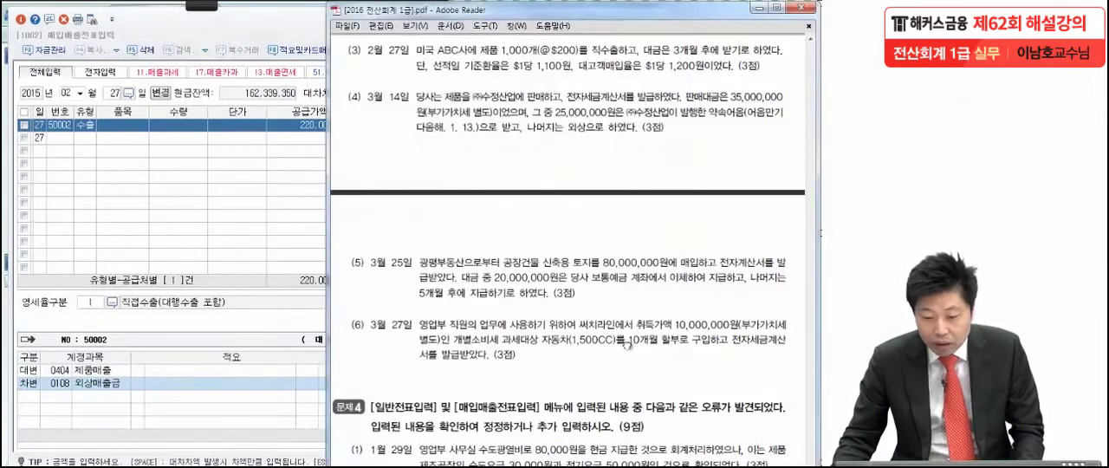
pyautogui.scroll(-2, 627, 321)
pyautogui.scroll(-1, 626, 306)
pyautogui.moveTo(253, 11)
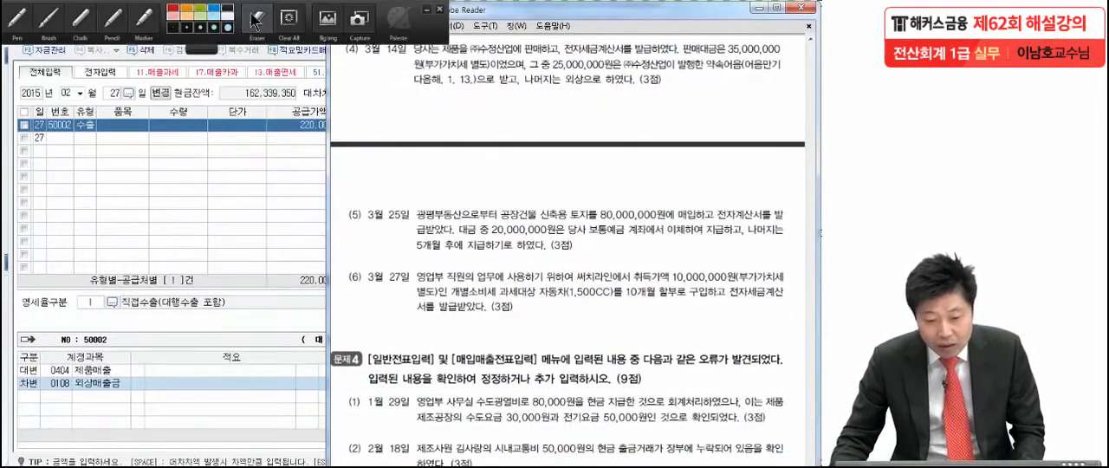
pyautogui.click(28, 24)
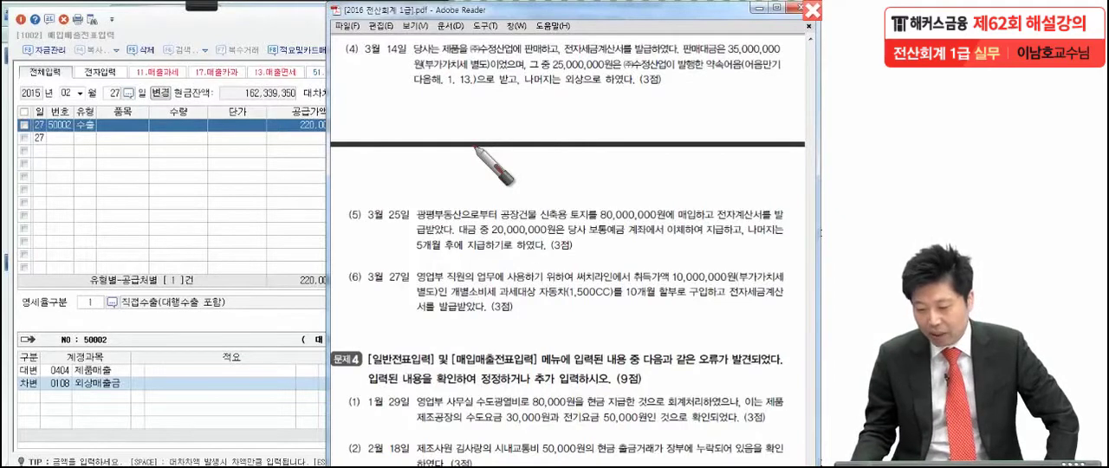
pyautogui.moveTo(482, 71); pyautogui.dragTo(484, 79)
pyautogui.click(529, 73)
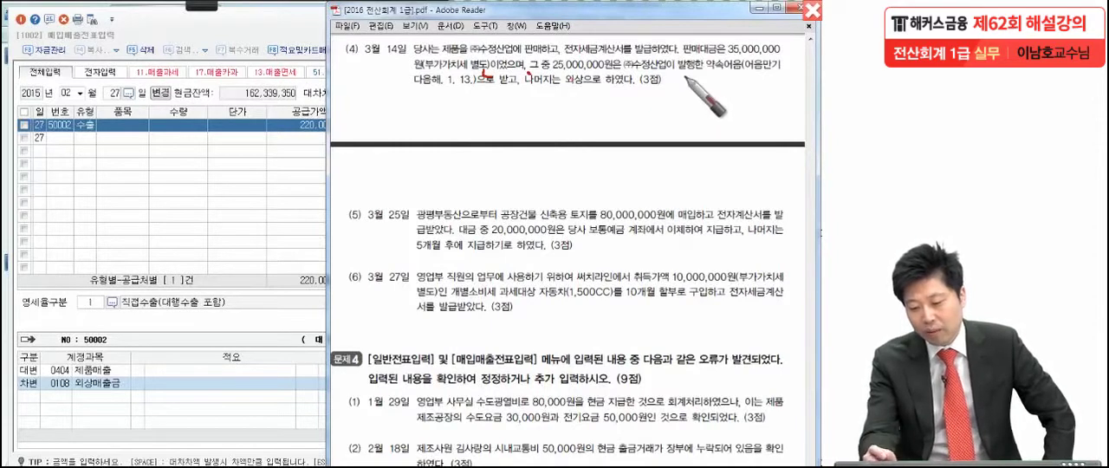
pyautogui.click(503, 95)
pyautogui.click(583, 96)
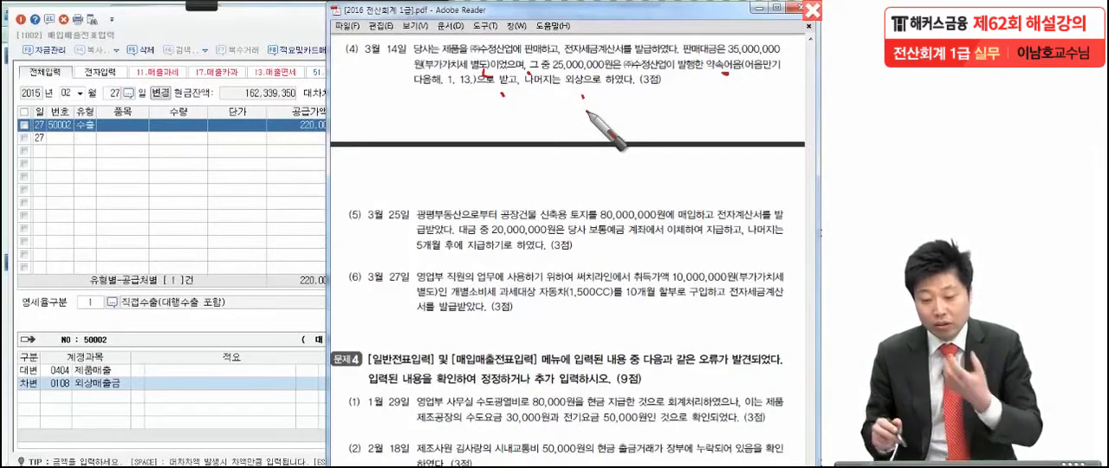
pyautogui.moveTo(370, 78)
pyautogui.mouseDown()
pyautogui.moveTo(421, 109)
pyautogui.moveTo(410, 160)
pyautogui.mouseUp()
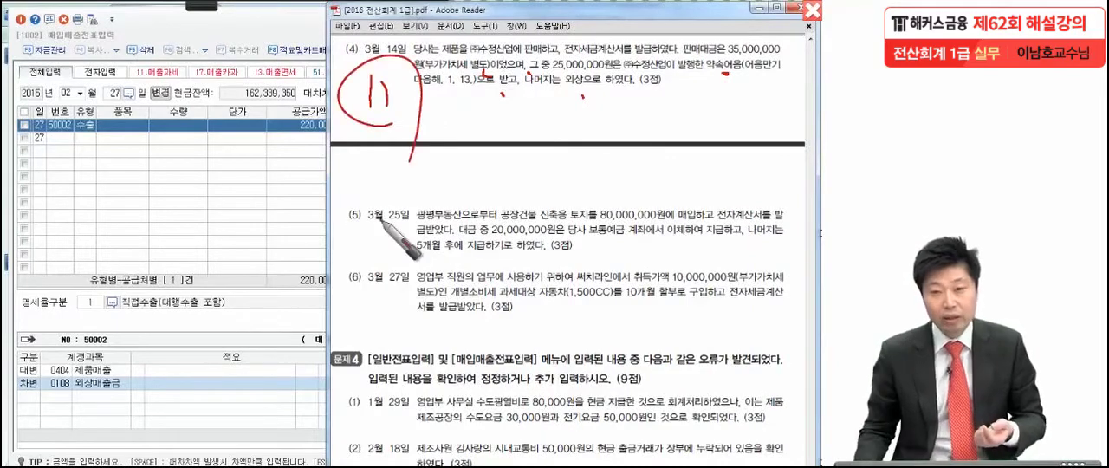
pyautogui.press('Escape')
# Step: Return to the KcLep voucher entry and start a March 14 line with type 11 (과세)
pyautogui.click(222, 205)
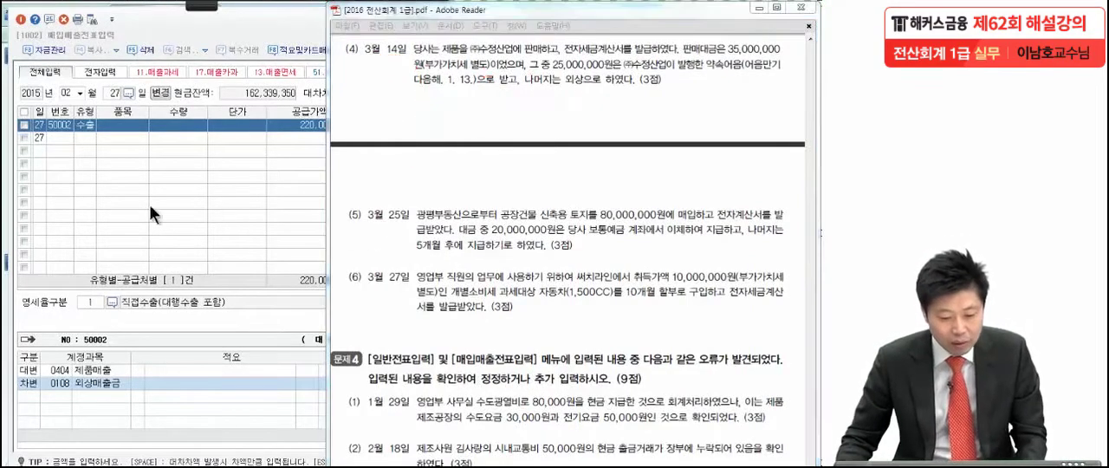
pyautogui.click(79, 92)
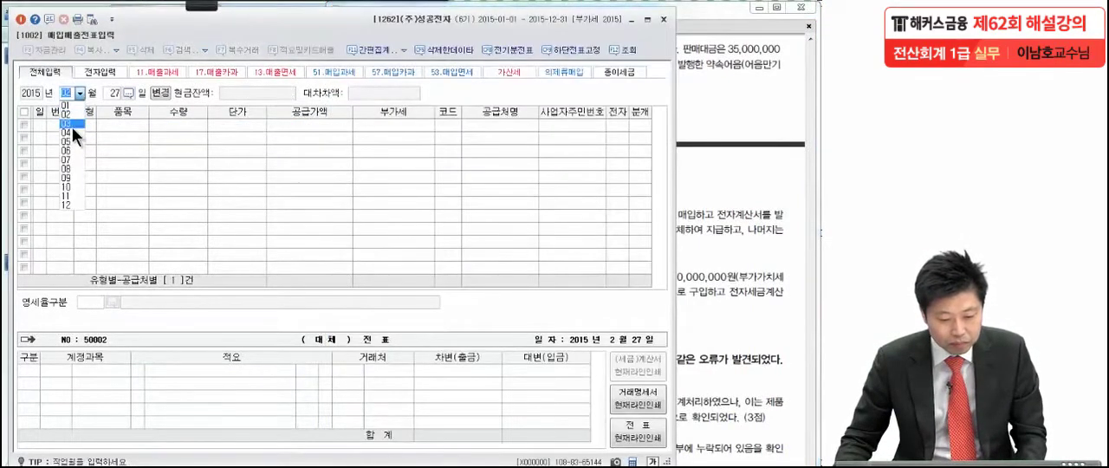
pyautogui.click(72, 127)
pyautogui.write('14')
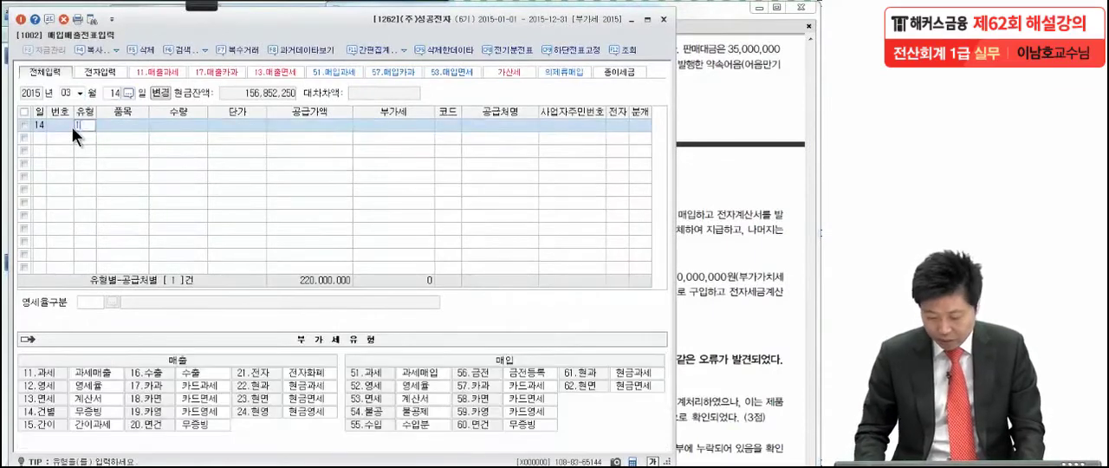
pyautogui.write('11')
pyautogui.press('Return')
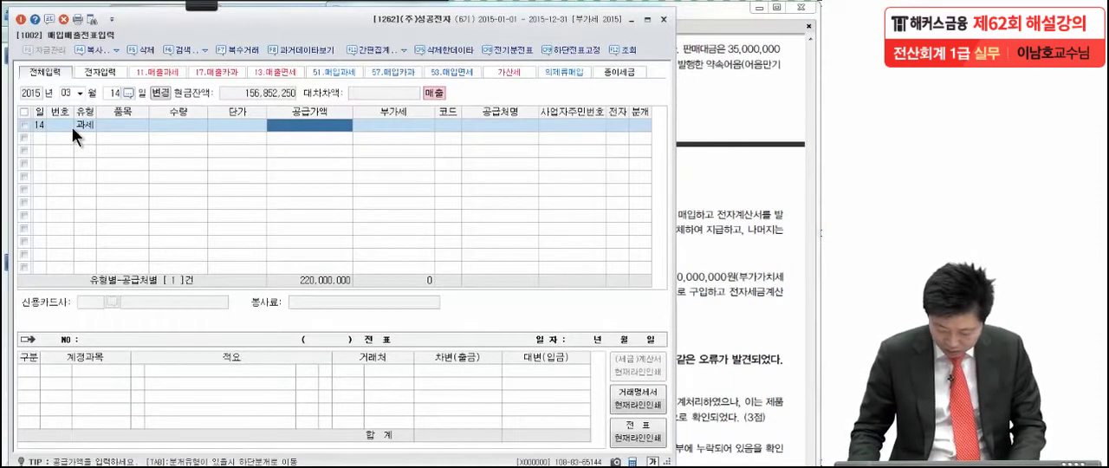
# Step: Enter a supply amount of 35,000,000 and set (주)수정산업 as the customer on the March 14 voucher
pyautogui.write('35,000')
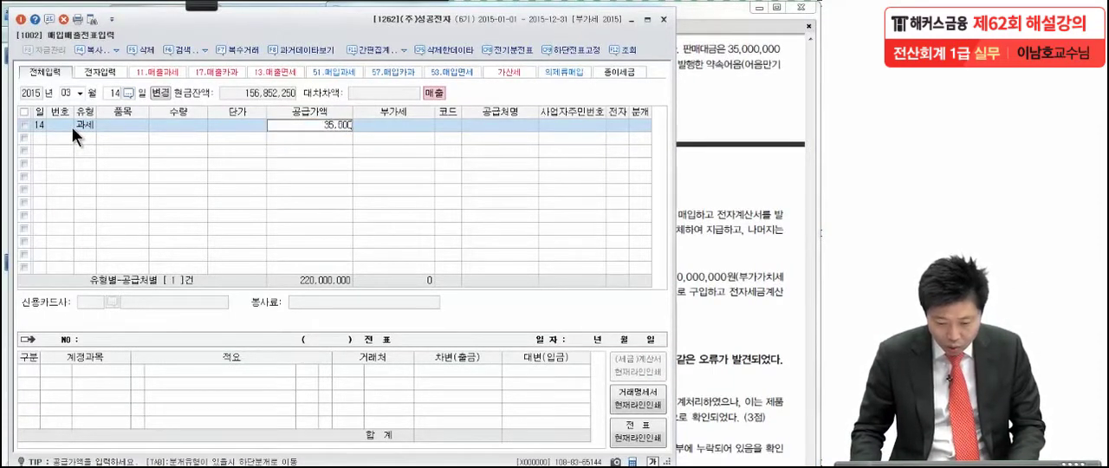
pyautogui.write(',000')
pyautogui.press('Return')
pyautogui.press('Return')
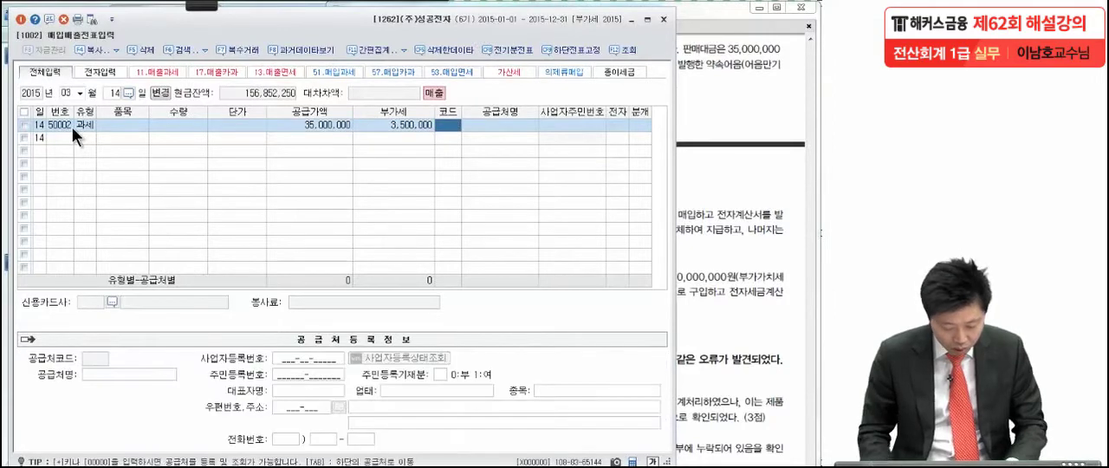
pyautogui.write('수정')
pyautogui.press('Return')
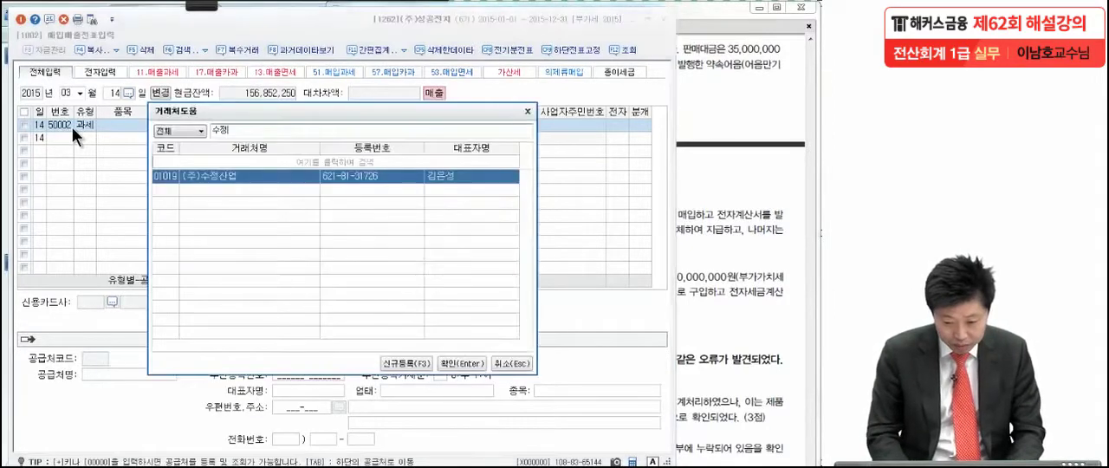
pyautogui.press('Return')
pyautogui.press('Return')
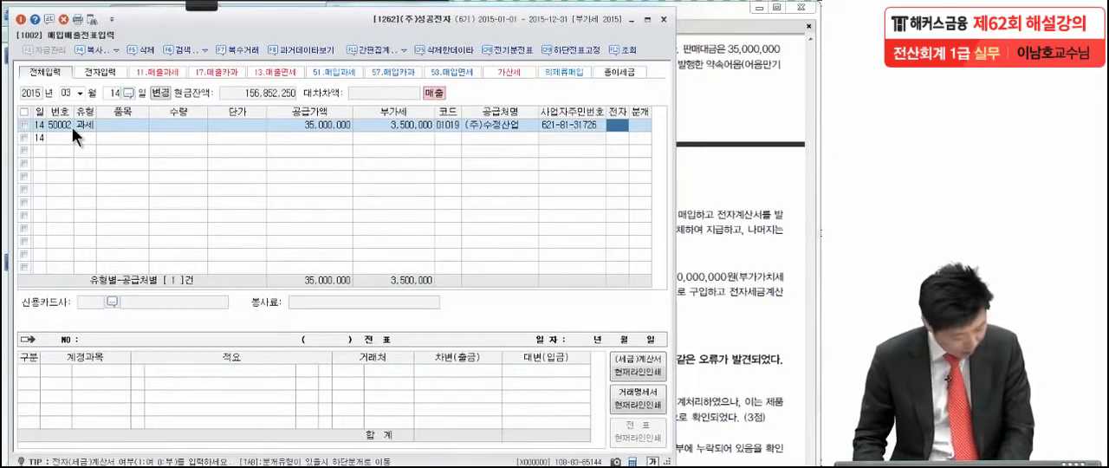
# Step: Mark the March 14 sale as an electronic tax invoice (1, 여) and set its journal type to 3 (혼합)
pyautogui.write('1')
pyautogui.press('Return')
pyautogui.write('3')
pyautogui.press('Return')
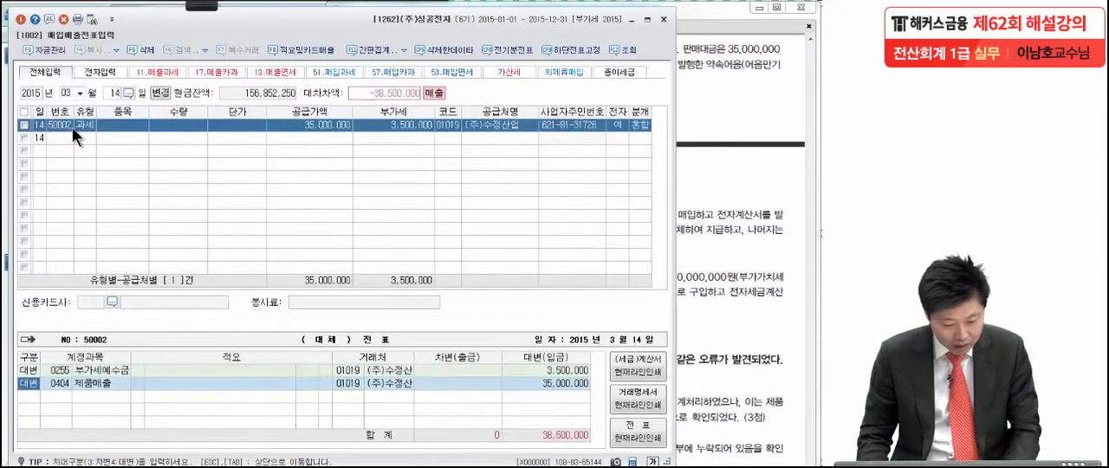
# Step: Add a debit line of 25,000,000 to 받을어음 in the March 14 sale's journal entry
pyautogui.press('Return')
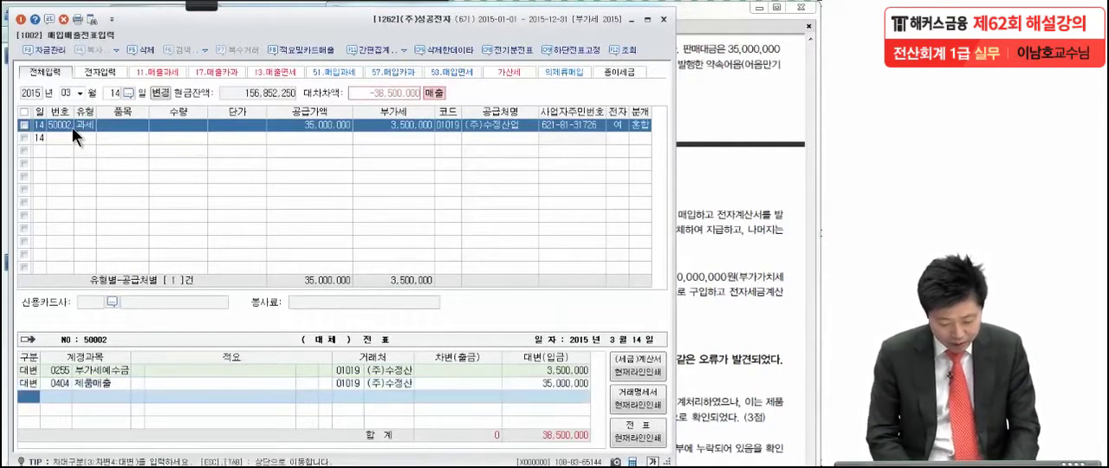
pyautogui.write('3')
pyautogui.press('Return')
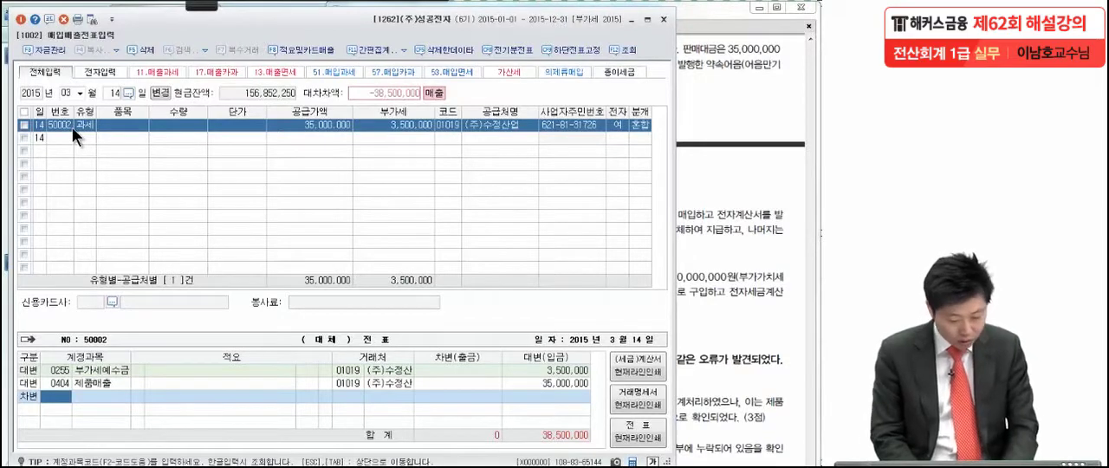
pyautogui.write('받을어')
pyautogui.press('Return')
pyautogui.press('Return')
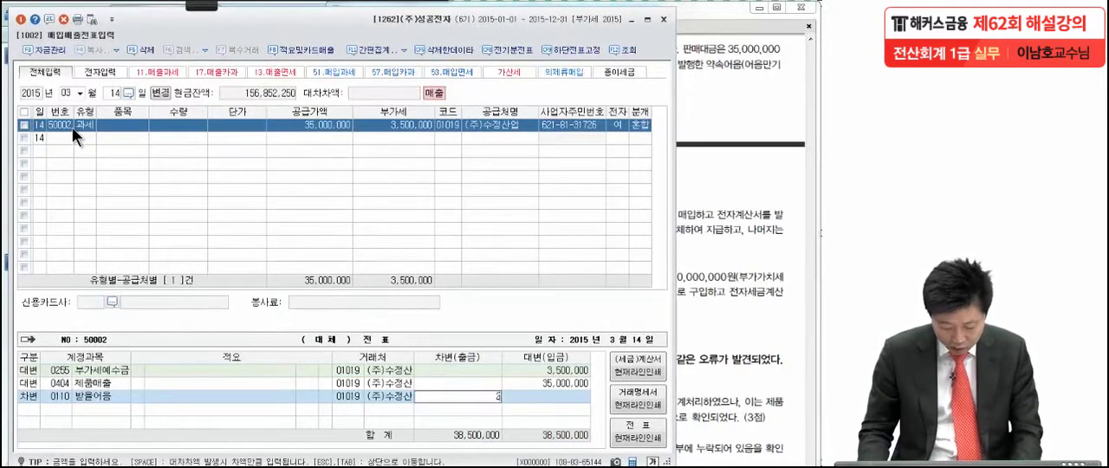
pyautogui.write('25,000,000')
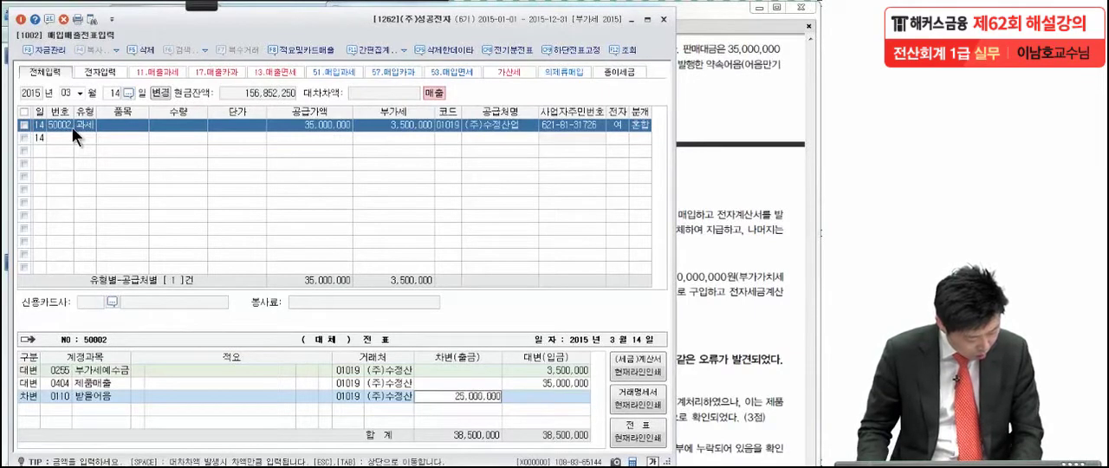
pyautogui.press('Return')
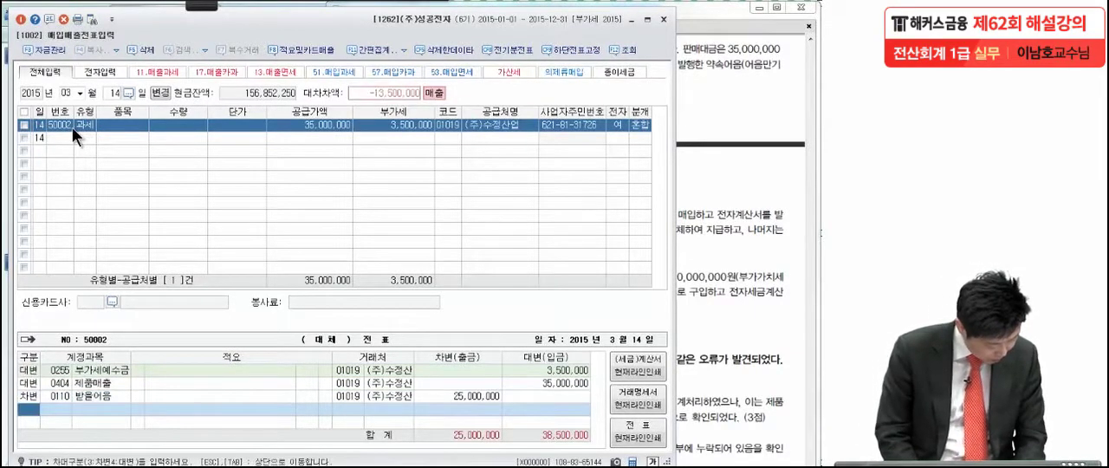
# Step: Add a debit line to 외상매출금 for the remaining 13,500,000 of the March 14 sale
pyautogui.write('3')
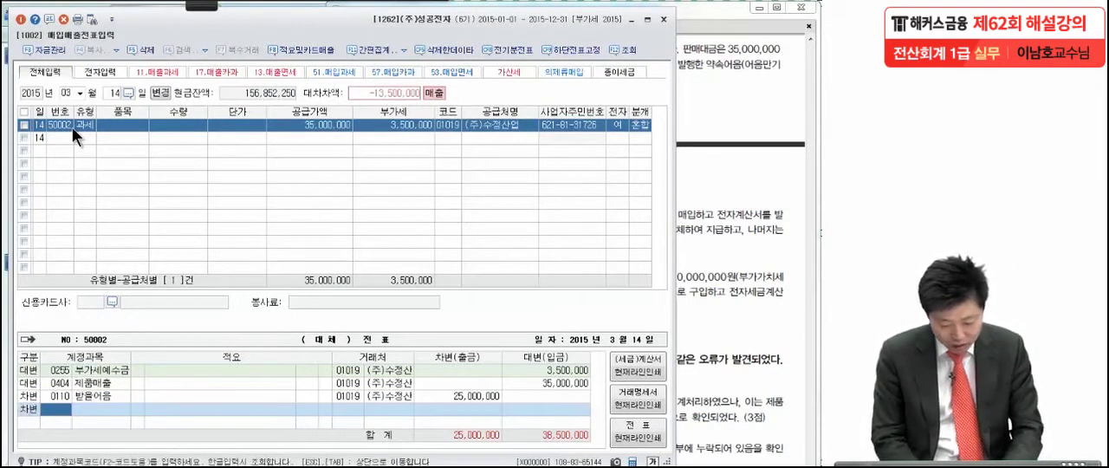
pyautogui.write('외상매')
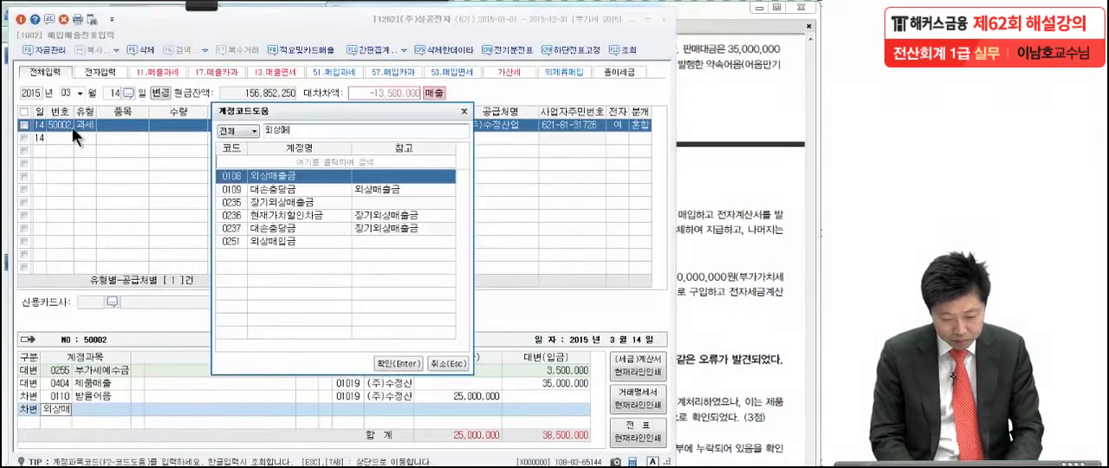
pyautogui.press('Return')
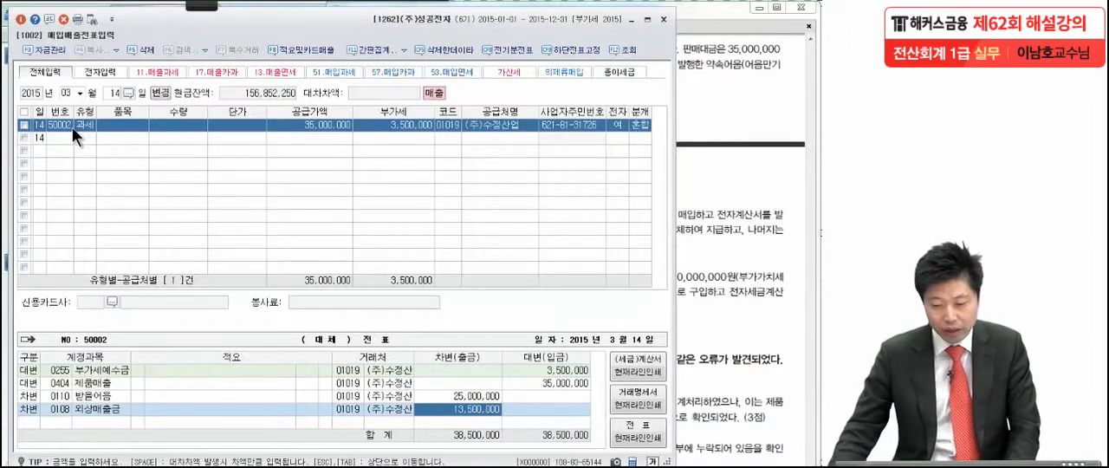
# Step: In the exam PDF, circle item (5)'s 토지 and 전자계산서 with the pen and handwrite a circled 53 under its date
pyautogui.click(768, 176)
pyautogui.scroll(-4, 709, 375)
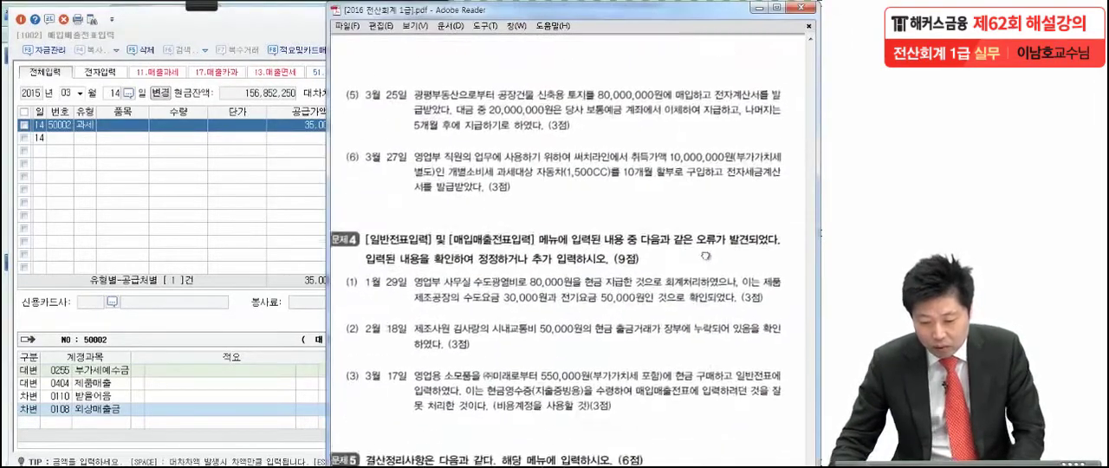
pyautogui.moveTo(208, 8)
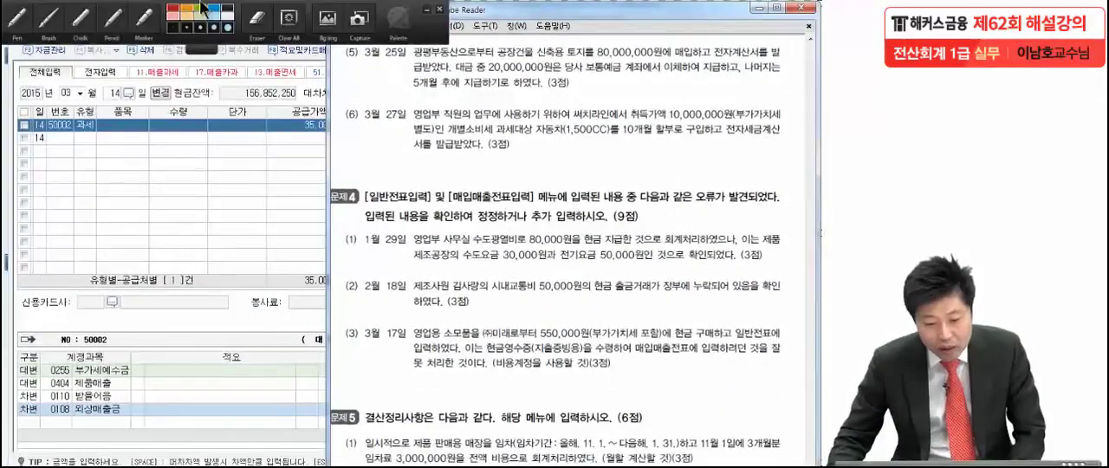
pyautogui.click(17, 21)
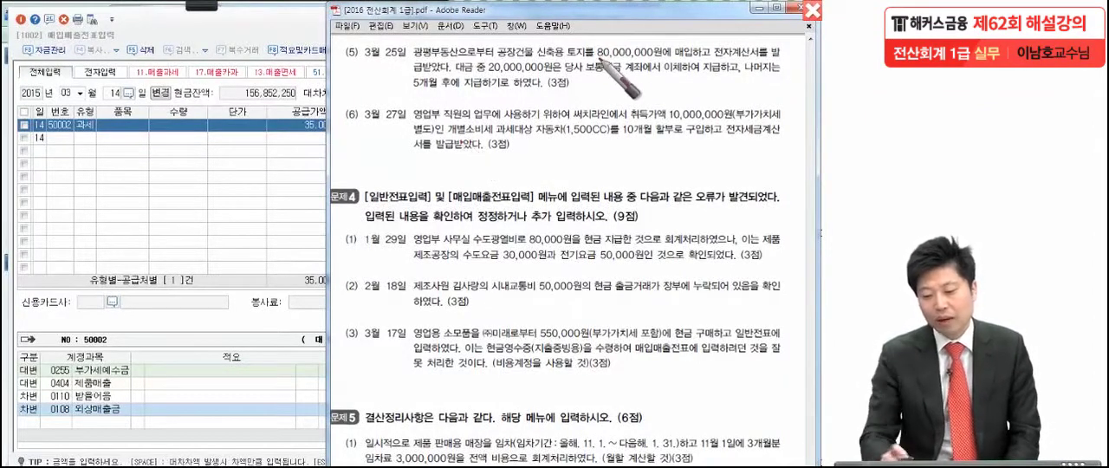
pyautogui.moveTo(598, 62); pyautogui.dragTo(568, 106)
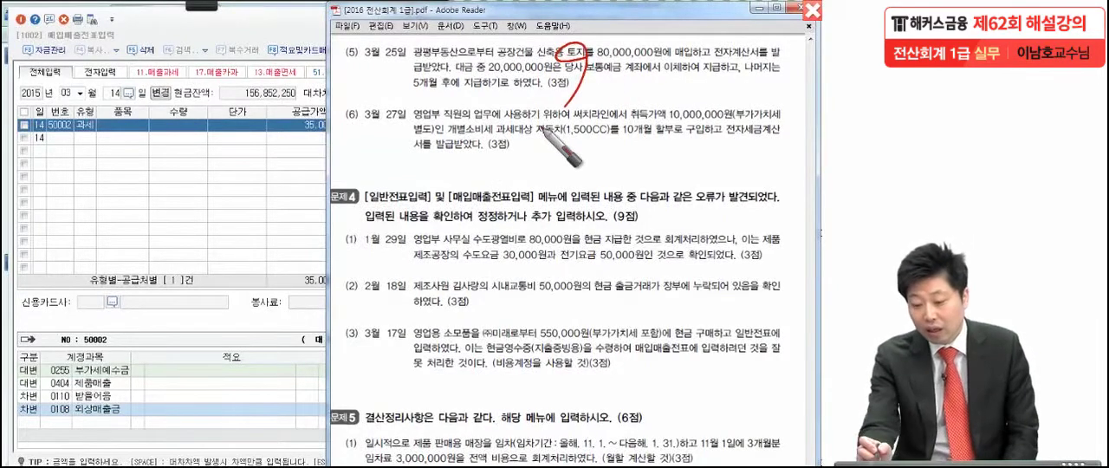
pyautogui.moveTo(738, 65)
pyautogui.mouseDown()
pyautogui.moveTo(717, 69)
pyautogui.moveTo(751, 54)
pyautogui.mouseUp()
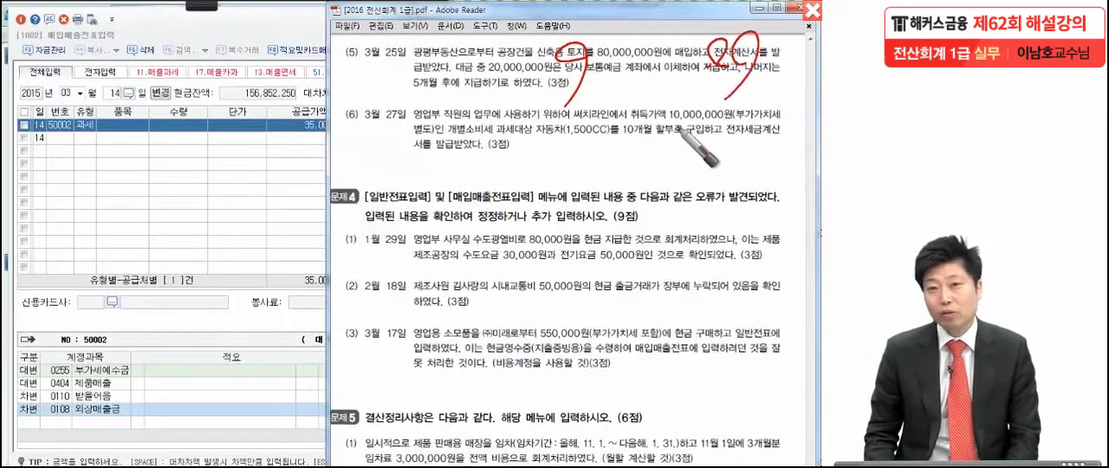
pyautogui.moveTo(348, 72)
pyautogui.mouseDown()
pyautogui.moveTo(336, 95)
pyautogui.moveTo(361, 69)
pyautogui.mouseUp()
pyautogui.moveTo(366, 69); pyautogui.dragTo(366, 93)
pyautogui.moveTo(390, 106)
pyautogui.mouseDown()
pyautogui.moveTo(347, 112)
pyautogui.moveTo(376, 130)
pyautogui.mouseUp()
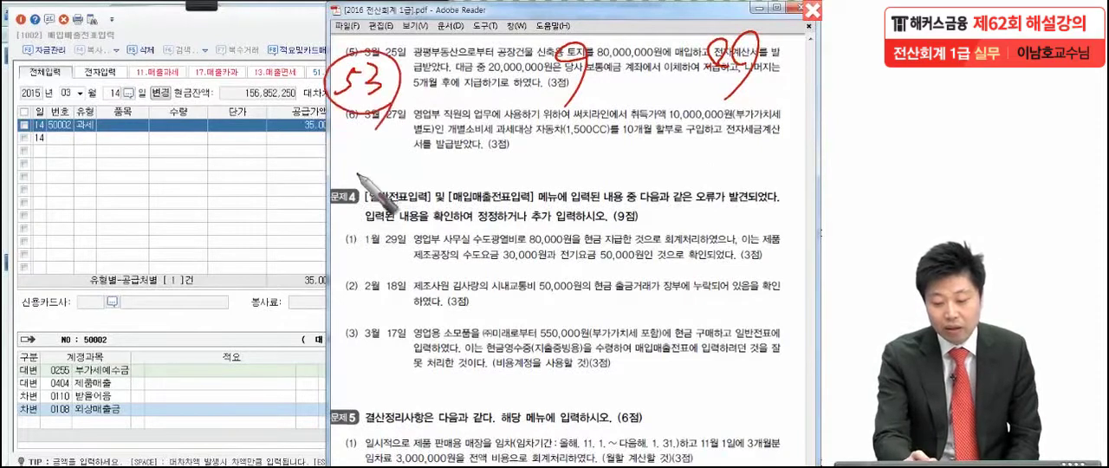
# Step: Draw small circled marks beside the handwritten 53 and underline item (5)'s 20,000,000원 bank transfer and deferred payment terms
pyautogui.moveTo(399, 97)
pyautogui.mouseDown()
pyautogui.moveTo(408, 87)
pyautogui.moveTo(407, 98)
pyautogui.mouseUp()
pyautogui.moveTo(420, 92)
pyautogui.mouseDown()
pyautogui.moveTo(420, 115)
pyautogui.moveTo(441, 94)
pyautogui.mouseUp()
pyautogui.moveTo(448, 85); pyautogui.dragTo(447, 94)
pyautogui.moveTo(453, 127)
pyautogui.mouseDown()
pyautogui.moveTo(395, 90)
pyautogui.moveTo(442, 180)
pyautogui.mouseUp()
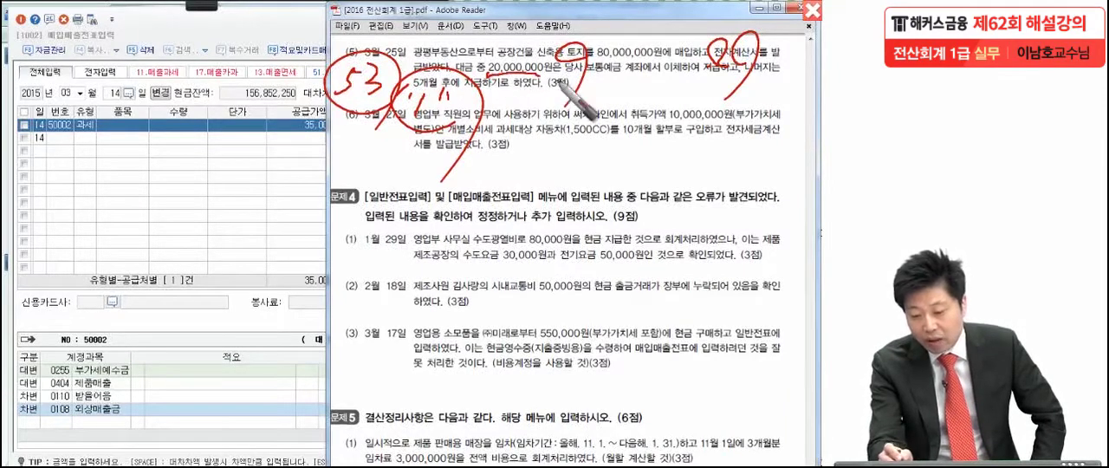
pyautogui.moveTo(563, 84); pyautogui.dragTo(712, 76)
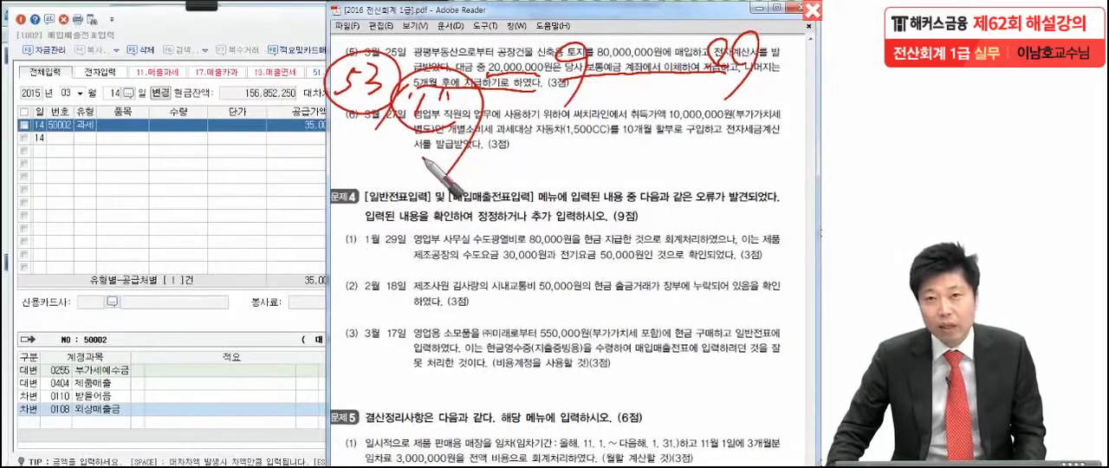
# Step: Leave the pen annotation, return to the KcLep voucher entry and start a March 25 line with type 53 (면세)
pyautogui.press('Escape')
pyautogui.click(255, 160)
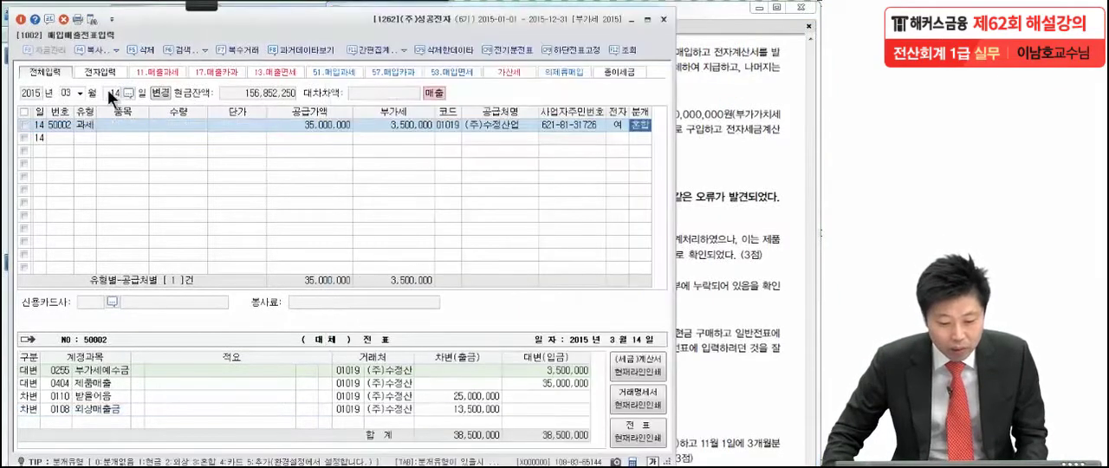
pyautogui.click(118, 93)
pyautogui.write('25')
pyautogui.press('Return')
pyautogui.write('53')
pyautogui.press('Return')
pyautogui.press('Return')
pyautogui.press('Return')
pyautogui.press('Return')
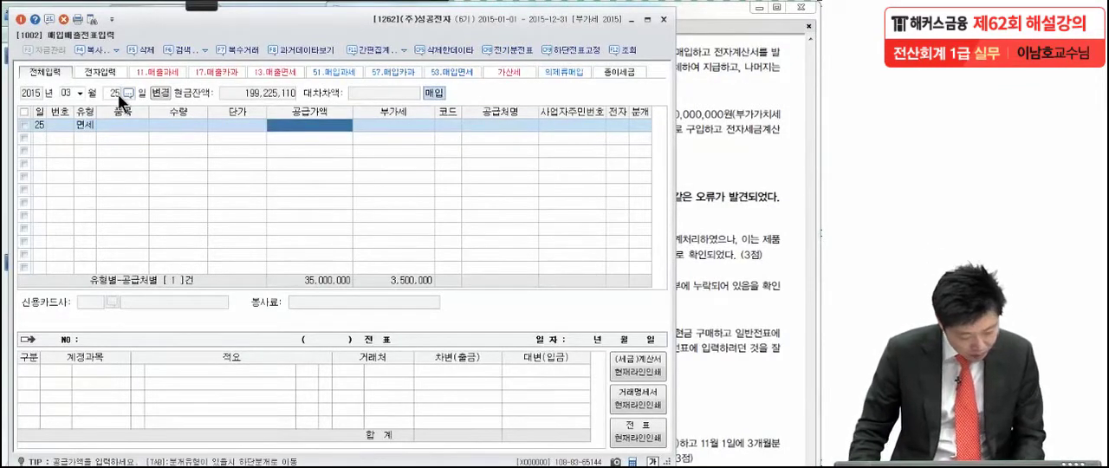
# Step: Enter a supply amount of 80,000,000 and set 광평부동산 as the supplier on the March 25 voucher
pyautogui.write('80,000,000')
pyautogui.press('Return')
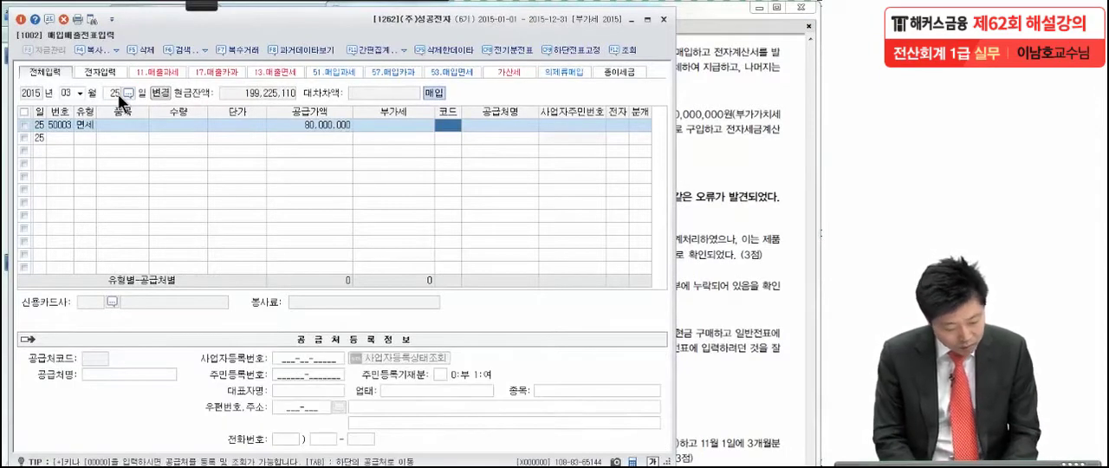
pyautogui.write('광평')
pyautogui.press('Return')
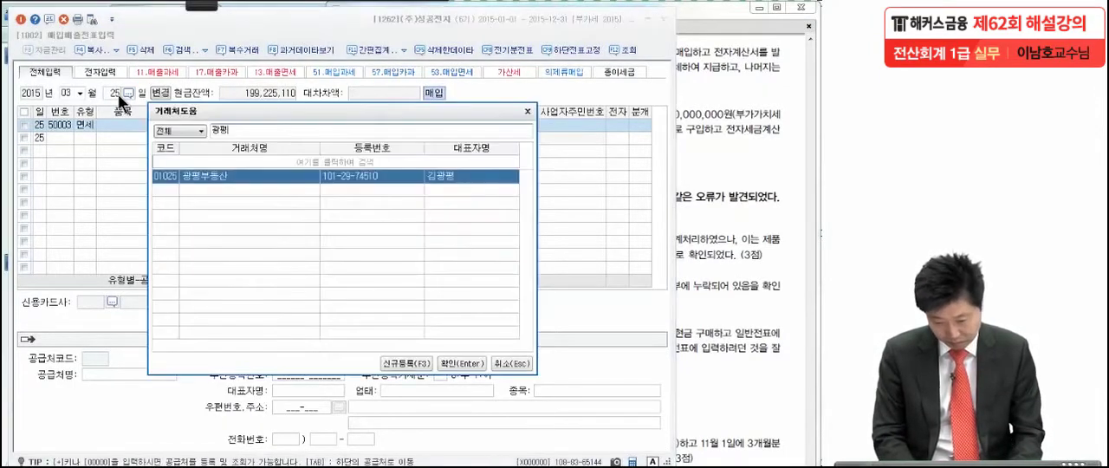
pyautogui.press('Return')
pyautogui.press('Return')
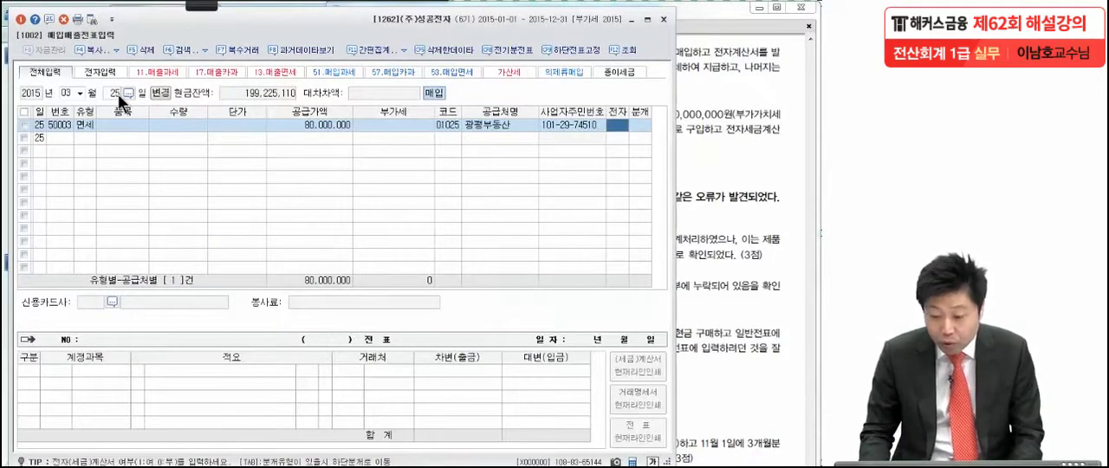
# Step: Mark the March 25 purchase as an electronic invoice (1, 여) and set its journal type to 3 (혼합)
pyautogui.write('1')
pyautogui.press('Return')
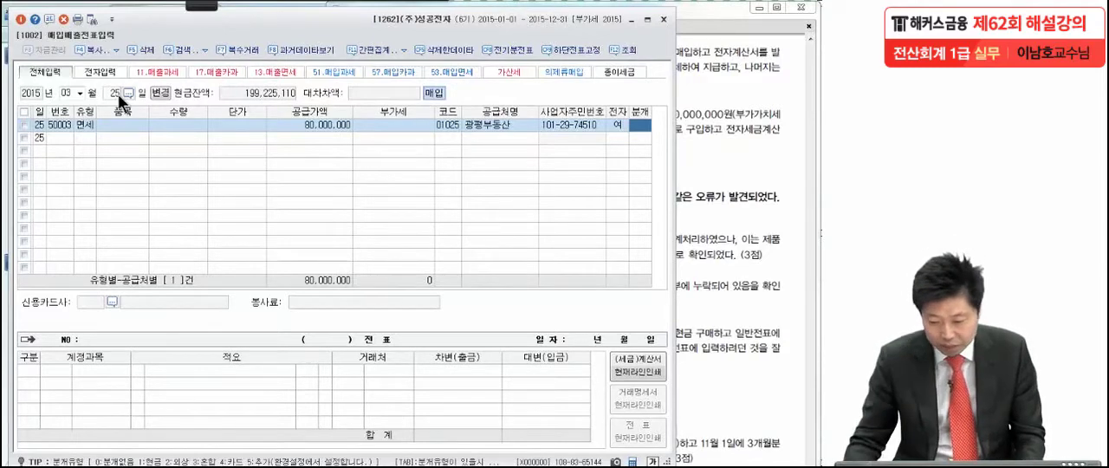
pyautogui.write('3')
pyautogui.press('Return')
# Step: Change the debit account of the March 25 purchase to 토지 (0201)
pyautogui.press('Return')
pyautogui.write('토지')
pyautogui.press('Return')
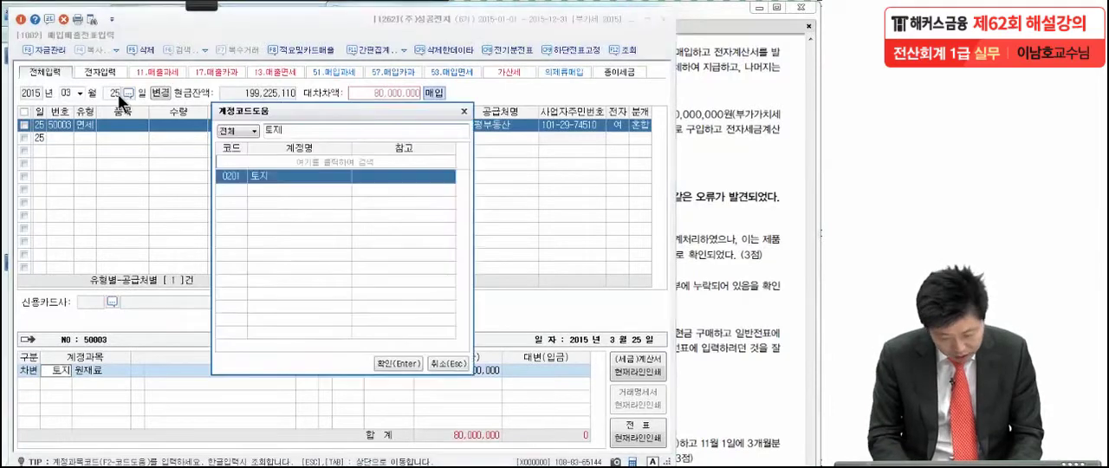
pyautogui.press('Return')
# Step: Add a credit line of 20,000,000 to 보통예금 in the March 25 journal entry
pyautogui.press('Return')
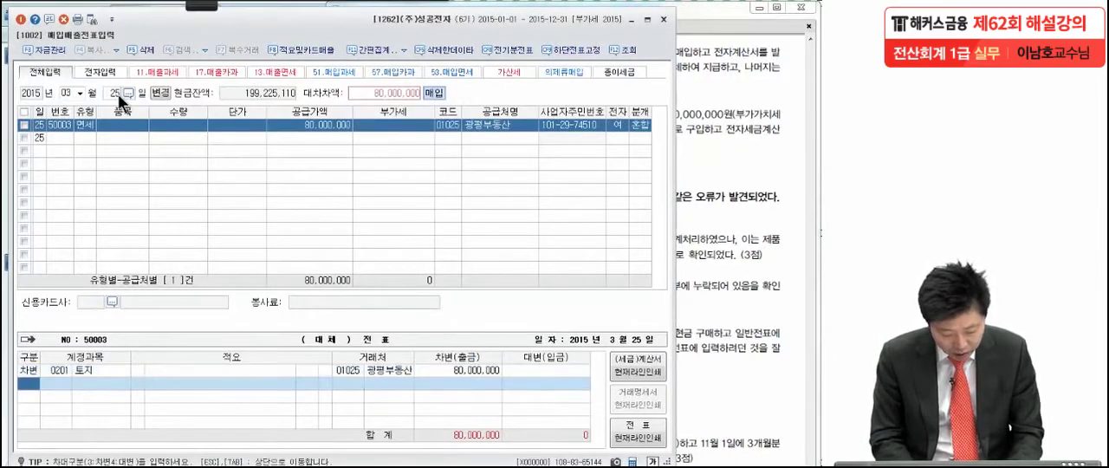
pyautogui.write('4')
pyautogui.press('Return')
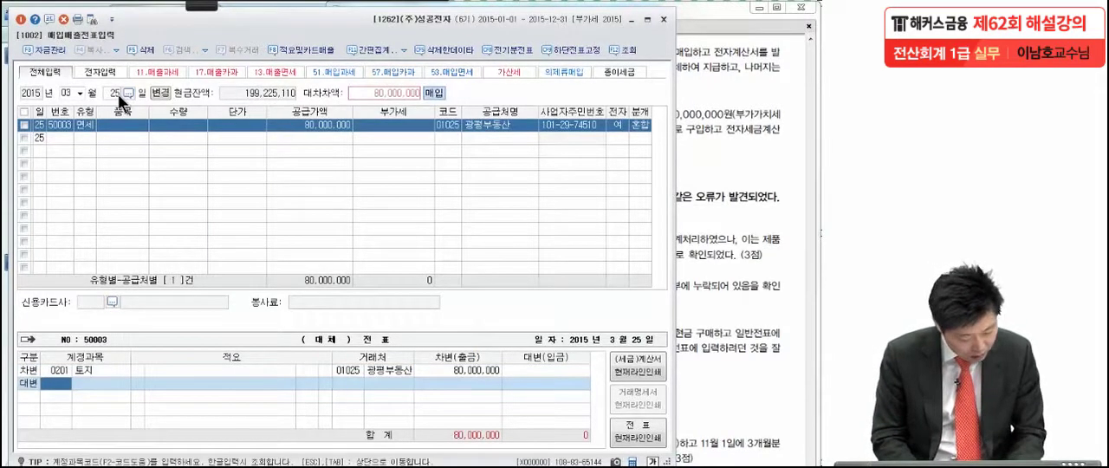
pyautogui.write('현')
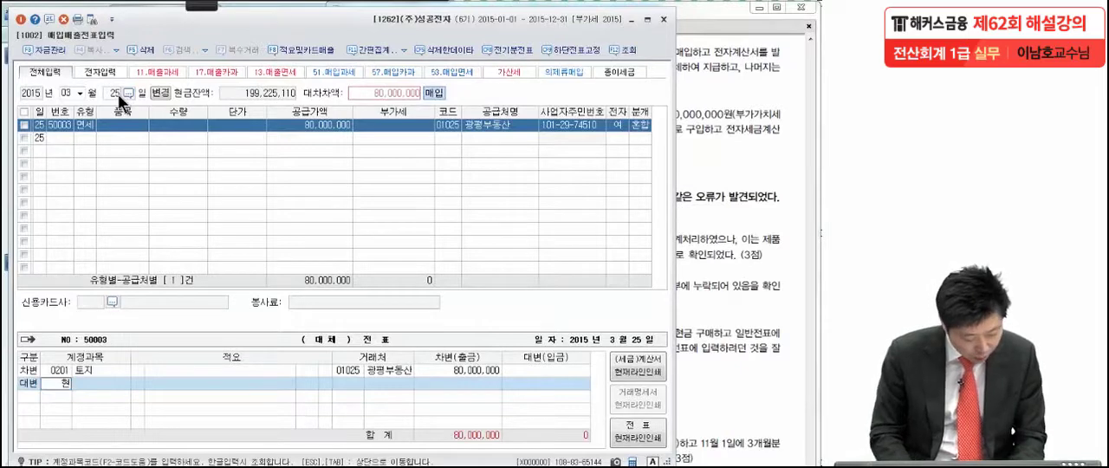
pyautogui.press('BackSpace')
pyautogui.press('BackSpace')
pyautogui.press('BackSpace')
pyautogui.write('보통')
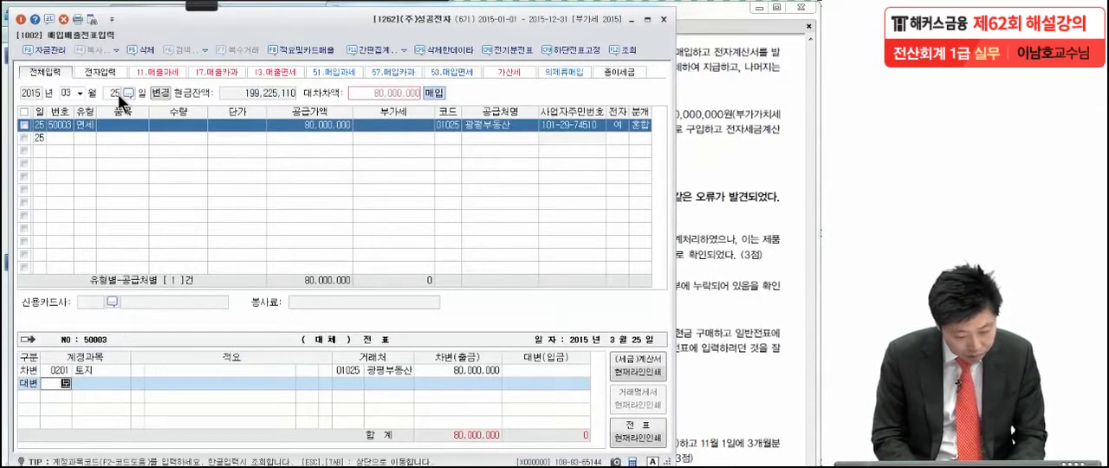
pyautogui.press('Return')
pyautogui.press('Return')
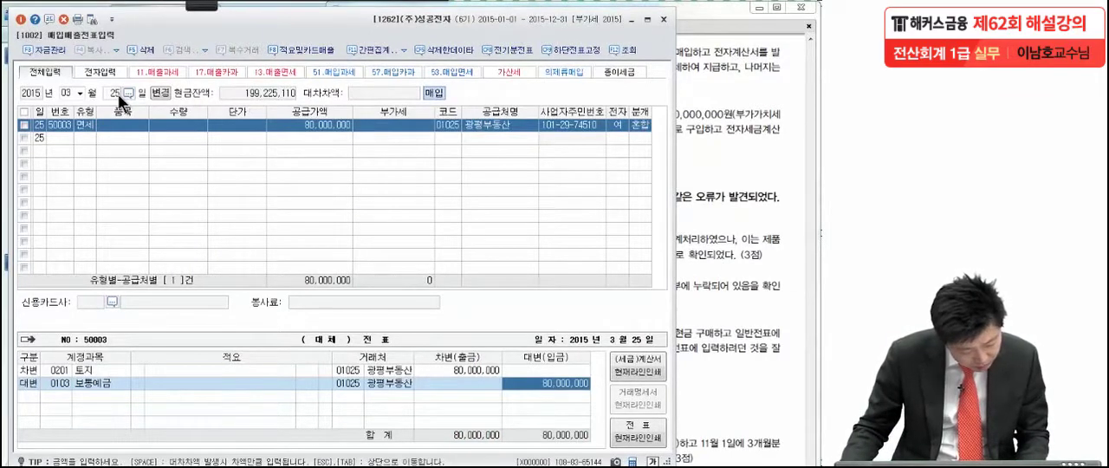
pyautogui.write('20,000,00')
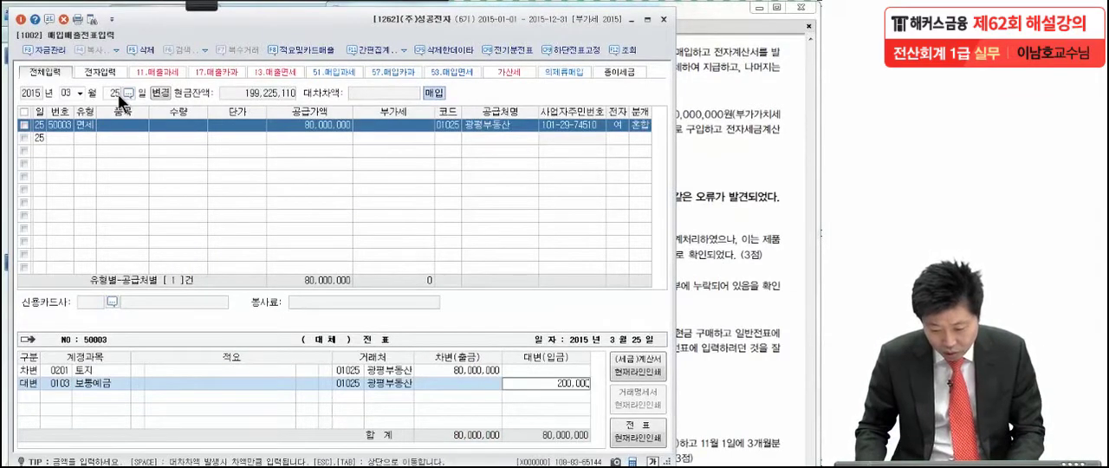
pyautogui.write('0')
pyautogui.press('Return')
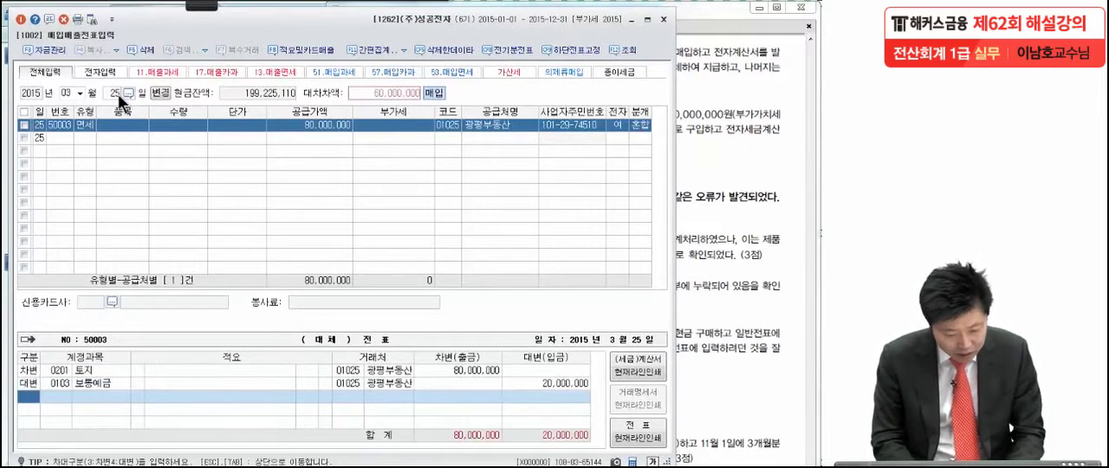
# Step: Add a credit line to 미지급금 (0253) for the remaining 60,000,000 and switch back to the exam PDF
pyautogui.write('4')
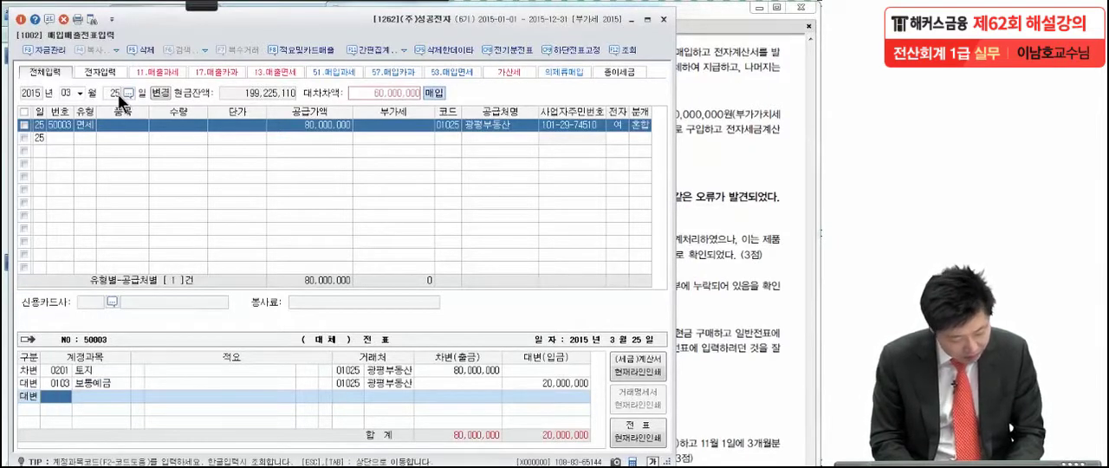
pyautogui.write('미지급')
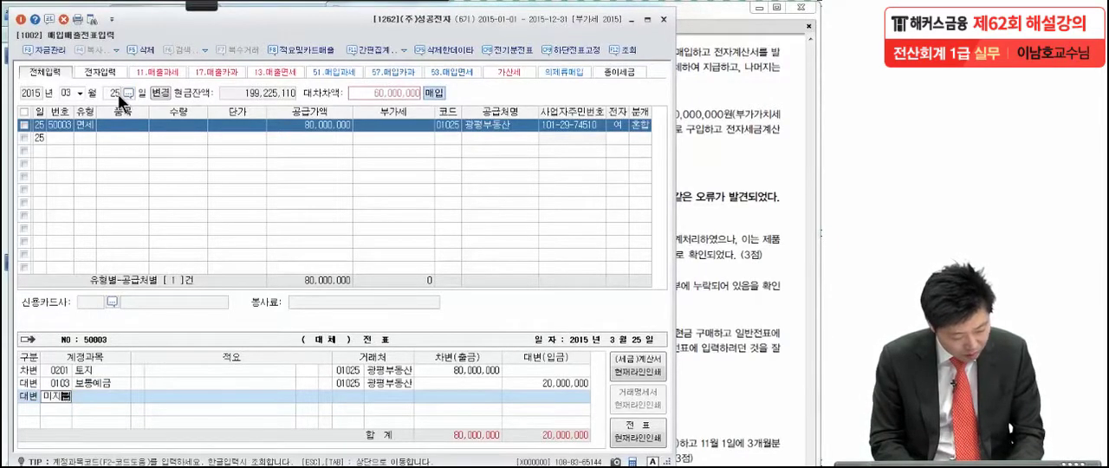
pyautogui.press('Return')
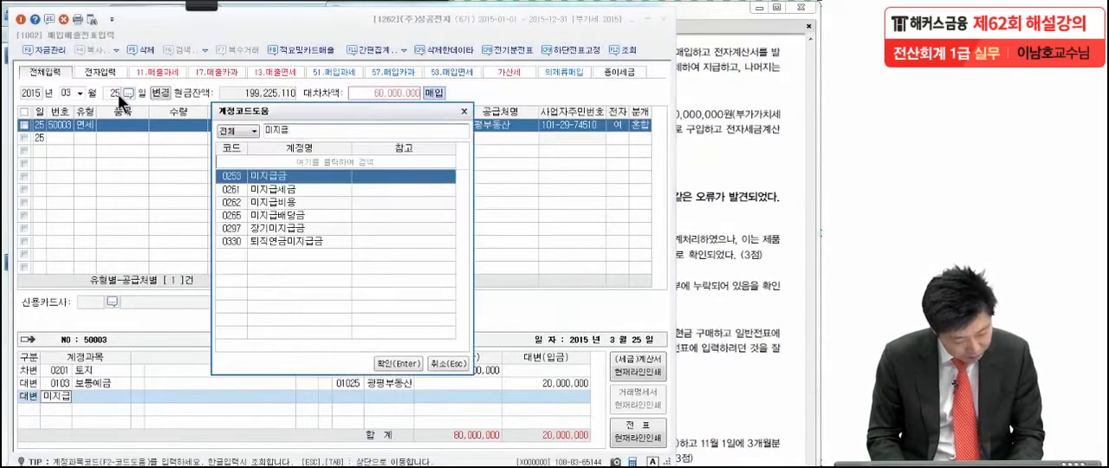
pyautogui.press('Return')
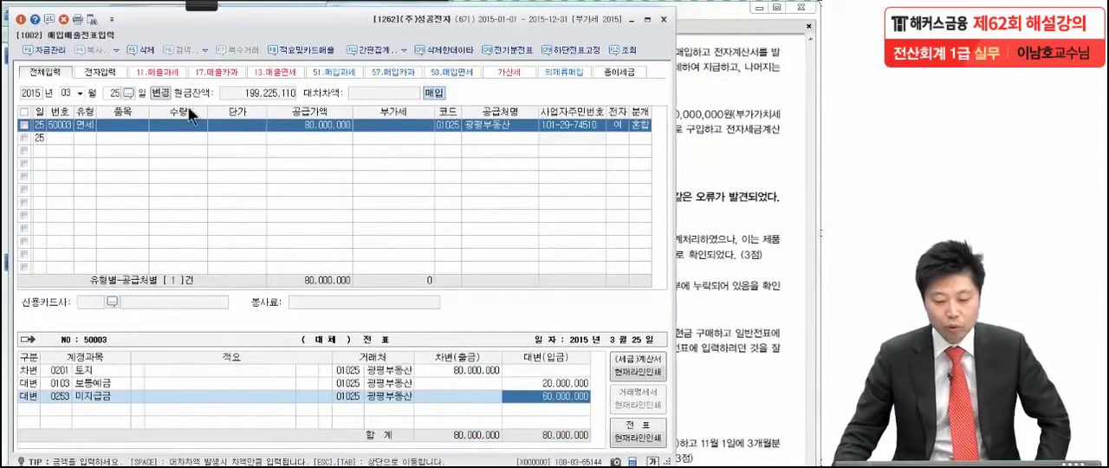
pyautogui.click(720, 236)
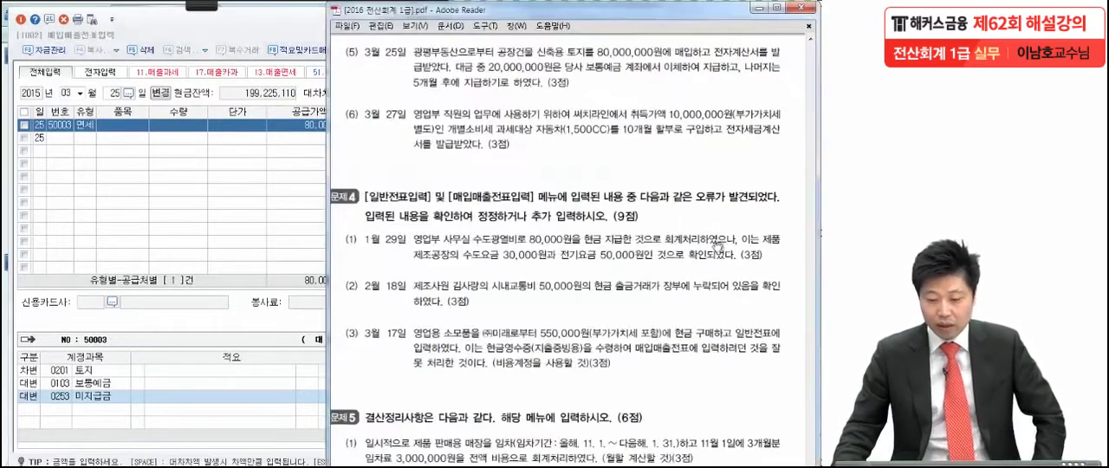
# Step: Mark up item (6) in the exam PDF in red, underlining 10개월 할부 and circling 개별소비세 과세대상 and 1,500CC
pyautogui.scroll(-3, 720, 235)
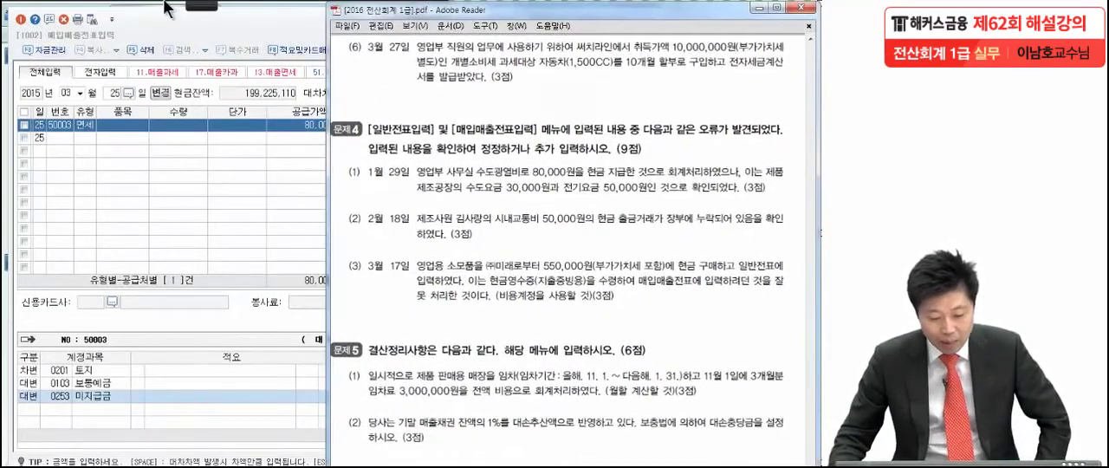
pyautogui.moveTo(164, 5)
pyautogui.click(14, 24)
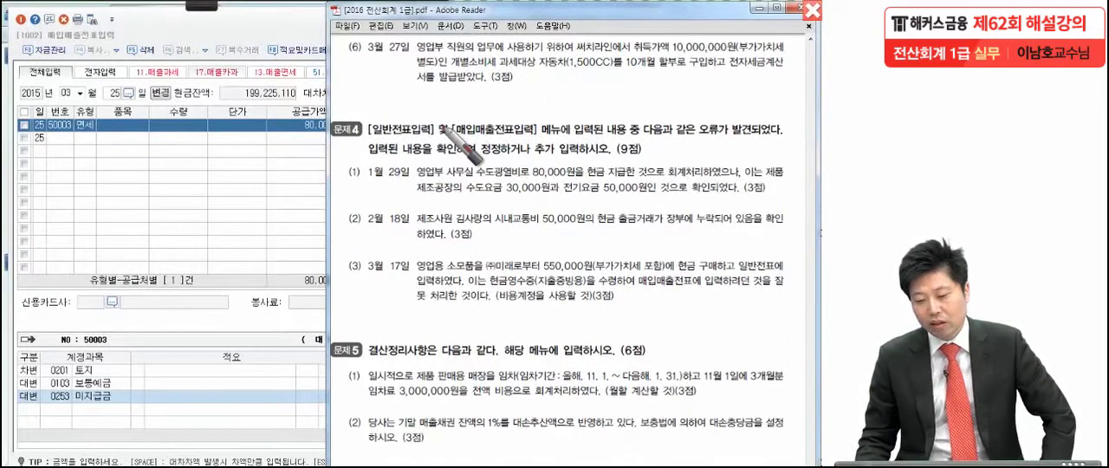
pyautogui.moveTo(429, 63); pyautogui.dragTo(436, 65)
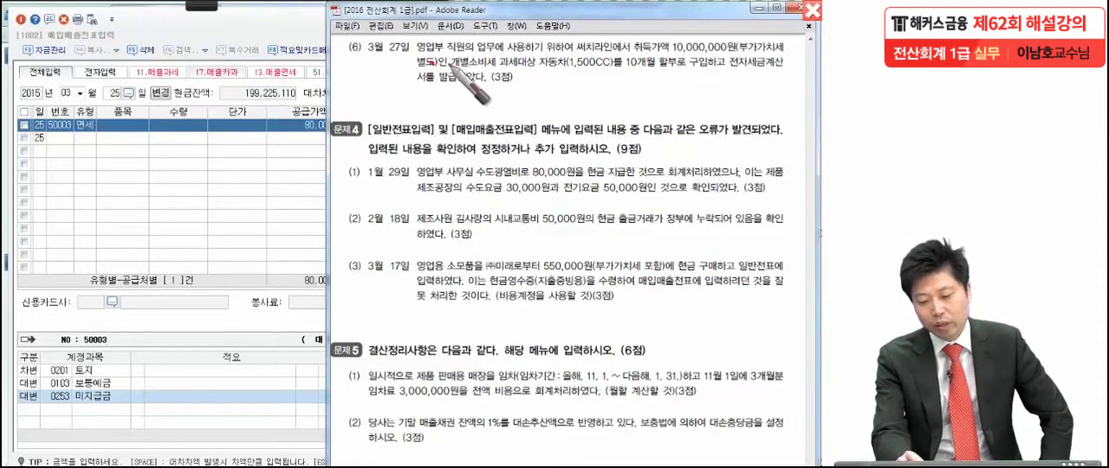
pyautogui.moveTo(450, 65); pyautogui.dragTo(683, 81)
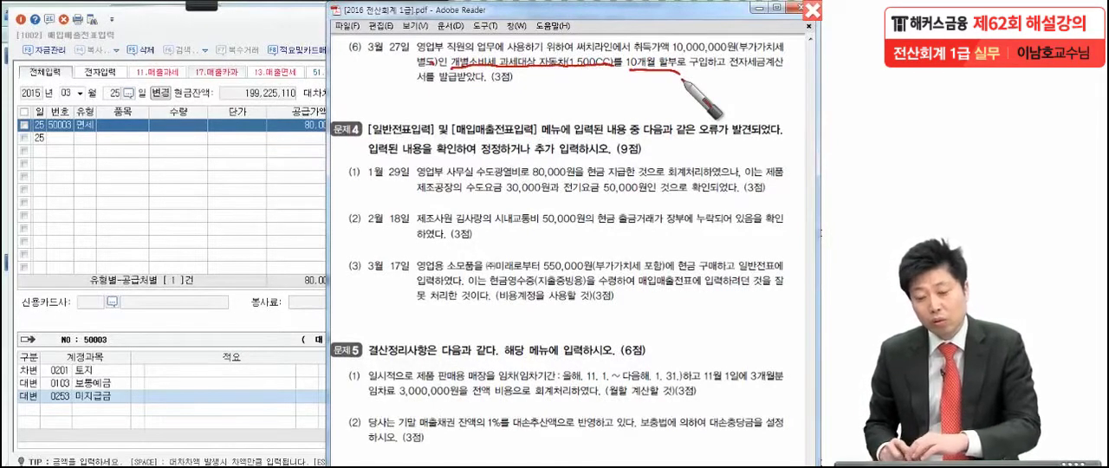
pyautogui.moveTo(621, 73); pyautogui.dragTo(596, 105)
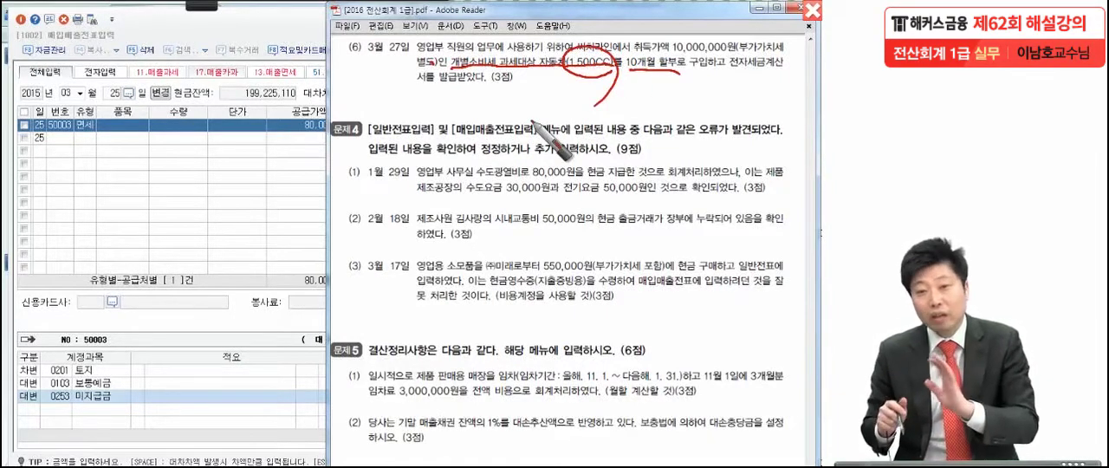
pyautogui.moveTo(450, 67)
pyautogui.mouseDown()
pyautogui.moveTo(462, 53)
pyautogui.moveTo(533, 52)
pyautogui.moveTo(475, 77)
pyautogui.moveTo(449, 69)
pyautogui.mouseUp()
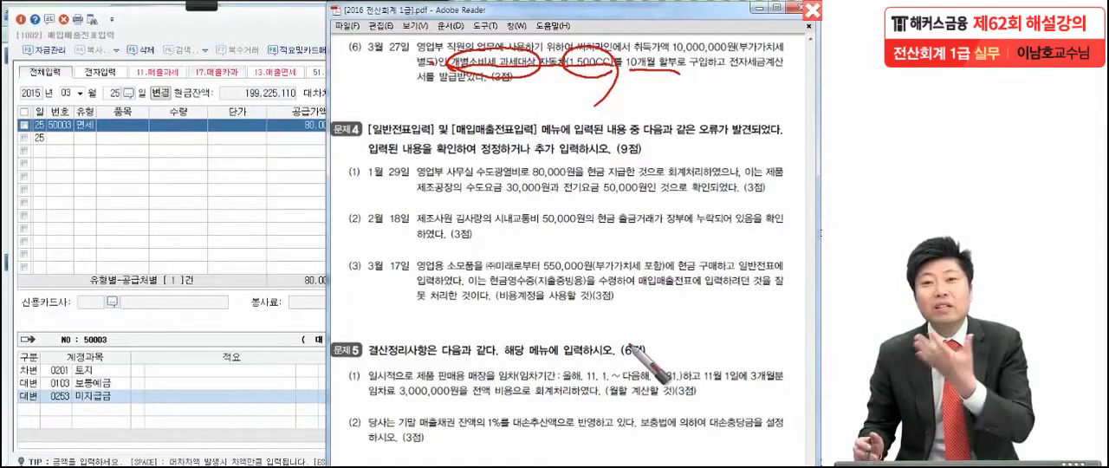
pyautogui.moveTo(537, 75); pyautogui.dragTo(533, 83)
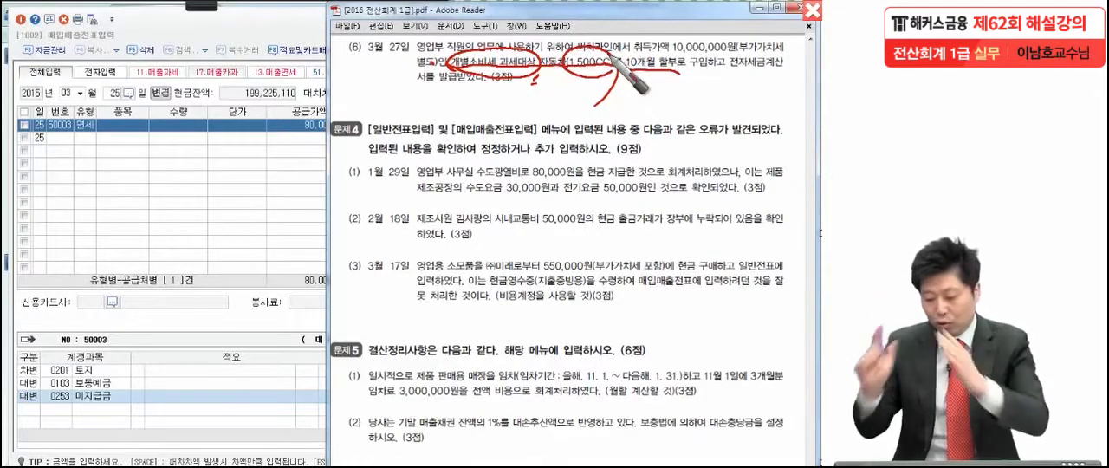
# Step: Write a circled 54 in red beside item (6), then clear the pen annotations
pyautogui.moveTo(356, 72)
pyautogui.mouseDown()
pyautogui.moveTo(351, 102)
pyautogui.moveTo(370, 71)
pyautogui.mouseUp()
pyautogui.moveTo(382, 75)
pyautogui.mouseDown()
pyautogui.moveTo(400, 90)
pyautogui.moveTo(390, 102)
pyautogui.mouseUp()
pyautogui.moveTo(405, 93)
pyautogui.mouseDown()
pyautogui.moveTo(412, 119)
pyautogui.moveTo(382, 171)
pyautogui.mouseUp()
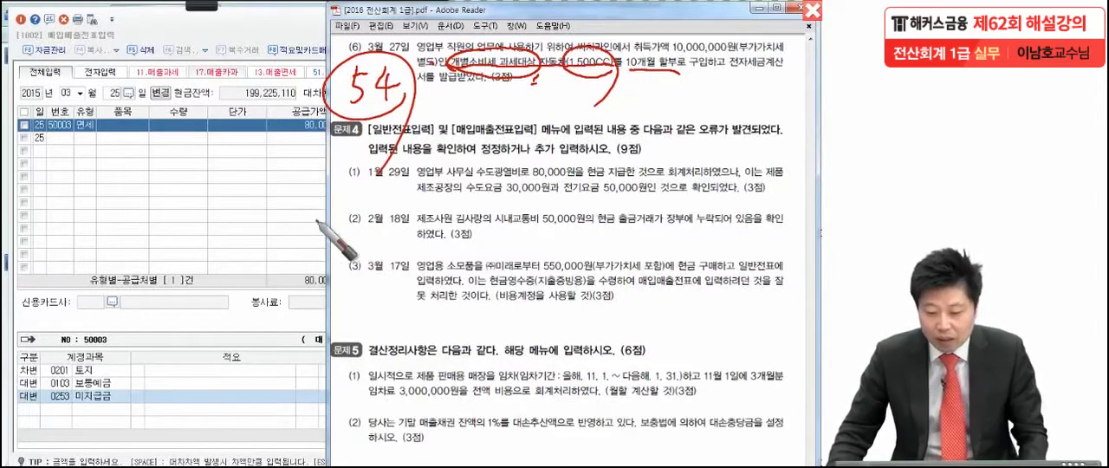
pyautogui.press('Escape')
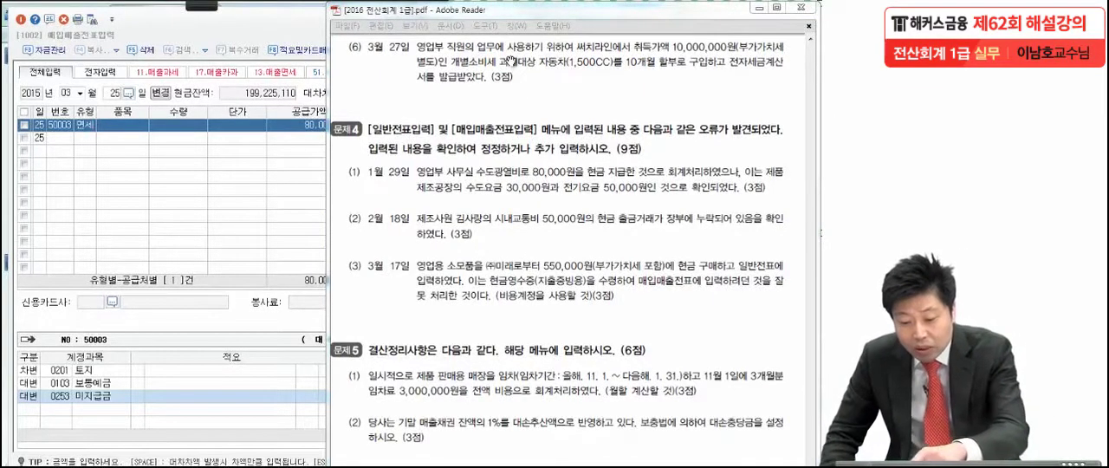
# Step: Switch to KcLep and start a March 27 purchase voucher of type 54 (불공)
pyautogui.click(207, 163)
pyautogui.click(116, 93)
pyautogui.write('2')
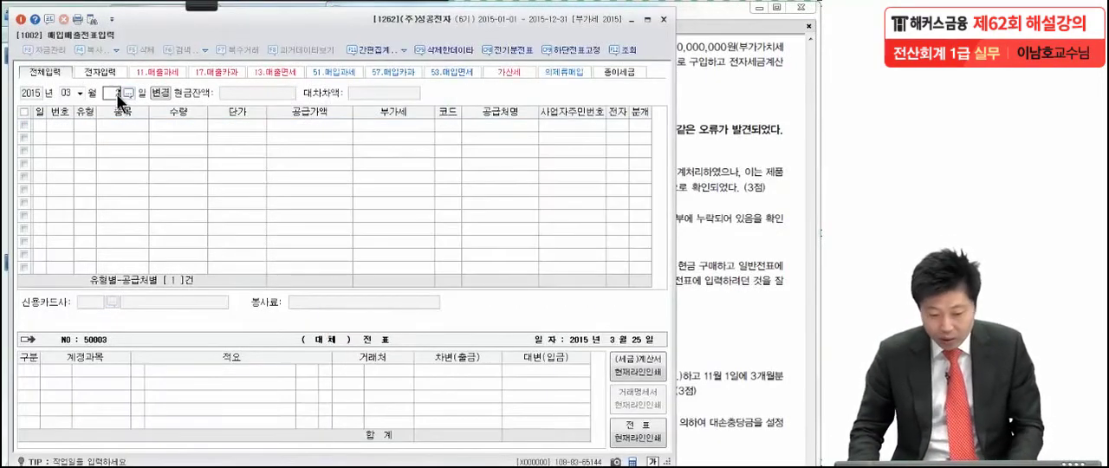
pyautogui.write('7')
pyautogui.press('Return')
pyautogui.write('54')
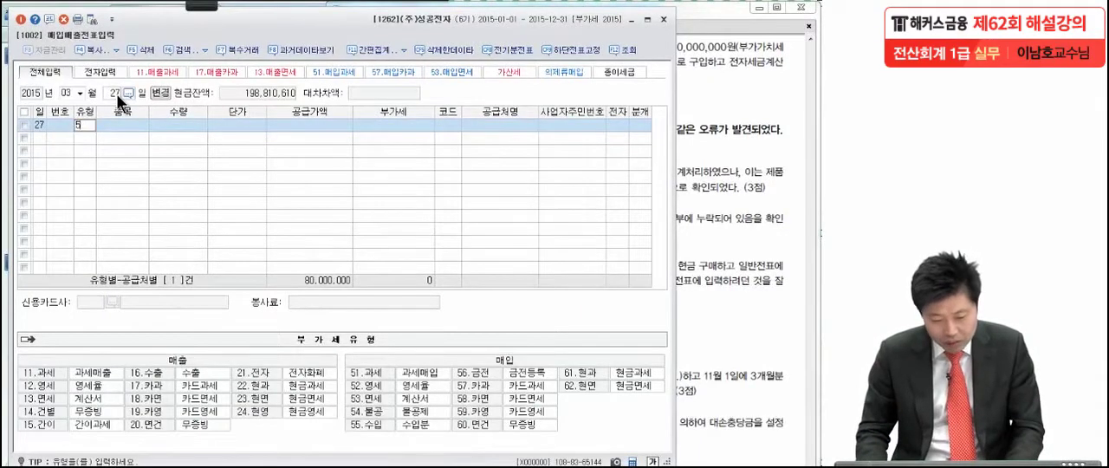
pyautogui.press('Return')
pyautogui.press('Return')
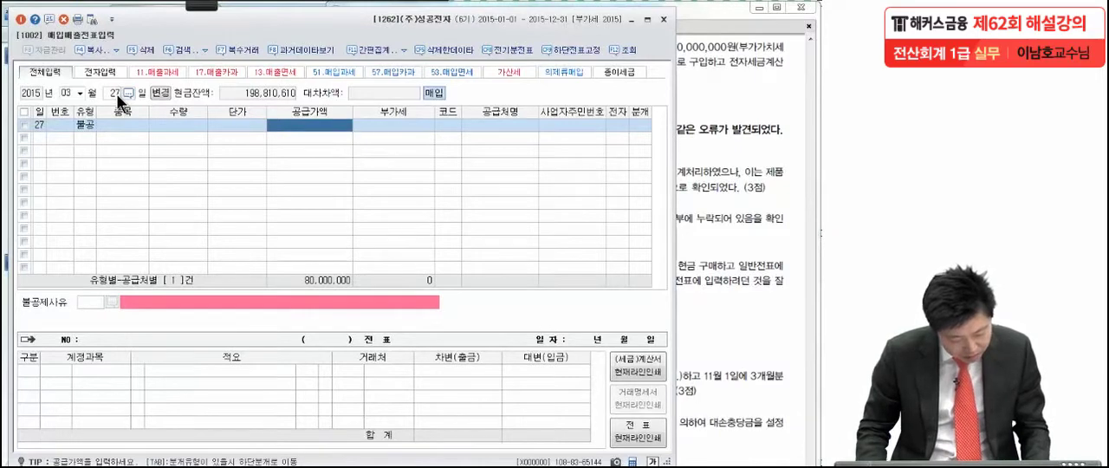
# Step: Enter a supply value of 10,000,000 for the March 27 purchase and accept the calculated VAT
pyautogui.write('10,000,')
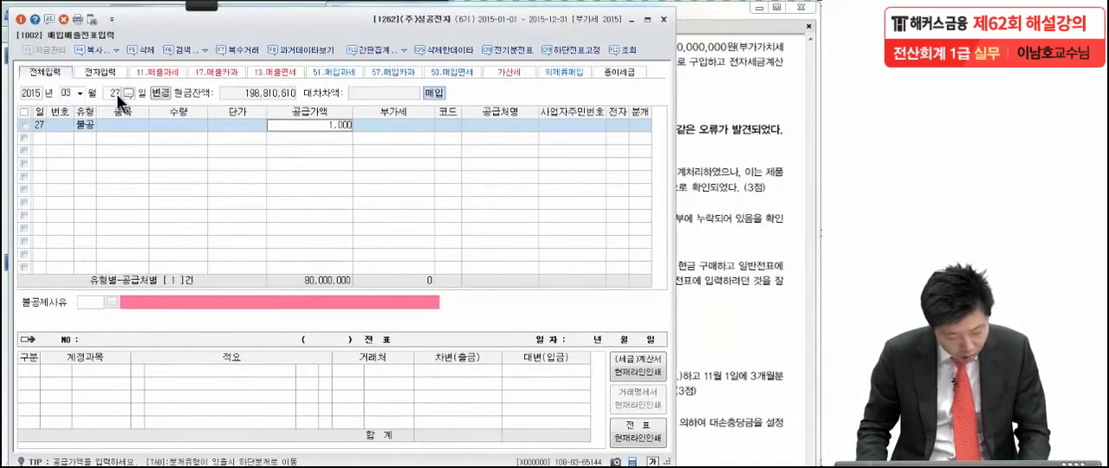
pyautogui.write('000')
pyautogui.press('Return')
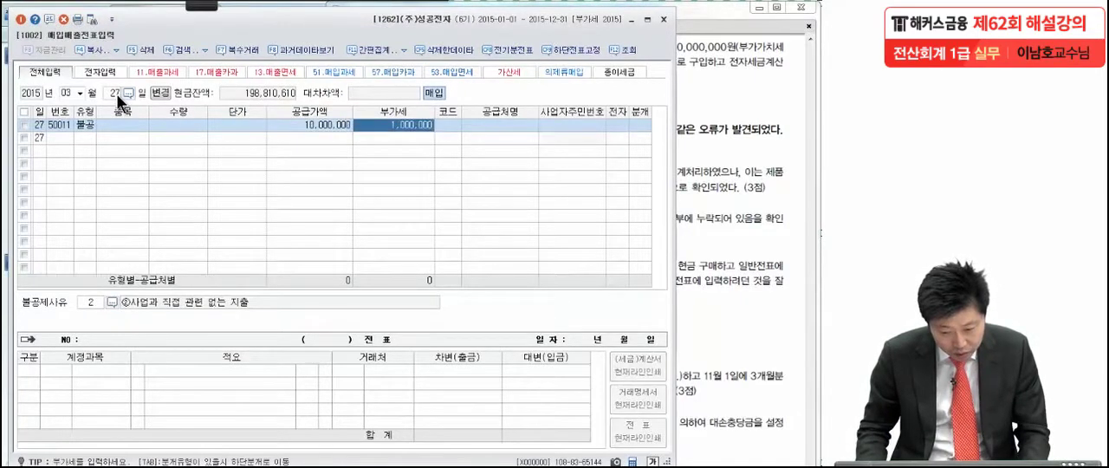
pyautogui.press('Return')
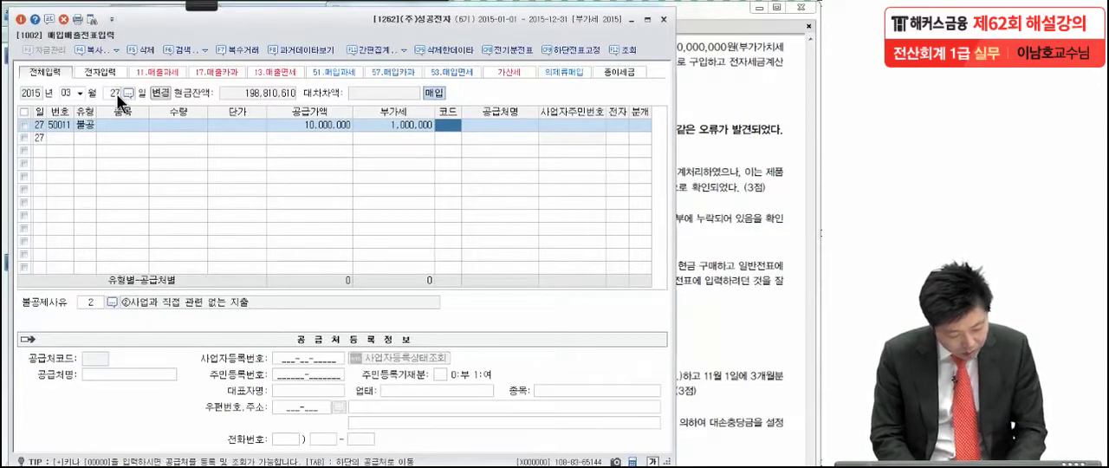
# Step: Set 써치라인 as the supplier of the March 27 purchase and mark it as an electronic invoice (1, 여)
pyautogui.write('써')
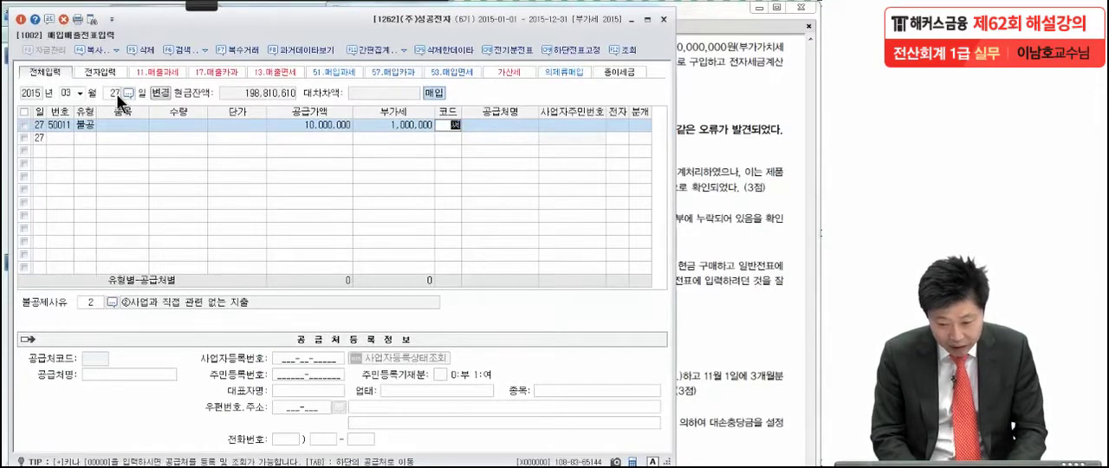
pyautogui.press('Return')
pyautogui.press('Return')
pyautogui.press('Return')
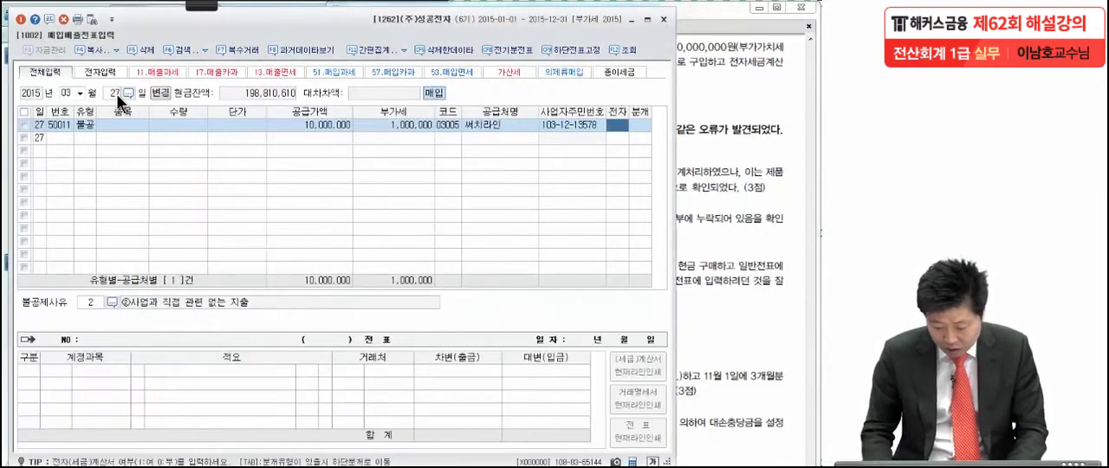
pyautogui.write('1')
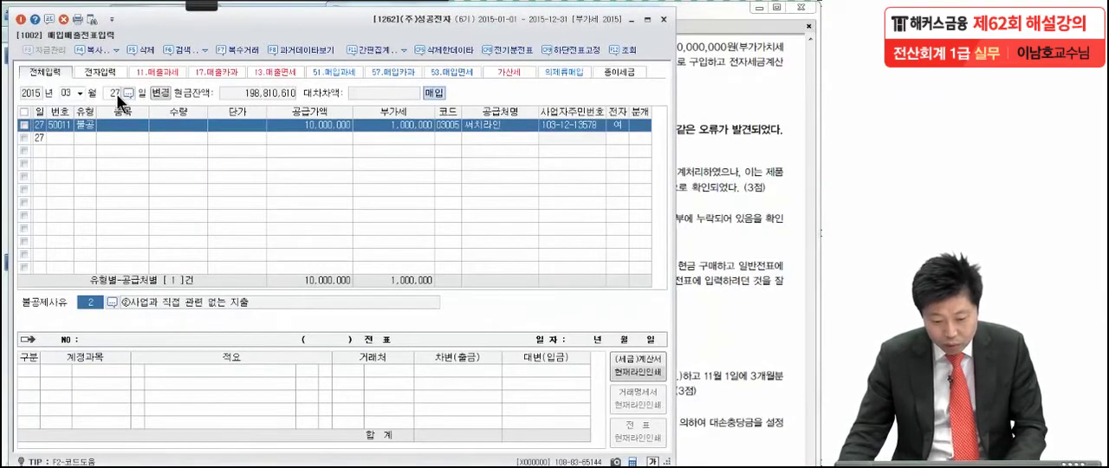
# Step: Set the non-deduction reason to 3 (비영업용 소형승용자동차 구입·유지 및 임차) and the journal type to 3 (혼합)
pyautogui.click(111, 302)
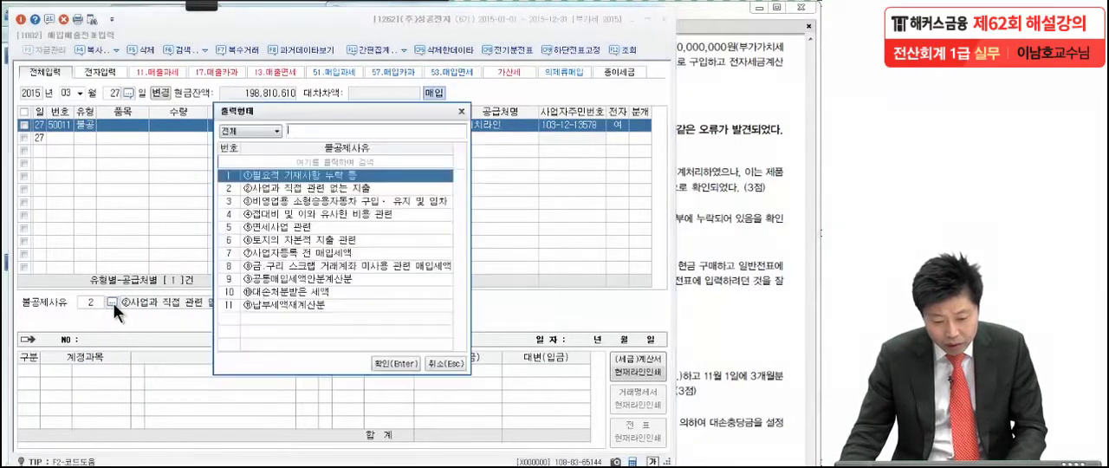
pyautogui.click(267, 206)
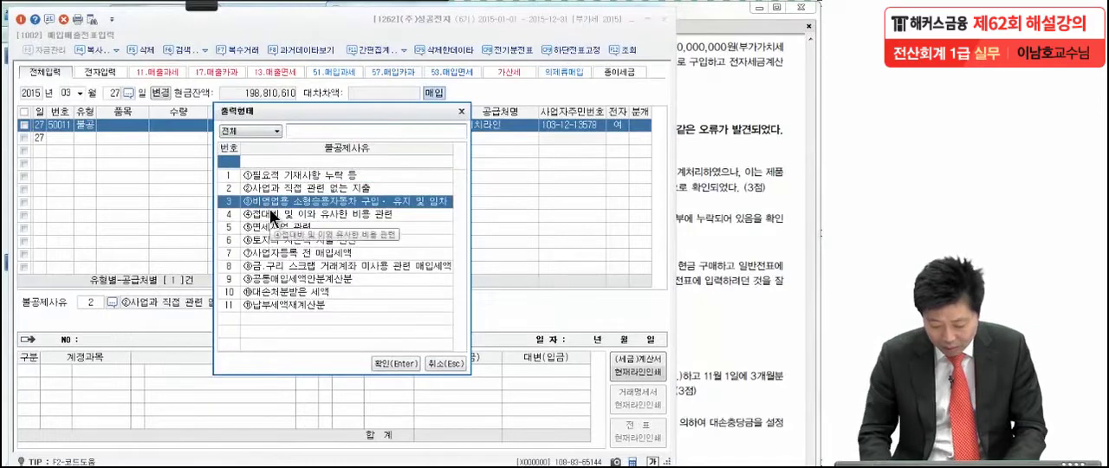
pyautogui.doubleClick(269, 209)
pyautogui.write('3')
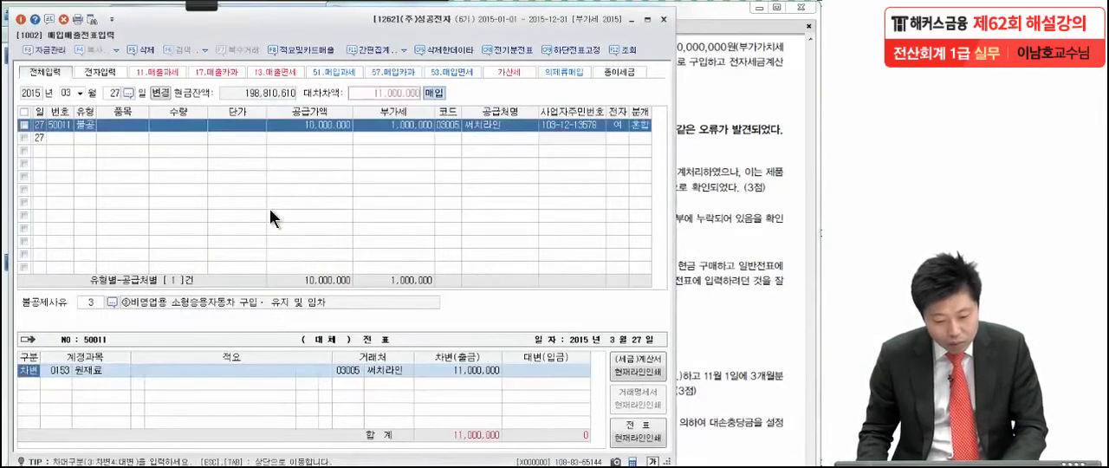
pyautogui.write('차량')
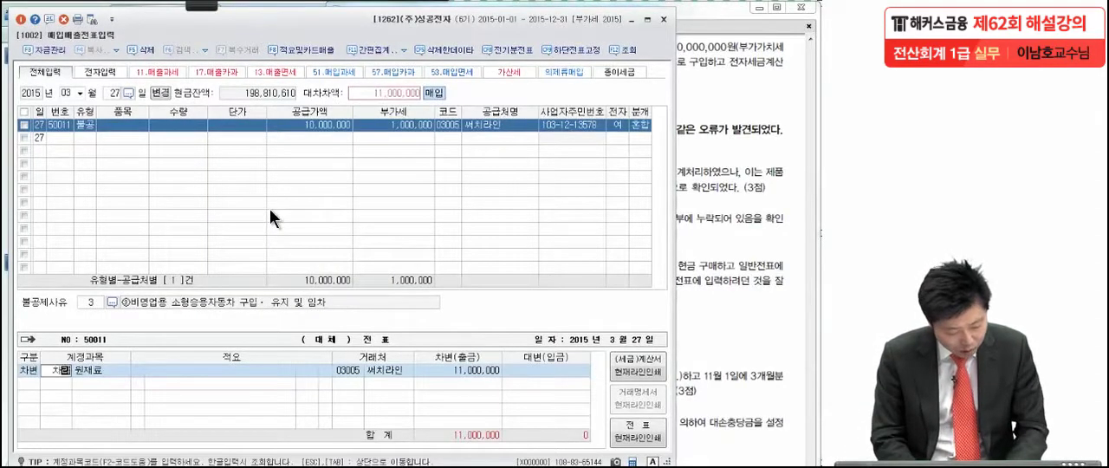
# Step: Change the debit account of the March 27 purchase to 차량운반구 (0208)
pyautogui.press('Return')
pyautogui.press('Return')
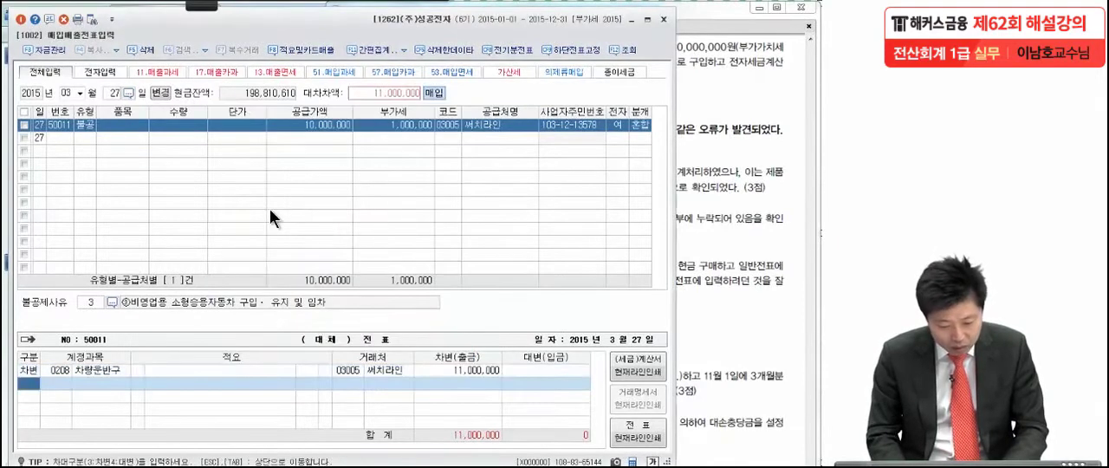
pyautogui.click(494, 370)
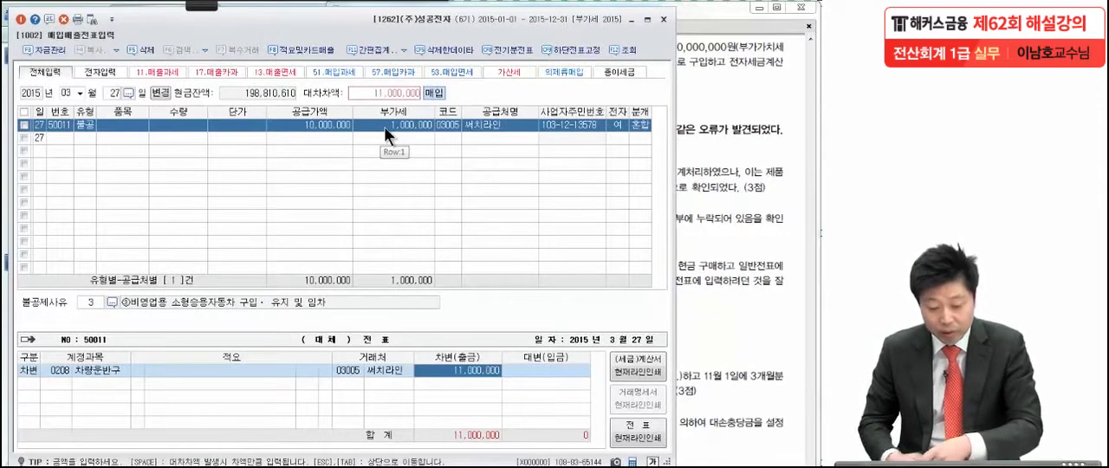
# Step: Add a credit line to 미지급금 (0253) for the full 11,000,000 in the March 27 journal entry
pyautogui.click(32, 383)
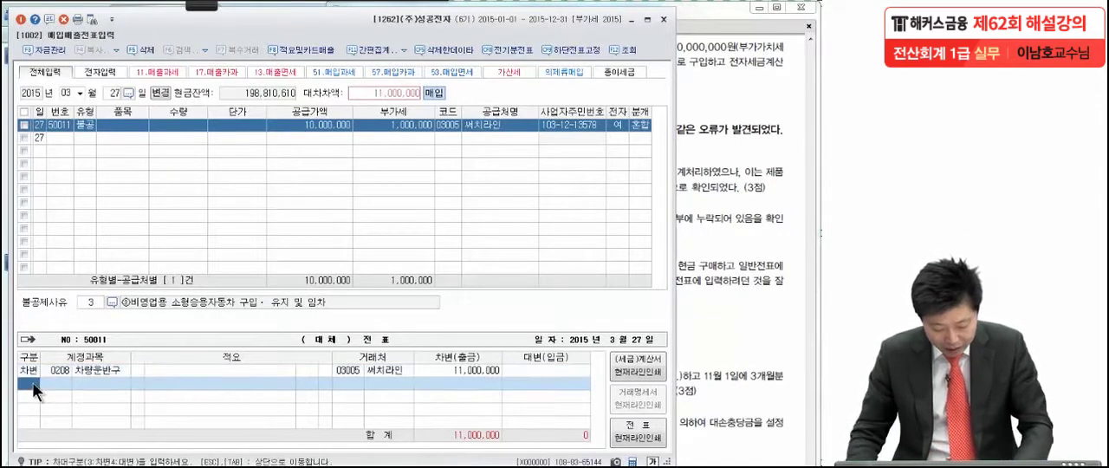
pyautogui.write('4')
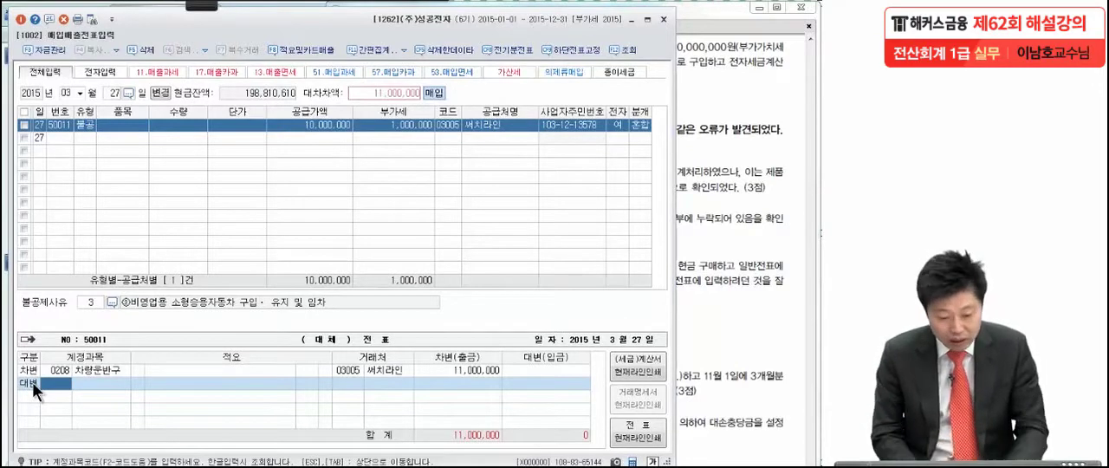
pyautogui.write('미')
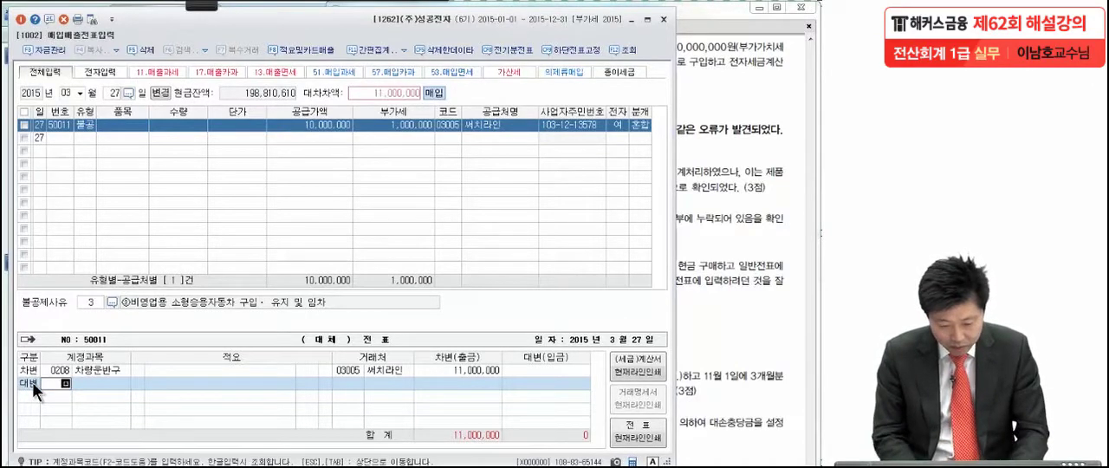
pyautogui.write('지급')
pyautogui.press('Return')
pyautogui.press('Return')
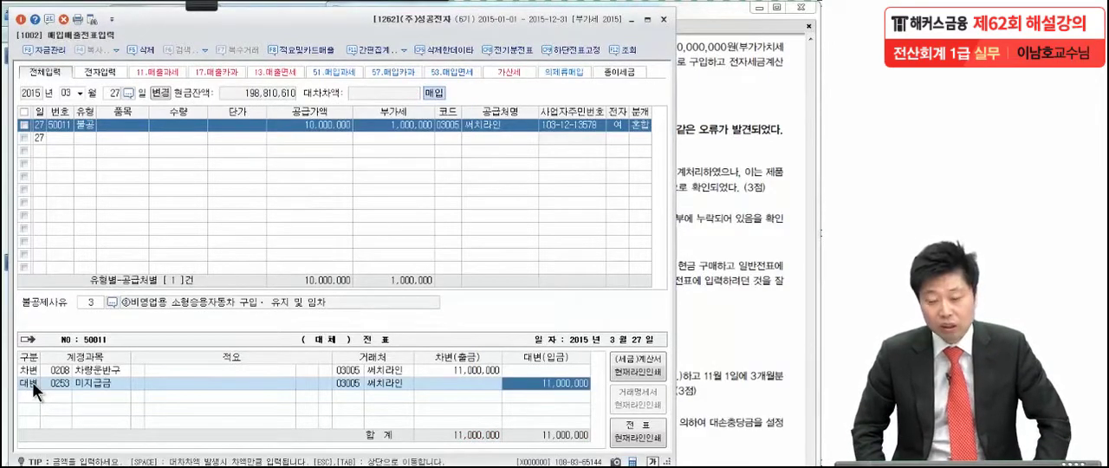
# Step: Close the purchase and sales voucher entry window and bring up item (1) of problem 4 in the exam PDF
pyautogui.click(709, 251)
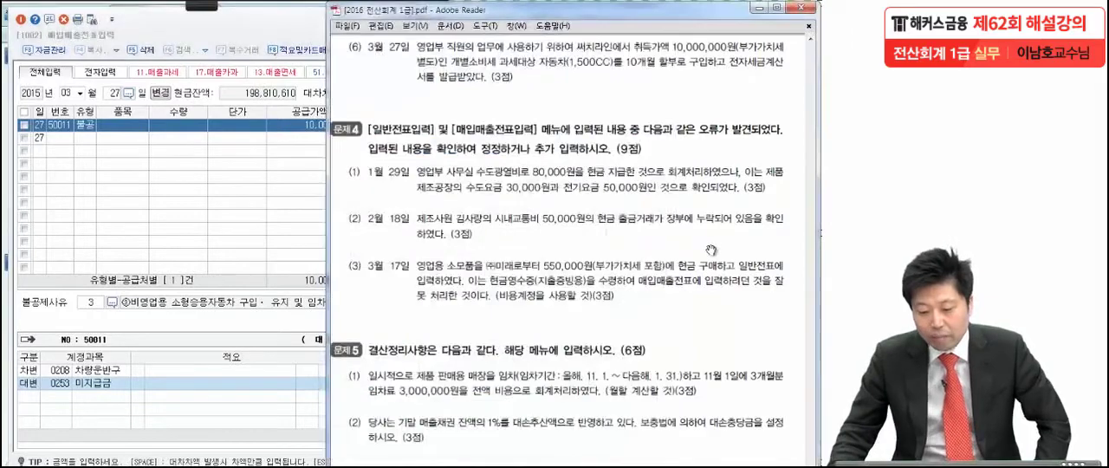
pyautogui.click(252, 226)
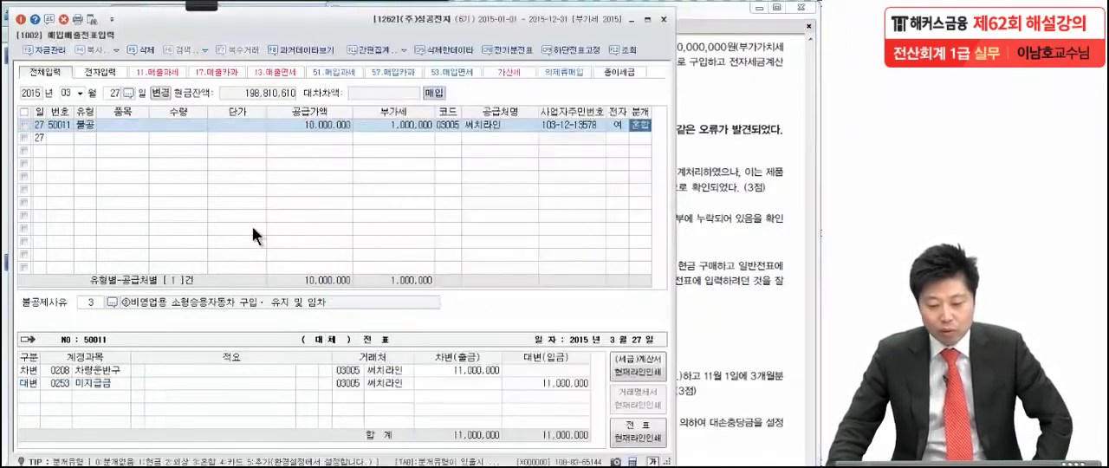
pyautogui.click(663, 18)
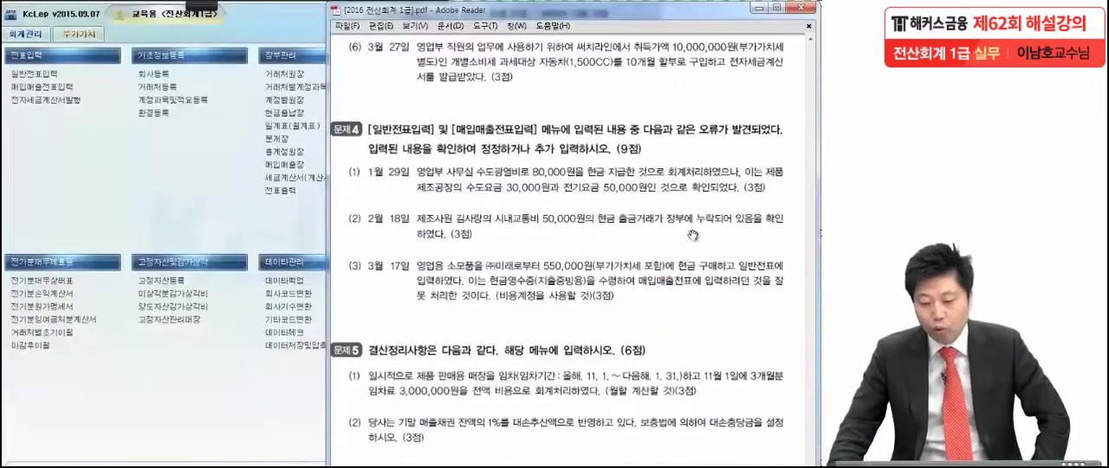
pyautogui.scroll(-3, 691, 286)
pyautogui.scroll(-2, 691, 286)
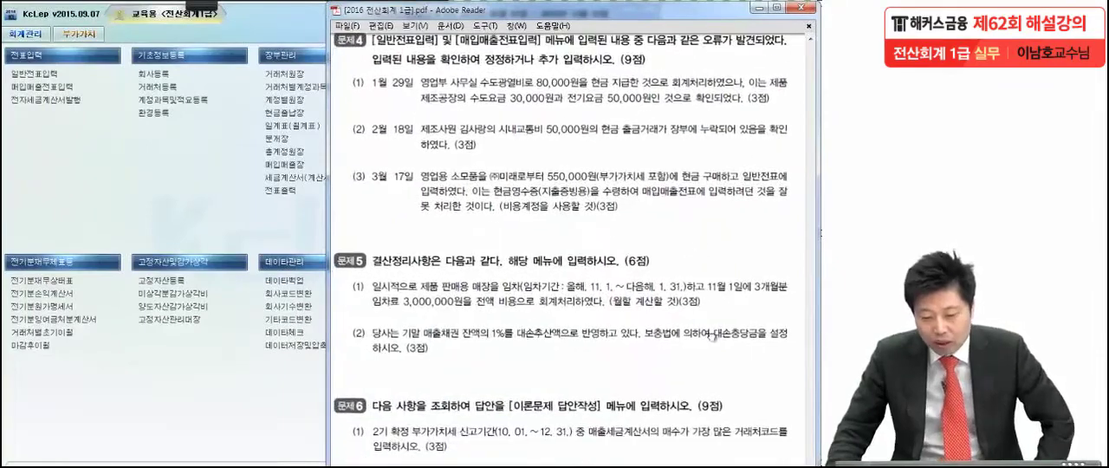
pyautogui.scroll(-1, 710, 336)
pyautogui.moveTo(707, 303); pyautogui.dragTo(707, 299)
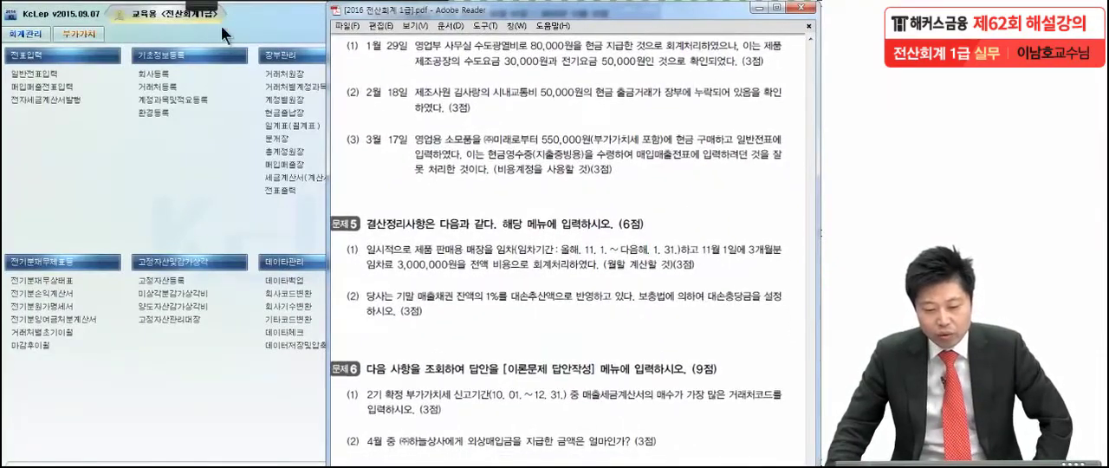
# Step: Mark the key wording on utility, water and electricity costs in item (1) of problem 4 in red pen and clear the marks
pyautogui.click(203, 7)
pyautogui.click(21, 19)
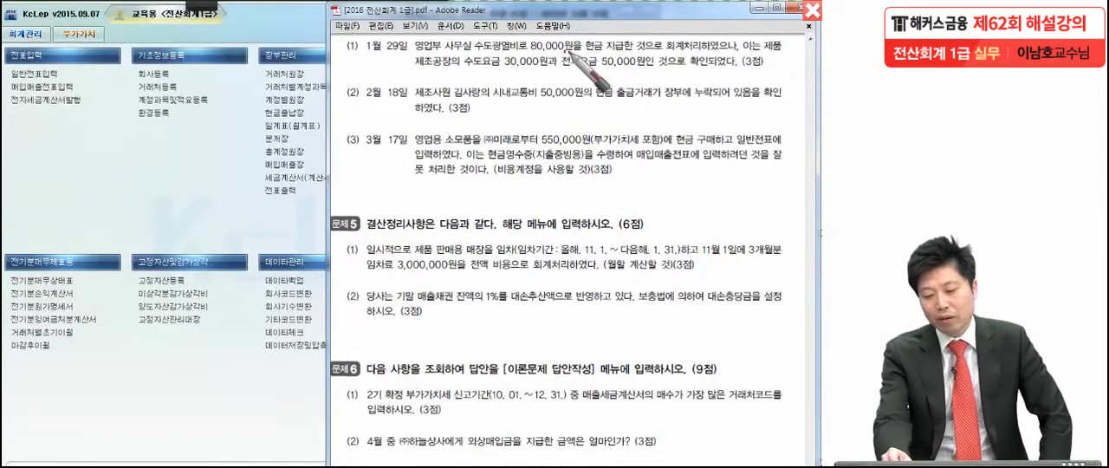
pyautogui.moveTo(746, 26); pyautogui.dragTo(725, 64)
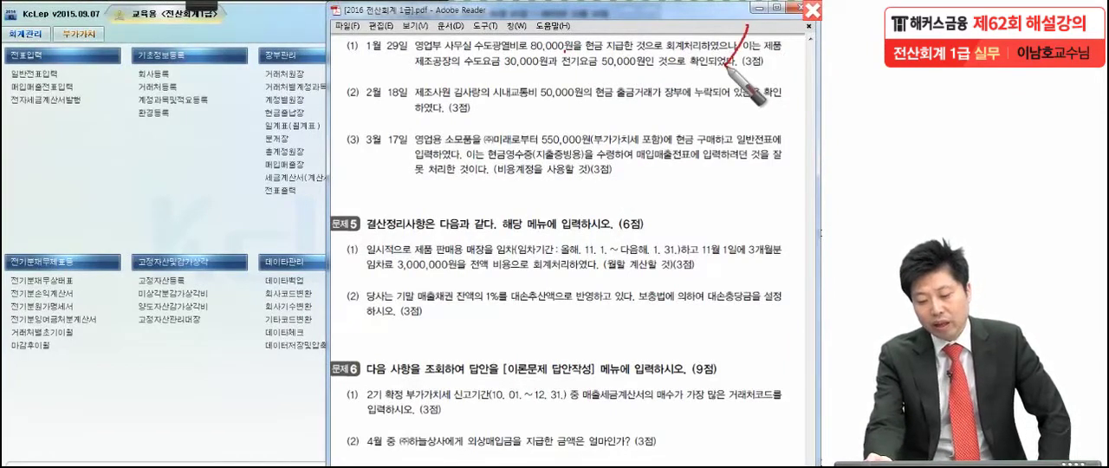
pyautogui.moveTo(417, 53); pyautogui.dragTo(536, 52)
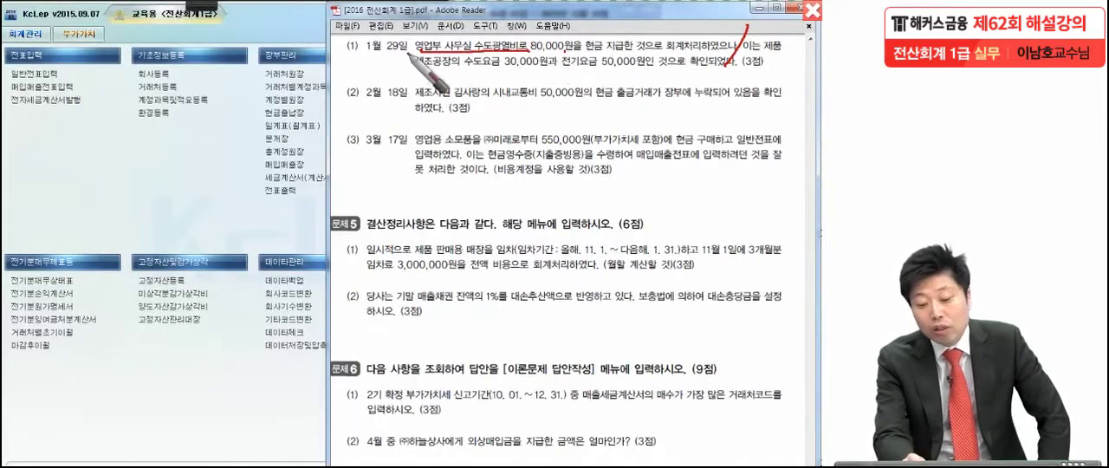
pyautogui.moveTo(409, 79); pyautogui.dragTo(529, 78)
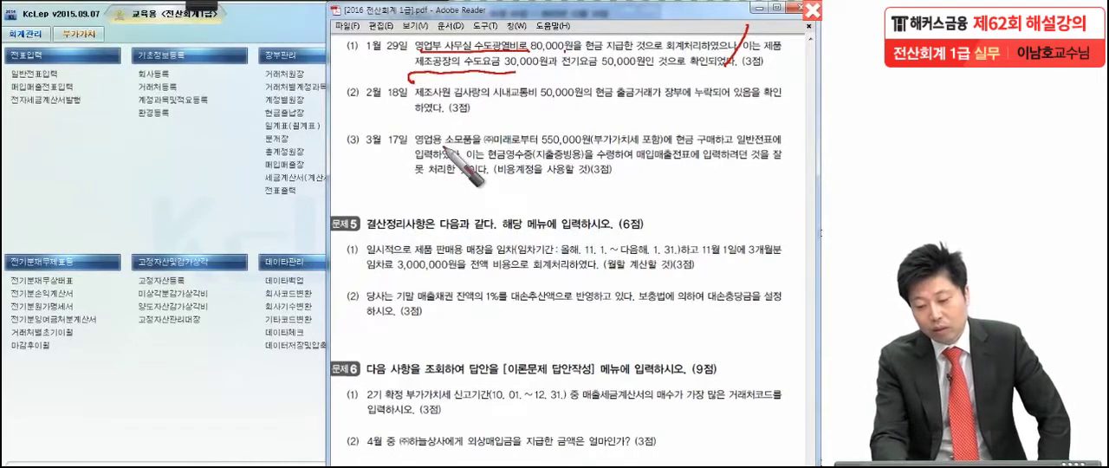
pyautogui.moveTo(538, 79); pyautogui.dragTo(593, 80)
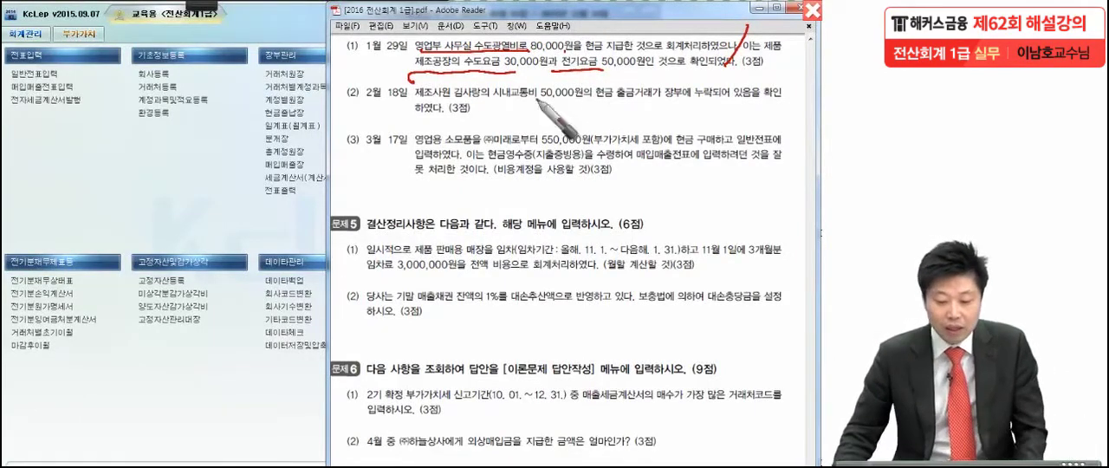
pyautogui.press('Escape')
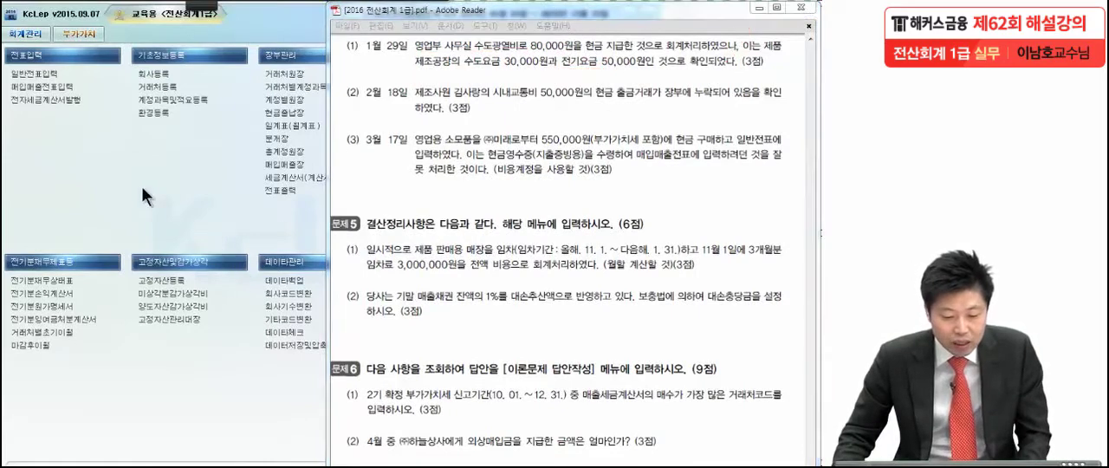
# Step: Open general voucher entry (일반전표입력) and bring up the vouchers for January 29
pyautogui.click(47, 75)
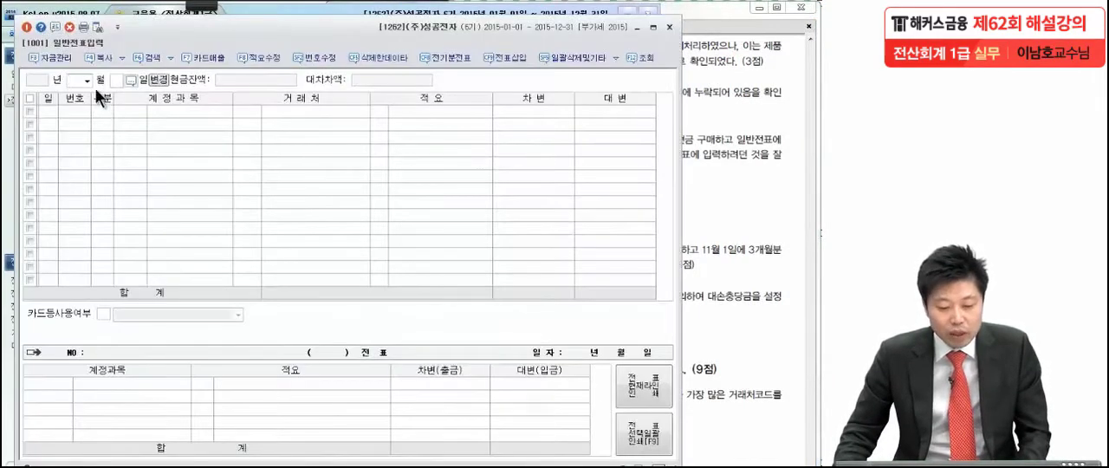
pyautogui.click(86, 80)
pyautogui.click(84, 91)
pyautogui.write('29')
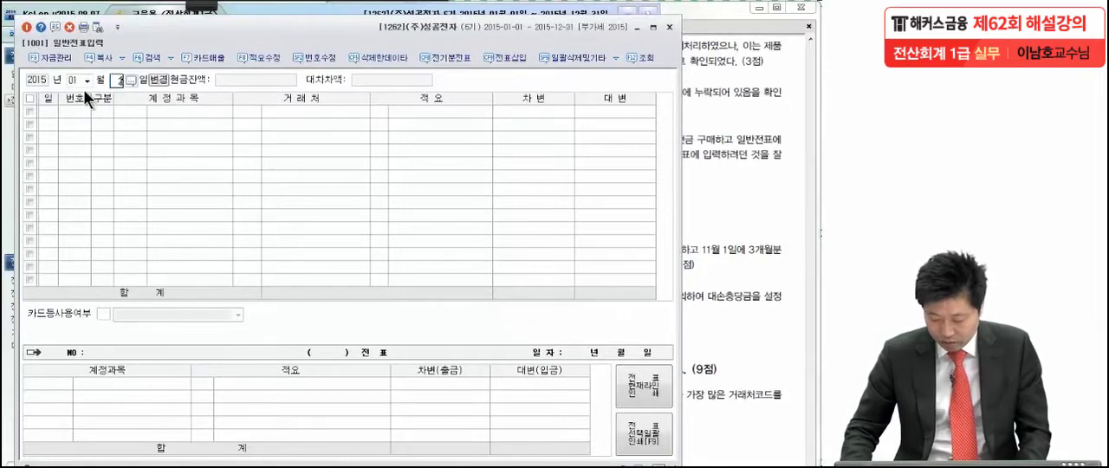
pyautogui.press('Return')
# Step: Change the January 29 debit account to manufacturing-cost 가스수도료 (0515) and set its amount to 30,000
pyautogui.click(111, 112)
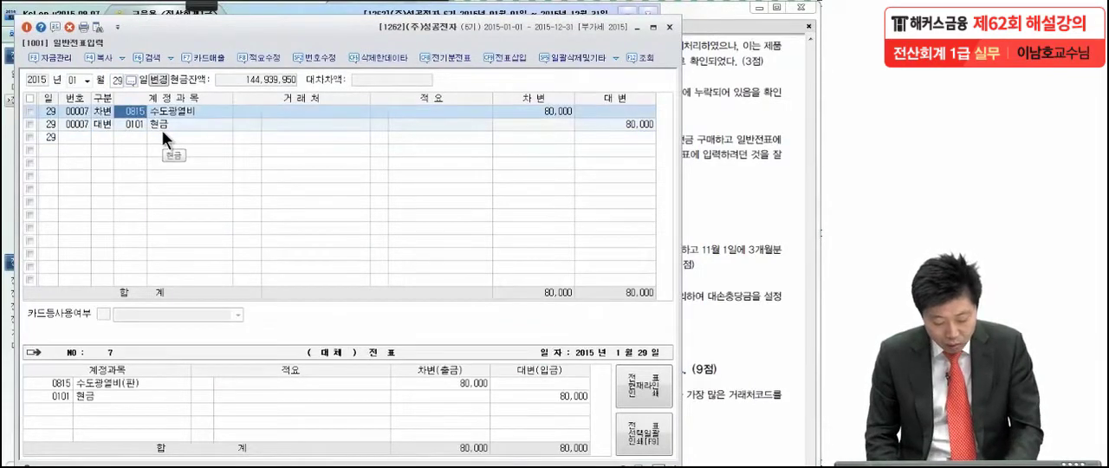
pyautogui.press('F2')
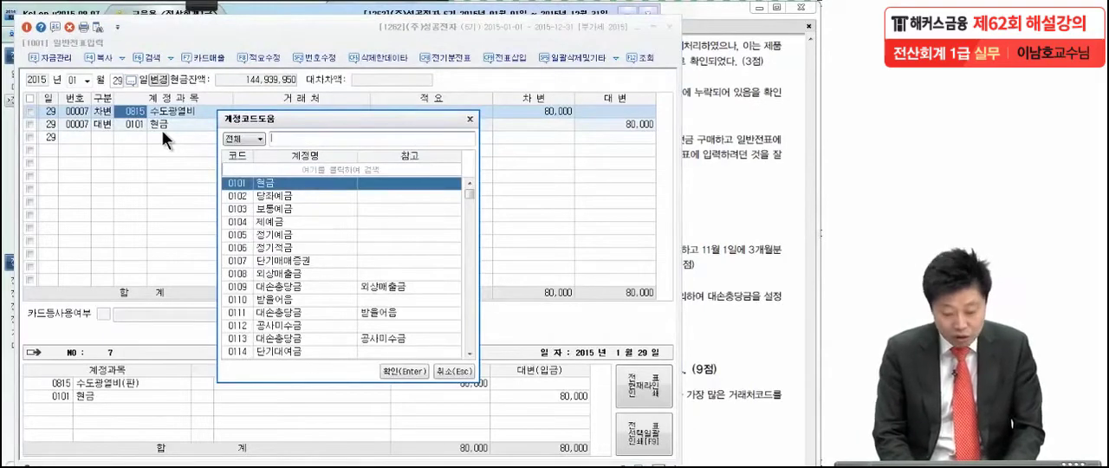
pyautogui.write('가스')
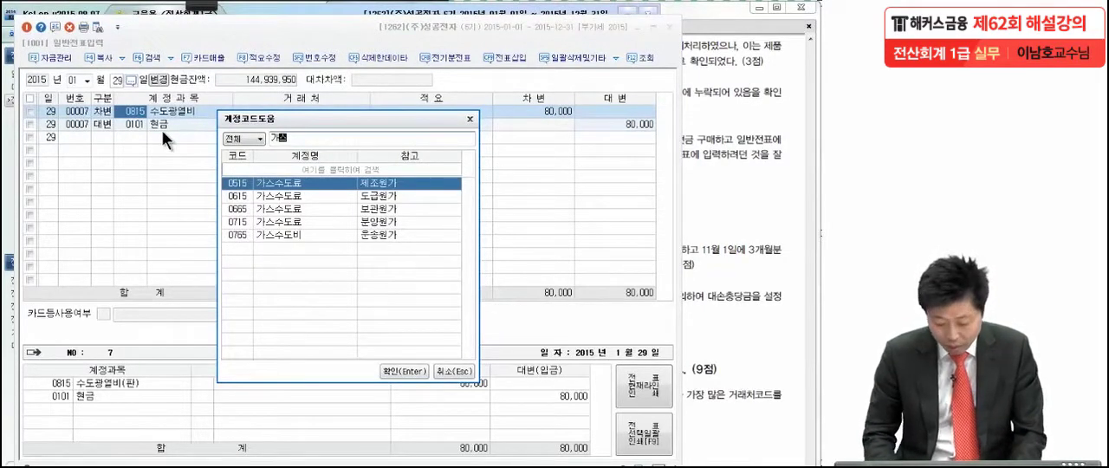
pyautogui.press('Return')
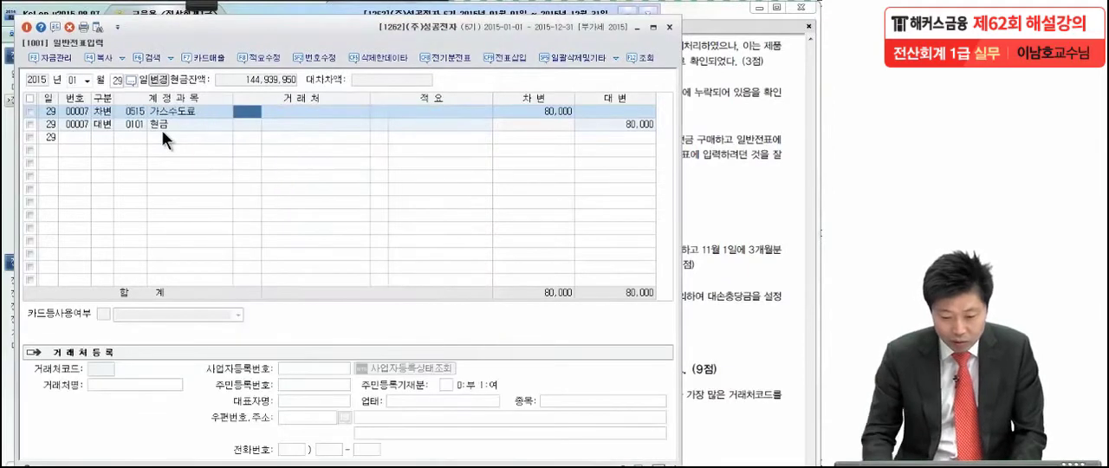
pyautogui.click(514, 110)
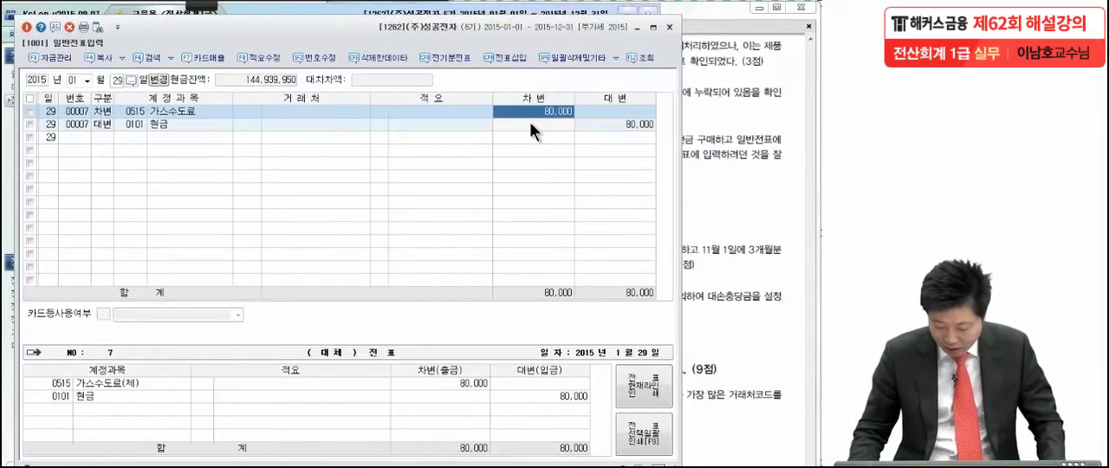
pyautogui.write('30')
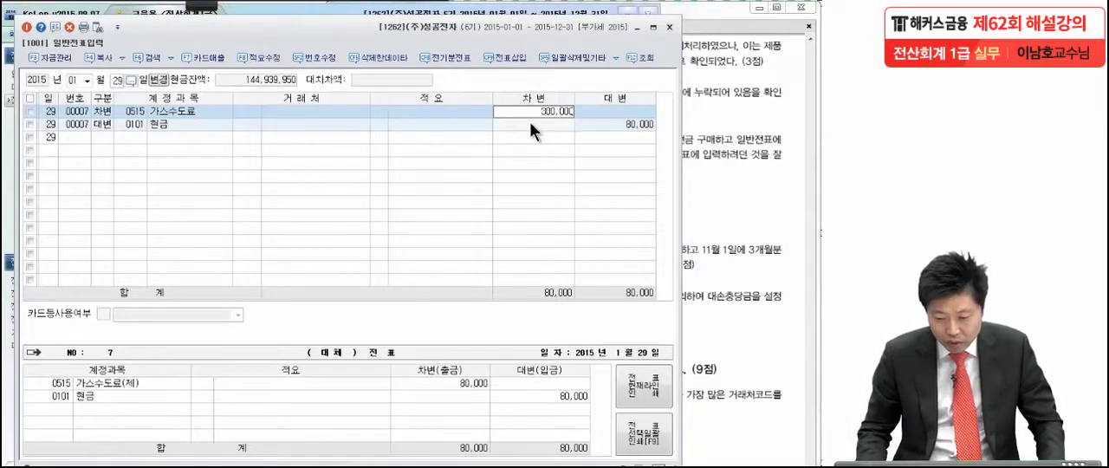
pyautogui.press('Return')
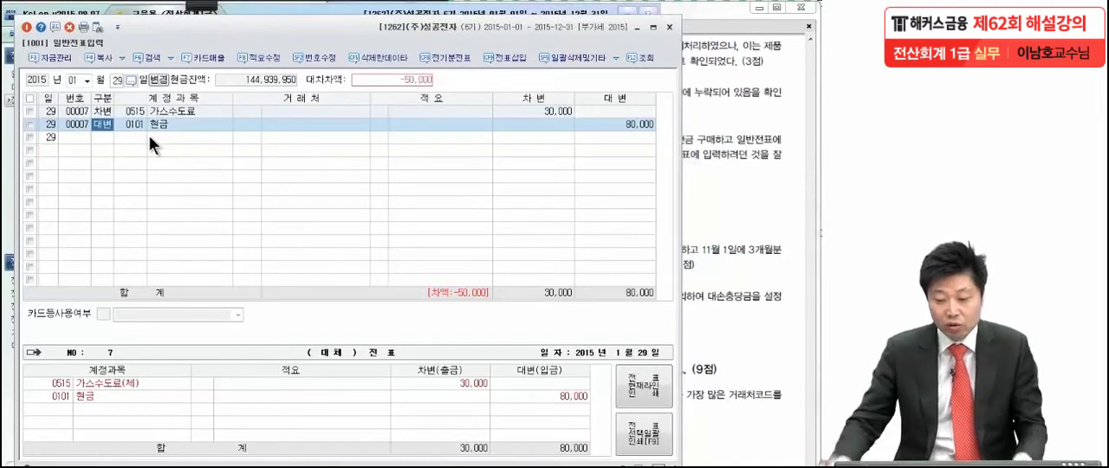
# Step: Insert a debit line above the January 29 cash line for manufacturing-cost 전력비 (0516) with 50,000
pyautogui.click(513, 56)
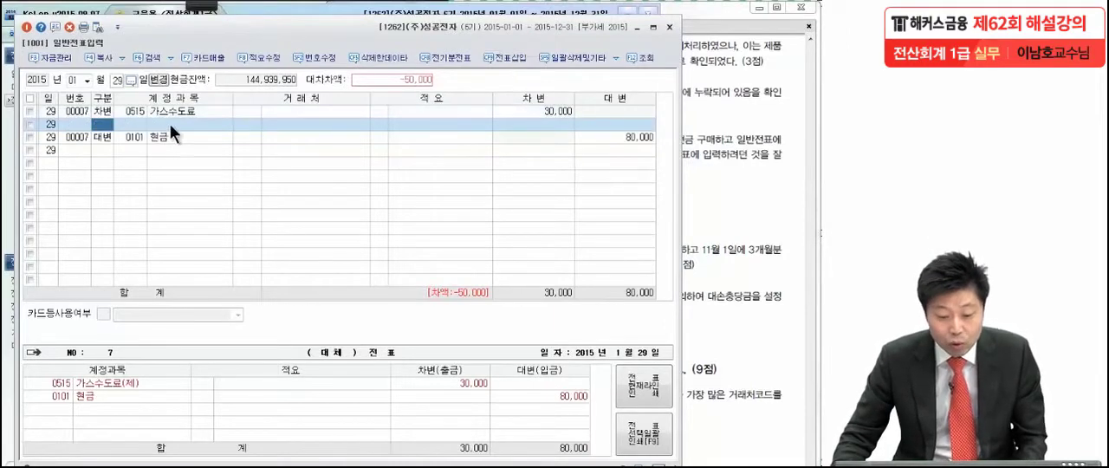
pyautogui.write('1')
pyautogui.write('전')
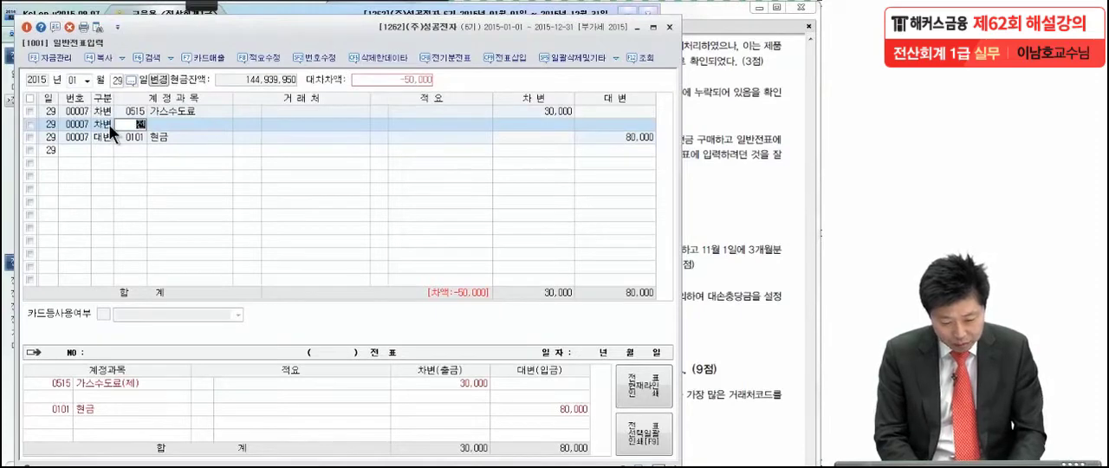
pyautogui.write('력')
pyautogui.press('Return')
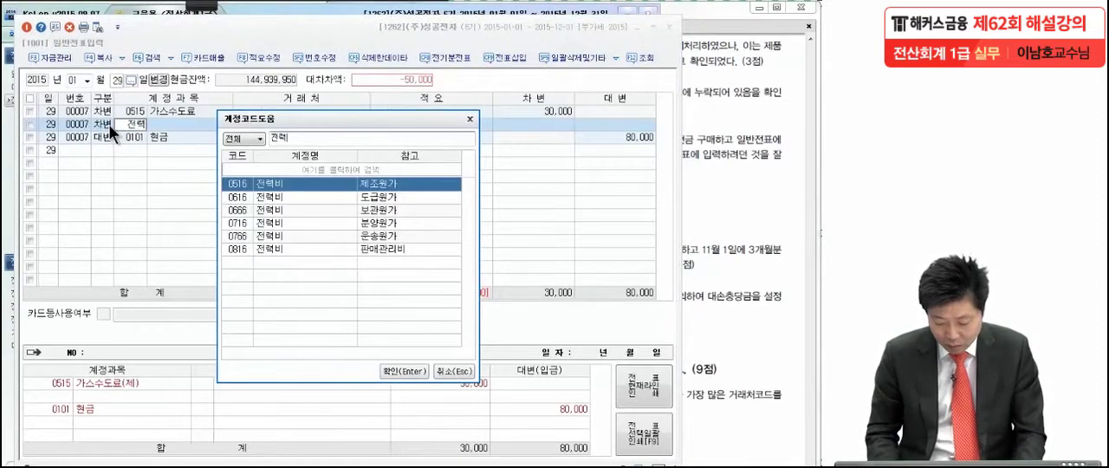
pyautogui.press('Return')
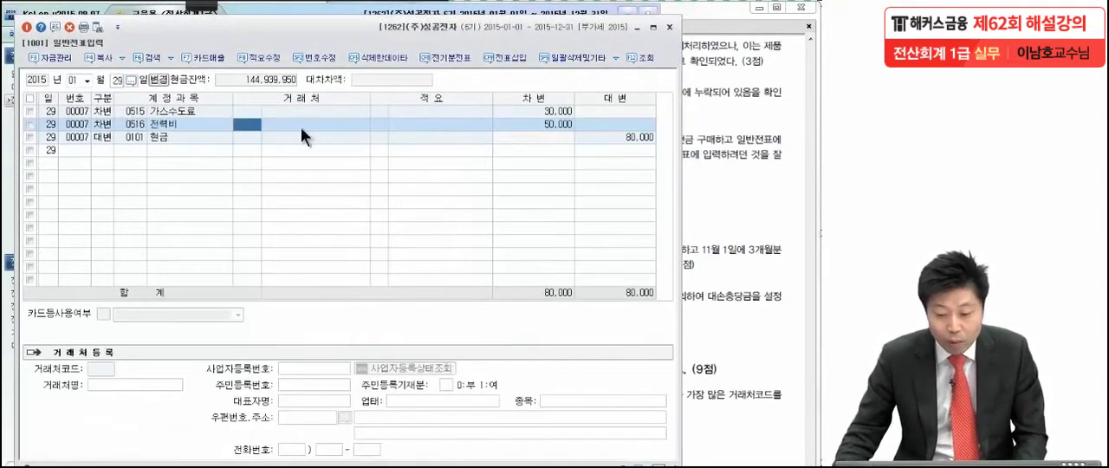
pyautogui.click(560, 124)
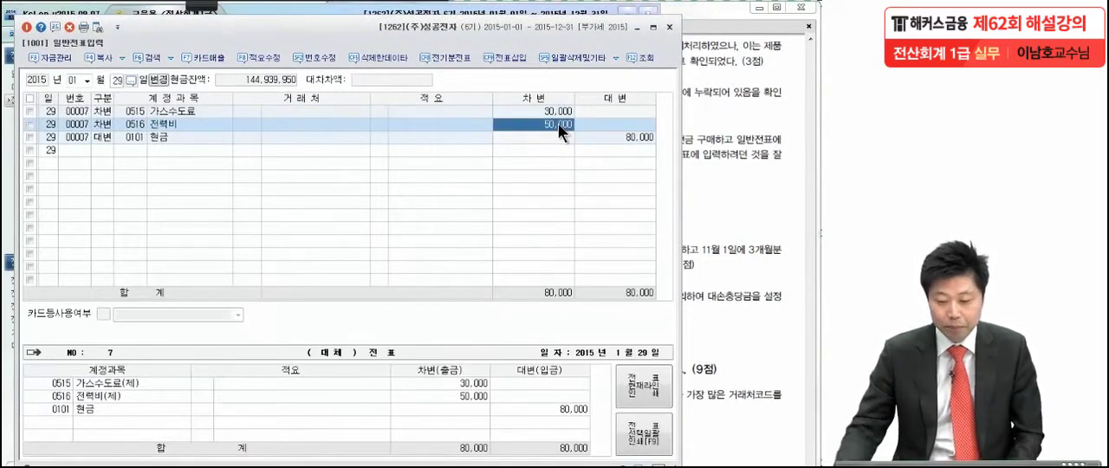
# Step: Bring up item (2) of problem 4 in the exam PDF and examine the omitted February 18 transportation expense
pyautogui.click(719, 120)
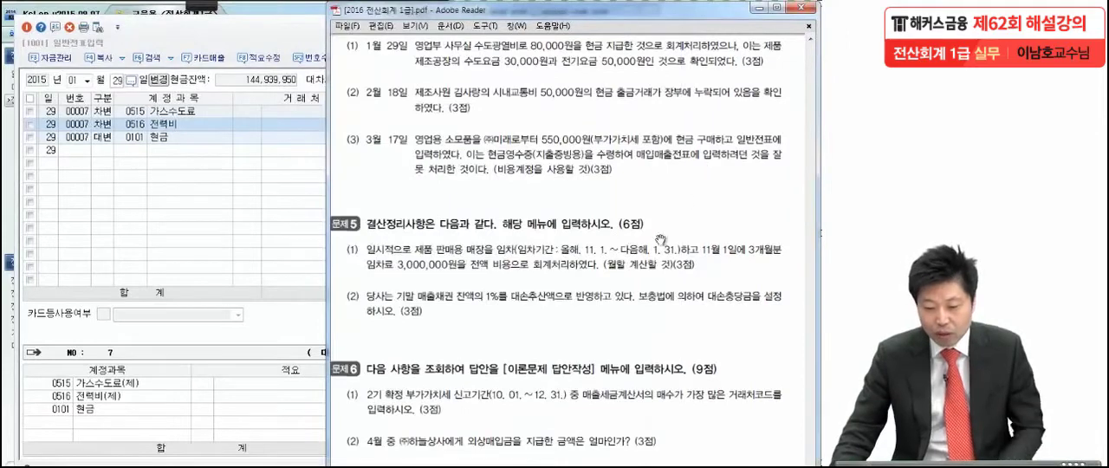
pyautogui.scroll(-2, 658, 238)
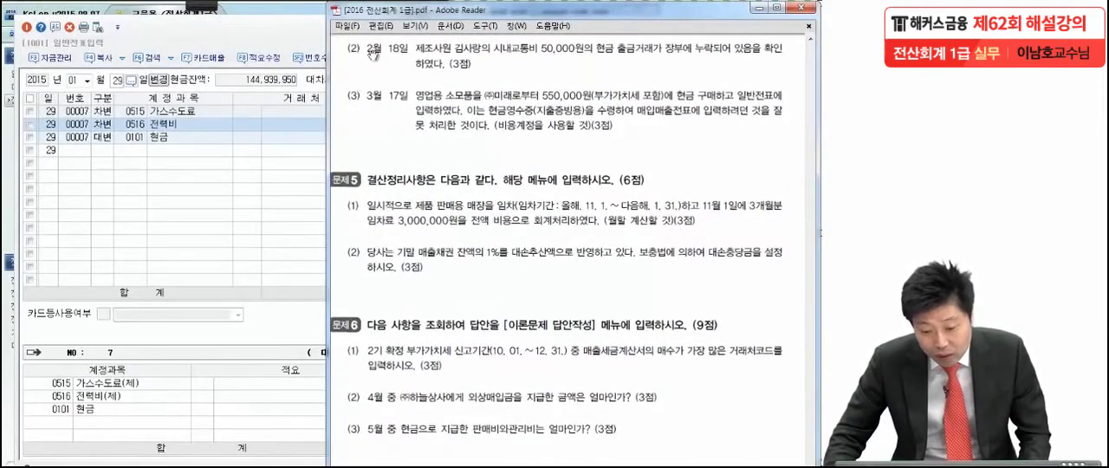
pyautogui.click(198, 4)
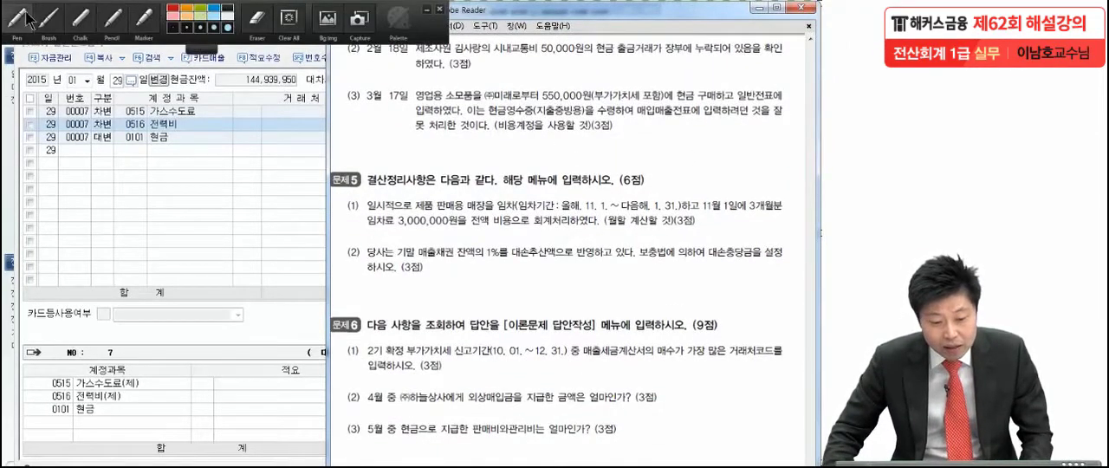
pyautogui.click(22, 16)
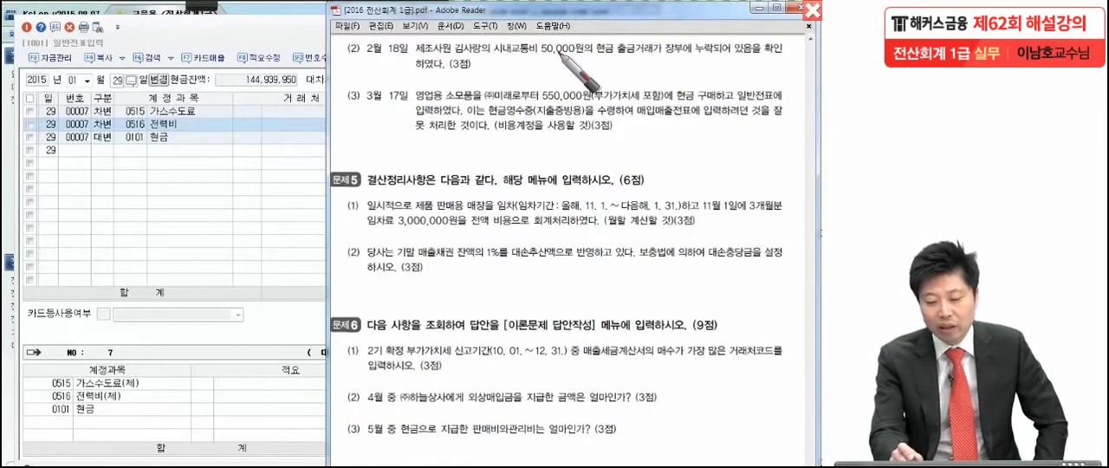
pyautogui.click(568, 62)
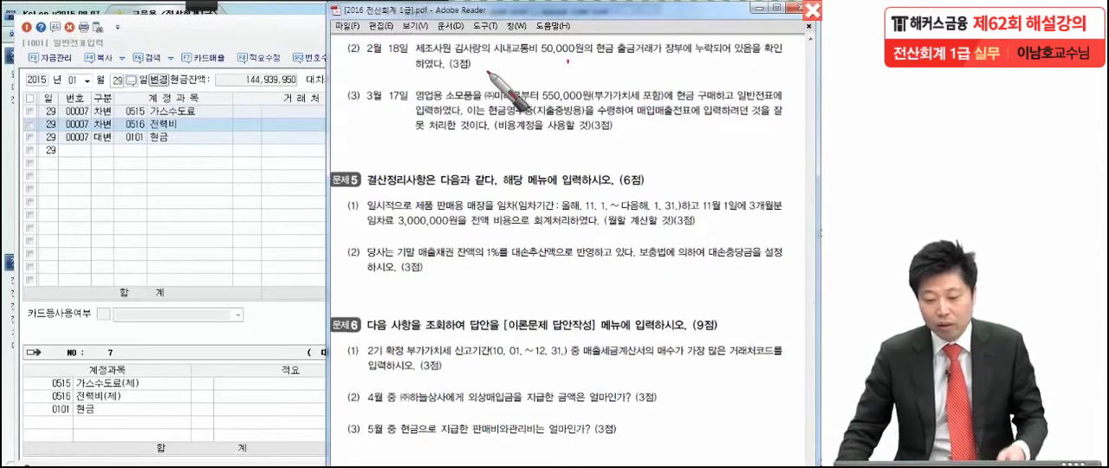
pyautogui.click(236, 131)
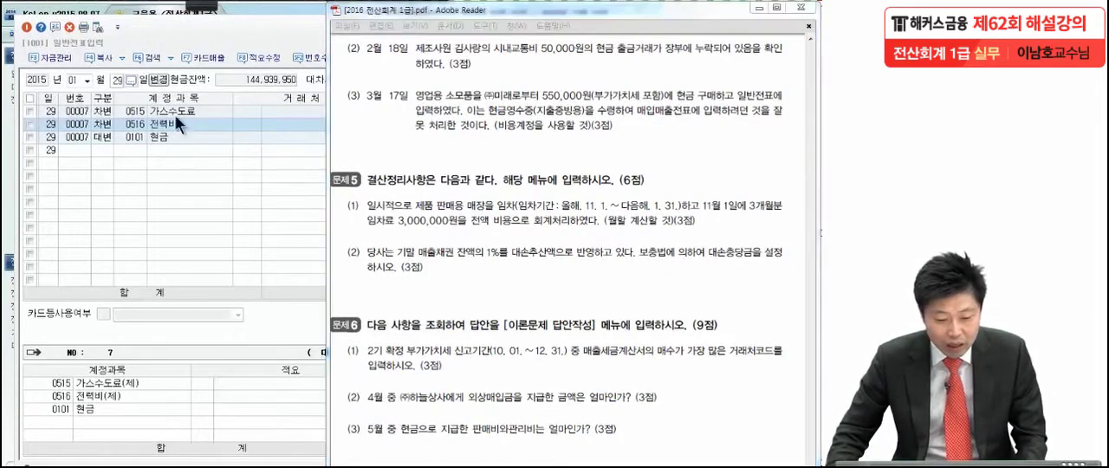
# Step: Set the general voucher date to February 18
pyautogui.click(86, 85)
pyautogui.click(78, 104)
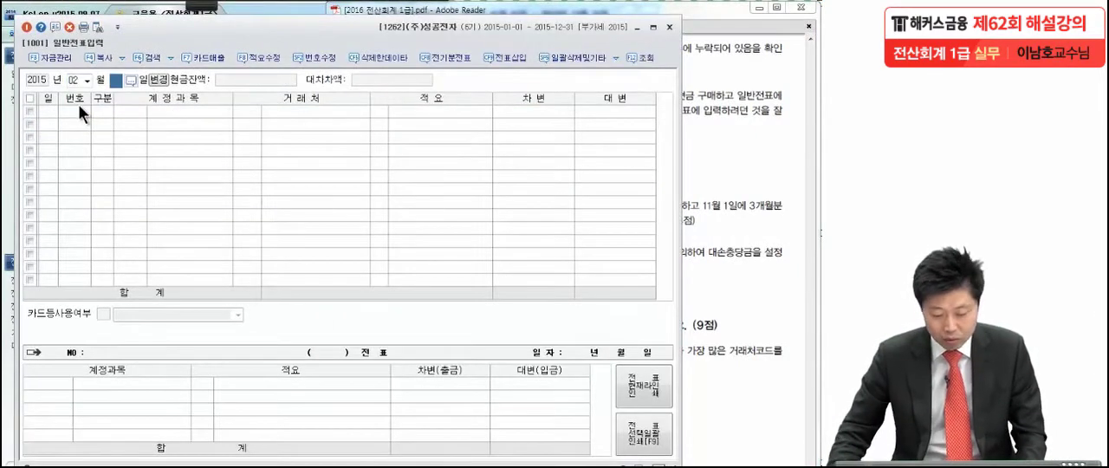
pyautogui.write('18')
pyautogui.press('Return')
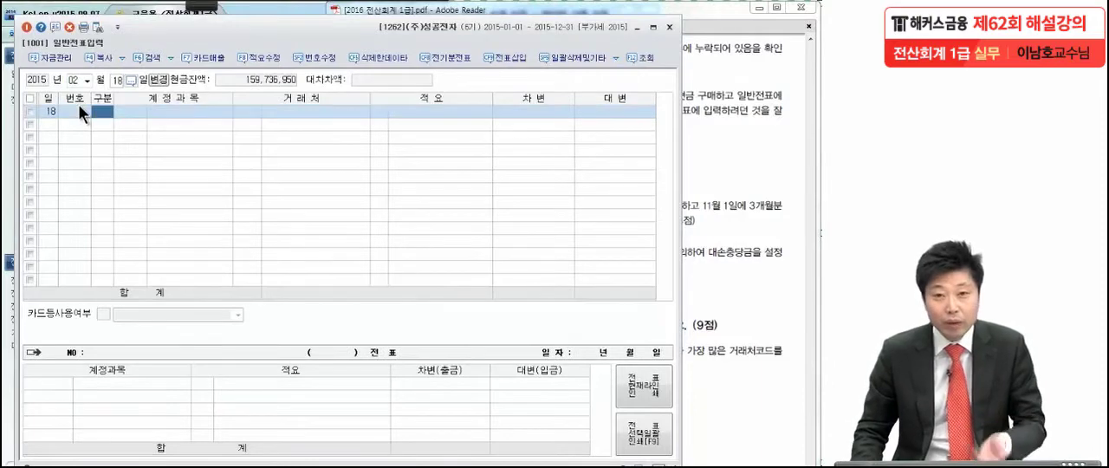
# Step: Enter a February 18 debit line for manufacturing-cost 여비교통비 (0512) with 50,000
pyautogui.write('3')
pyautogui.press('Return')
pyautogui.write('여비교')
pyautogui.press('Return')
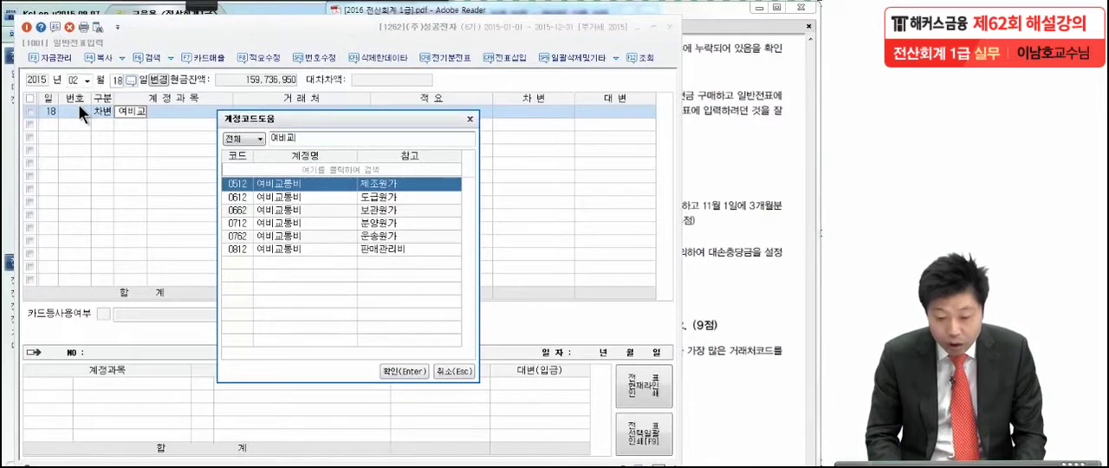
pyautogui.press('Return')
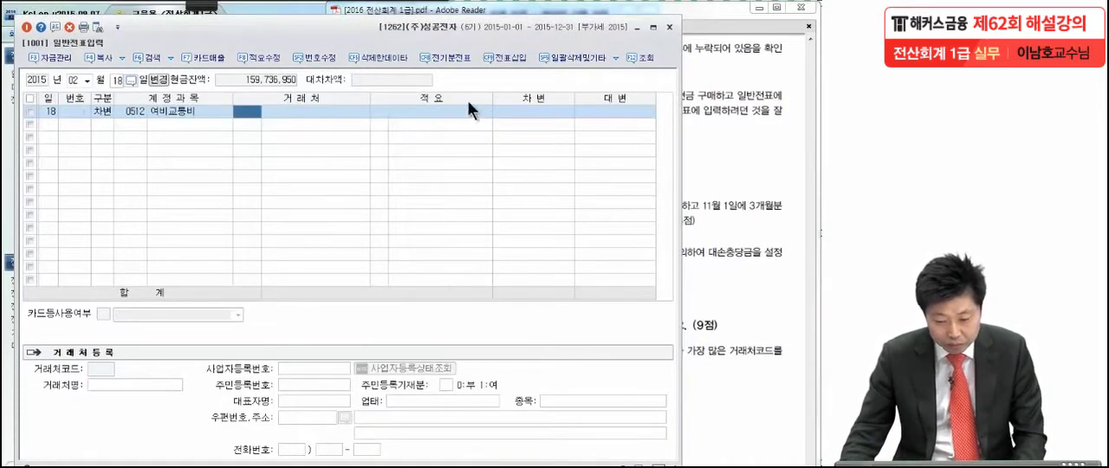
pyautogui.click(513, 113)
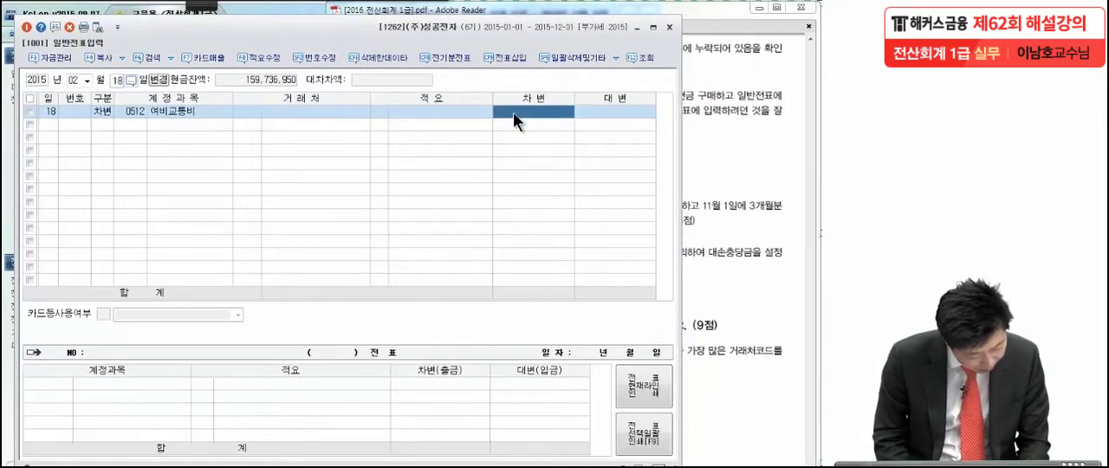
pyautogui.write('50')
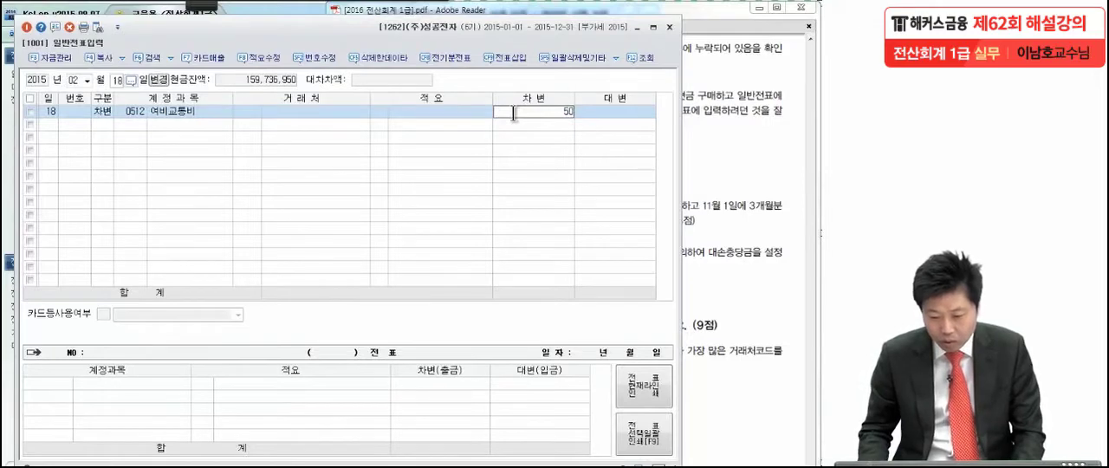
pyautogui.write(',000')
pyautogui.press('Return')
# Step: Add a credit line to 현금 (0101) for 50,000 in the February 18 voucher
pyautogui.write('4혁')
pyautogui.write('금')
pyautogui.press('Return')
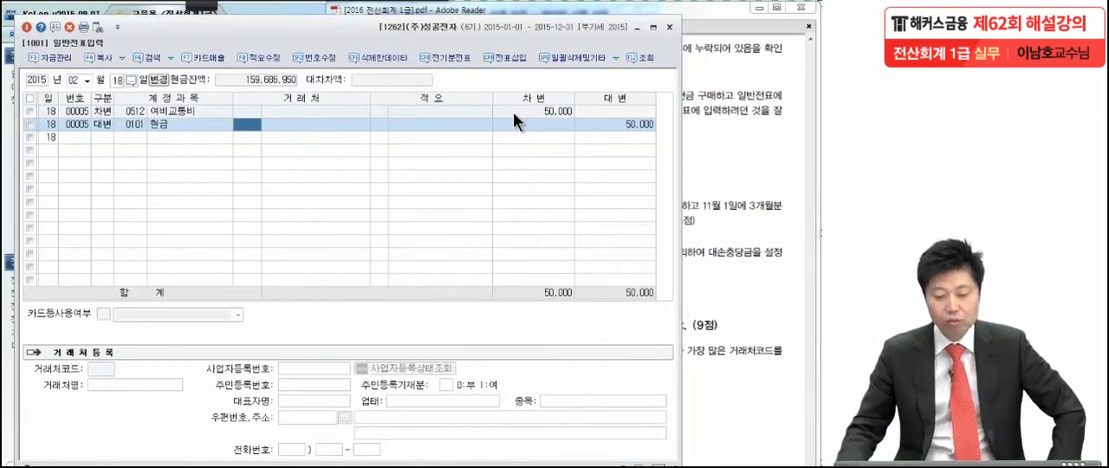
# Step: Bring up item (3) of problem 4 in the exam PDF, on the March 17 office supplies purchase
pyautogui.click(690, 277)
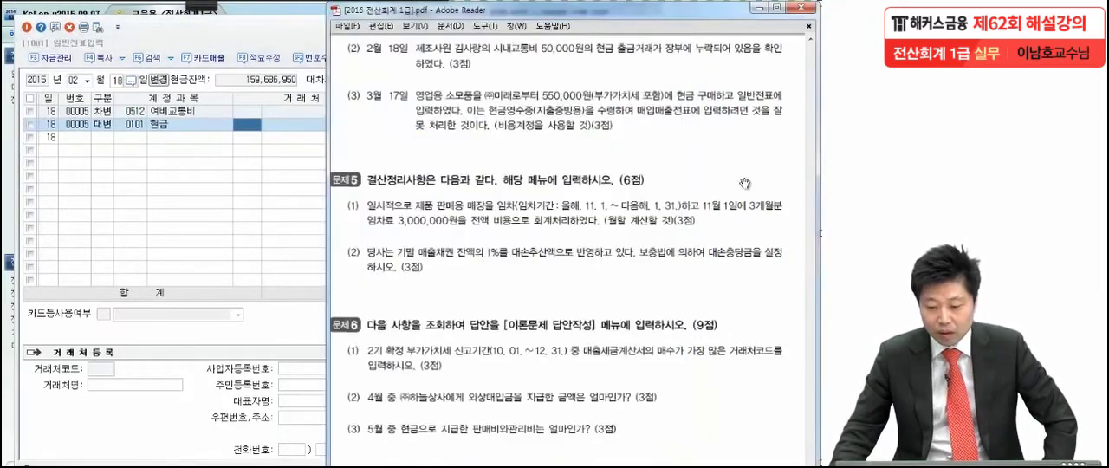
pyautogui.scroll(-1, 687, 245)
pyautogui.moveTo(687, 244); pyautogui.dragTo(687, 240)
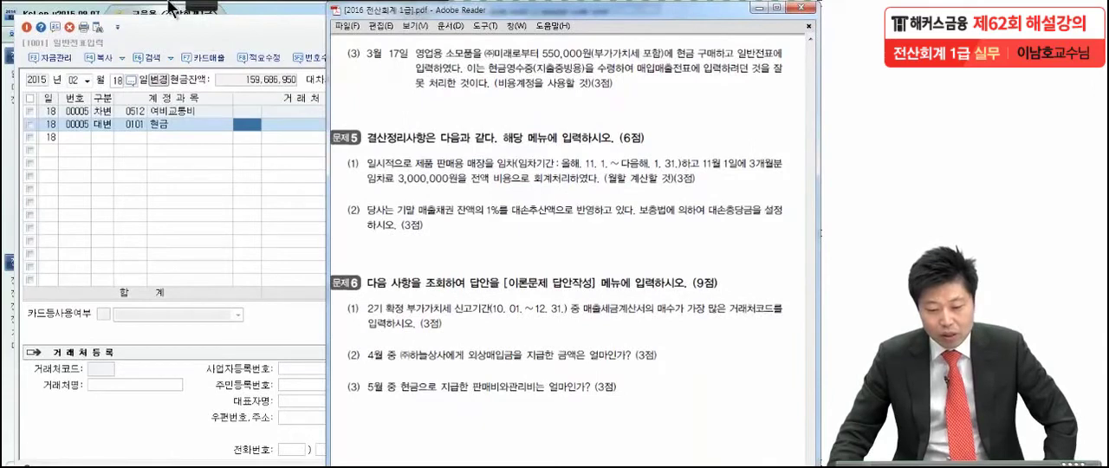
# Step: Mark the key phrases of problem 4 item (3) with the screen pen, including 부가가치세 포함, 현금영수증 and 비용계정, and clear the marks
pyautogui.click(192, 6)
pyautogui.click(28, 21)
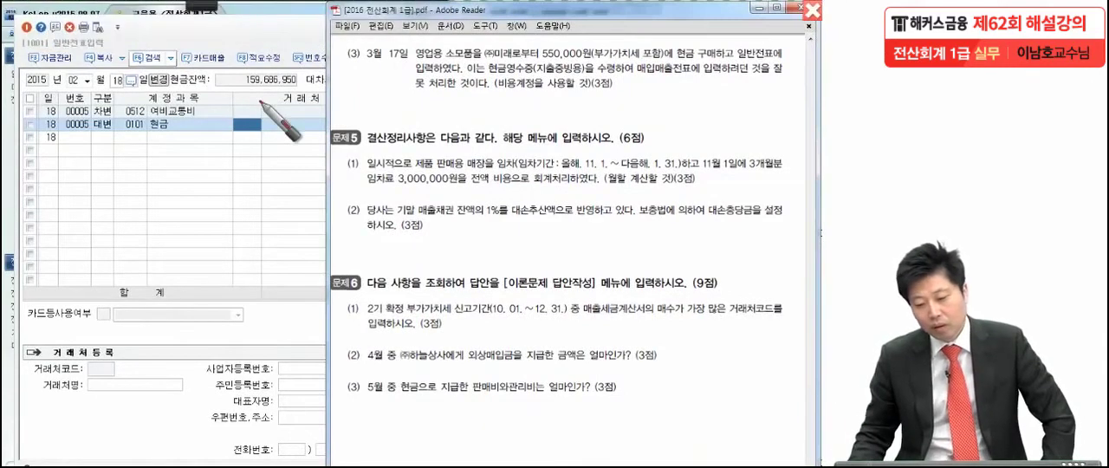
pyautogui.moveTo(457, 65); pyautogui.dragTo(463, 63)
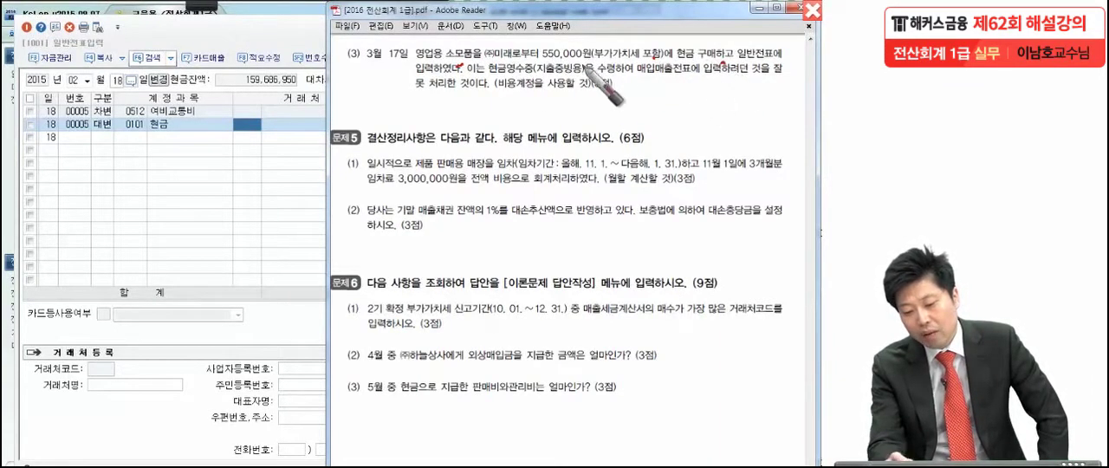
pyautogui.moveTo(469, 57); pyautogui.dragTo(454, 93)
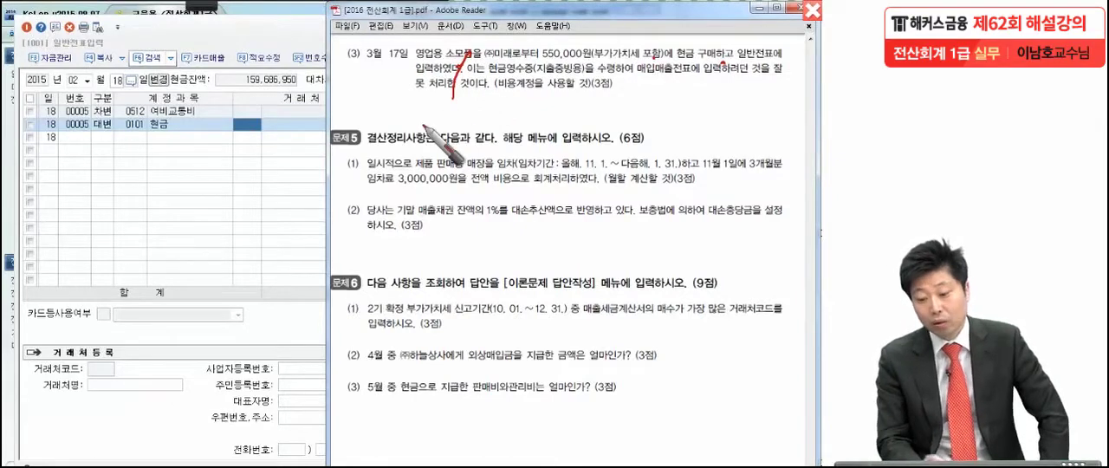
pyautogui.moveTo(662, 57); pyautogui.dragTo(592, 61)
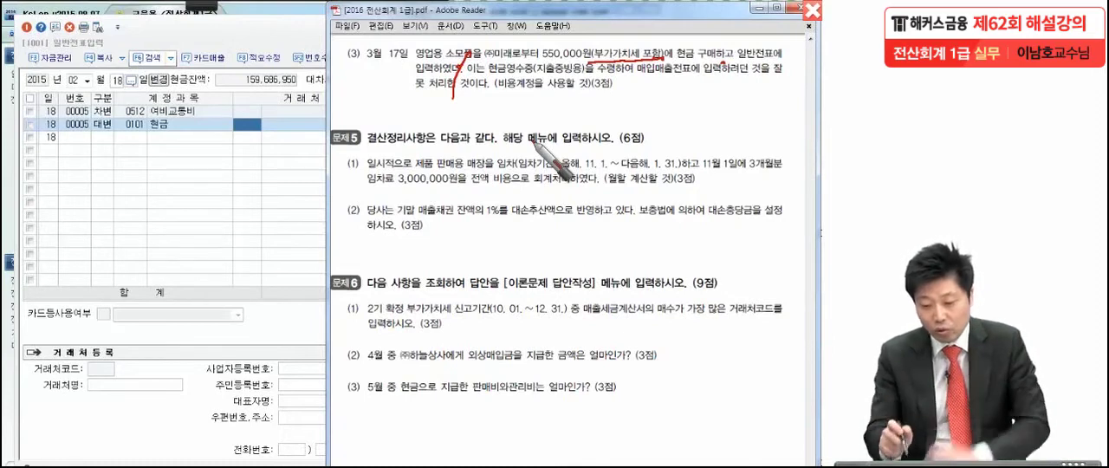
pyautogui.moveTo(489, 80); pyautogui.dragTo(723, 79)
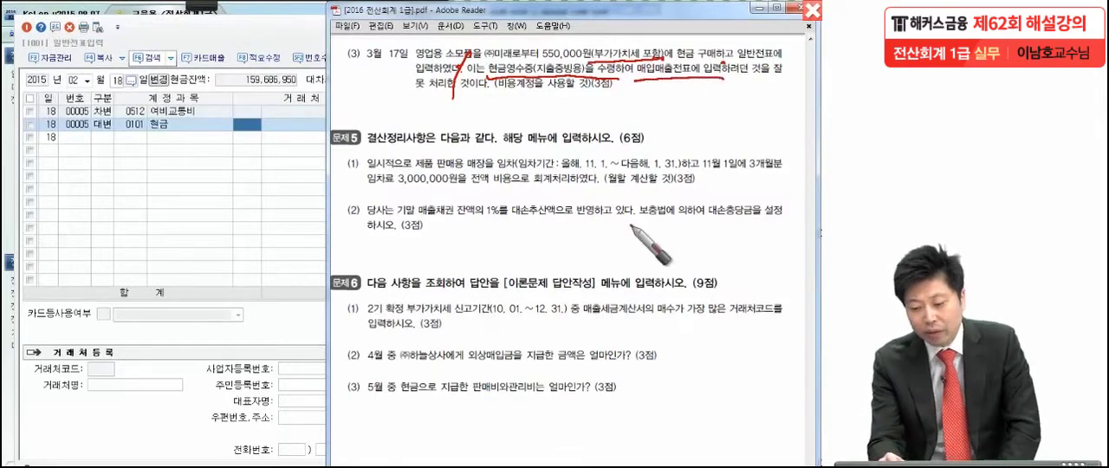
pyautogui.moveTo(467, 91); pyautogui.dragTo(570, 99)
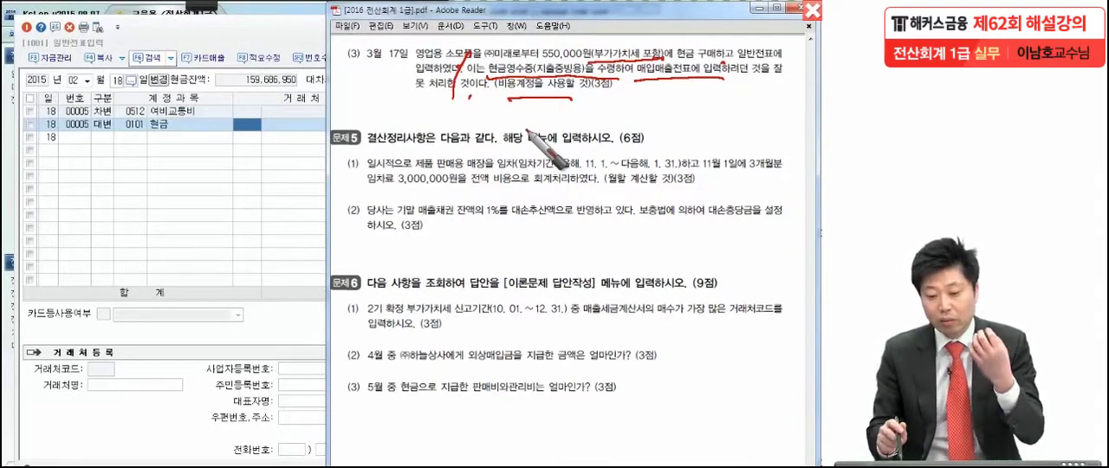
pyautogui.moveTo(452, 53); pyautogui.dragTo(432, 97)
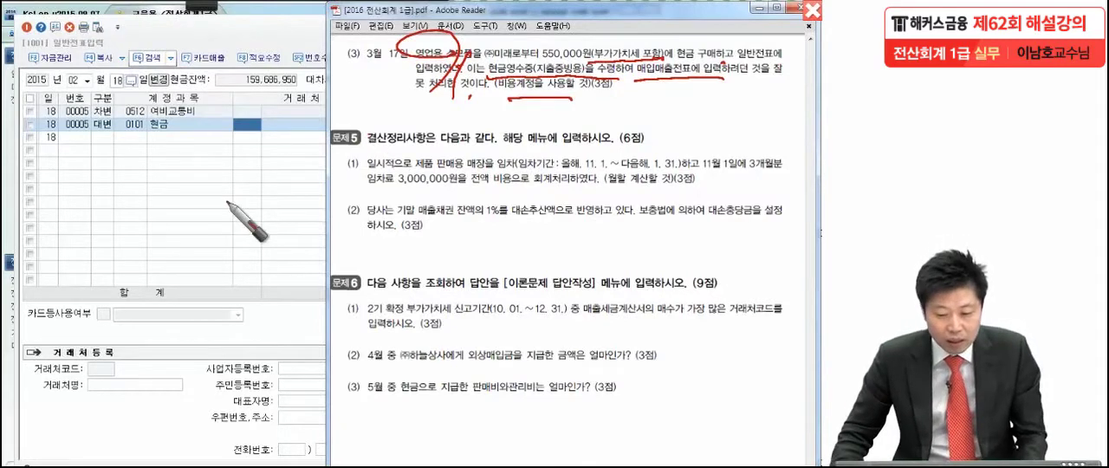
pyautogui.press('Escape')
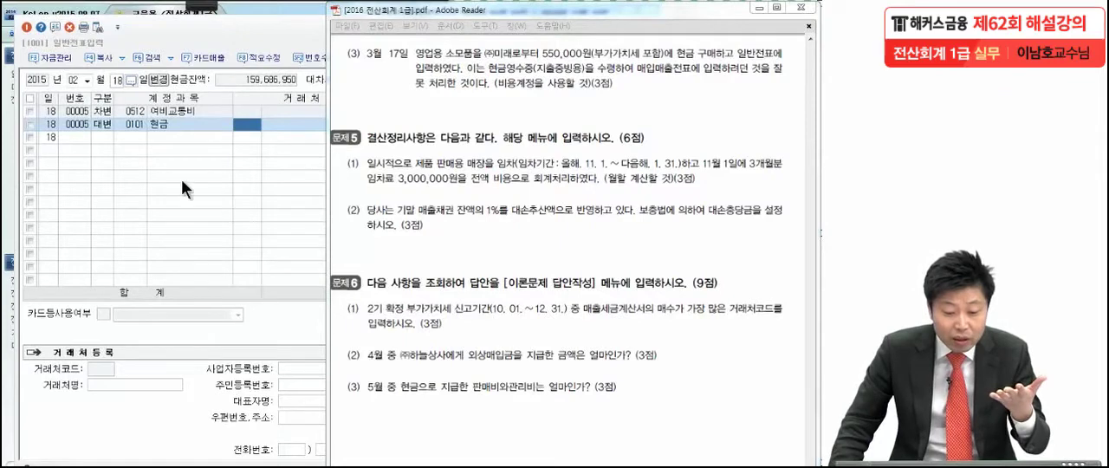
# Step: Bring up the March 17 general voucher and select its 소모품비 debit line
pyautogui.click(87, 81)
pyautogui.click(78, 111)
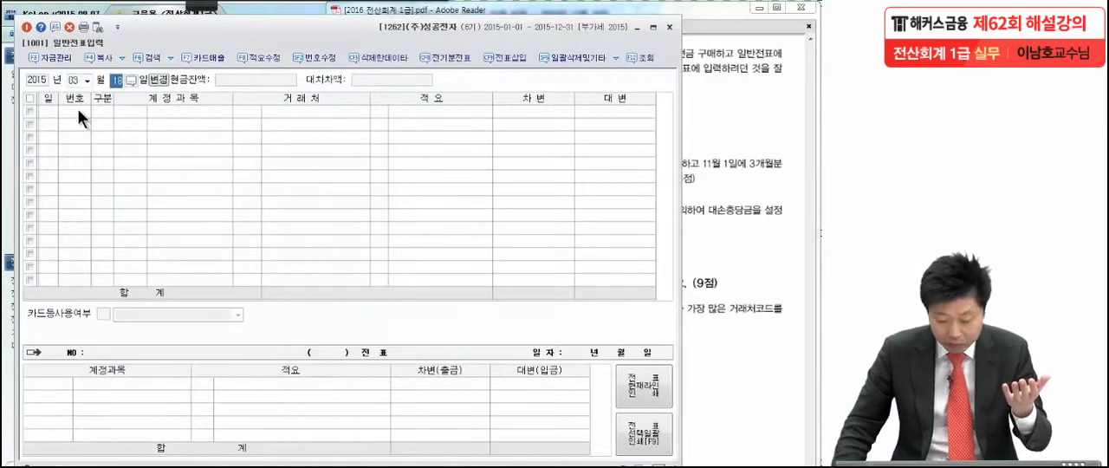
pyautogui.write('17')
pyautogui.press('Return')
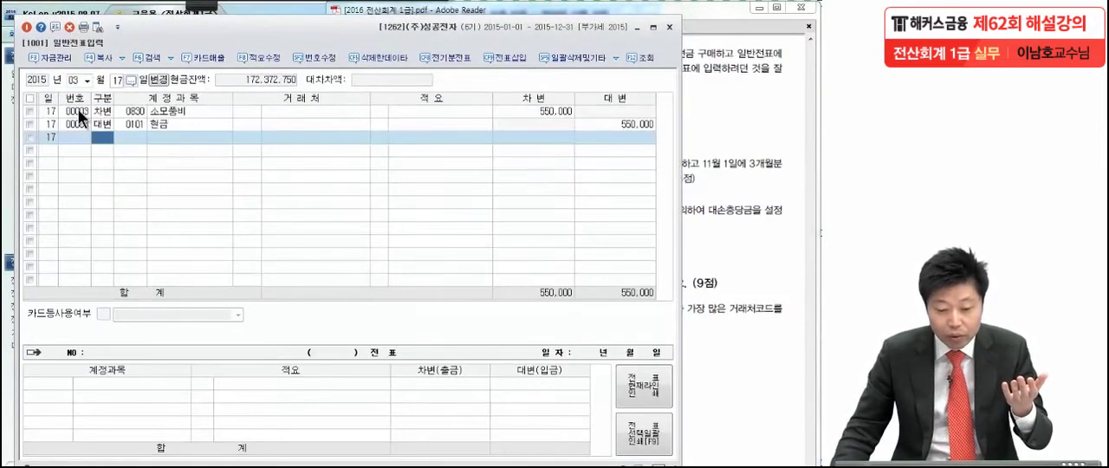
pyautogui.click(198, 112)
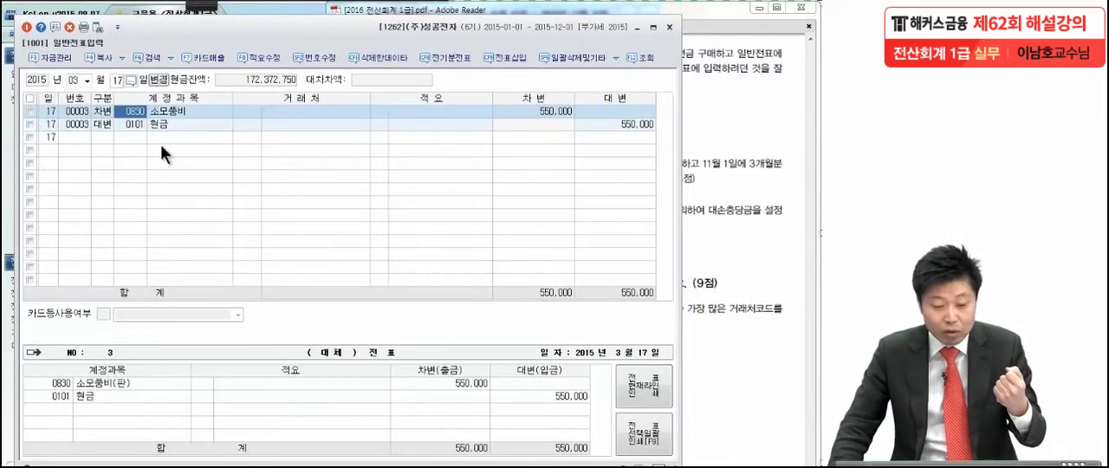
# Step: Open 매입매출전표입력 and set the voucher date to March 17
pyautogui.click(11, 227)
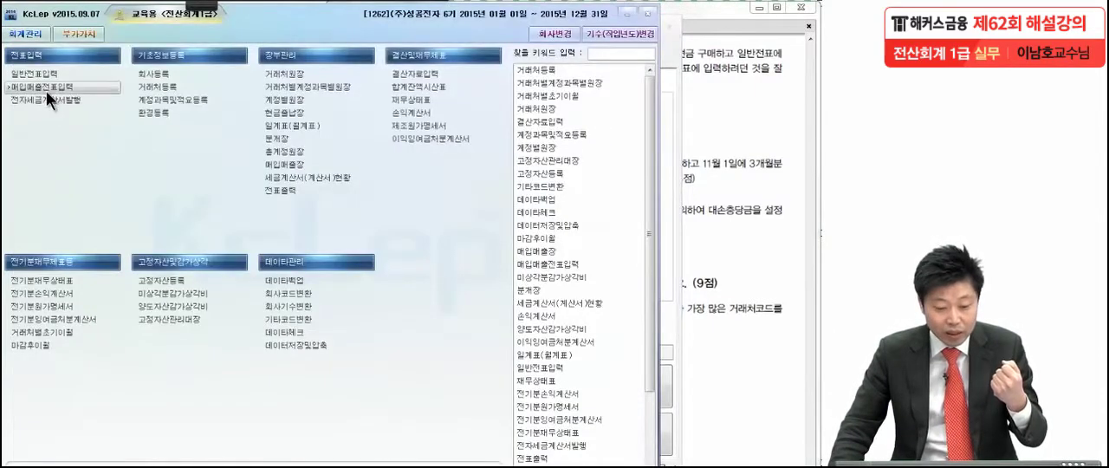
pyautogui.click(46, 91)
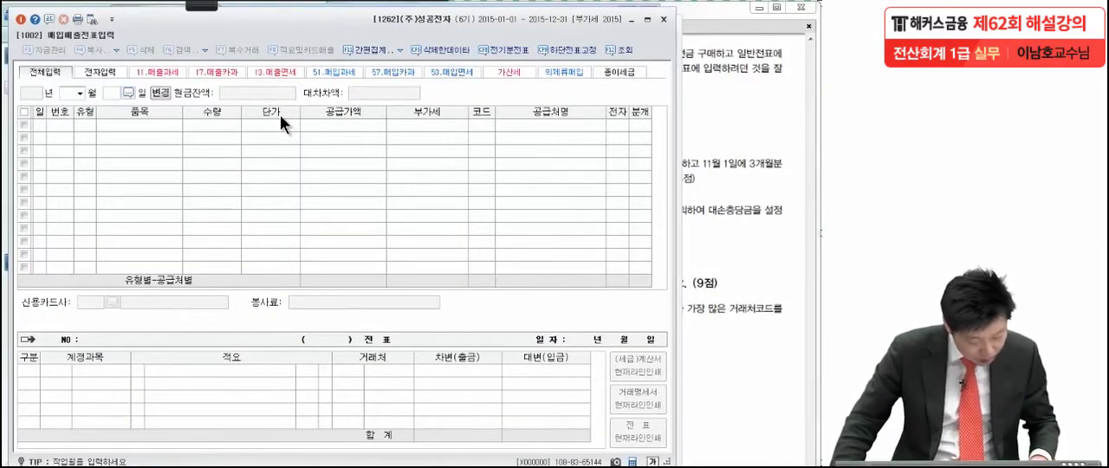
pyautogui.click(80, 92)
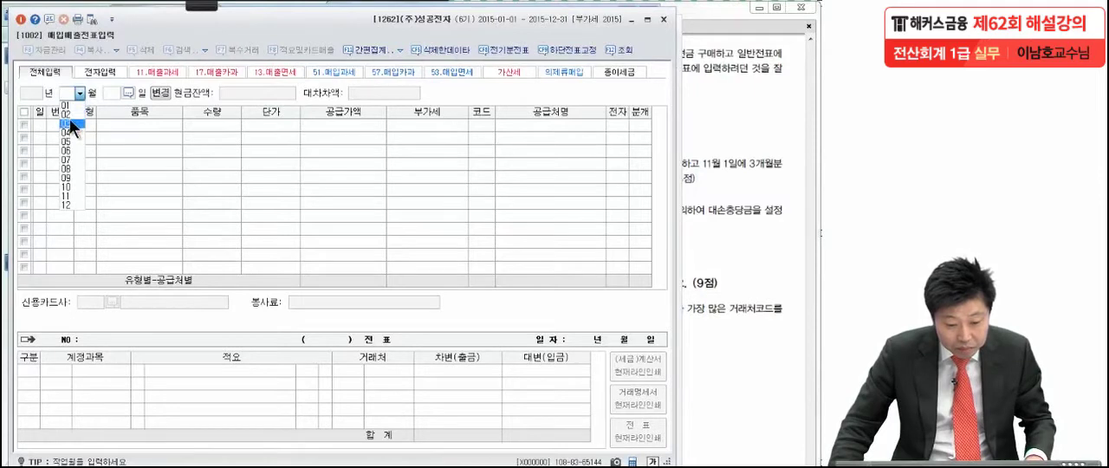
pyautogui.click(69, 122)
pyautogui.write('17')
pyautogui.press('Return')
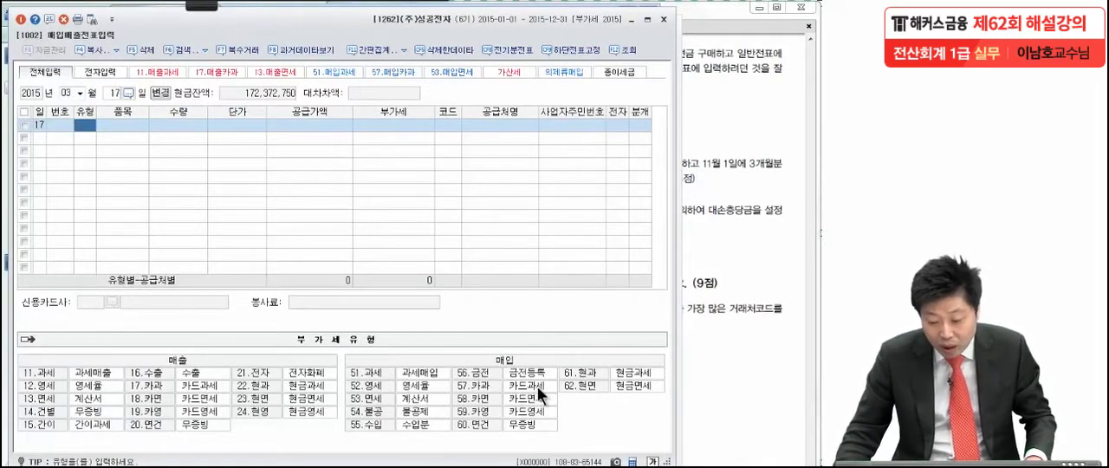
# Step: Start a type 61 (현과) purchase line and enter the VAT-inclusive amount of 550,000
pyautogui.write('61')
pyautogui.press('Return')
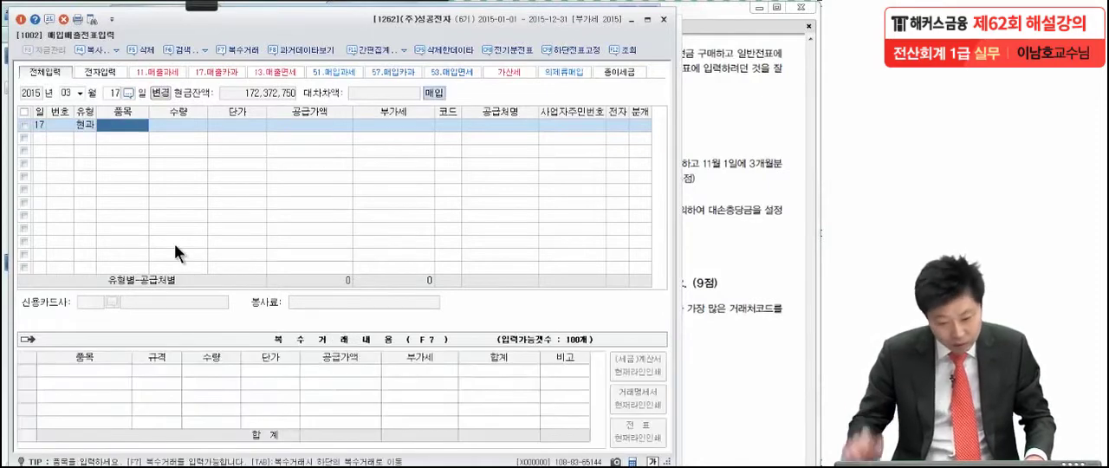
pyautogui.press('Return')
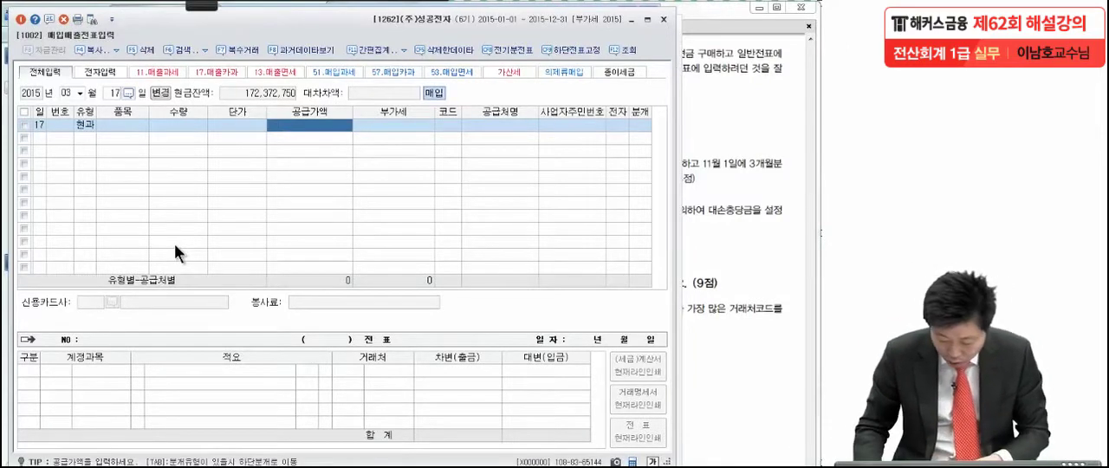
pyautogui.write('550000')
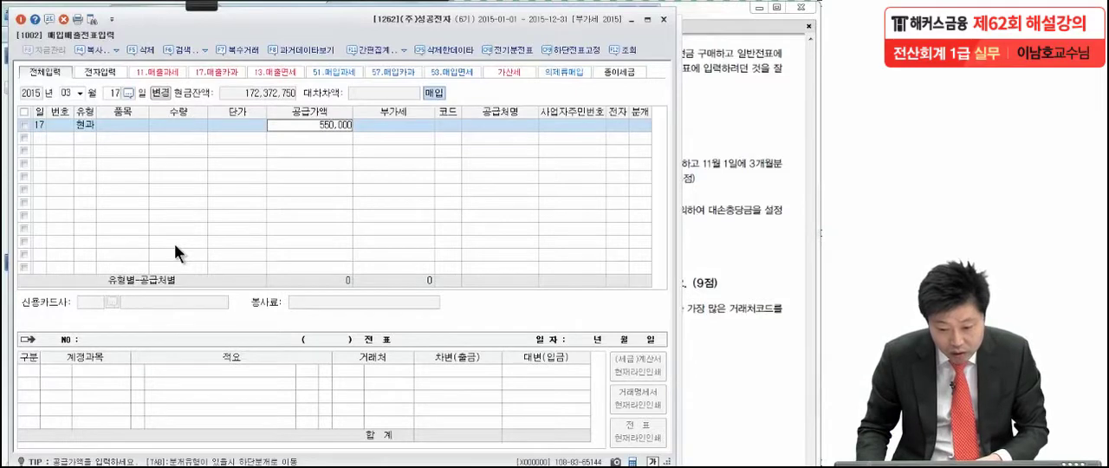
pyautogui.press('Return')
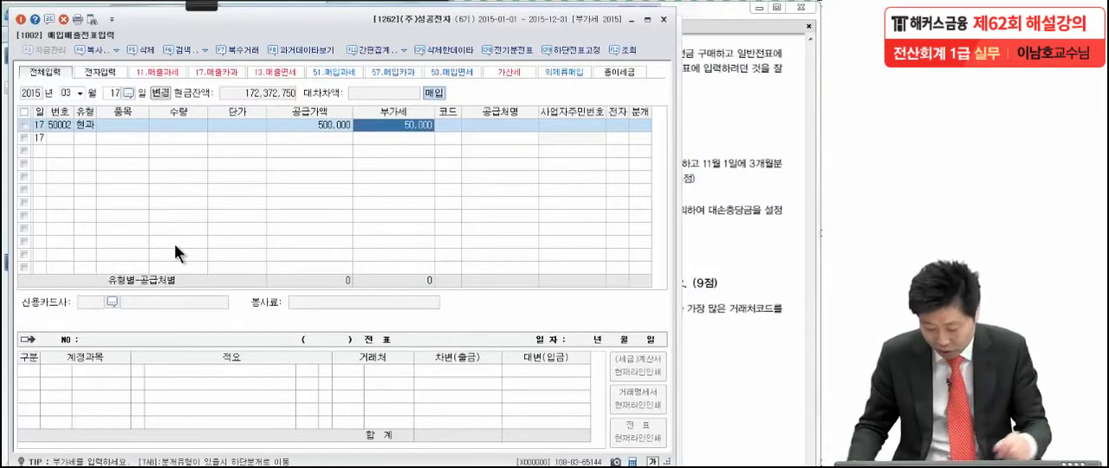
# Step: Assign (주)미래 as the supplier of the March 17 purchase and set its journal type to 혼합
pyautogui.press('Return')
pyautogui.write('미래')
pyautogui.press('Return')
pyautogui.press('Return')
pyautogui.press('Return')
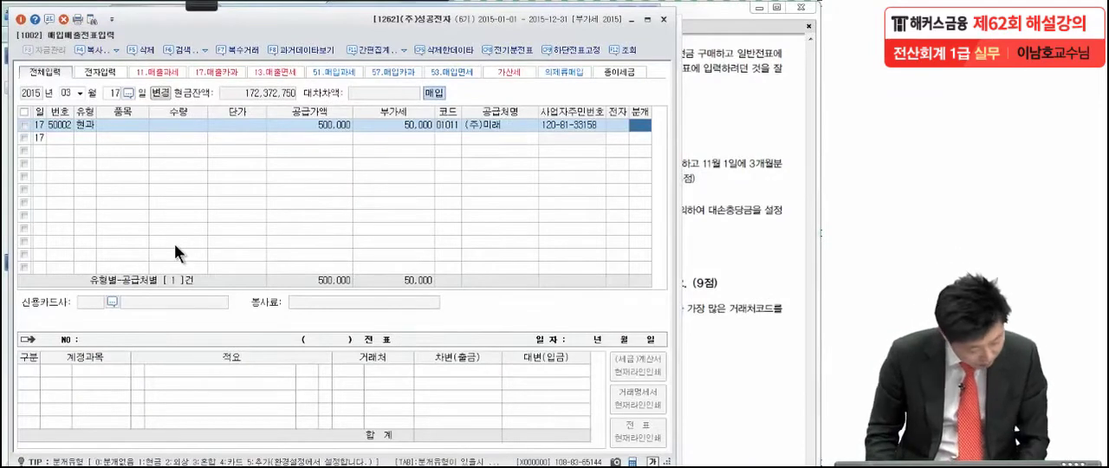
pyautogui.write('3')
pyautogui.press('Return')
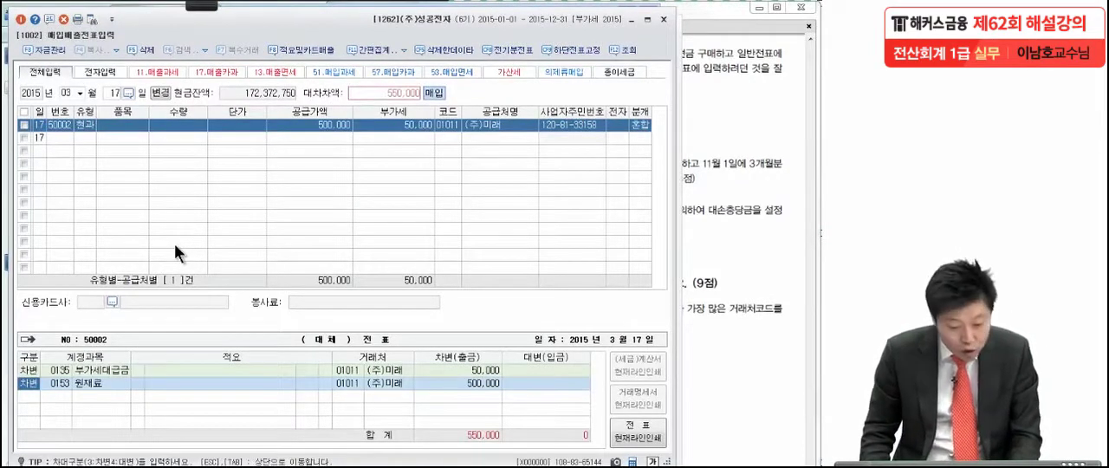
# Step: Replace the 원재료 debit account with the selling and administrative 소모품비 (0830)
pyautogui.press('Return')
pyautogui.write('소모')
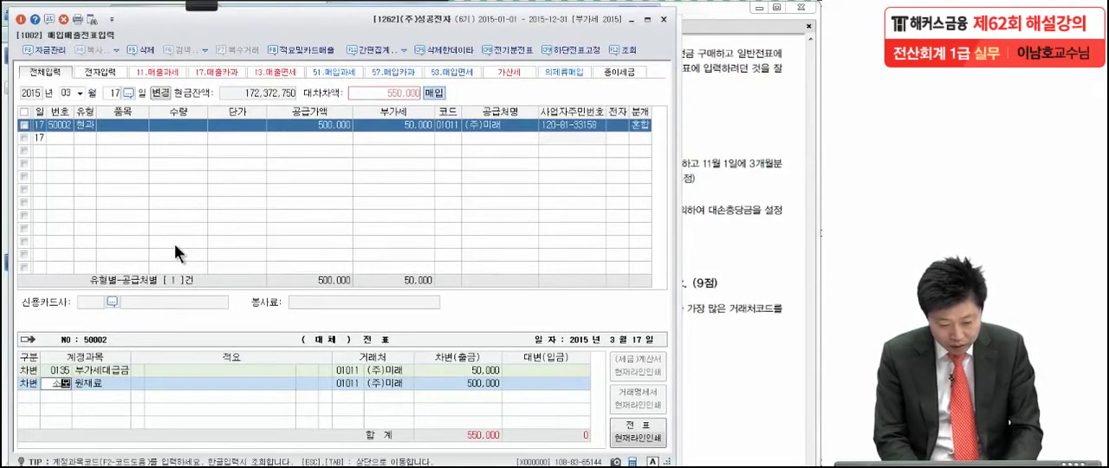
pyautogui.press('Return')
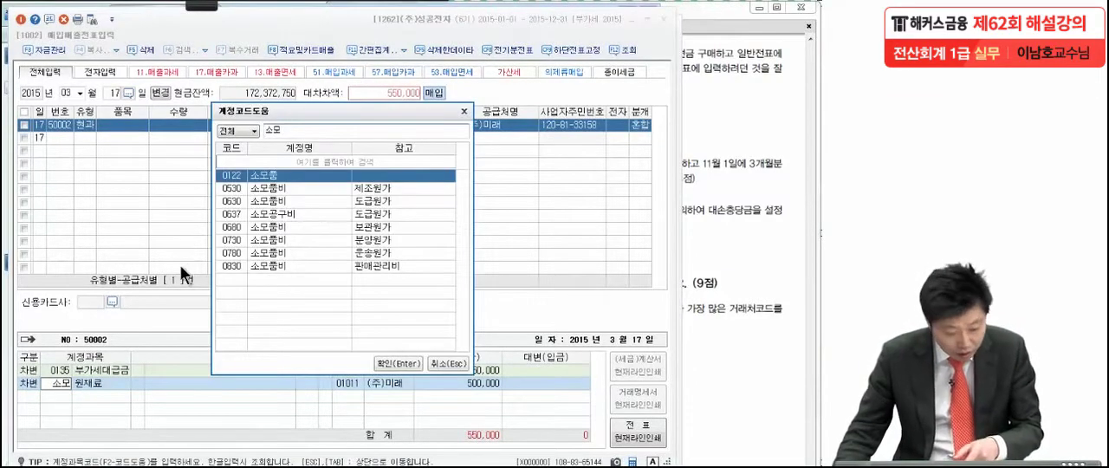
pyautogui.click(244, 264)
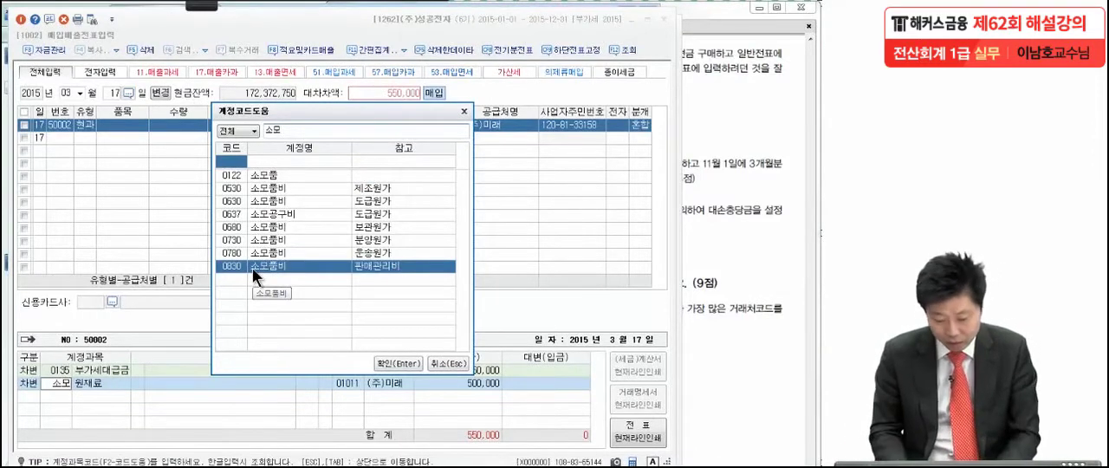
pyautogui.press('Return')
pyautogui.press('Return')
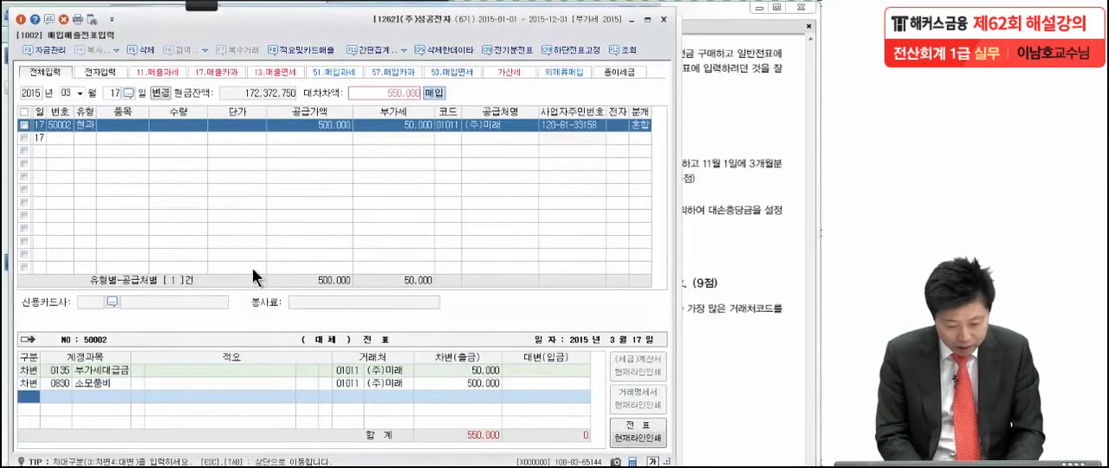
# Step: Add a credit line to 현금 (0101) for 550,000 in the March 17 purchase voucher
pyautogui.write('4')
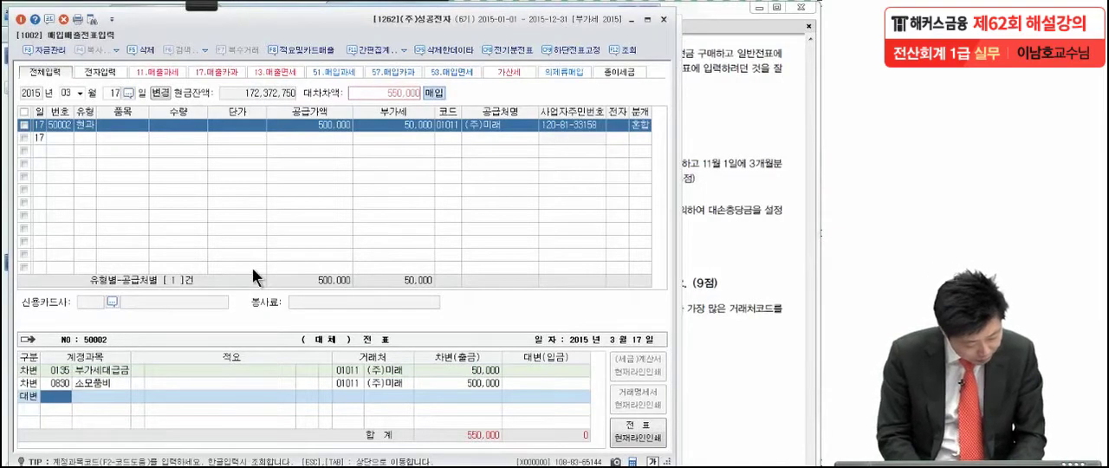
pyautogui.write('현금')
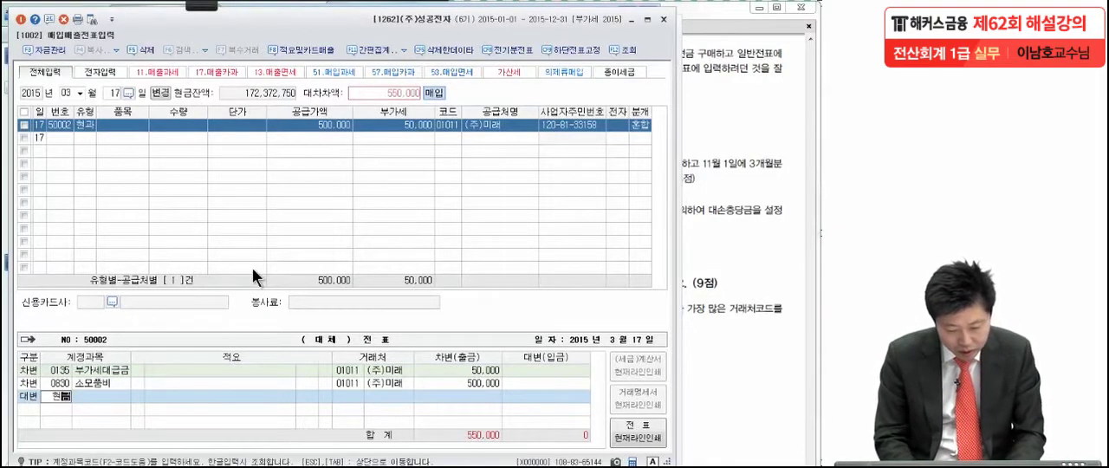
pyautogui.press('Return')
pyautogui.press('Return')
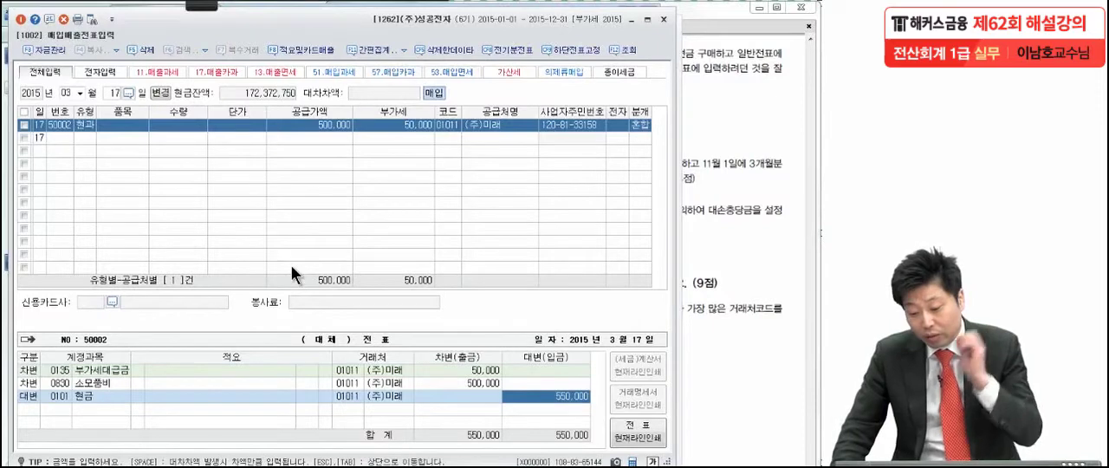
# Step: Delete the 소모품비 and 현금 lines of March 17 from the general voucher
pyautogui.press('Escape')
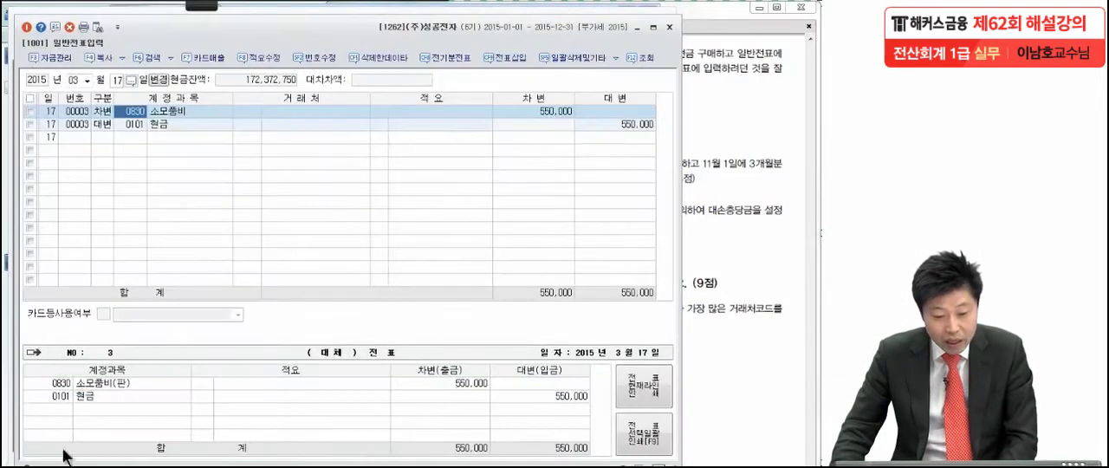
pyautogui.click(154, 128)
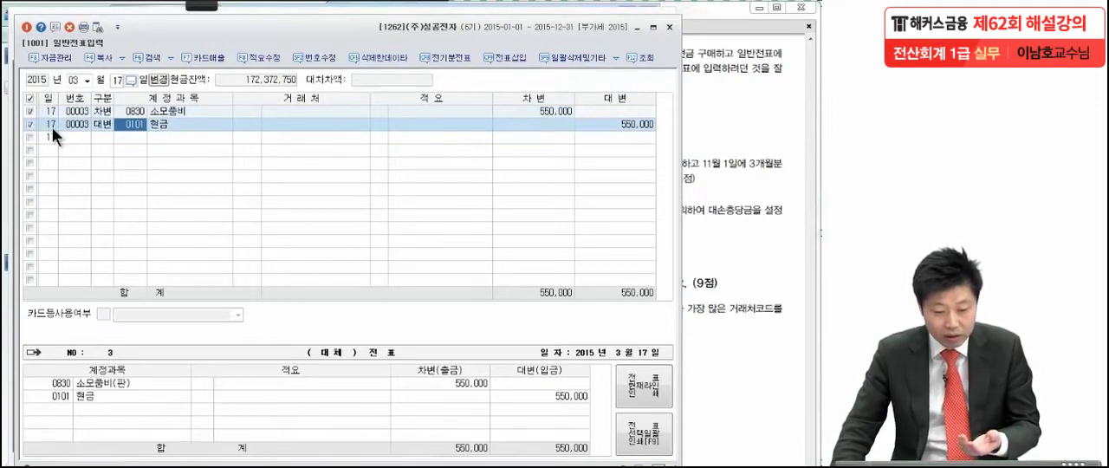
pyautogui.click(69, 26)
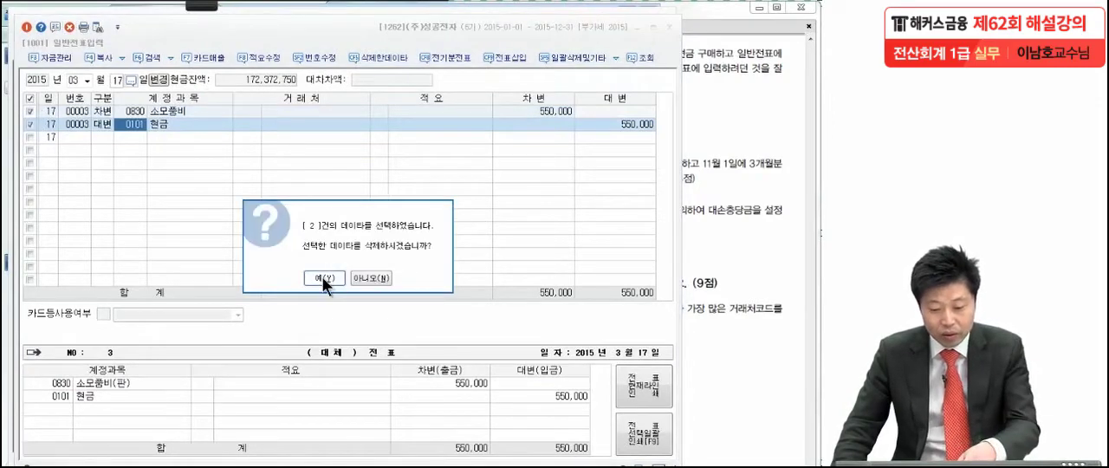
pyautogui.click(322, 276)
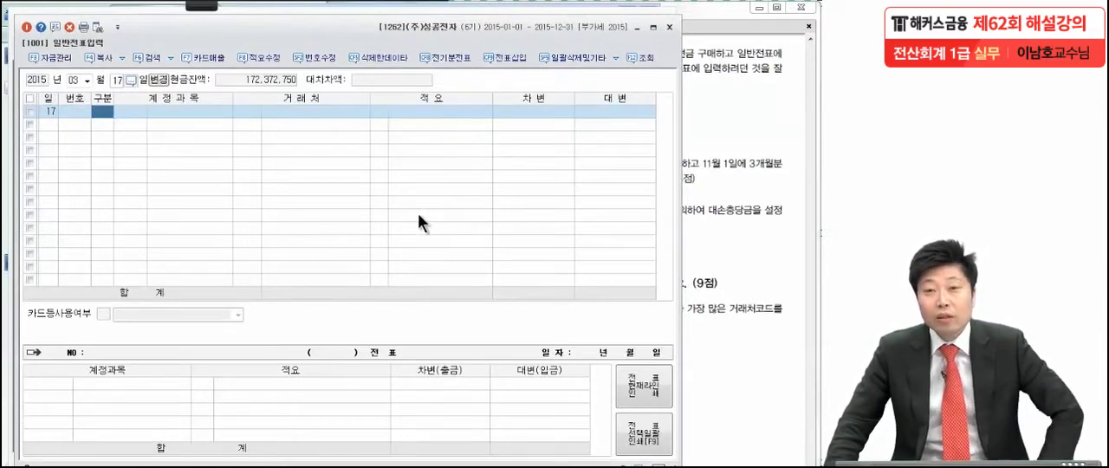
# Step: Close the general and the purchase/sales voucher windows and return to the exam PDF
pyautogui.click(671, 31)
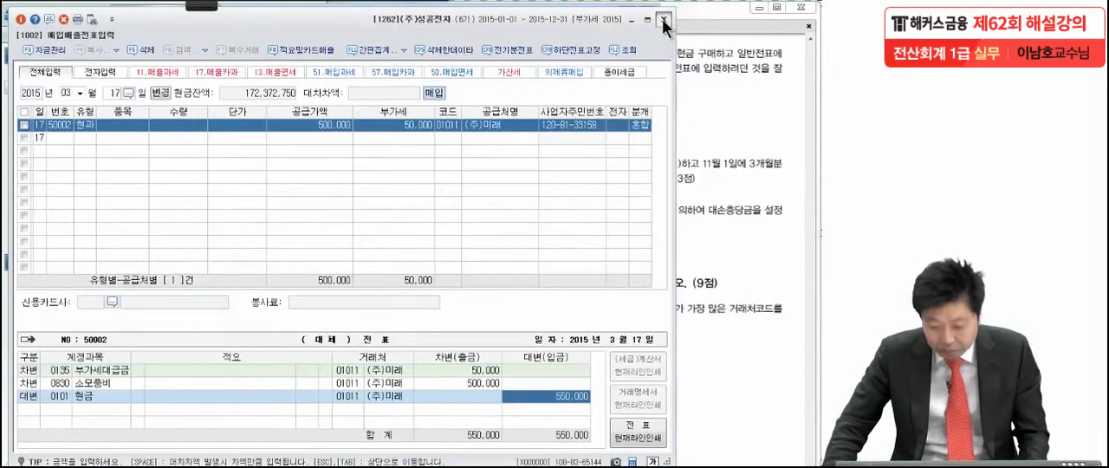
pyautogui.click(665, 16)
pyautogui.click(709, 169)
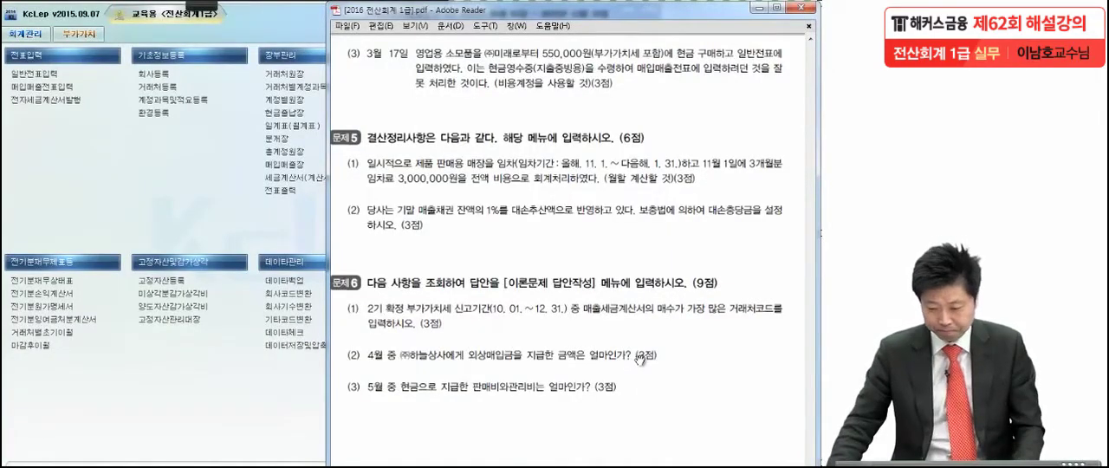
# Step: Examine problem 5 (1) in the exam PDF and mark the November 1 rent payment, its full expensing and the monthly calculation
pyautogui.moveTo(633, 348); pyautogui.dragTo(636, 231)
pyautogui.click(202, 5)
pyautogui.click(37, 19)
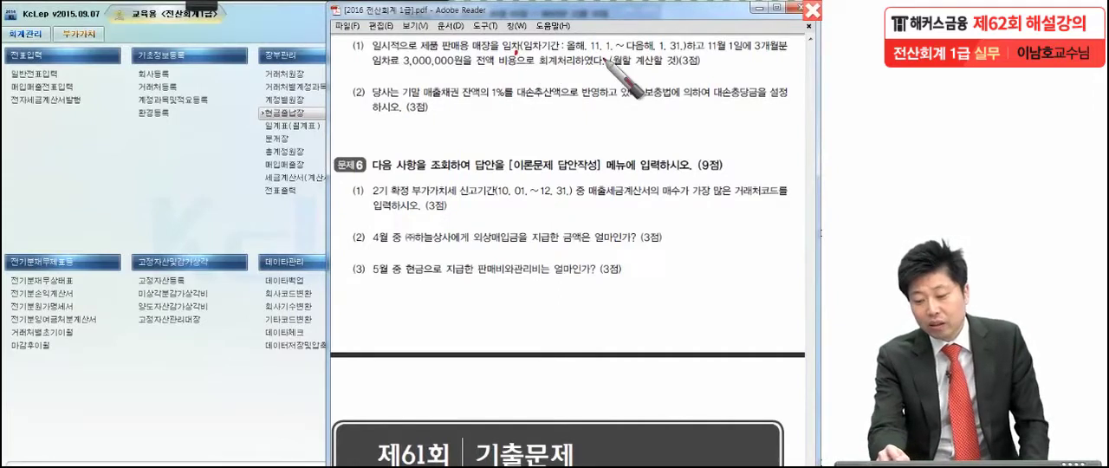
pyautogui.moveTo(709, 61); pyautogui.dragTo(775, 65)
pyautogui.moveTo(405, 72); pyautogui.dragTo(535, 73)
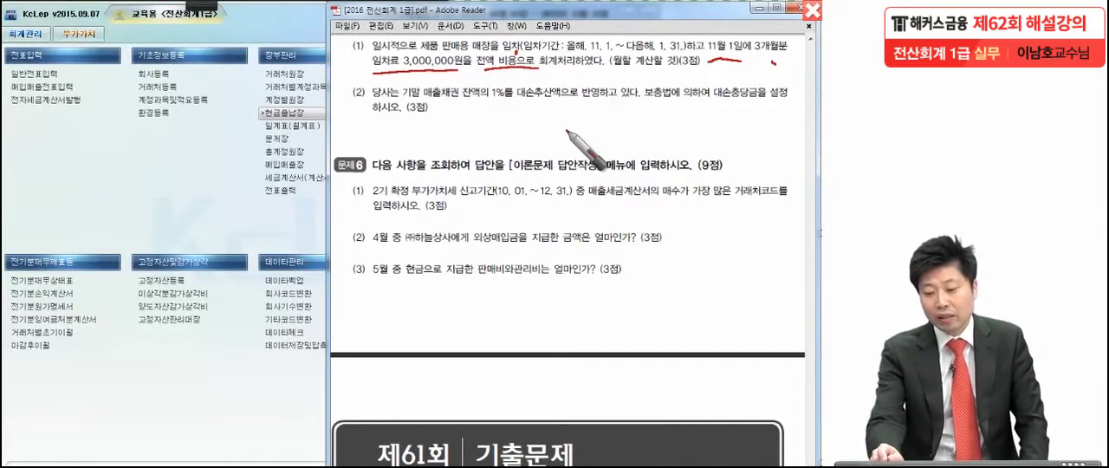
pyautogui.moveTo(680, 63); pyautogui.dragTo(612, 65)
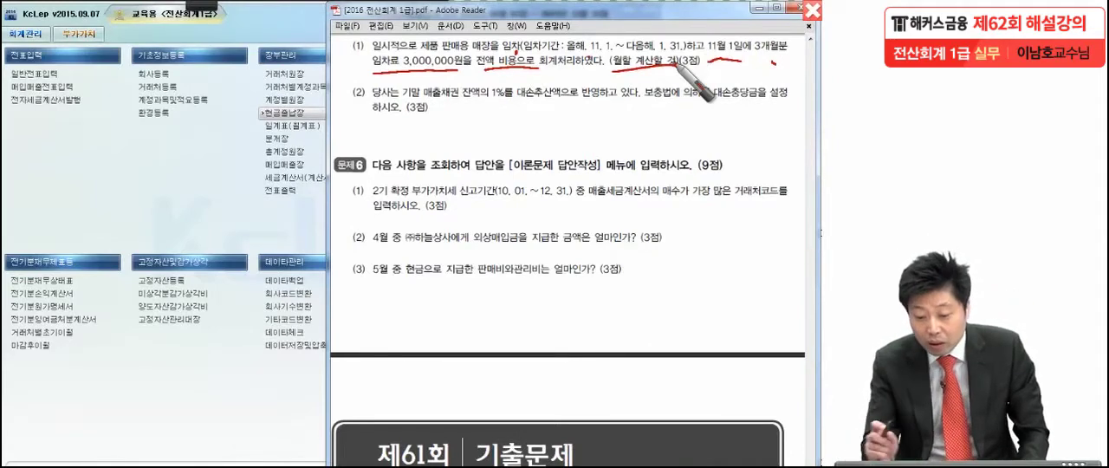
pyautogui.moveTo(381, 66)
pyautogui.mouseDown()
pyautogui.moveTo(378, 53)
pyautogui.moveTo(378, 82)
pyautogui.mouseUp()
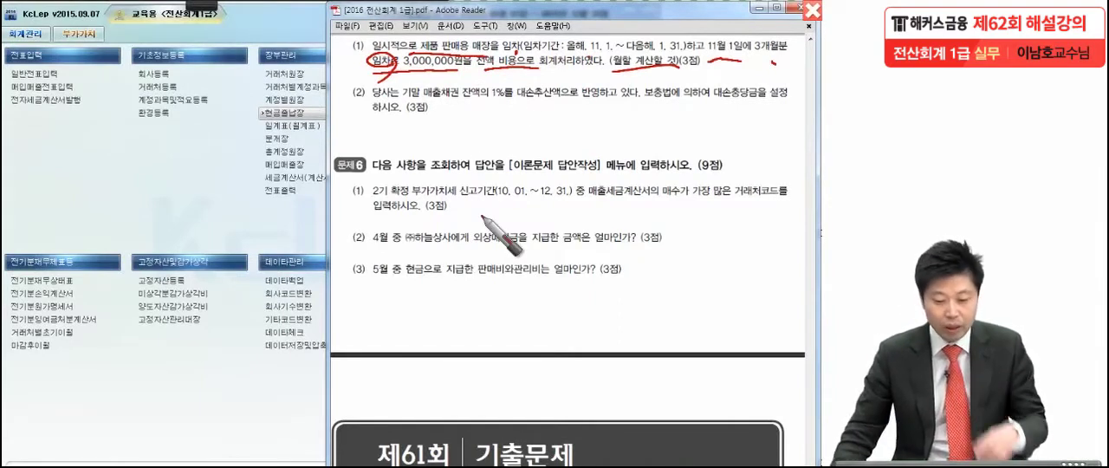
pyautogui.click(249, 218)
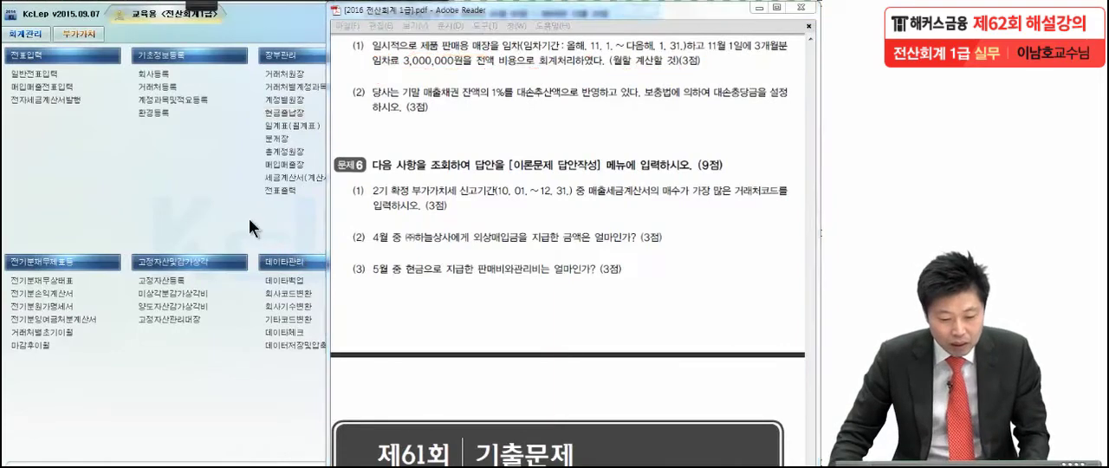
# Step: Open the general voucher entry (일반전표입력) for December 31, 2015
pyautogui.click(59, 72)
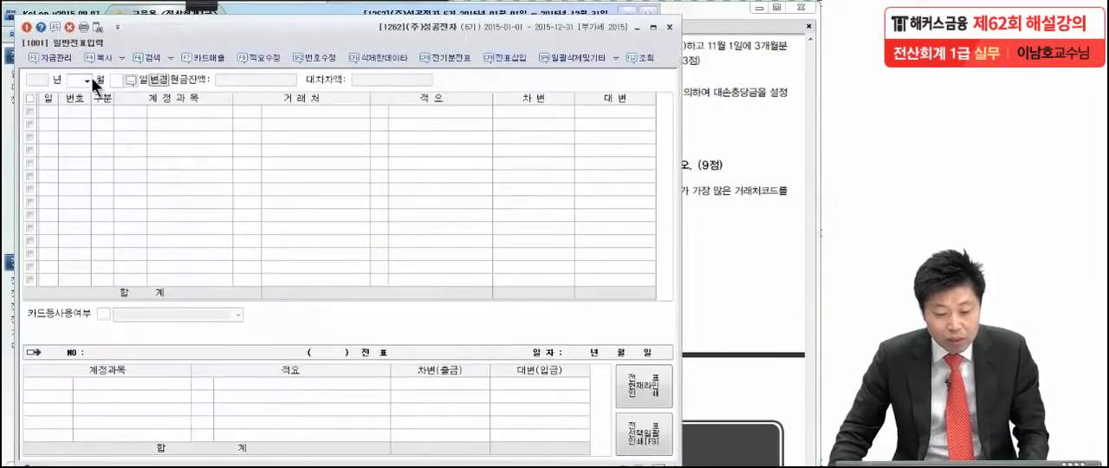
pyautogui.click(88, 78)
pyautogui.click(80, 188)
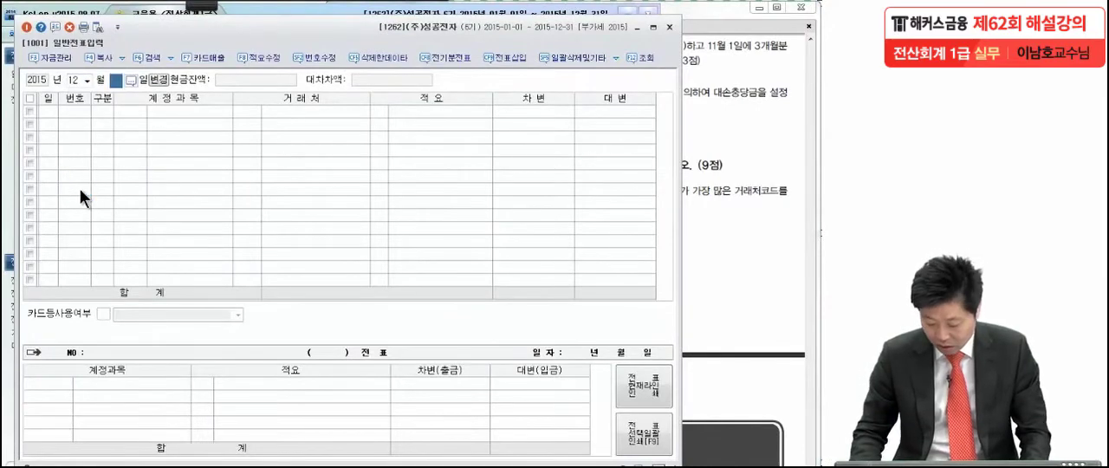
pyautogui.write('31')
pyautogui.press('Return')
# Step: Enter a debit line to 선급비용 (0133) for 1,000,000 in the December 31 general voucher
pyautogui.write('3')
pyautogui.press('Return')
pyautogui.write('선급비')
pyautogui.press('Return')
pyautogui.press('Return')
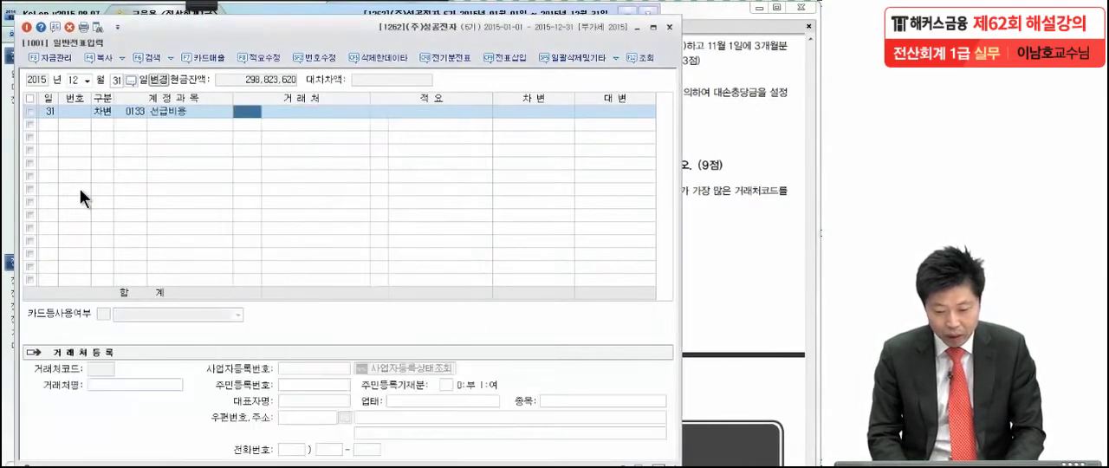
pyautogui.press('Return')
pyautogui.press('Return')
pyautogui.write('1,000,000')
# Step: Add a credit line to the selling and administrative 임차료 (0819) for 1,000,000 in the December 31 general voucher
pyautogui.press('Return')
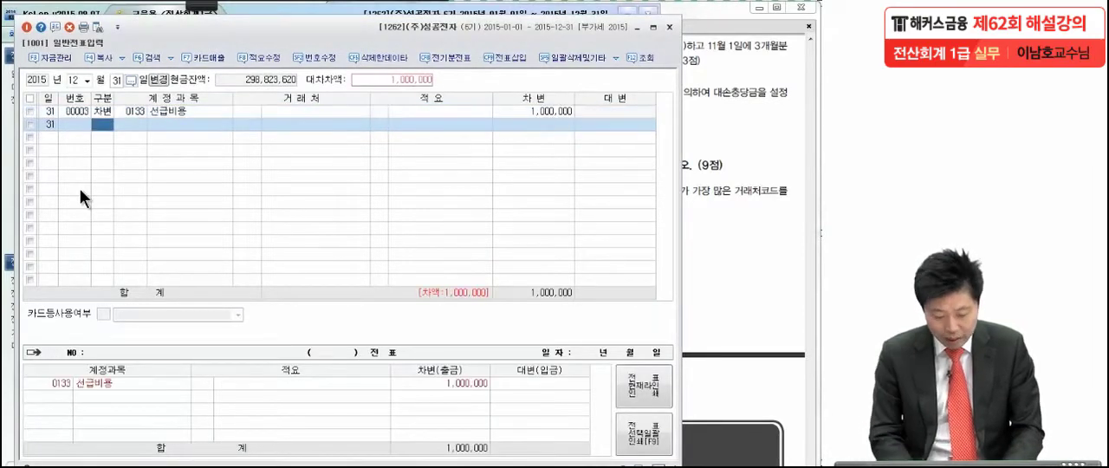
pyautogui.write('4')
pyautogui.press('Return')
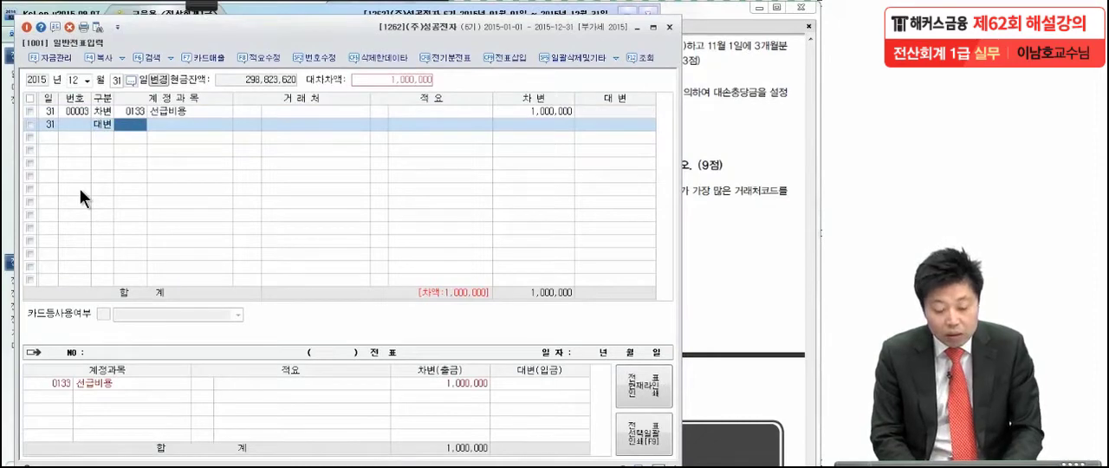
pyautogui.write('임차')
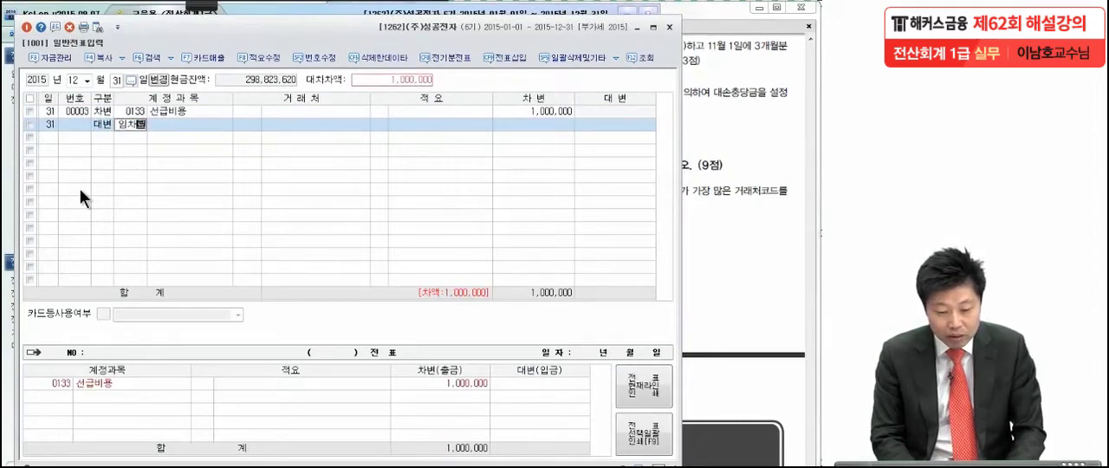
pyautogui.write('료')
pyautogui.press('Return')
pyautogui.press('Down')
pyautogui.press('Down')
pyautogui.press('Down')
pyautogui.press('Down')
pyautogui.press('Down')
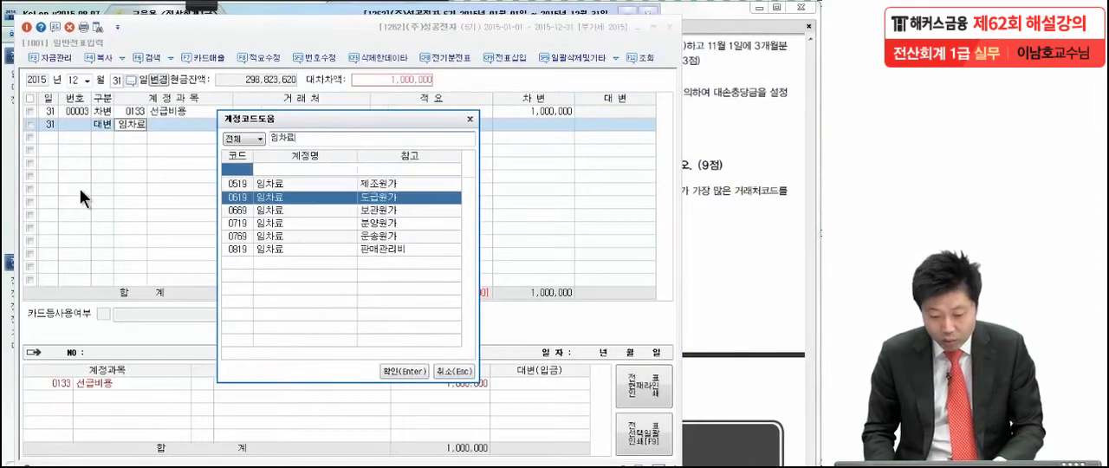
pyautogui.press('Return')
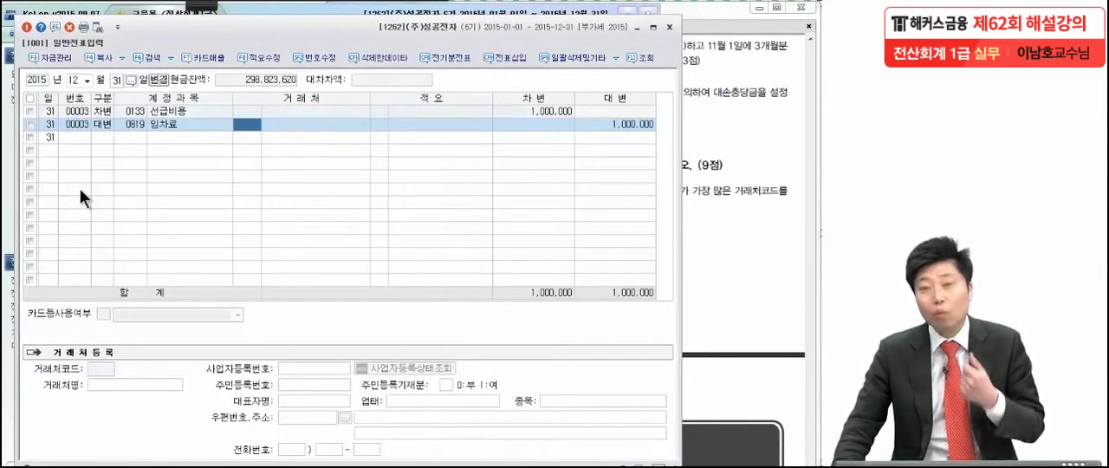
# Step: Switch to the exam PDF and read problem 5 (2) on setting the allowance for doubtful accounts
pyautogui.click(697, 195)
pyautogui.scroll(-2, 684, 193)
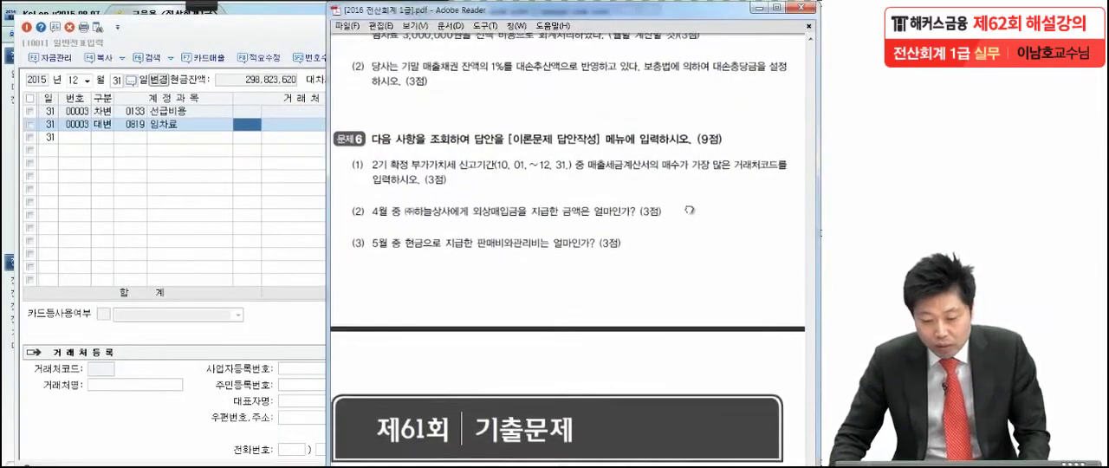
pyautogui.click(195, 5)
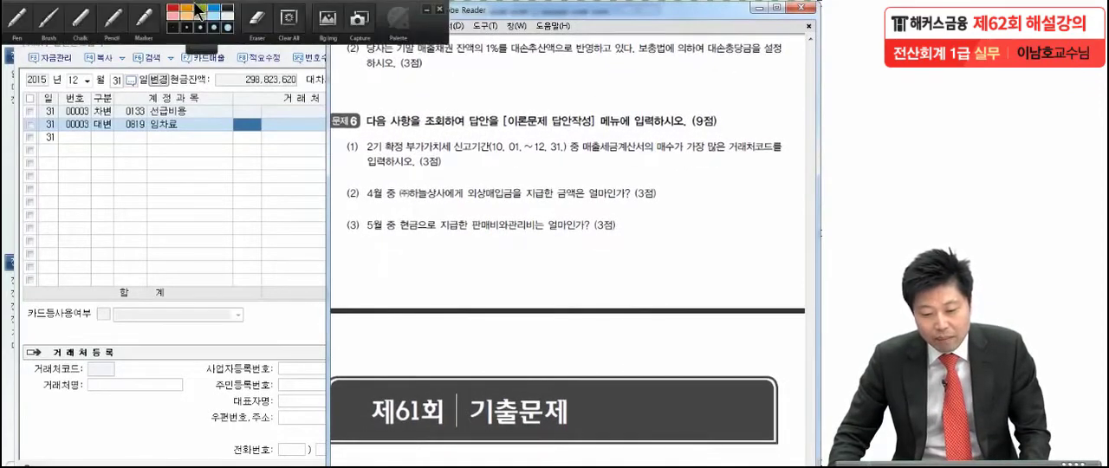
pyautogui.click(15, 21)
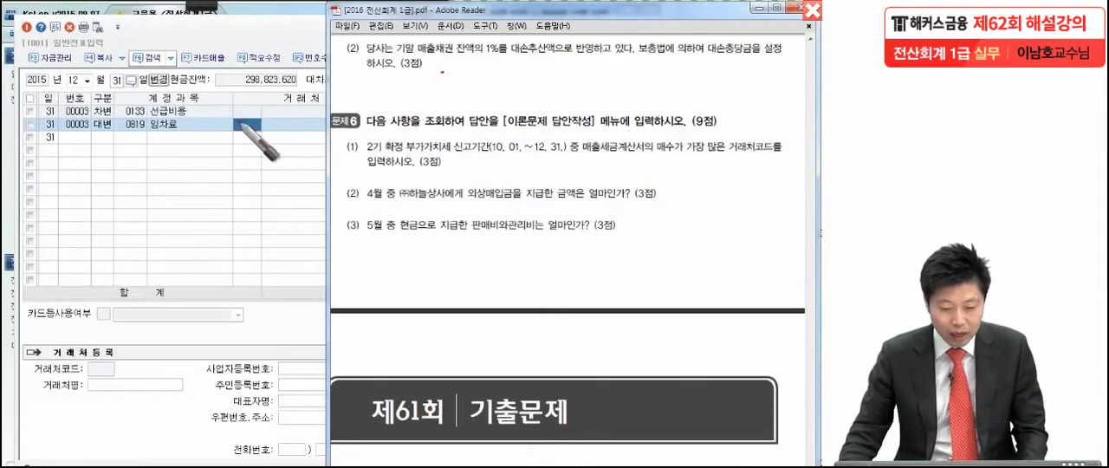
pyautogui.press('Escape')
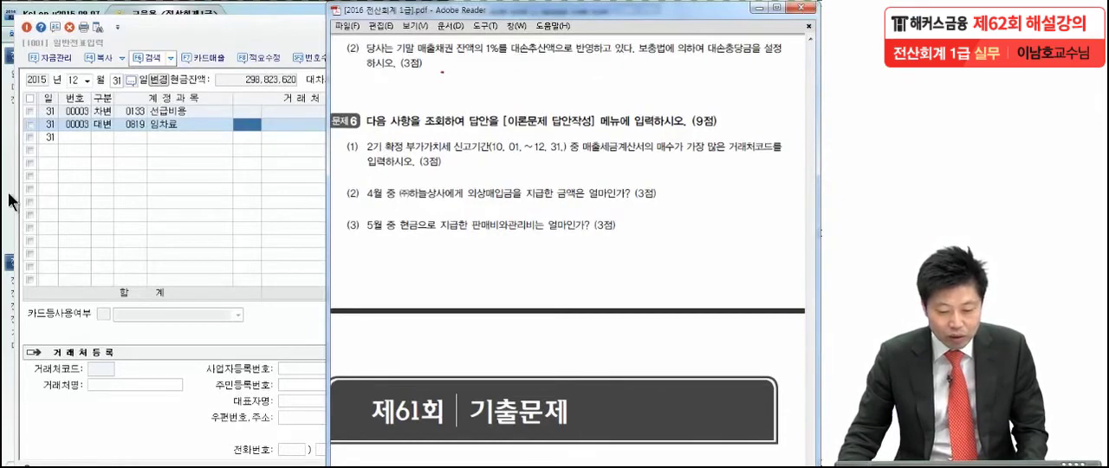
# Step: Open the closing data entry (결산자료입력) in KcLep for the period January to December 2015
pyautogui.click(5, 201)
pyautogui.click(423, 73)
pyautogui.click(140, 80)
pyautogui.click(133, 98)
pyautogui.click(229, 80)
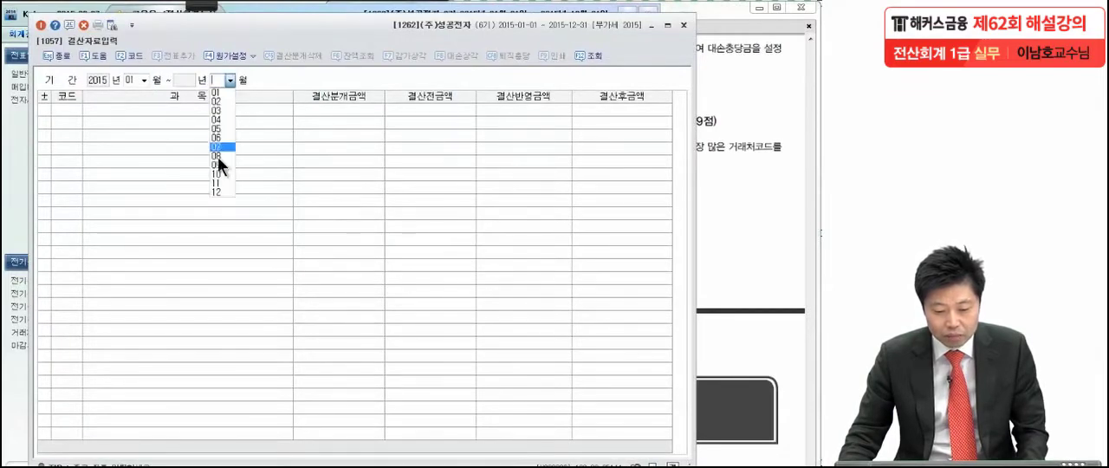
pyautogui.click(217, 190)
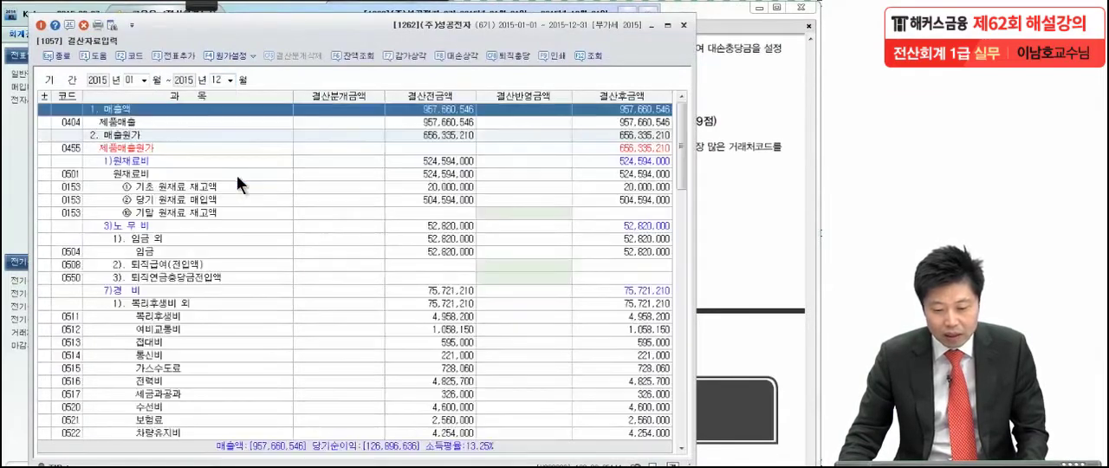
# Step: Open the bad debt calculation (대손상각) and clear the additional allowance amount for 미수금
pyautogui.click(457, 55)
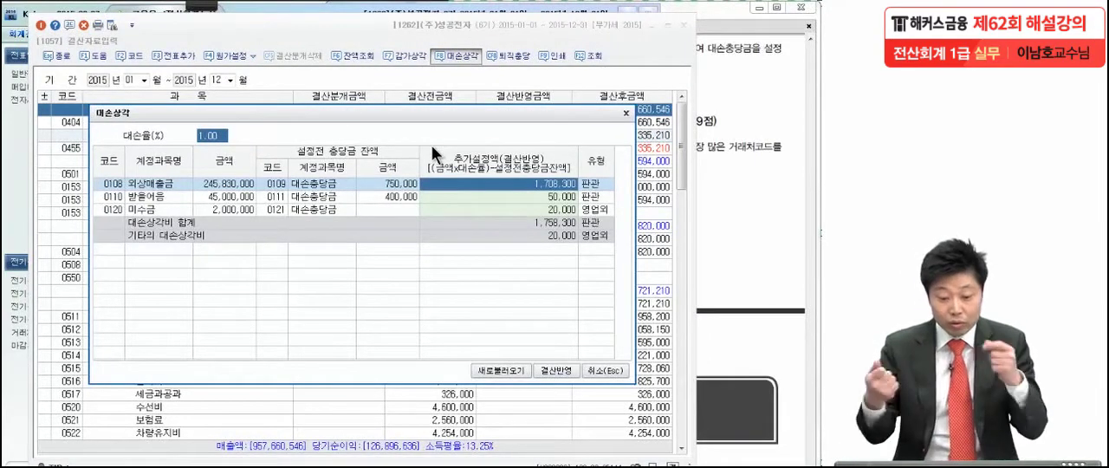
pyautogui.click(158, 209)
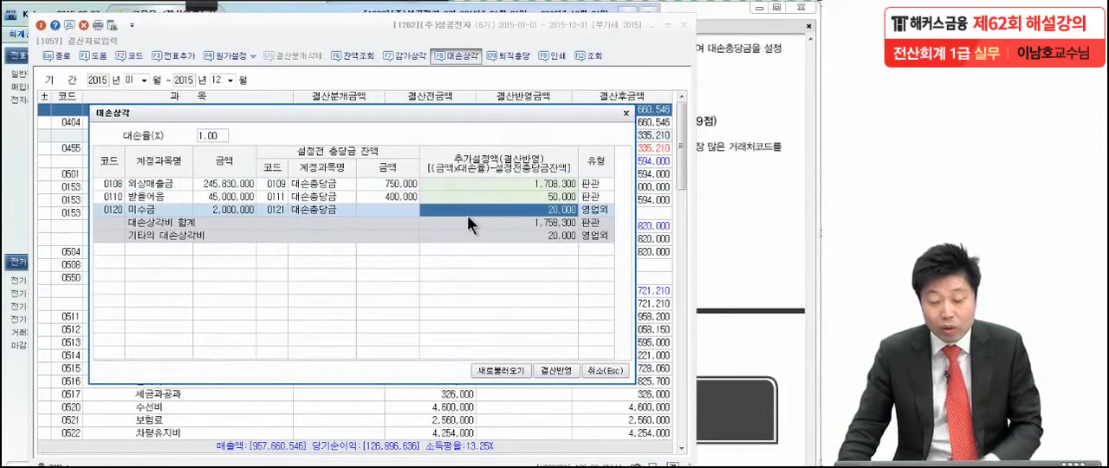
pyautogui.press('space')
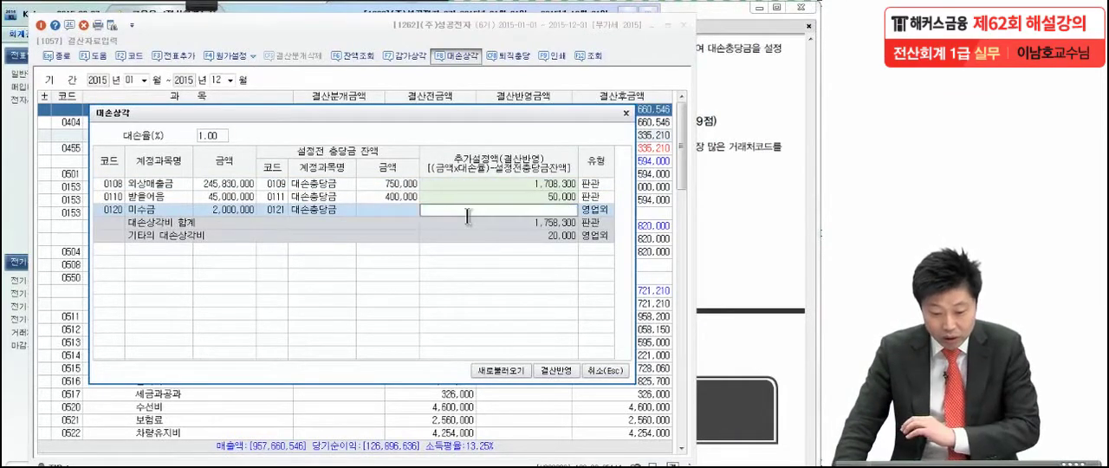
# Step: Check the 외상매출금 and 받을어음 allowances at the 1.00% rate and apply them to the closing data
pyautogui.click(166, 185)
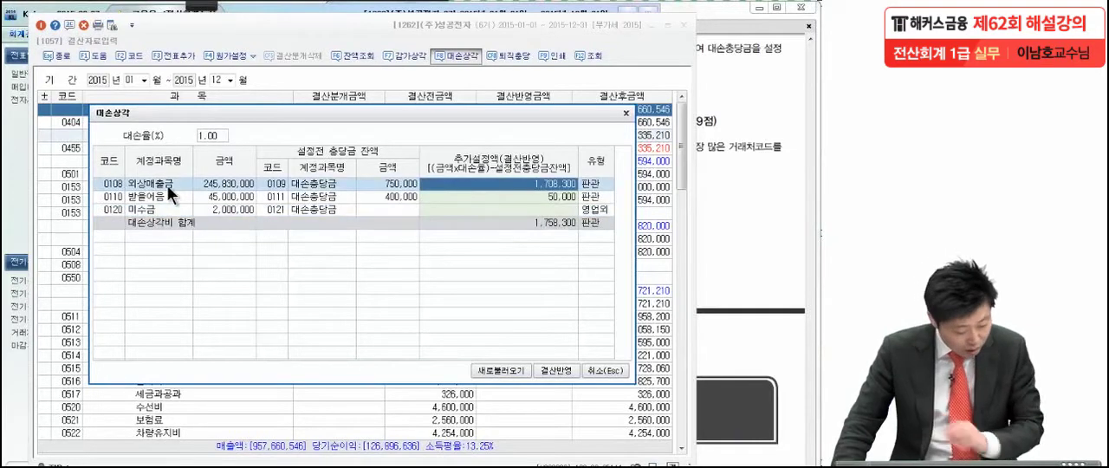
pyautogui.click(169, 198)
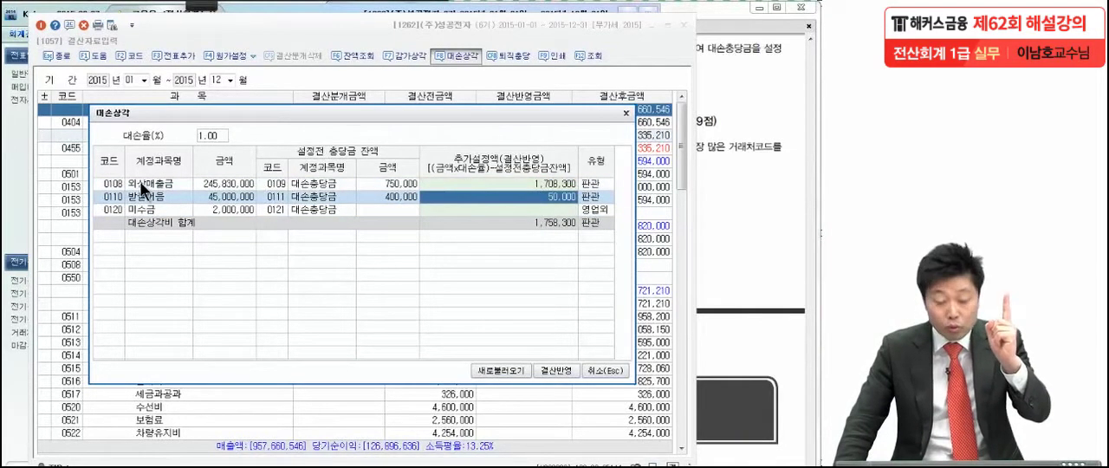
pyautogui.click(215, 137)
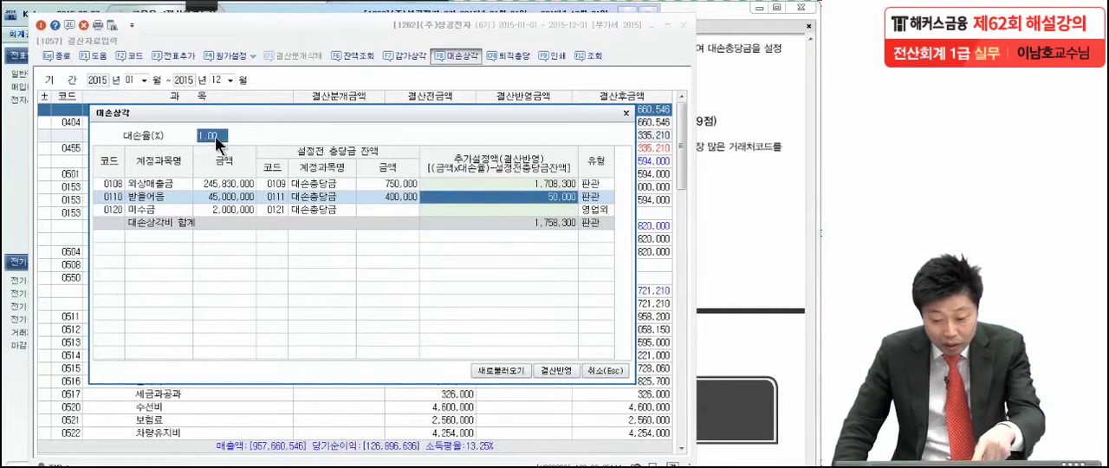
pyautogui.click(495, 183)
pyautogui.click(503, 192)
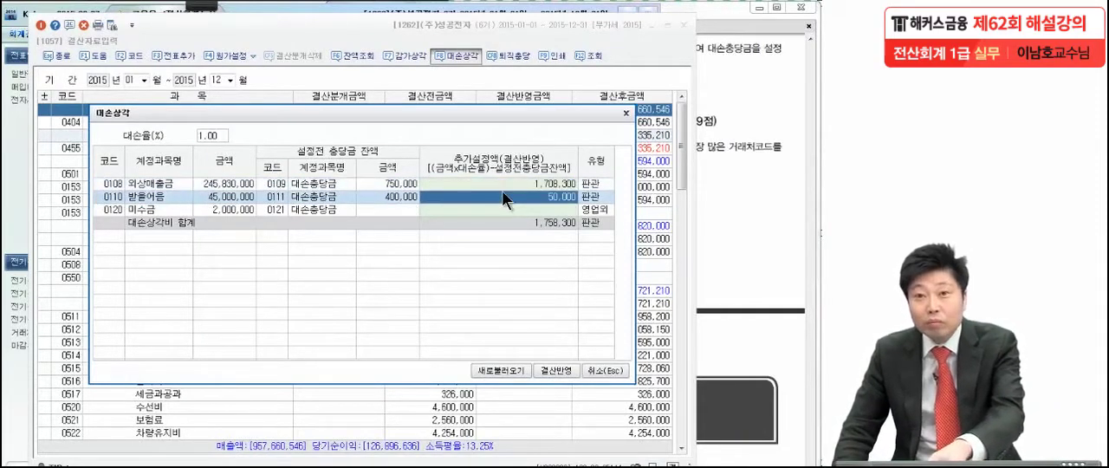
pyautogui.click(555, 372)
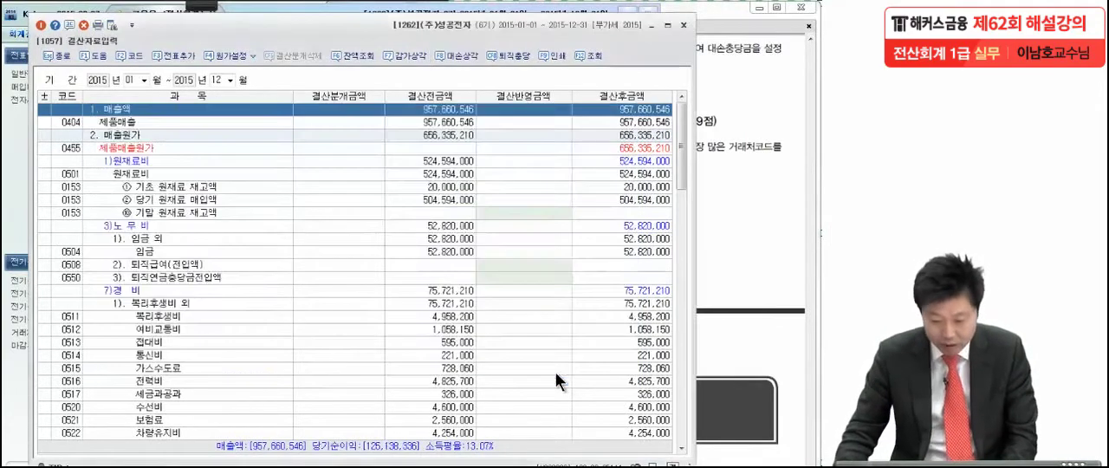
# Step: Check the 대손상각 amounts for 외상매출금 and 받을어음, and add the closing entries to the general voucher
pyautogui.scroll(-15, 556, 372)
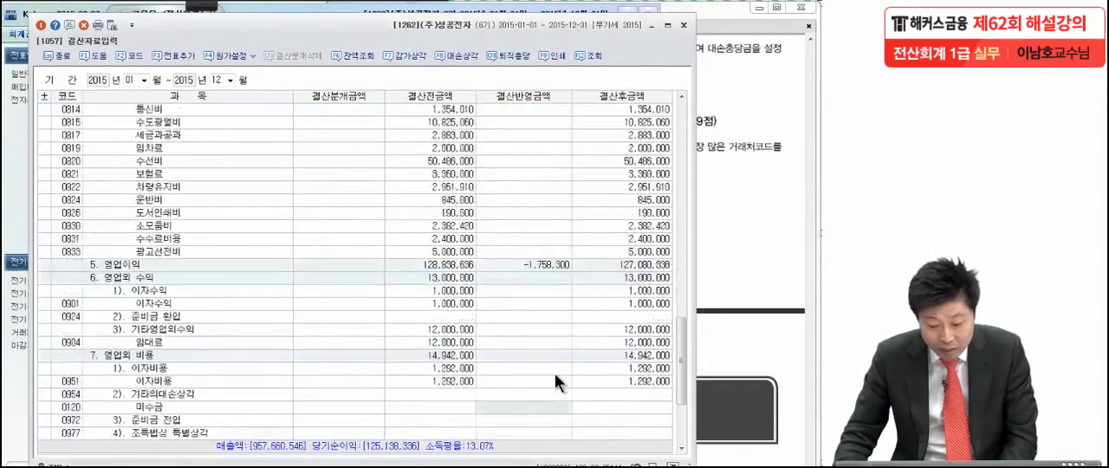
pyautogui.scroll(3, 555, 373)
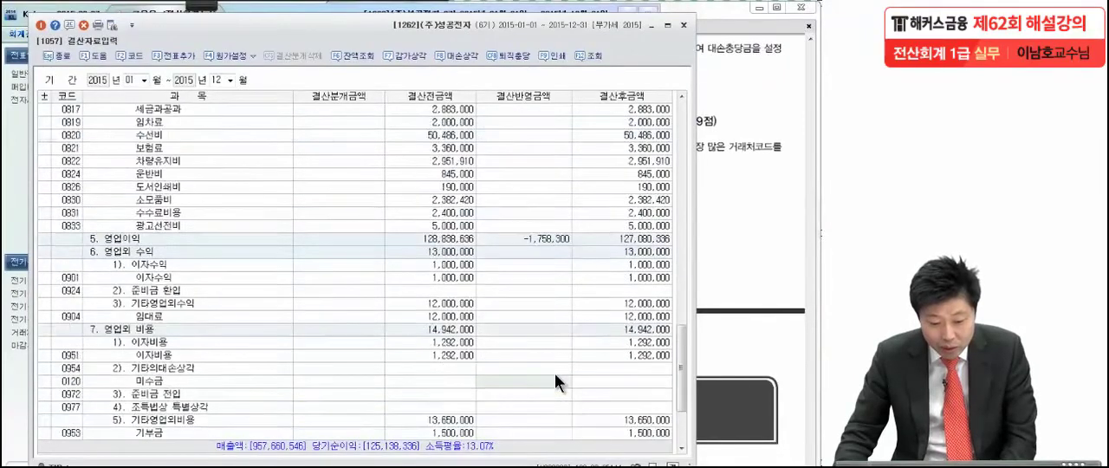
pyautogui.scroll(6, 555, 373)
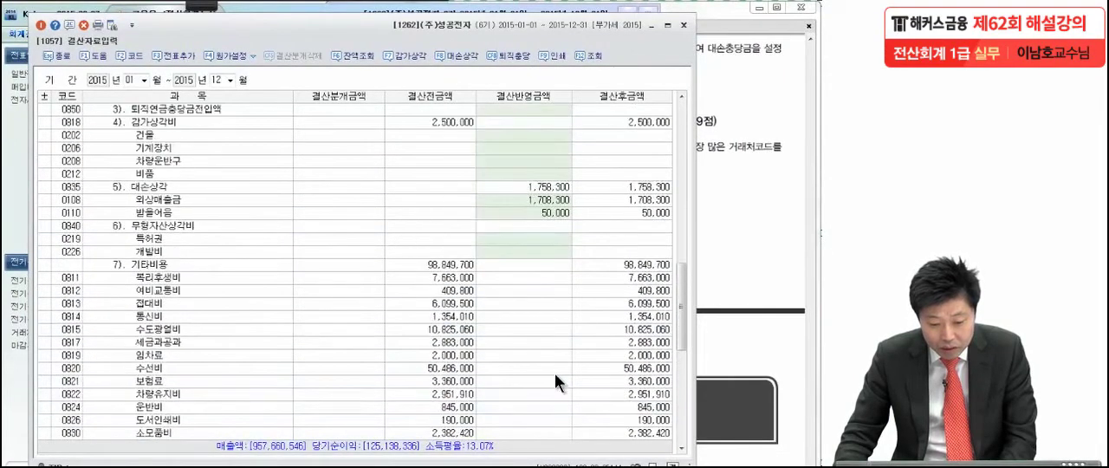
pyautogui.click(148, 187)
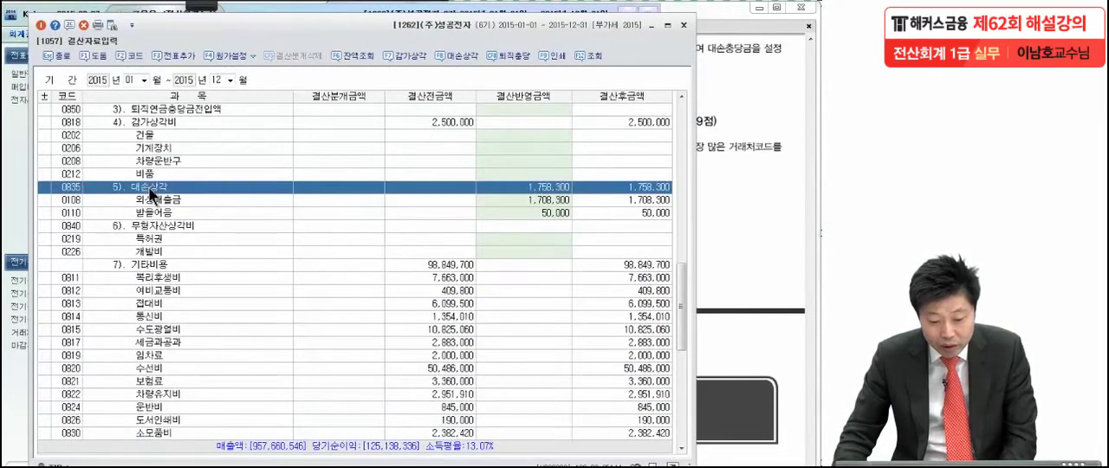
pyautogui.click(148, 205)
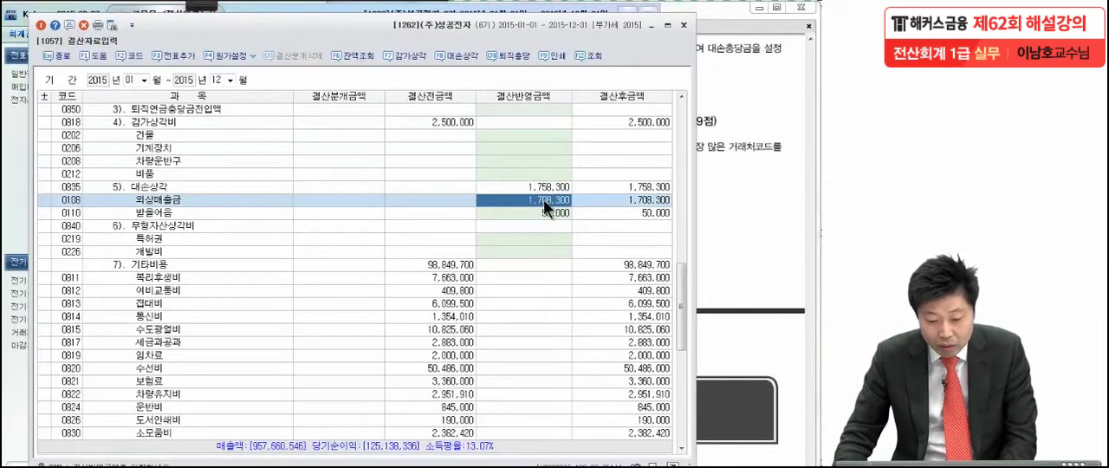
pyautogui.click(163, 213)
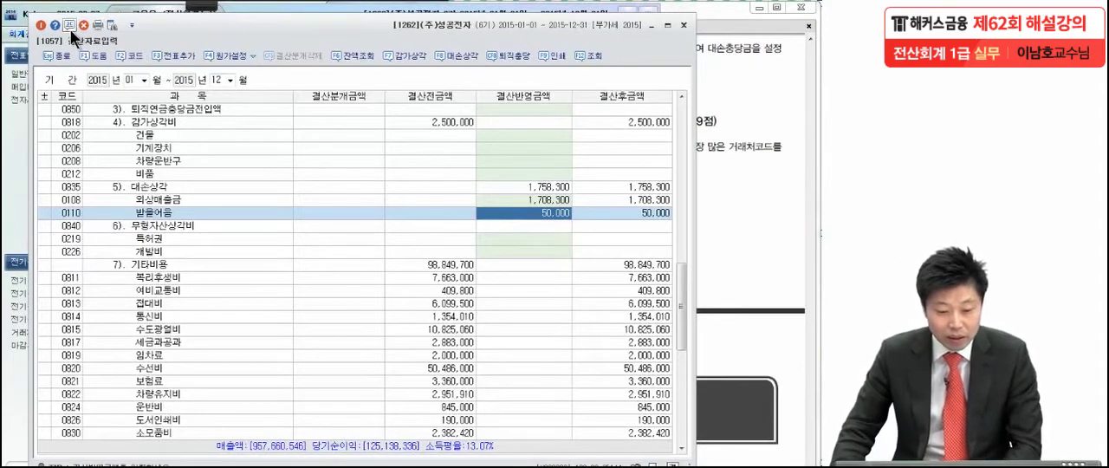
pyautogui.click(165, 56)
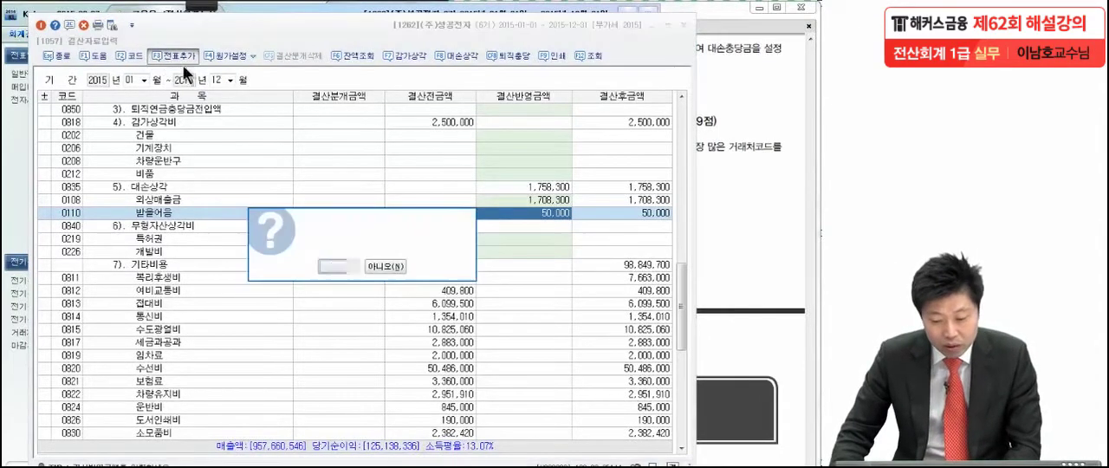
pyautogui.click(336, 266)
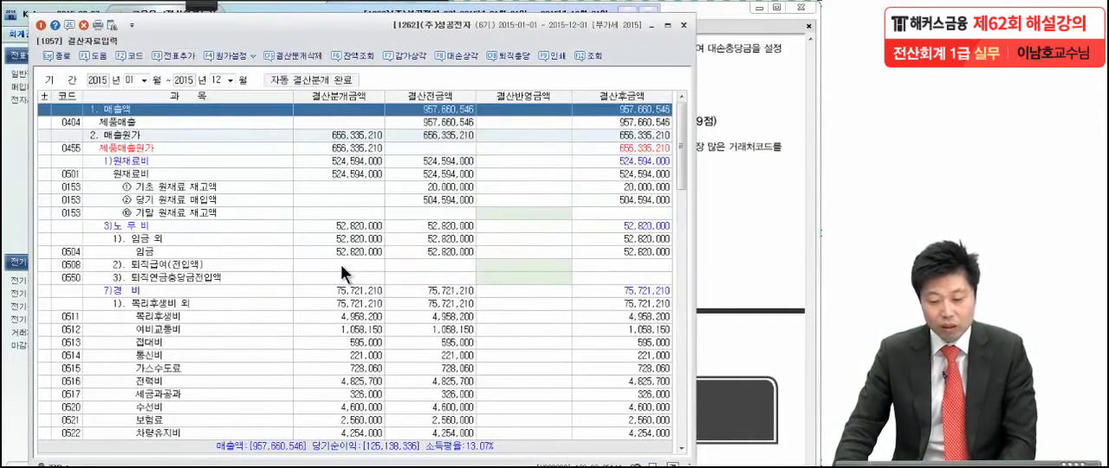
# Step: Close the closing data entry and bring problem 6's questions into view in the exam PDF in Adobe Reader
pyautogui.click(524, 228)
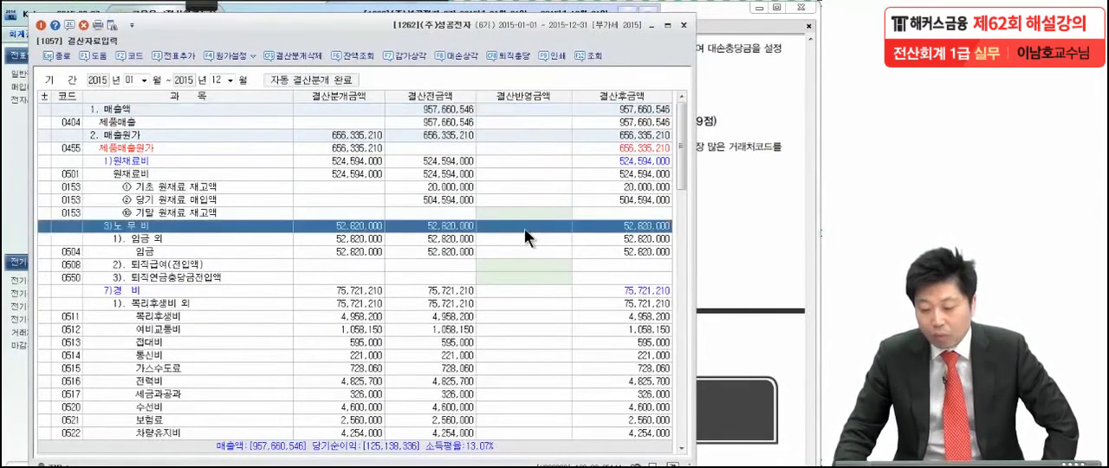
pyautogui.click(735, 194)
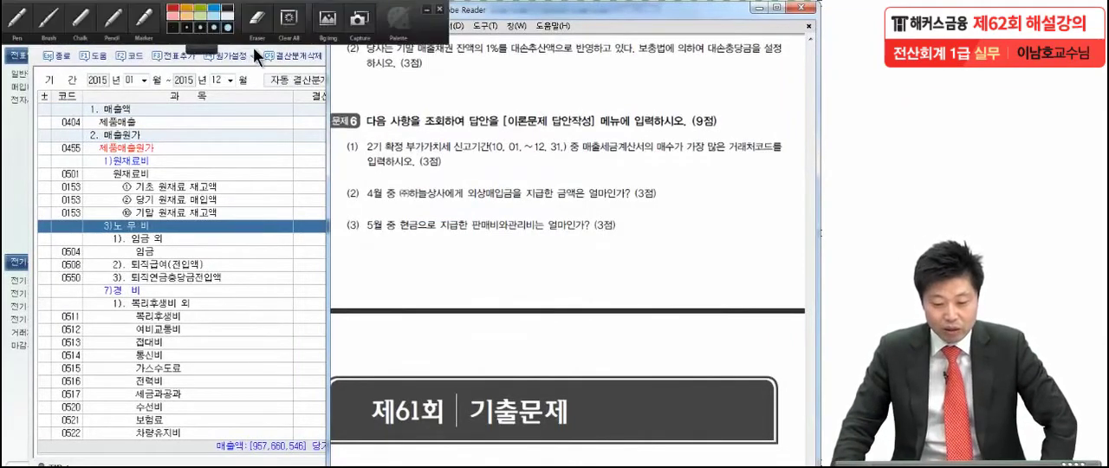
pyautogui.click(316, 43)
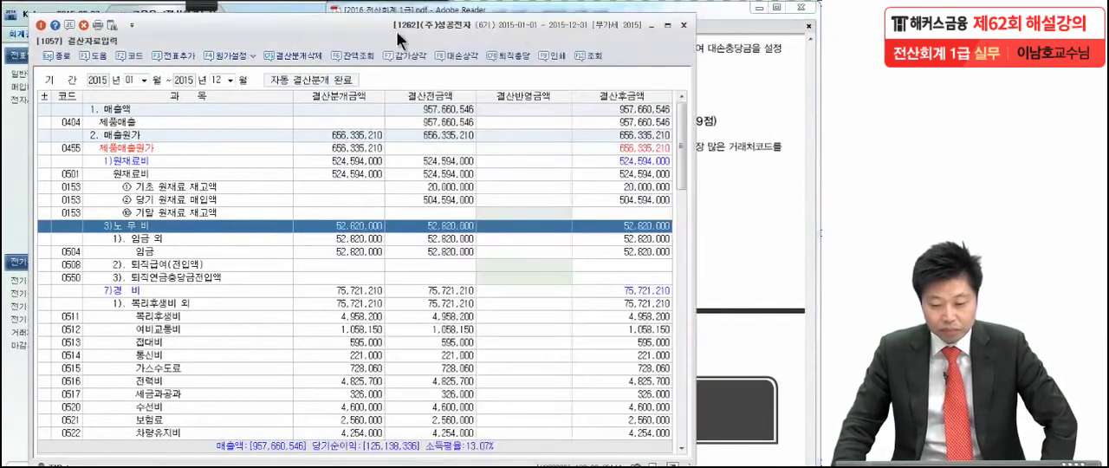
pyautogui.click(685, 26)
pyautogui.moveTo(675, 295); pyautogui.dragTo(682, 224)
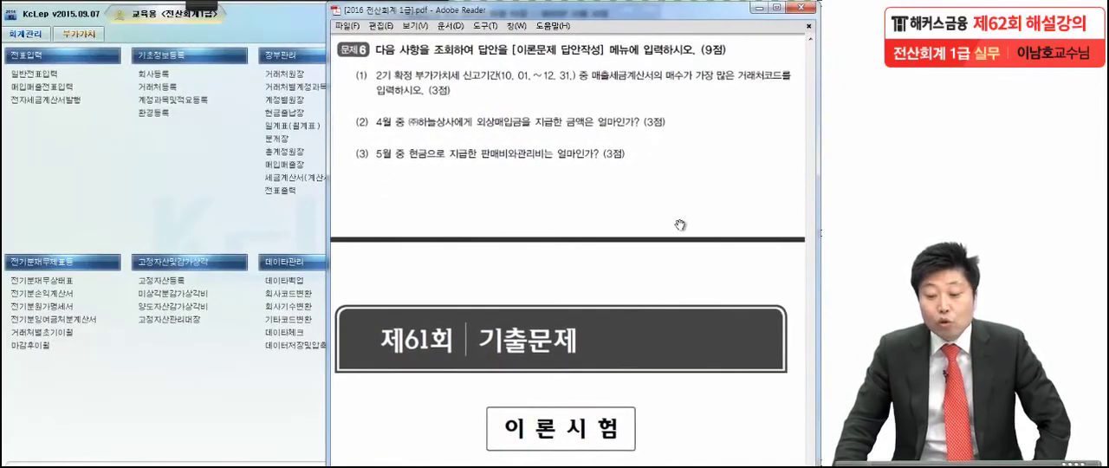
pyautogui.moveTo(657, 297); pyautogui.dragTo(652, 270)
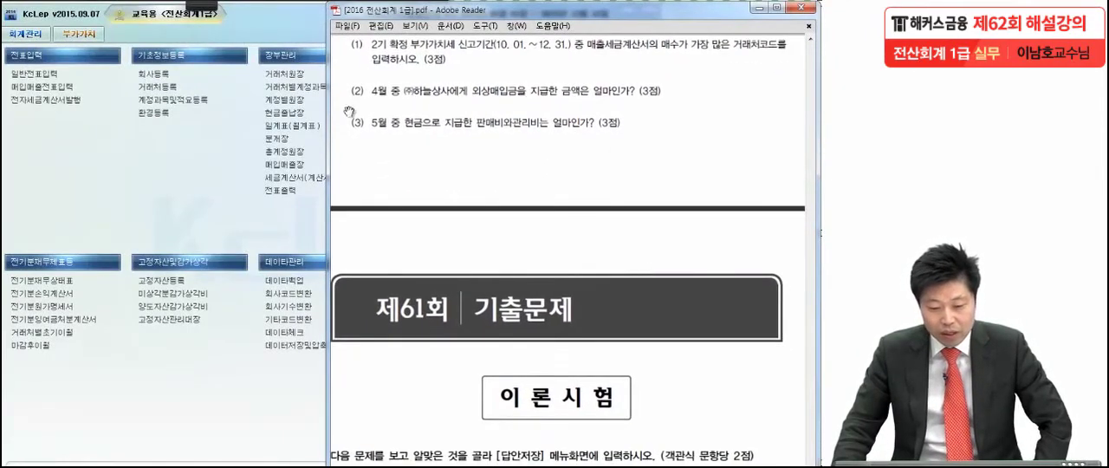
# Step: Mark the 10.01.~12.31. filing period and the request for the customer with the most sales tax invoices in question (1)
pyautogui.moveTo(208, 6)
pyautogui.click(12, 25)
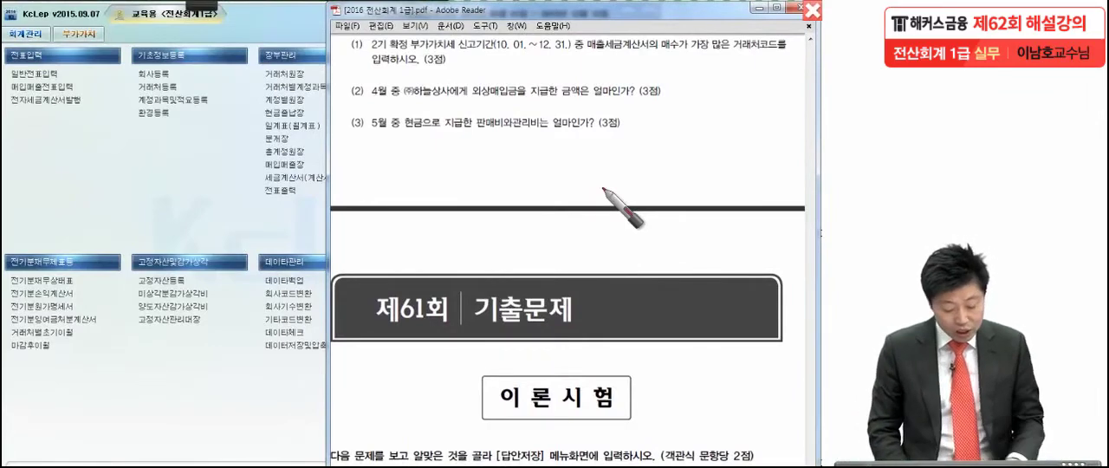
pyautogui.moveTo(491, 53); pyautogui.dragTo(565, 47)
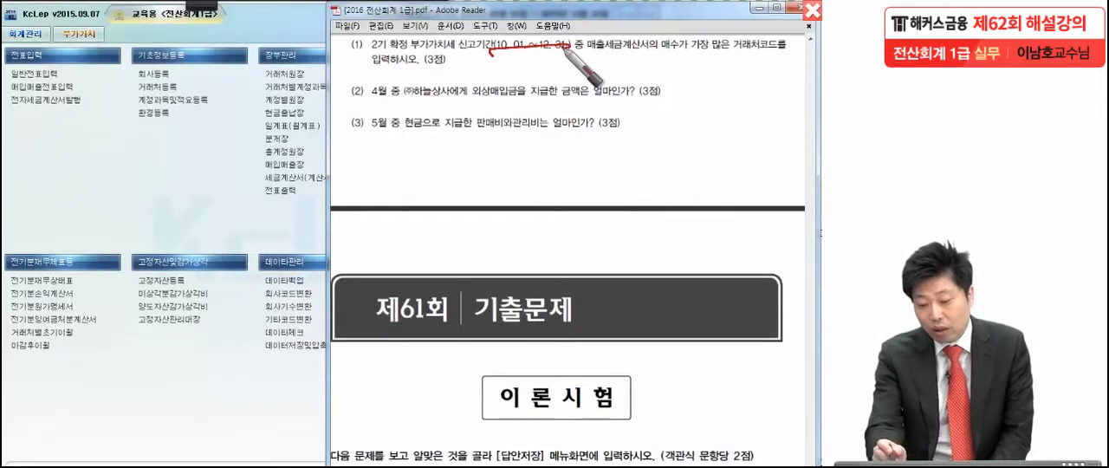
pyautogui.moveTo(582, 53); pyautogui.dragTo(778, 52)
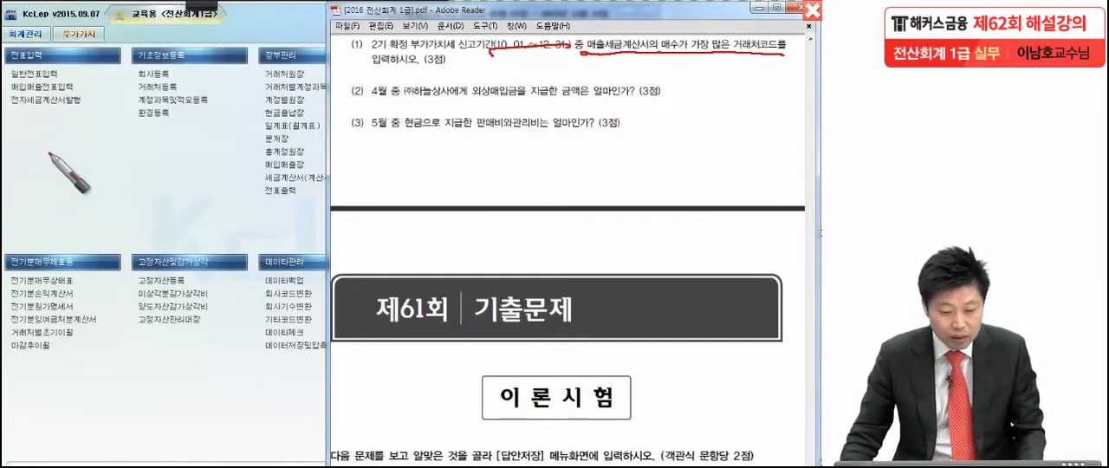
pyautogui.click(54, 101)
# Step: Open the tax invoice summary (세금계산서합계표) in KcLep and query the regular filing for October to December 2015
pyautogui.click(68, 35)
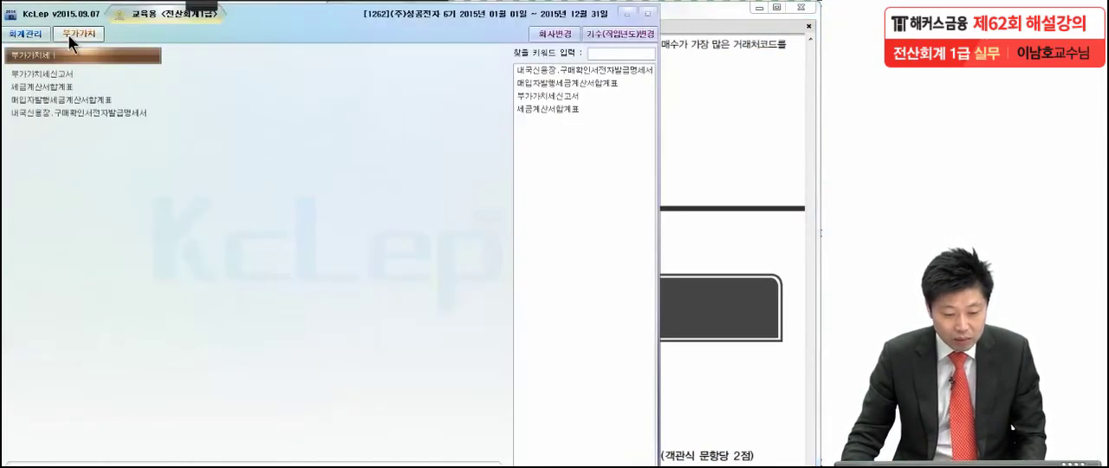
pyautogui.click(45, 88)
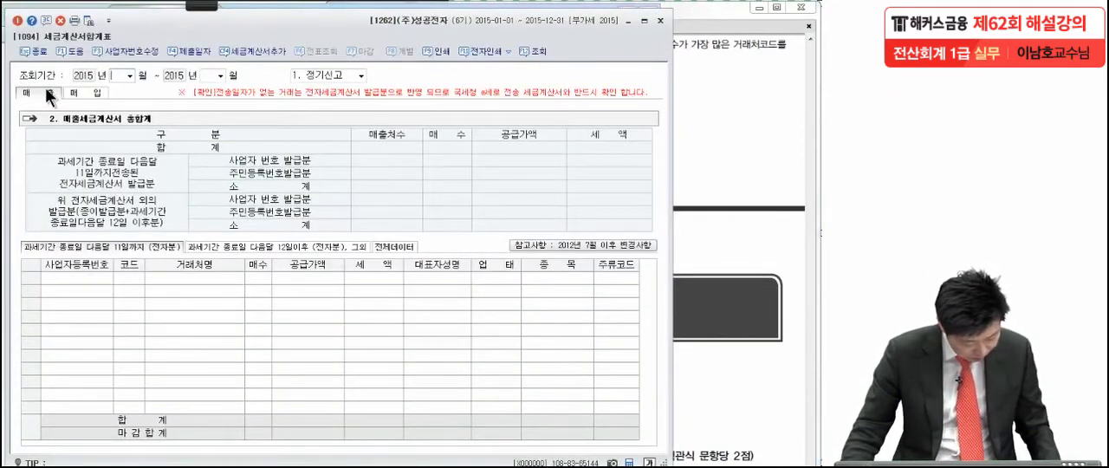
pyautogui.click(128, 75)
pyautogui.click(122, 160)
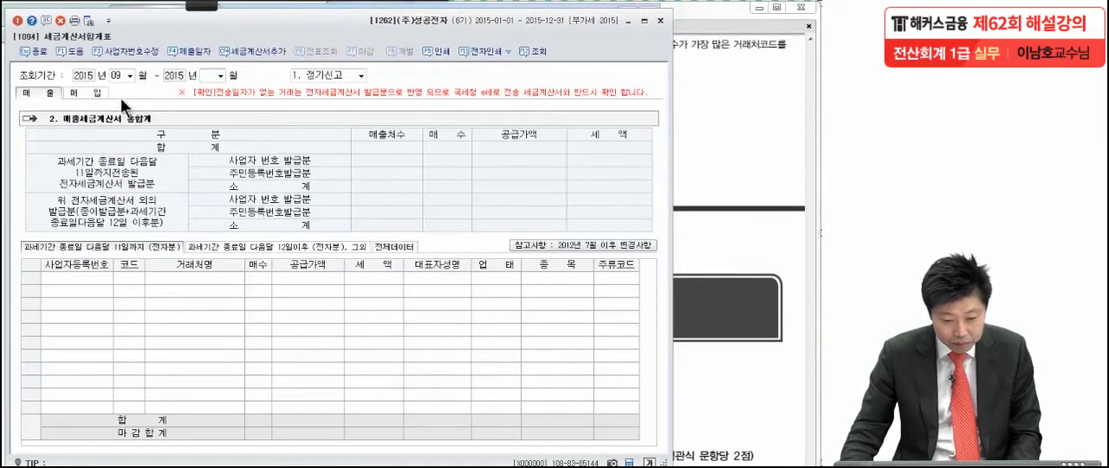
pyautogui.click(128, 75)
pyautogui.click(118, 170)
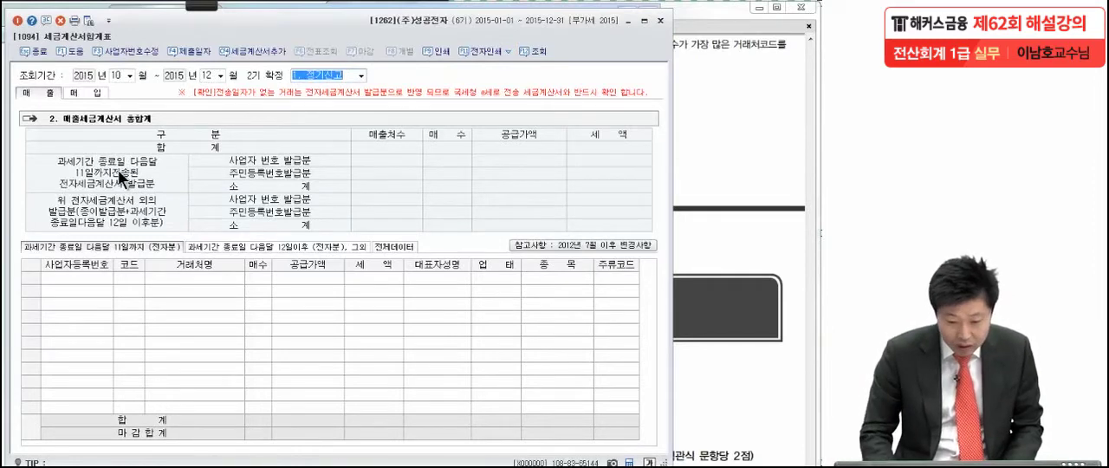
pyautogui.press('Return')
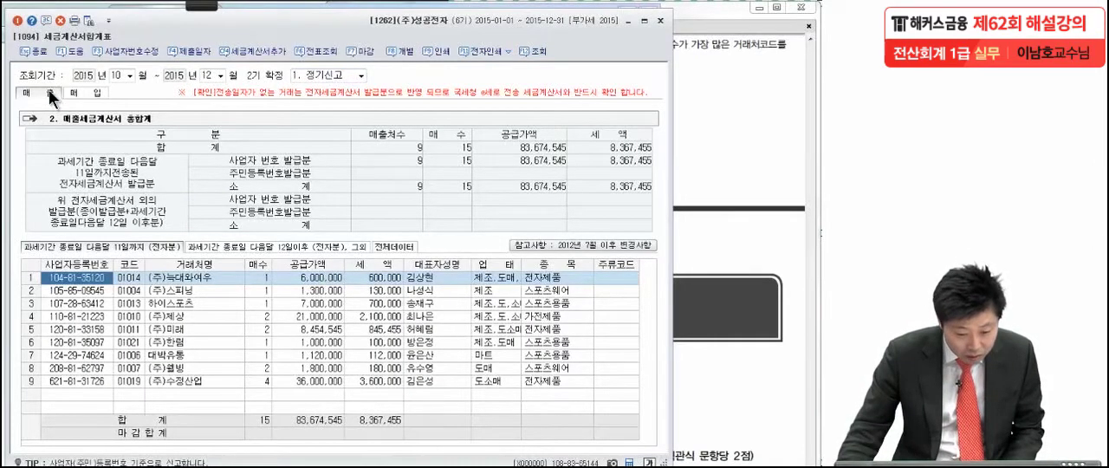
# Step: Show all sales invoice data (전체데이터) and mark the 매수 column and the code and name of (주)수정산업
pyautogui.click(389, 244)
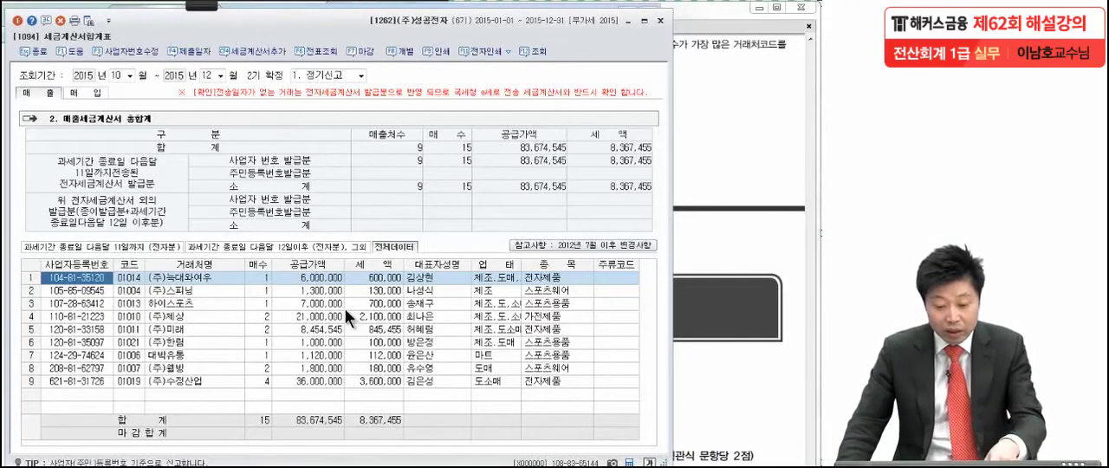
pyautogui.click(193, 7)
pyautogui.click(19, 23)
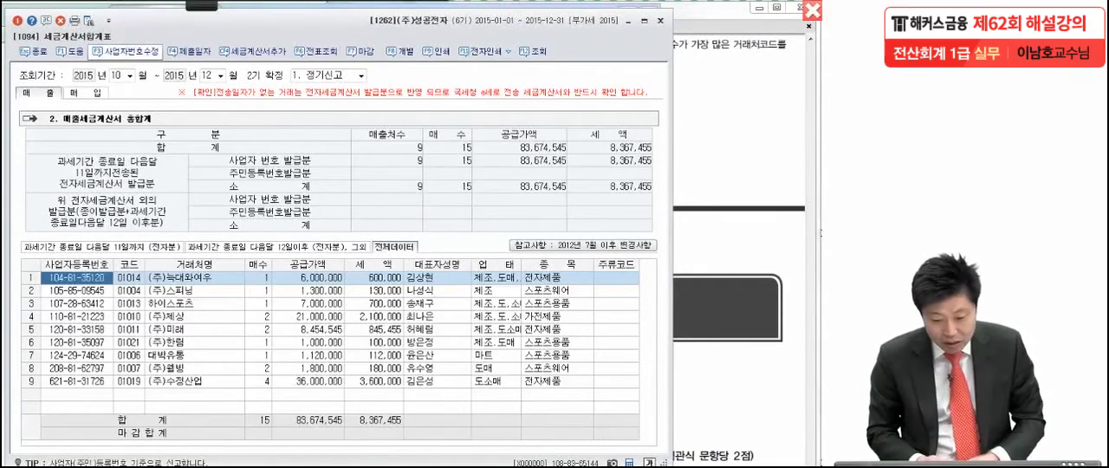
pyautogui.moveTo(277, 265)
pyautogui.mouseDown()
pyautogui.moveTo(247, 286)
pyautogui.moveTo(265, 234)
pyautogui.moveTo(279, 397)
pyautogui.moveTo(279, 383)
pyautogui.moveTo(257, 377)
pyautogui.moveTo(254, 405)
pyautogui.moveTo(200, 373)
pyautogui.moveTo(227, 415)
pyautogui.mouseUp()
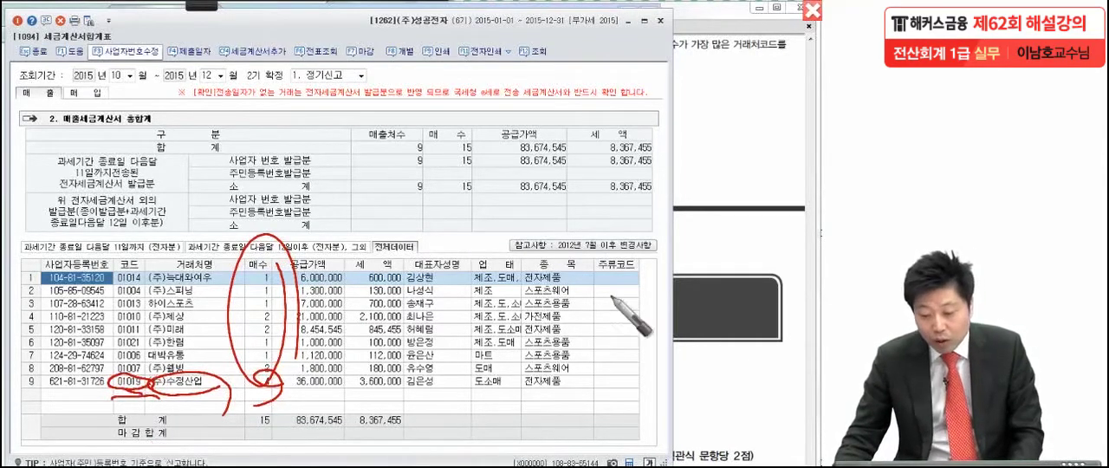
pyautogui.press('Escape')
# Step: Close the tax invoice summary and bring problem 6's question (2) into view in the exam PDF
pyautogui.click(711, 228)
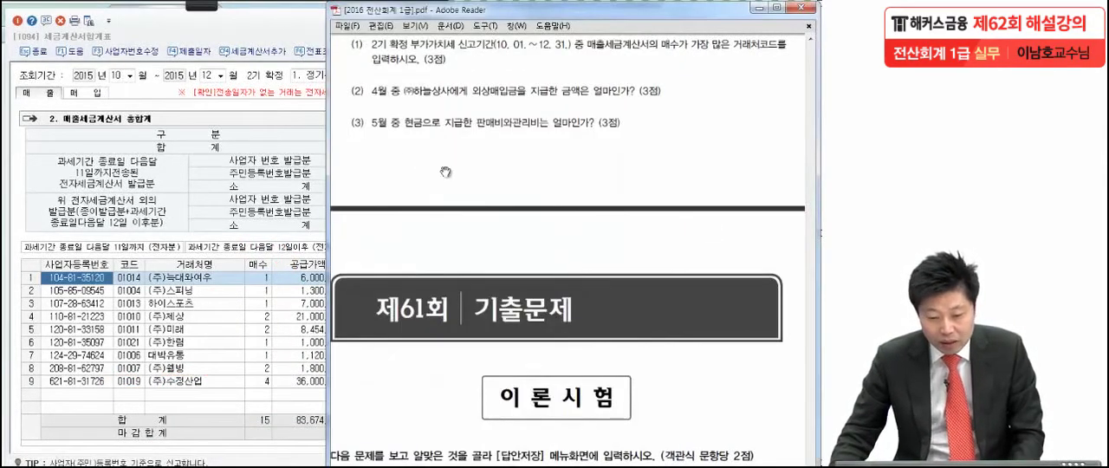
pyautogui.click(261, 37)
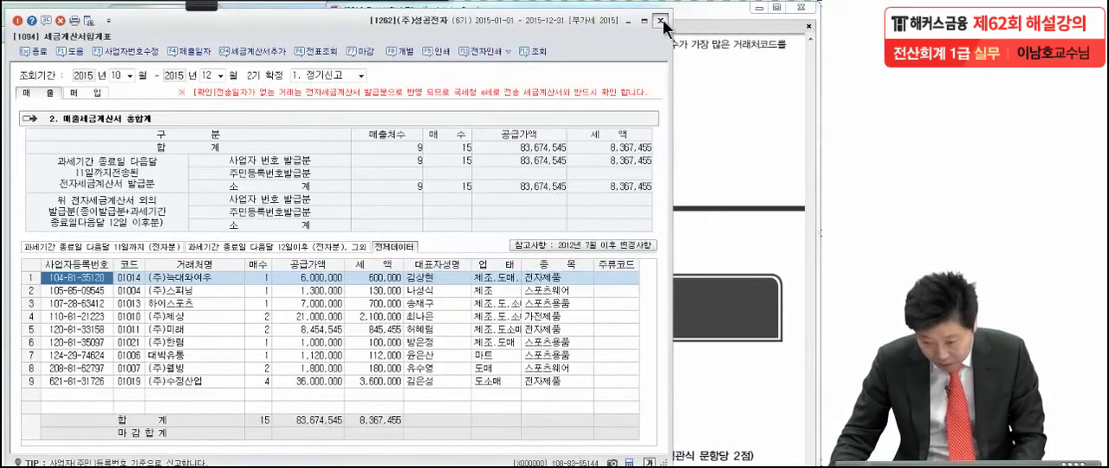
pyautogui.click(624, 21)
pyautogui.scroll(-3, 515, 221)
pyautogui.moveTo(515, 221); pyautogui.dragTo(508, 207)
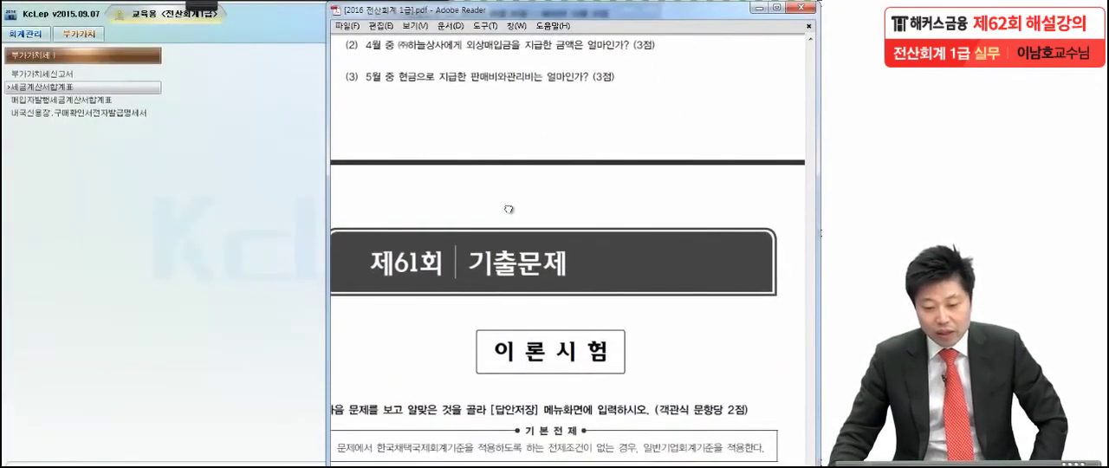
# Step: Mark (주)하늘상사 and 외상매입금 in question (2) of the exam PDF
pyautogui.click(200, 6)
pyautogui.click(37, 31)
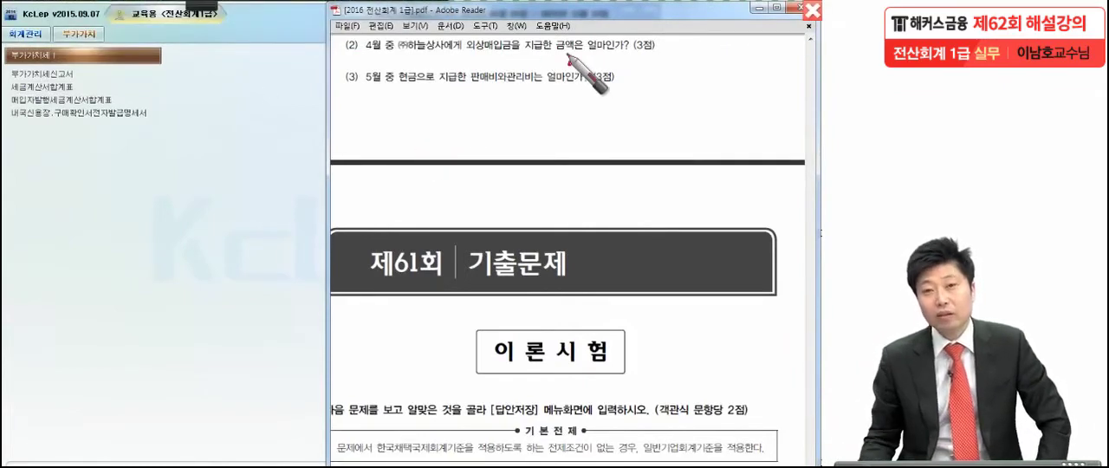
pyautogui.moveTo(434, 33); pyautogui.dragTo(448, 43)
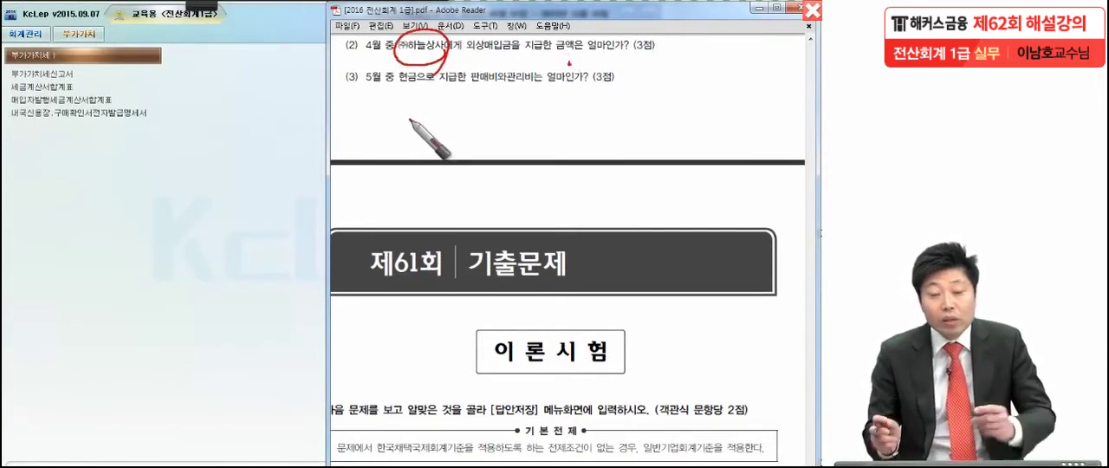
pyautogui.moveTo(459, 59)
pyautogui.mouseDown()
pyautogui.moveTo(520, 59)
pyautogui.moveTo(511, 63)
pyautogui.mouseUp()
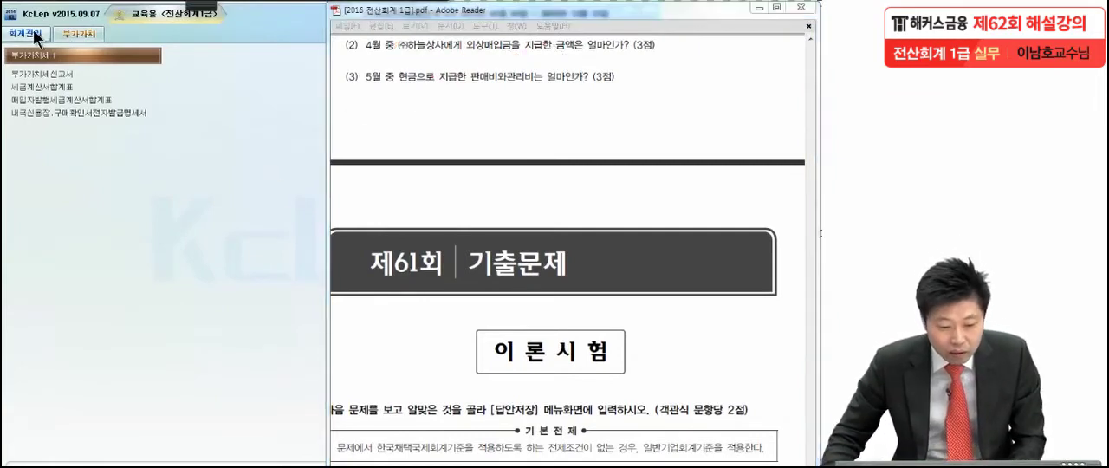
# Step: Open the customer ledger (거래처원장) in KcLep and set its period to April 1 to April 30, 2015
pyautogui.click(33, 31)
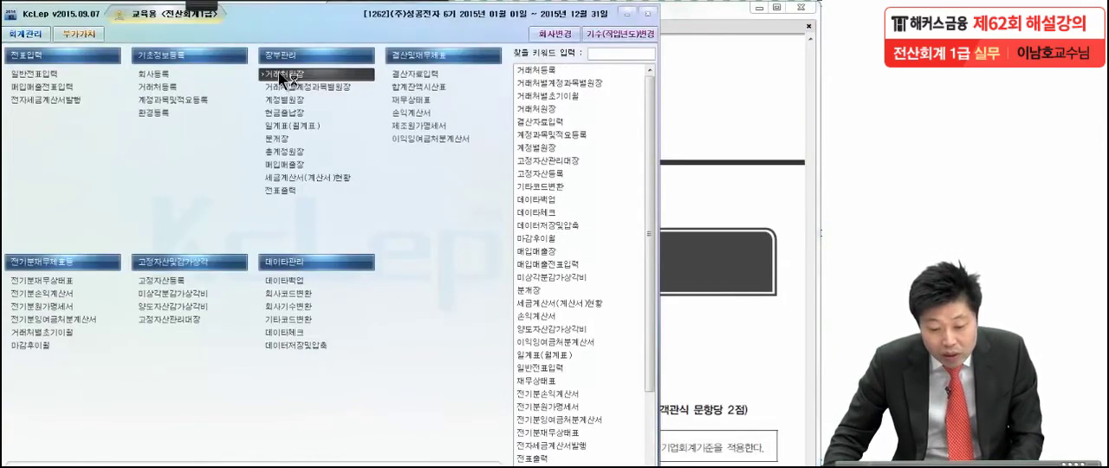
pyautogui.click(278, 73)
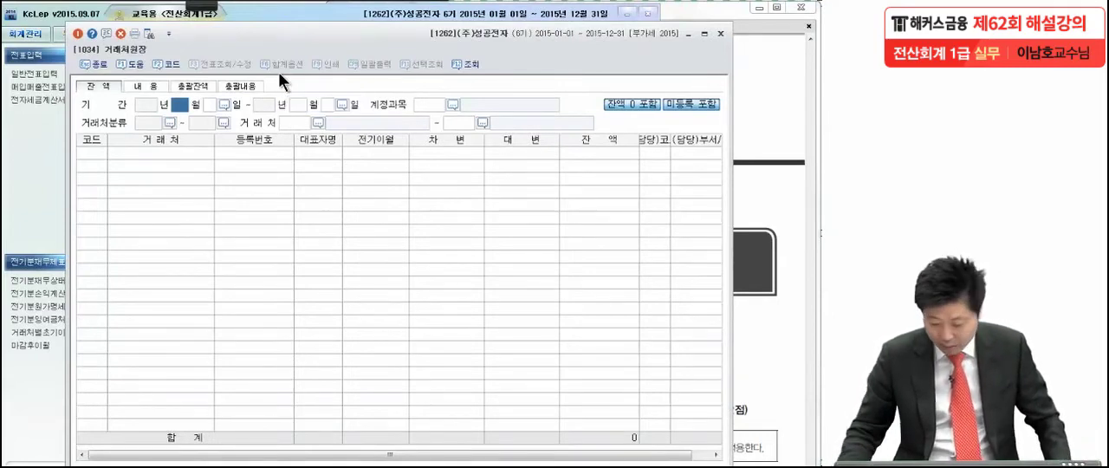
pyautogui.write('4')
pyautogui.press('Return')
pyautogui.write('1')
pyautogui.press('Return')
pyautogui.write('4')
pyautogui.press('Return')
pyautogui.press('Return')
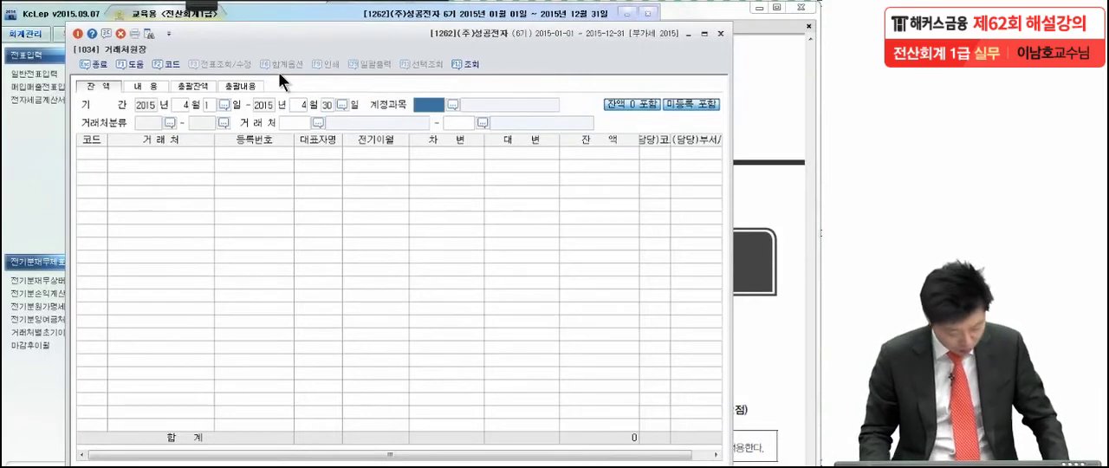
# Step: Set the ledger's account (계정과목) to 외상매입금 by searching the account codes for 외상매
pyautogui.press('F2')
pyautogui.write('외사')
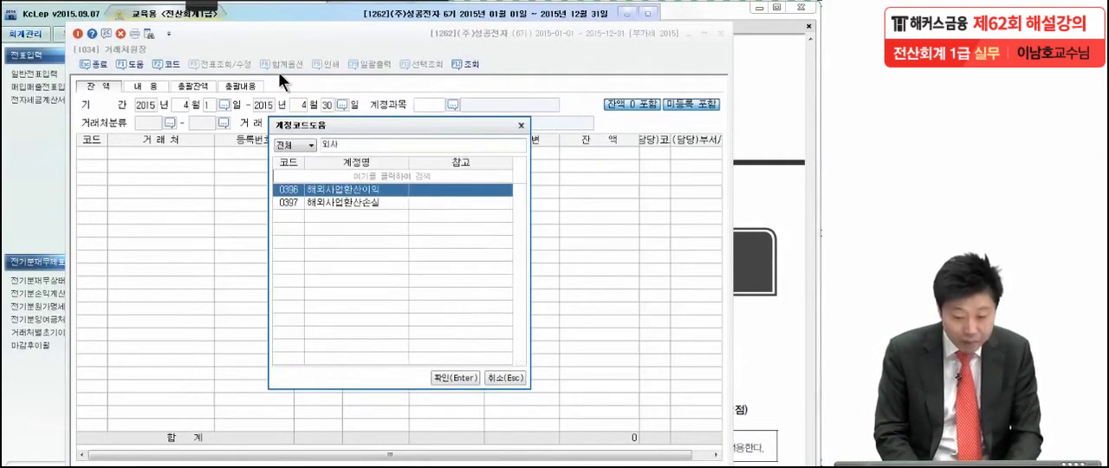
pyautogui.press('BackSpace')
pyautogui.write('상매입')
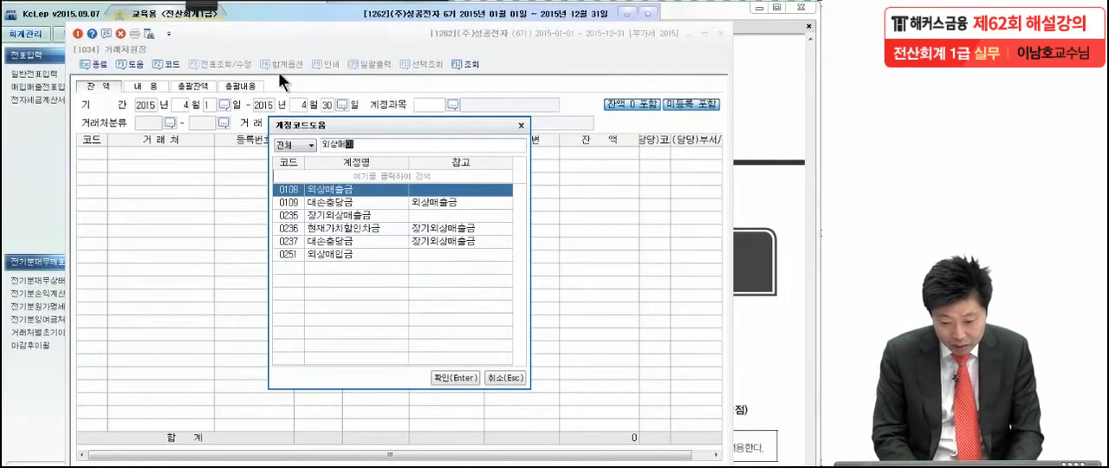
pyautogui.press('Return')
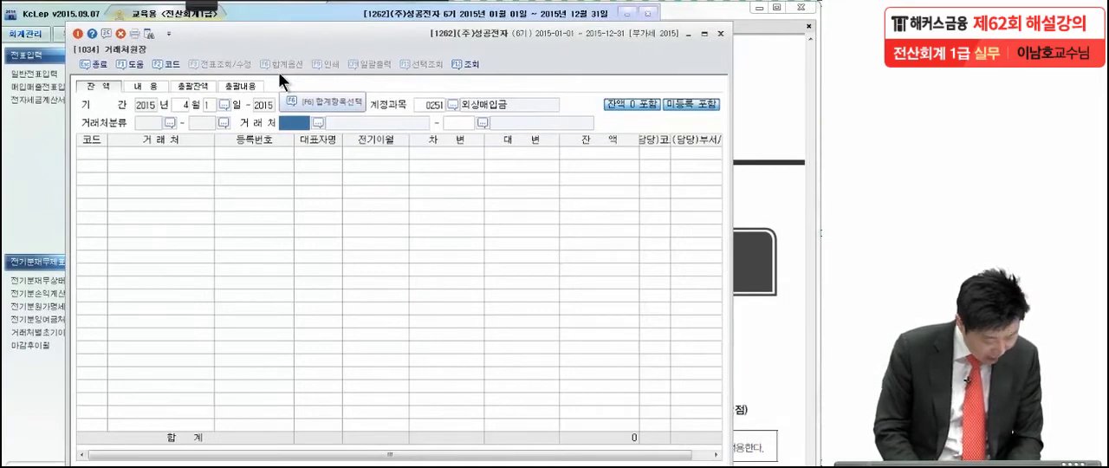
# Step: Limit the customer range to (주)하늘상사 at both ends and run the ledger query
pyautogui.press('F2')
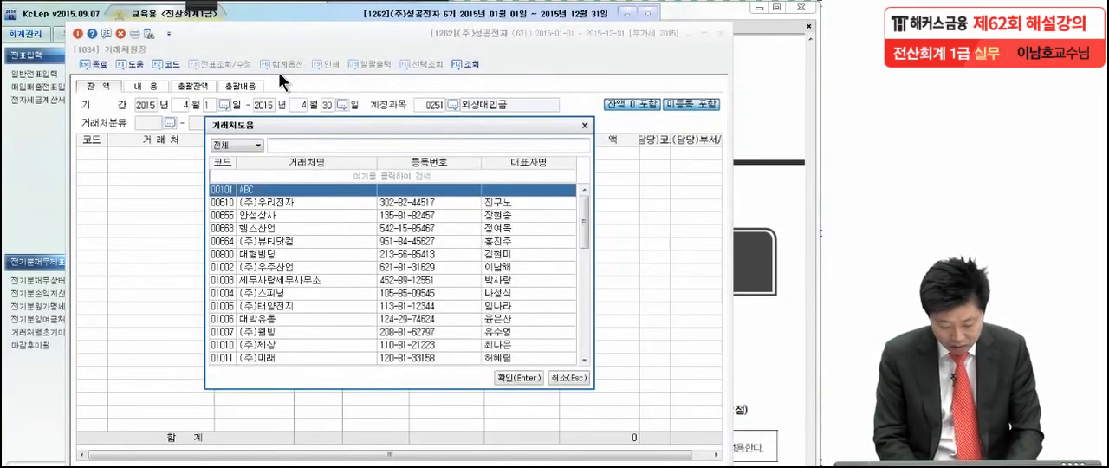
pyautogui.write('ㅎㅏ늘')
pyautogui.press('Return')
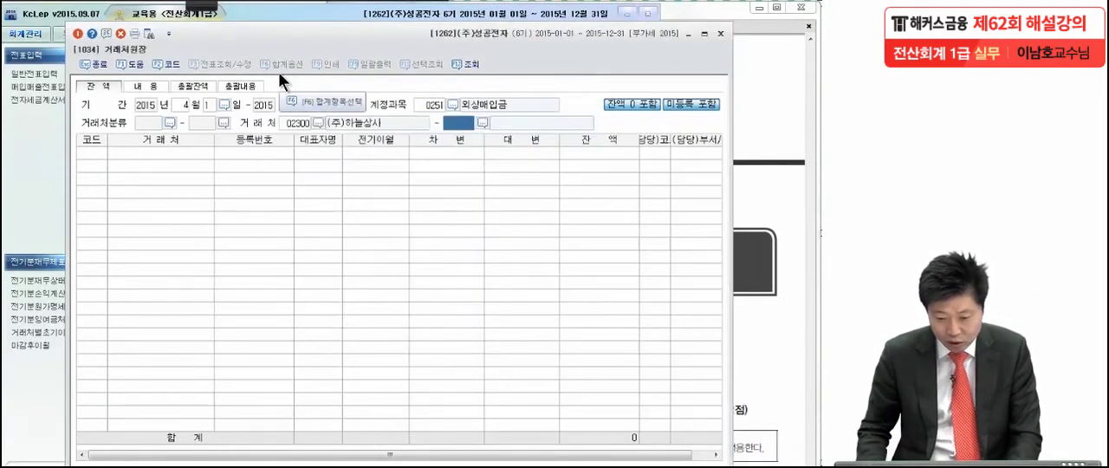
pyautogui.press('Return')
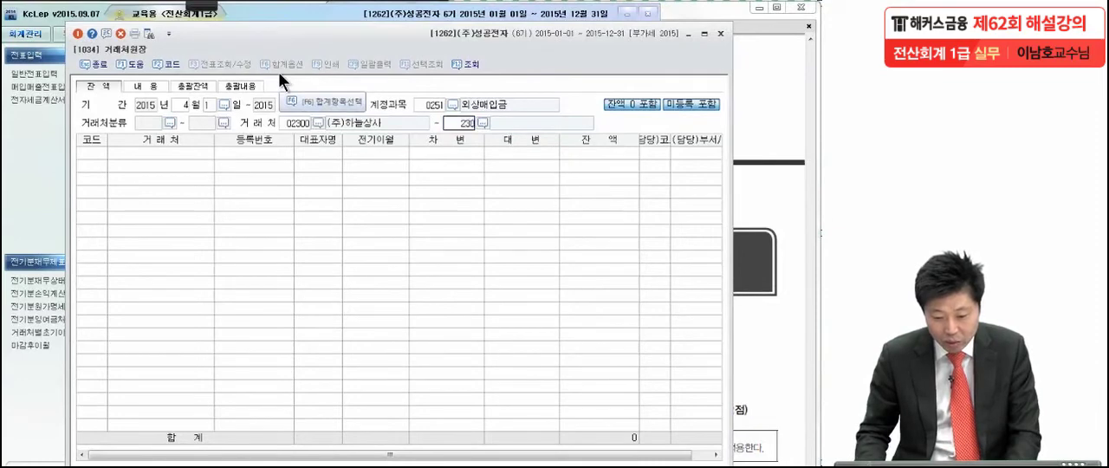
pyautogui.press('Return')
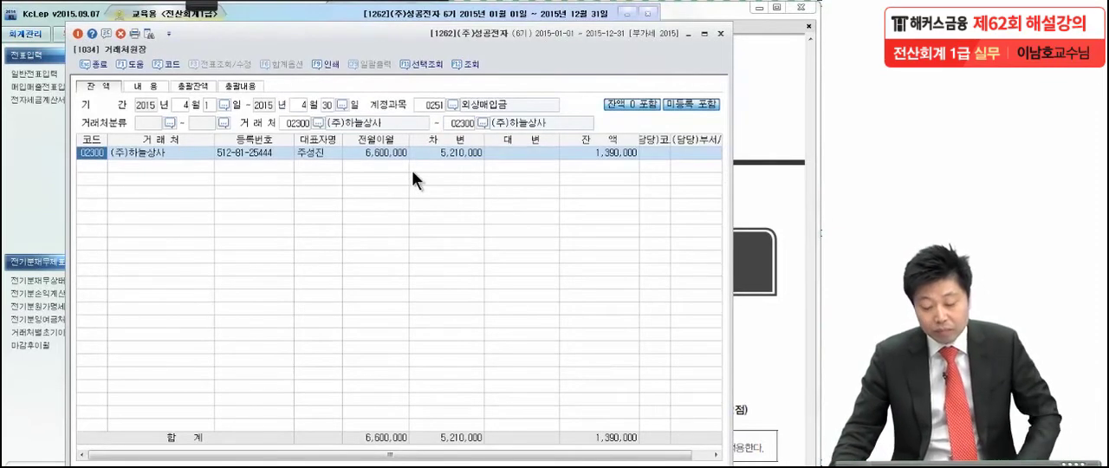
# Step: Check the 전월이월, 차변, 대변 and 잔액 amounts of (주)하늘상사 in the 외상매입금 ledger
pyautogui.click(375, 152)
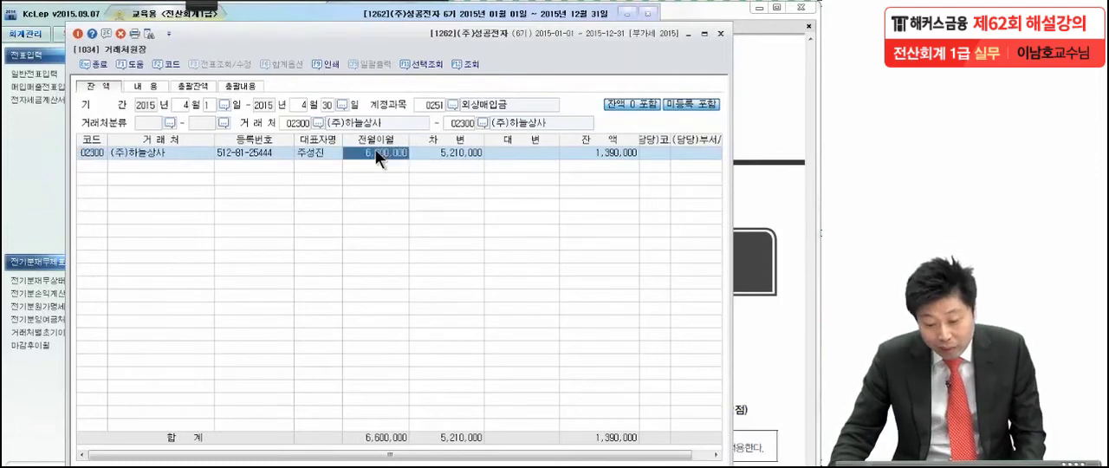
pyautogui.click(443, 152)
pyautogui.click(517, 153)
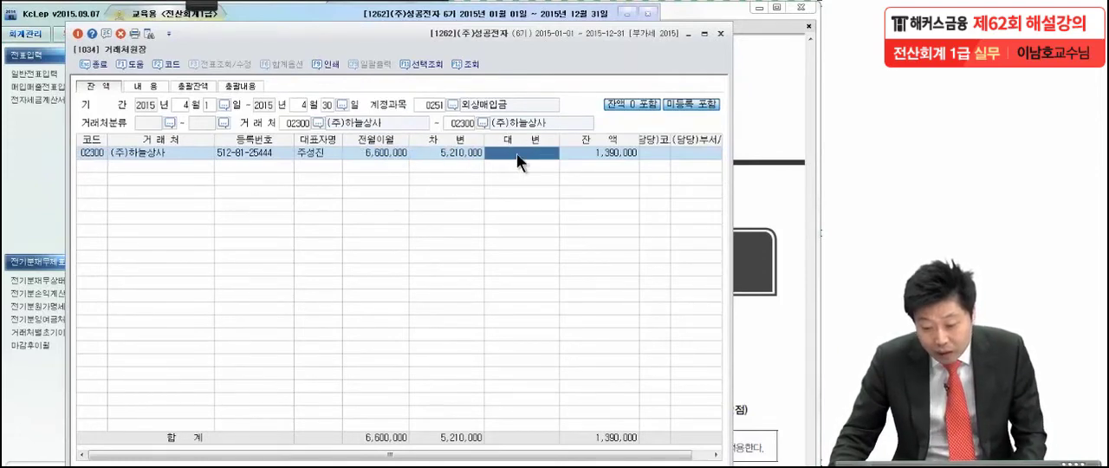
pyautogui.click(585, 155)
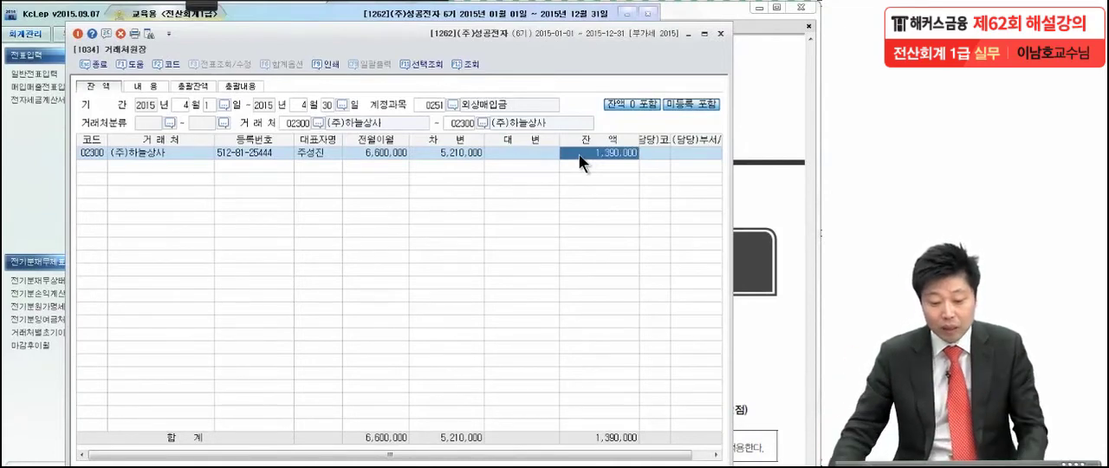
# Step: Drill into the debit (차변) amount of (주)하늘상사 to show its ledger details and the April 25 payment voucher
pyautogui.click(442, 152)
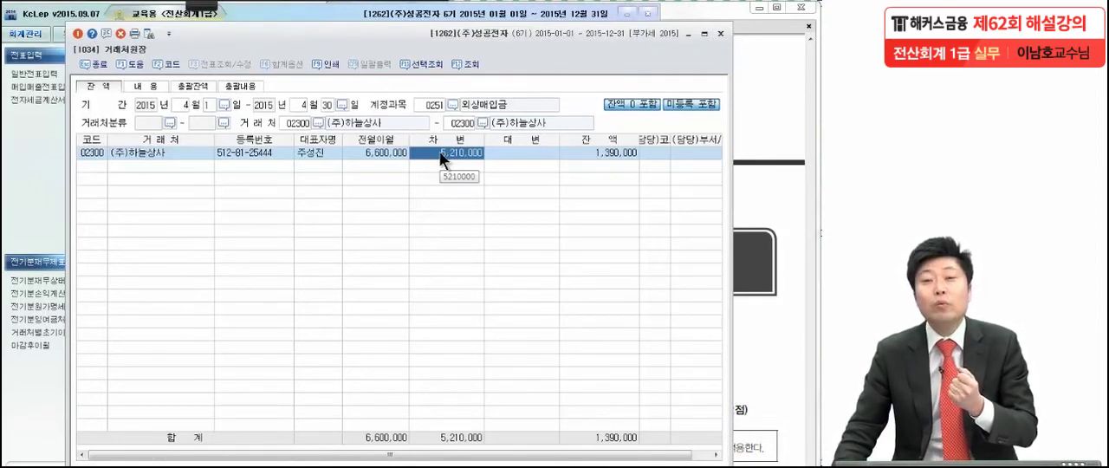
pyautogui.doubleClick(442, 157)
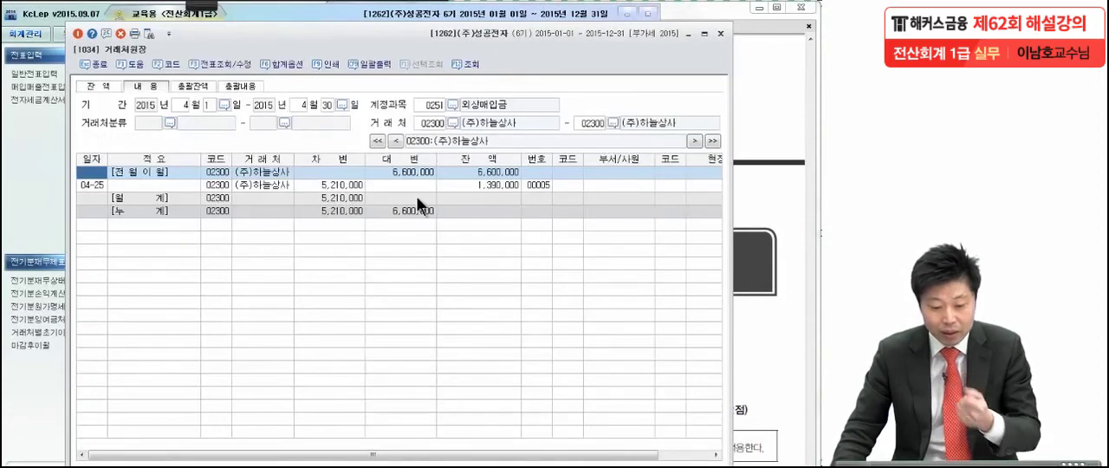
pyautogui.click(100, 184)
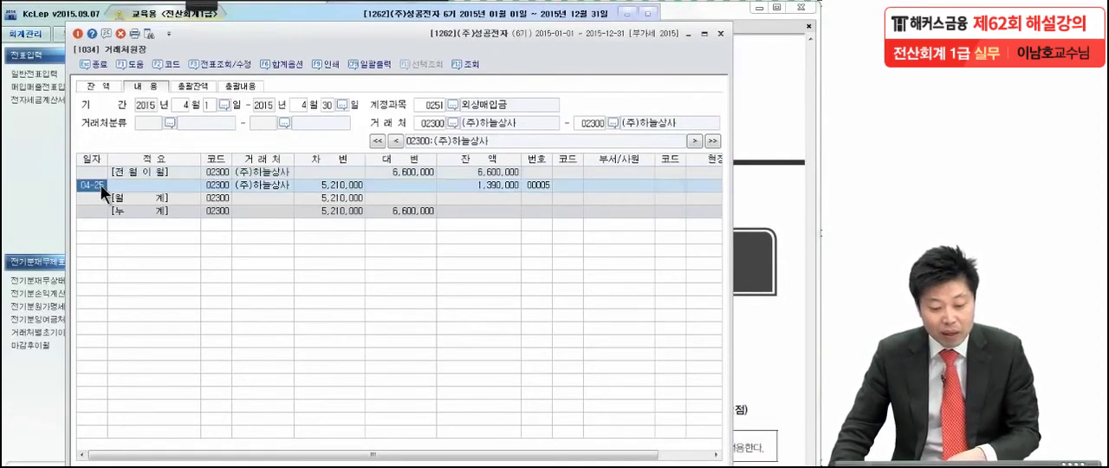
pyautogui.click(320, 186)
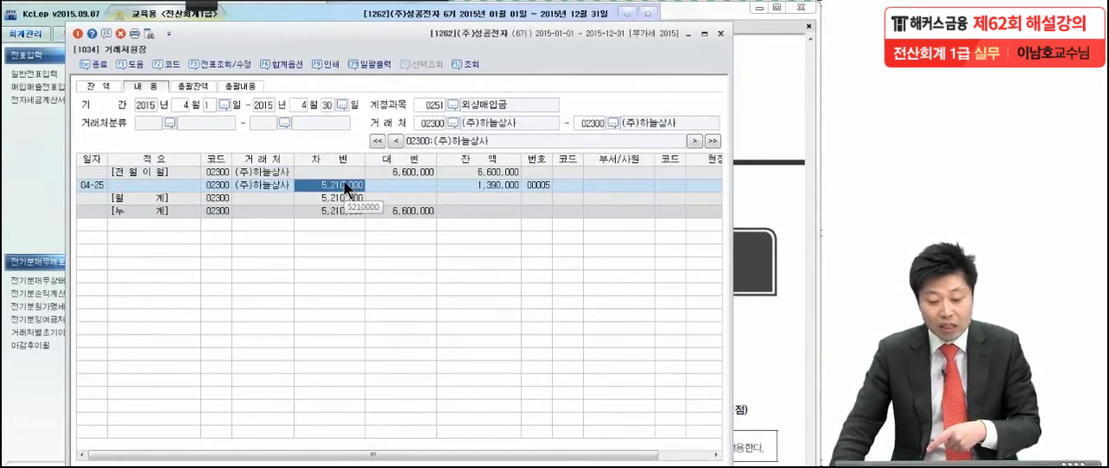
pyautogui.doubleClick(343, 181)
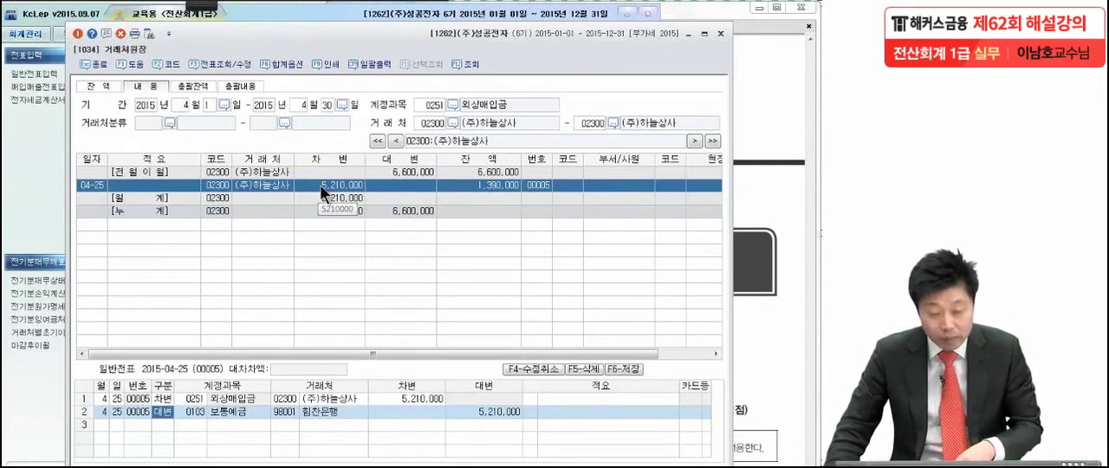
# Step: Circle the April 25 debit amount in red with the screen pen, and close the customer ledger
pyautogui.click(203, 6)
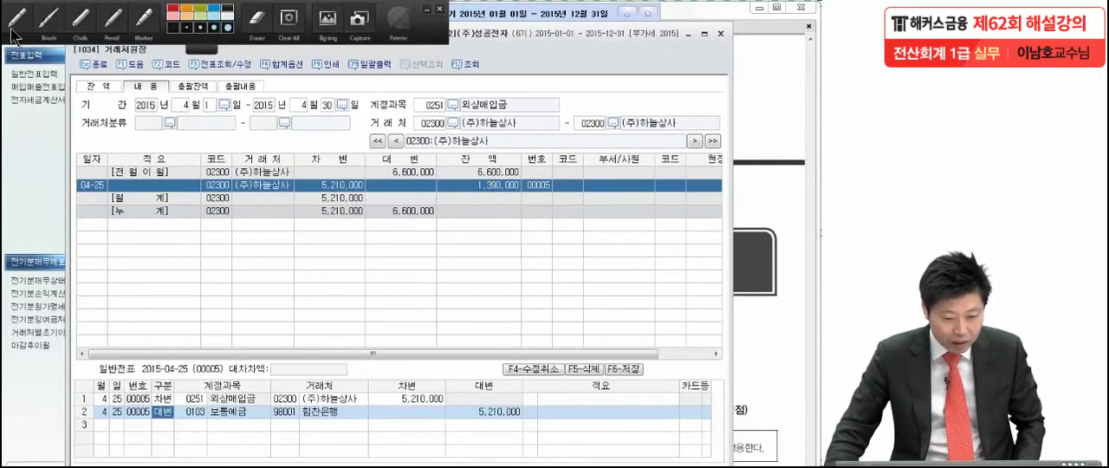
pyautogui.click(14, 27)
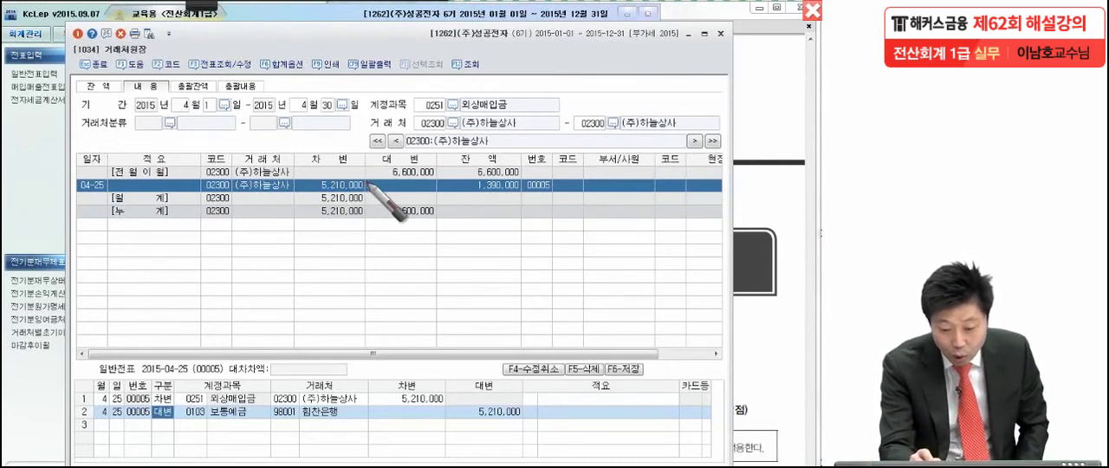
pyautogui.moveTo(375, 193)
pyautogui.mouseDown()
pyautogui.moveTo(312, 185)
pyautogui.moveTo(369, 198)
pyautogui.mouseUp()
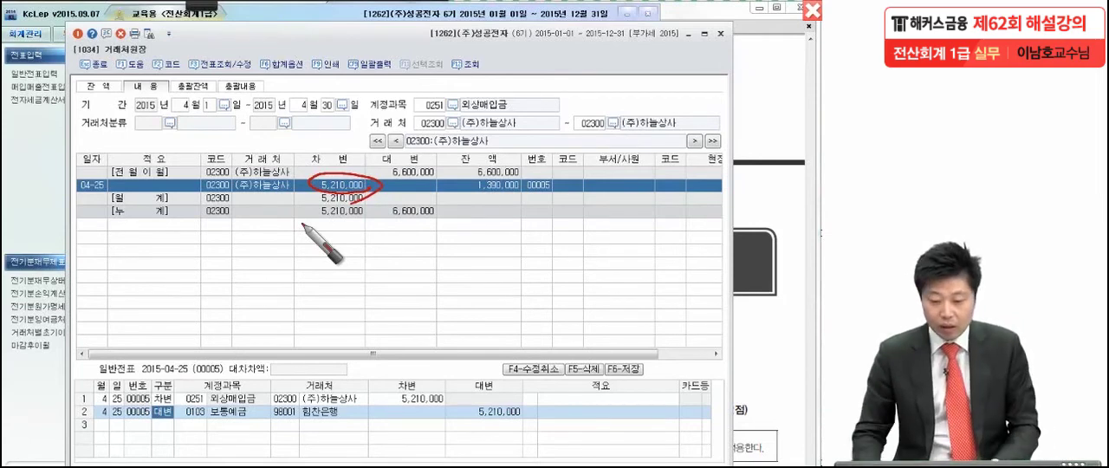
pyautogui.press('Escape')
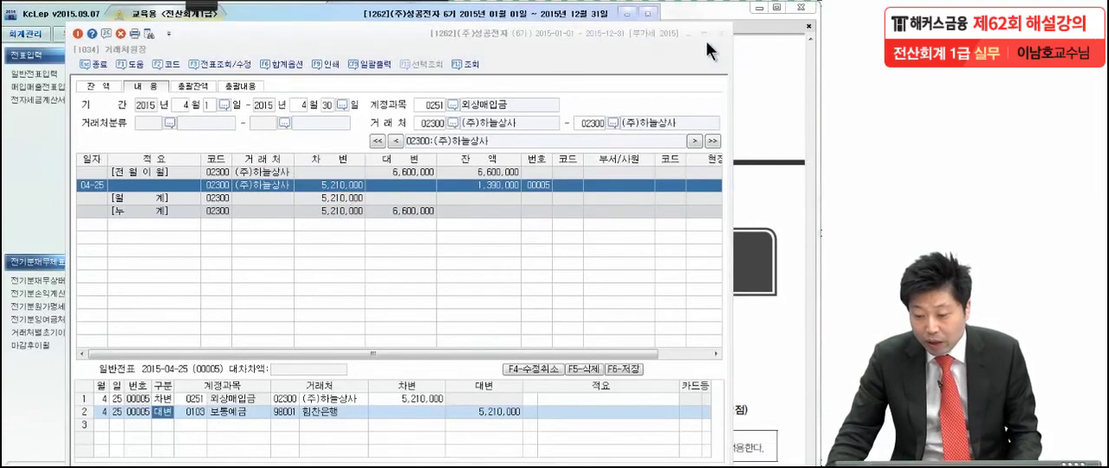
pyautogui.click(720, 33)
# Step: Go to question (3) in the exam PDF and circle the words 5월 and 현금 in red
pyautogui.click(716, 149)
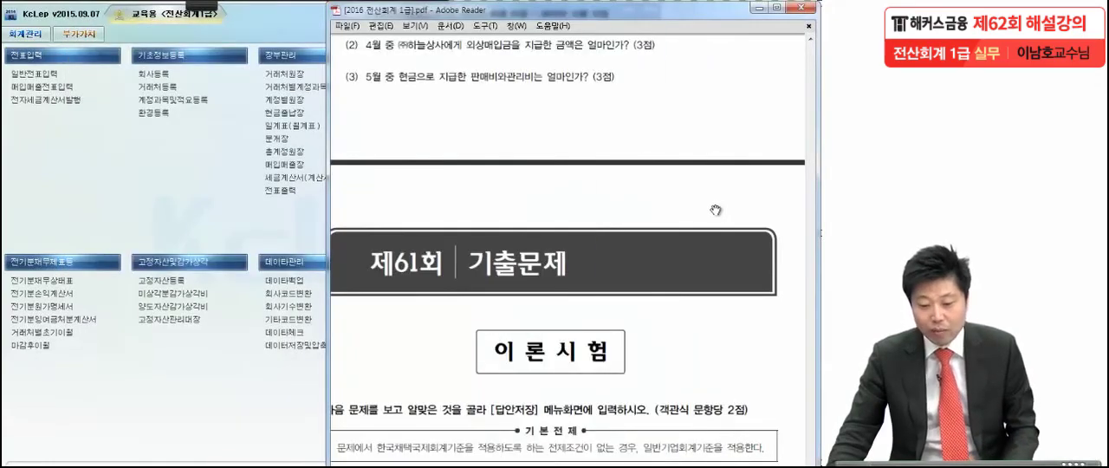
pyautogui.moveTo(714, 203); pyautogui.dragTo(713, 180)
pyautogui.click(203, 6)
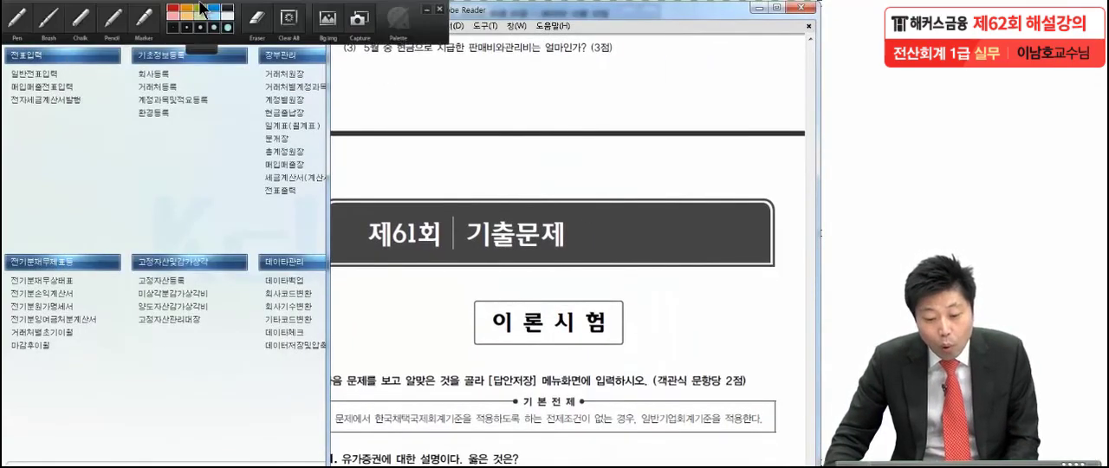
pyautogui.click(21, 20)
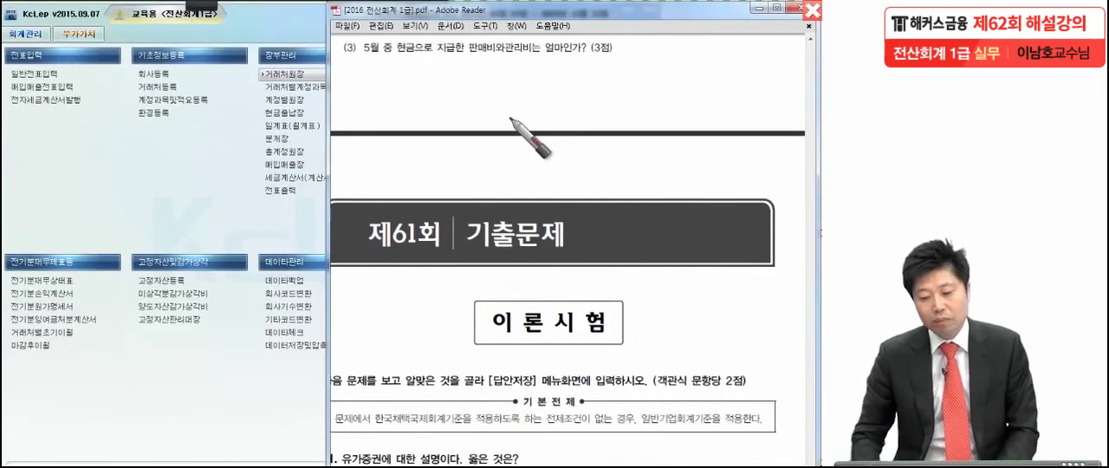
pyautogui.moveTo(619, 57); pyautogui.dragTo(621, 61)
pyautogui.moveTo(379, 43)
pyautogui.mouseDown()
pyautogui.moveTo(349, 62)
pyautogui.moveTo(382, 35)
pyautogui.moveTo(398, 66)
pyautogui.moveTo(407, 36)
pyautogui.moveTo(446, 73)
pyautogui.moveTo(442, 41)
pyautogui.mouseUp()
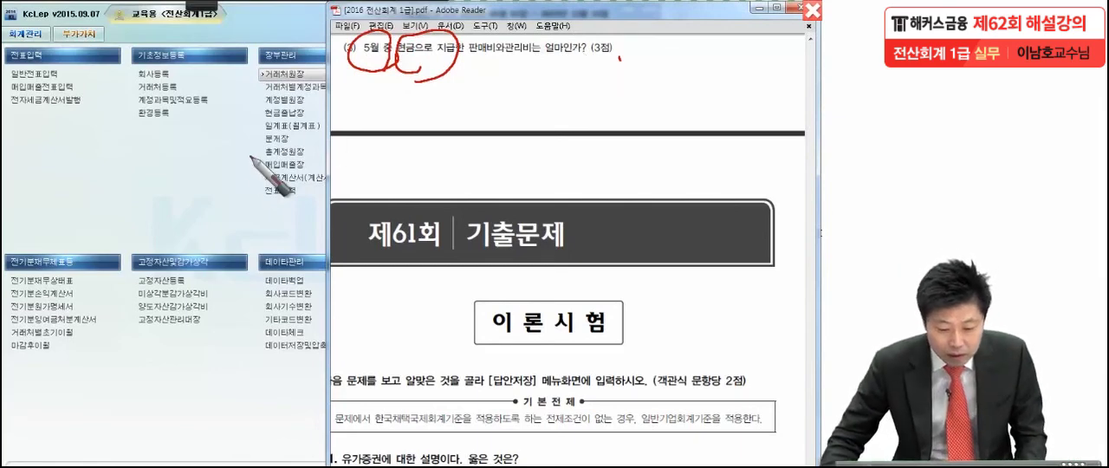
# Step: Open the monthly table (월계표) under 일계표(월계표) in KcLep and query it for May to May 2015
pyautogui.click(228, 179)
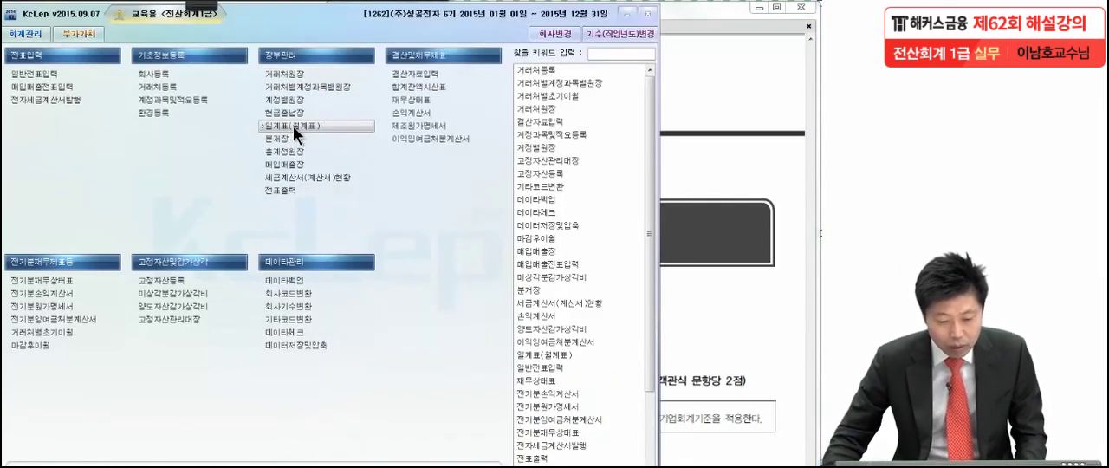
pyautogui.click(293, 126)
pyautogui.click(106, 73)
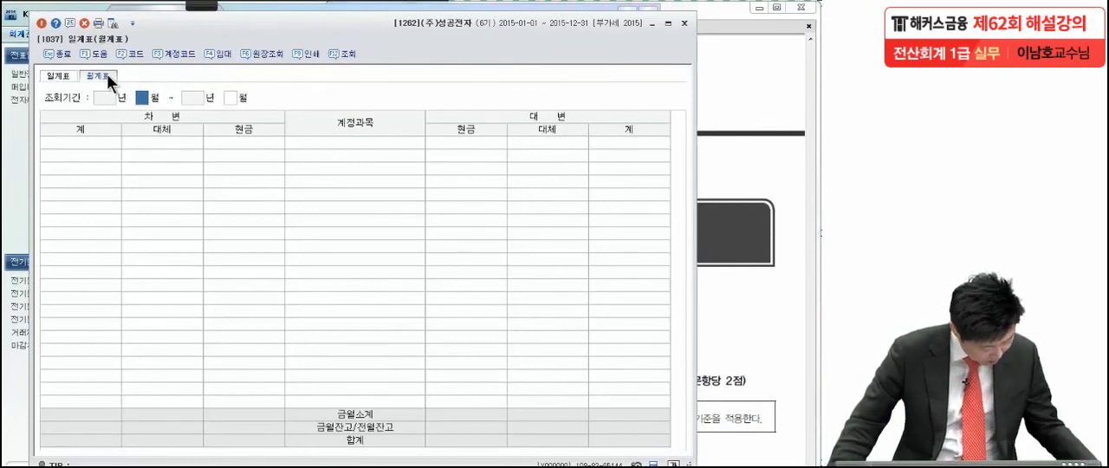
pyautogui.write('5')
pyautogui.press('Return')
pyautogui.write('5')
pyautogui.press('Return')
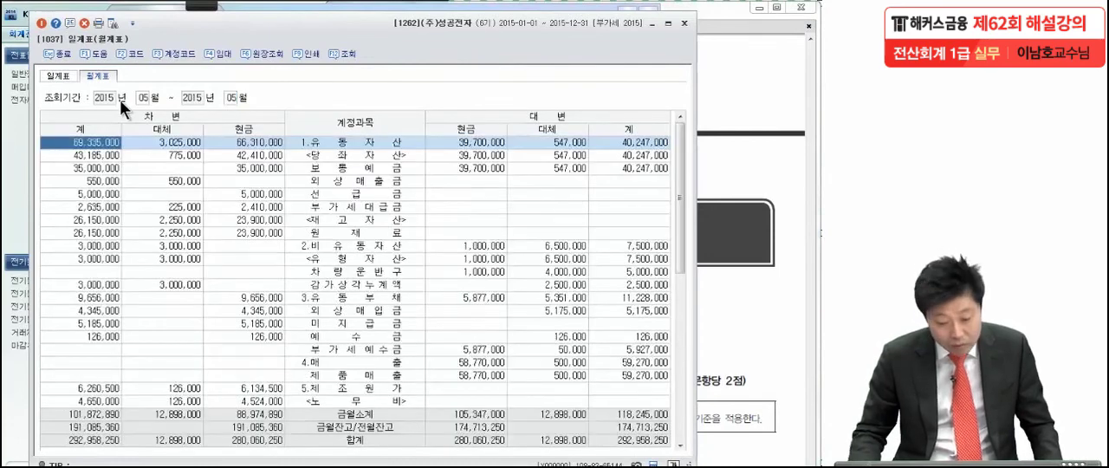
# Step: Locate the 판매비및일반관리비 row in the May monthly table and select it
pyautogui.click(258, 191)
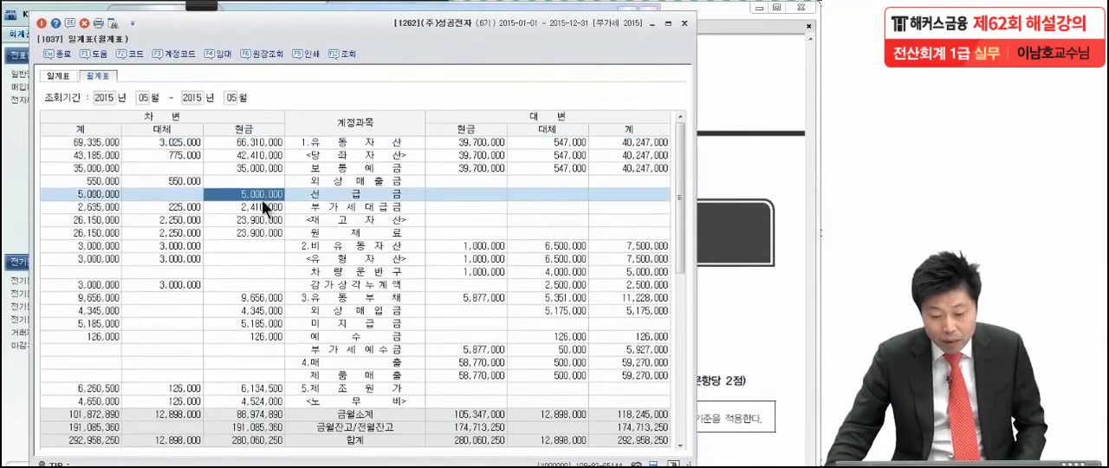
pyautogui.scroll(-5, 273, 243)
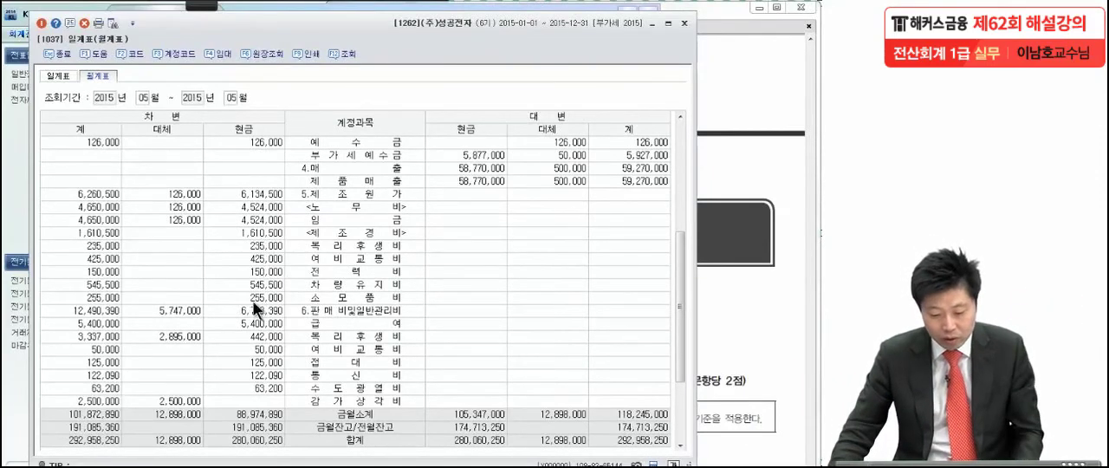
pyautogui.click(324, 313)
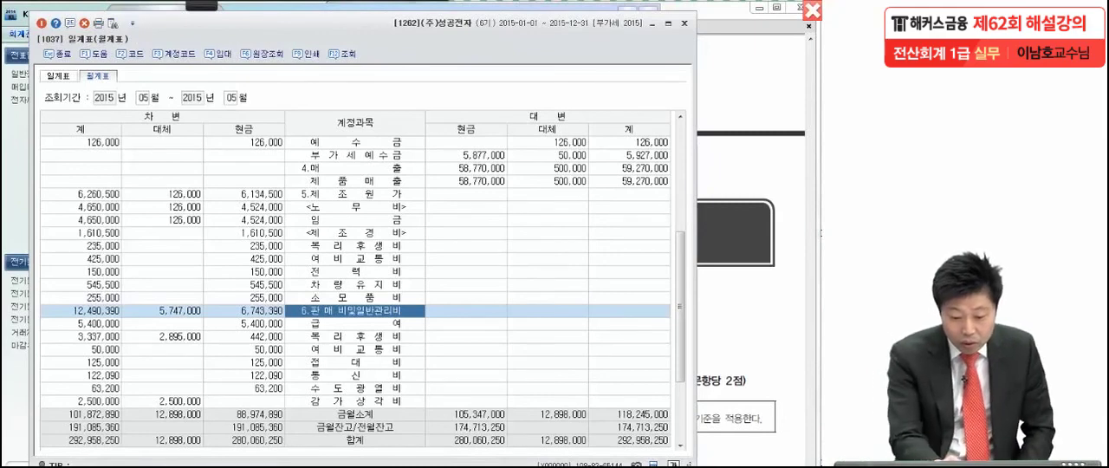
# Step: Circle the debit 계 heading and the total amount for 판매비및일반관리비 in red, and underline the account name
pyautogui.moveTo(88, 132); pyautogui.dragTo(90, 140)
pyautogui.moveTo(118, 305)
pyautogui.mouseDown()
pyautogui.moveTo(57, 300)
pyautogui.moveTo(130, 319)
pyautogui.mouseUp()
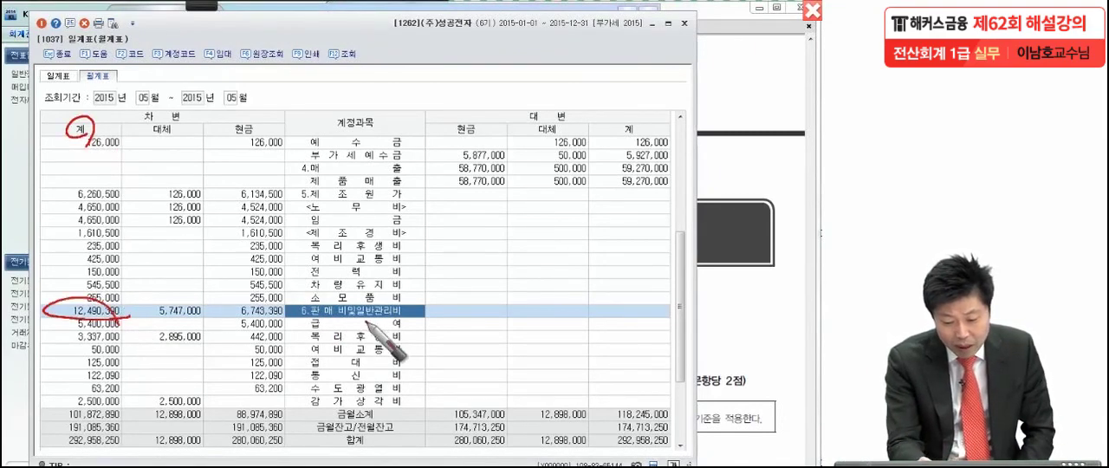
pyautogui.moveTo(300, 319); pyautogui.dragTo(422, 322)
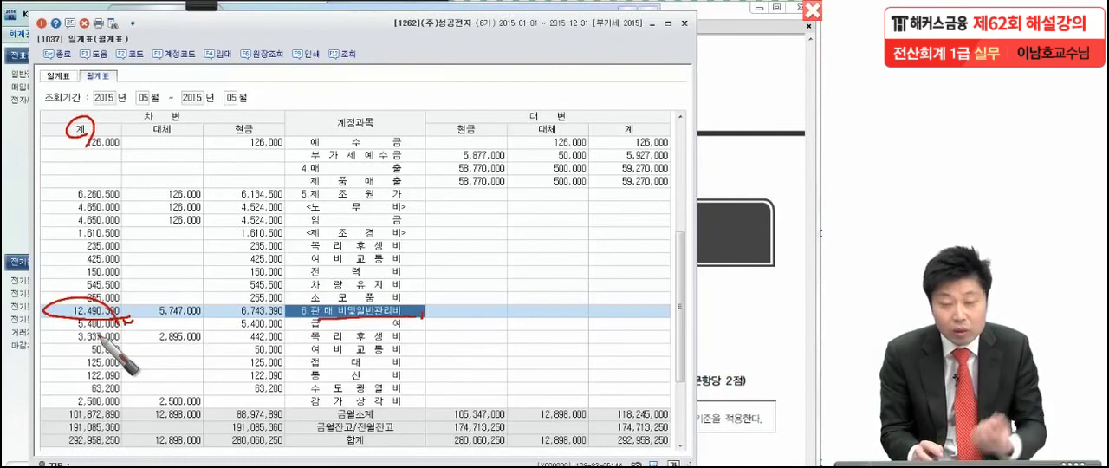
# Step: Circle the debit 현금 heading and the 판매비및일반관리비 cash amount, add a check mark beside it, and close the monthly table
pyautogui.moveTo(262, 114); pyautogui.dragTo(275, 108)
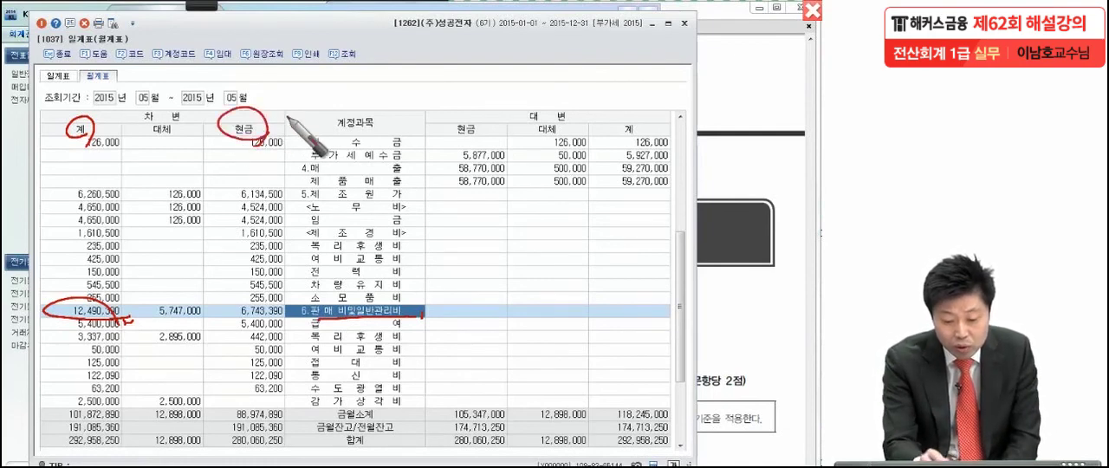
pyautogui.moveTo(233, 320); pyautogui.dragTo(237, 314)
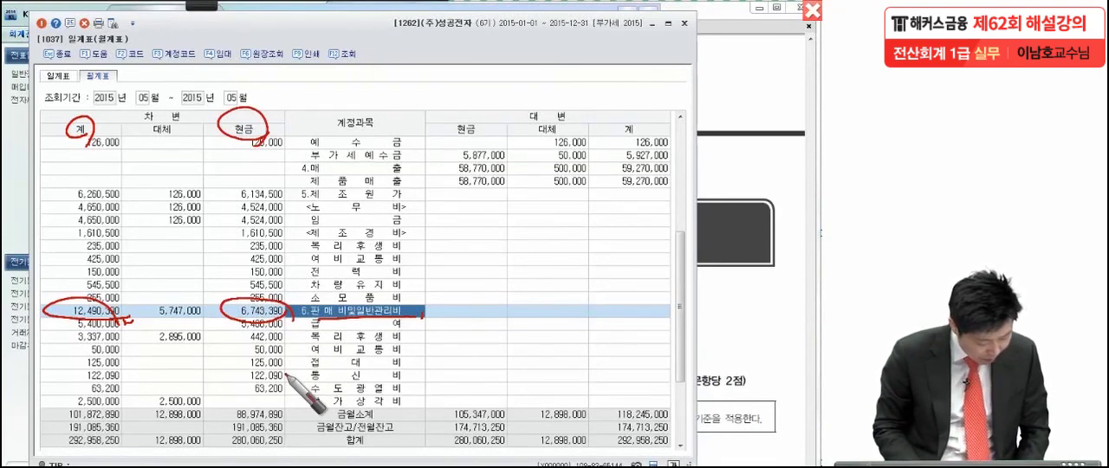
pyautogui.moveTo(210, 270)
pyautogui.mouseDown()
pyautogui.moveTo(216, 296)
pyautogui.moveTo(228, 267)
pyautogui.mouseUp()
pyautogui.moveTo(218, 253)
pyautogui.mouseDown()
pyautogui.moveTo(196, 285)
pyautogui.moveTo(226, 256)
pyautogui.mouseUp()
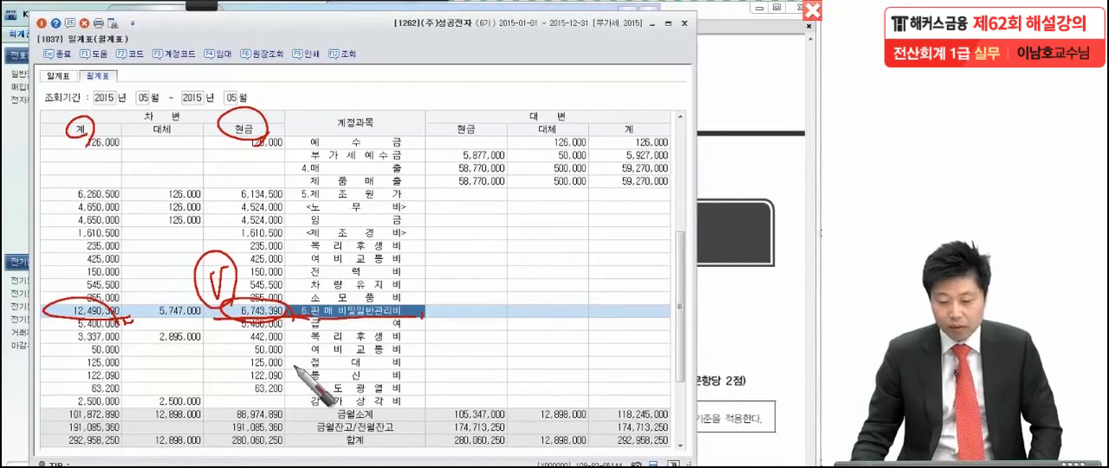
pyautogui.press('Escape')
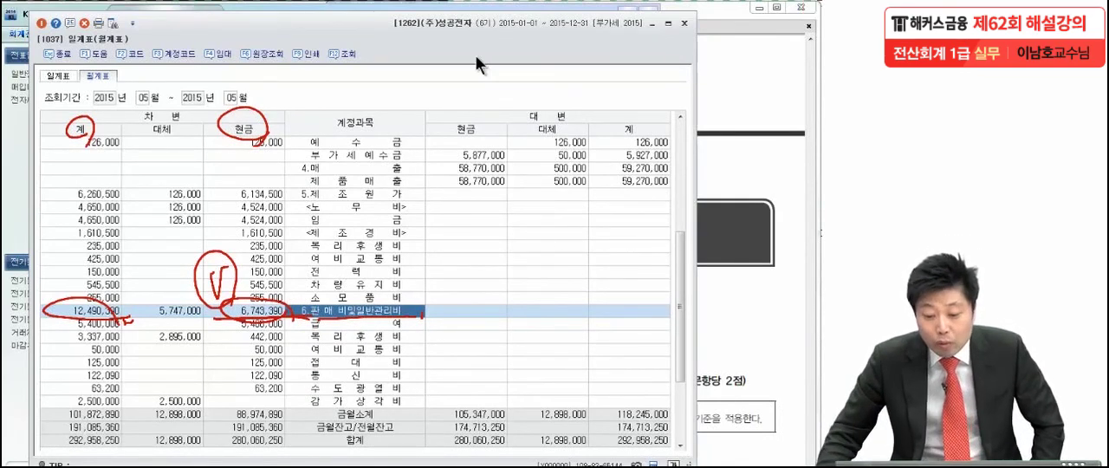
pyautogui.click(683, 23)
pyautogui.click(683, 24)
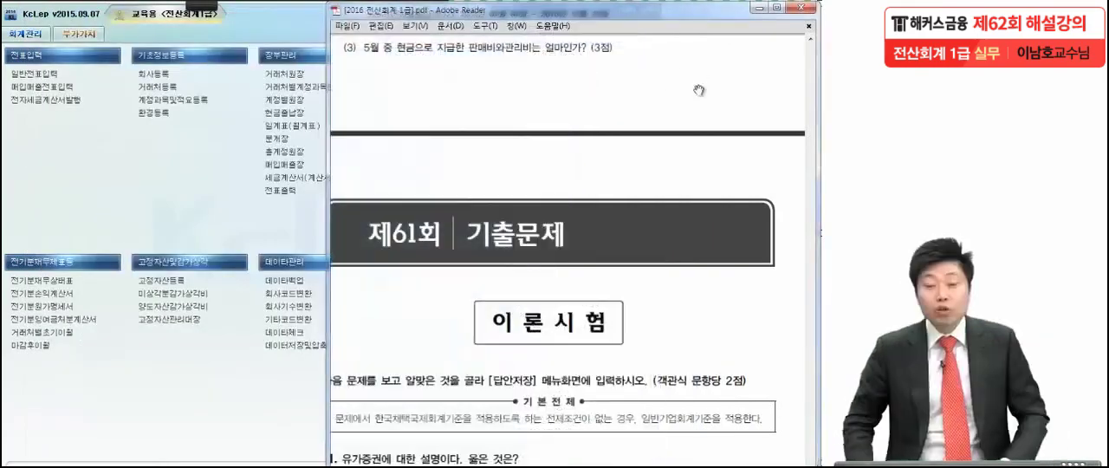